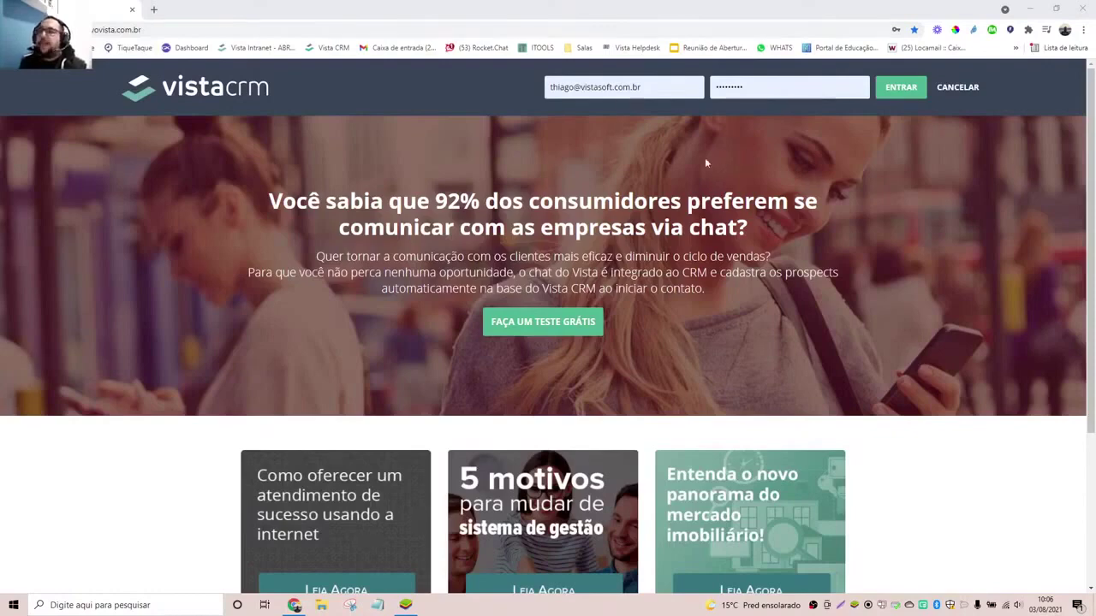
Open the online support chat from the site's footer, view its login form and close it.
{"action": "scroll", "coordinate": [704, 157], "scroll_direction": "down", "scroll_amount": 3}
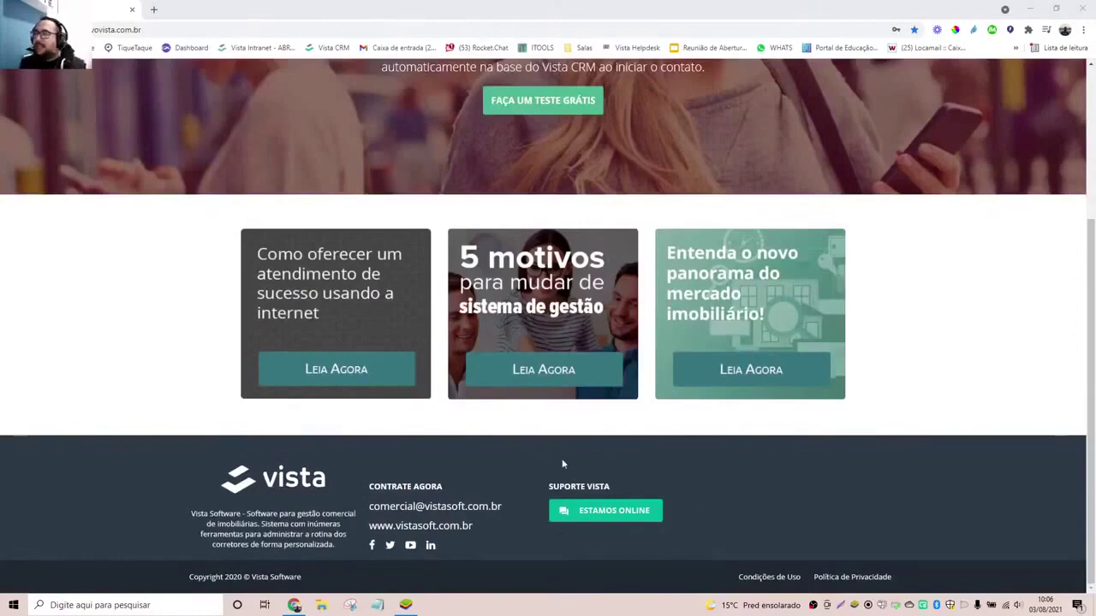
{"action": "left_click", "coordinate": [576, 514]}
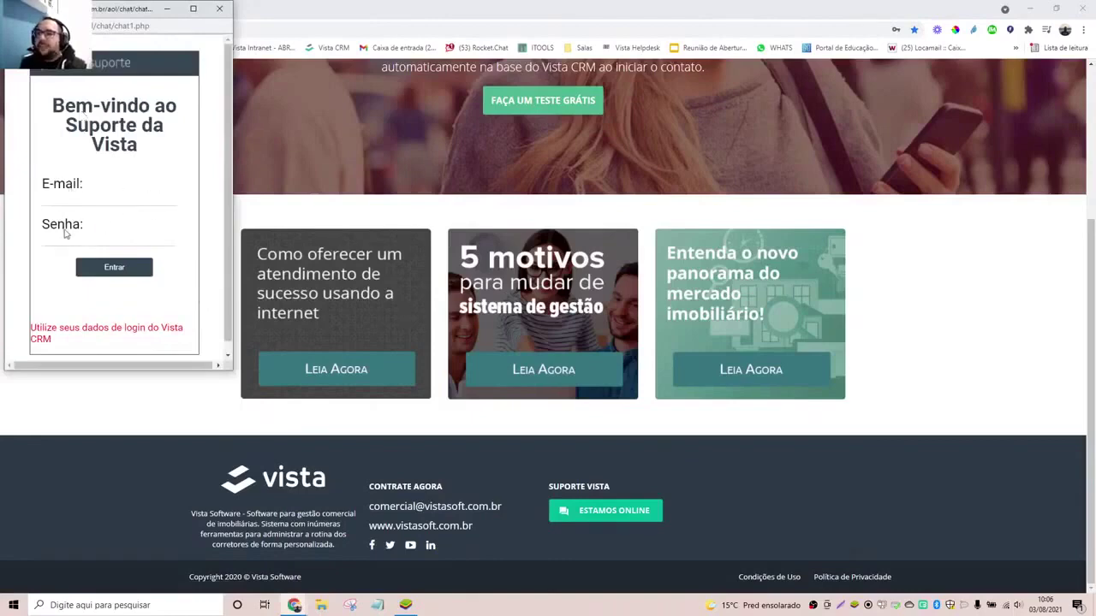
{"action": "left_click", "coordinate": [219, 8]}
{"action": "scroll", "coordinate": [817, 287], "scroll_direction": "up", "scroll_amount": 3}
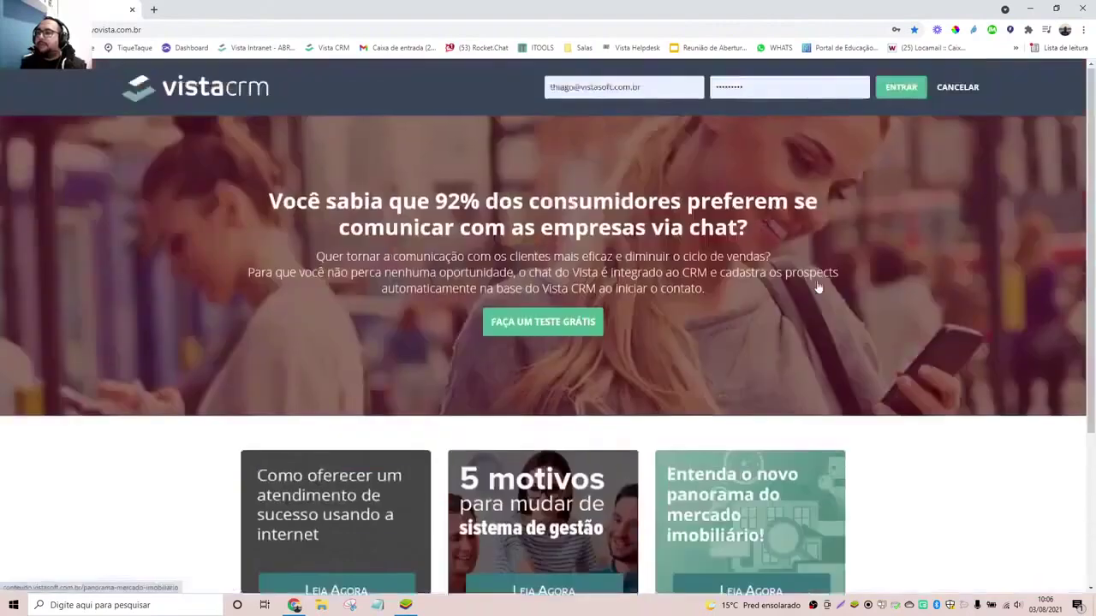
Sign in to the CRM with the saved e-mail and password.
{"action": "left_click", "coordinate": [822, 89]}
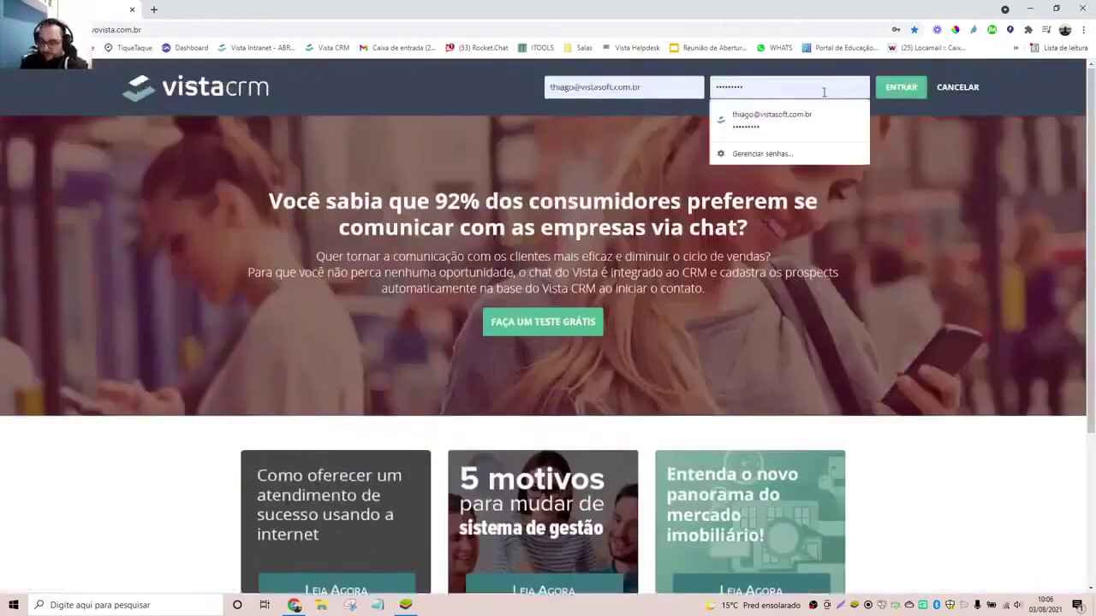
{"action": "key", "text": "Return"}
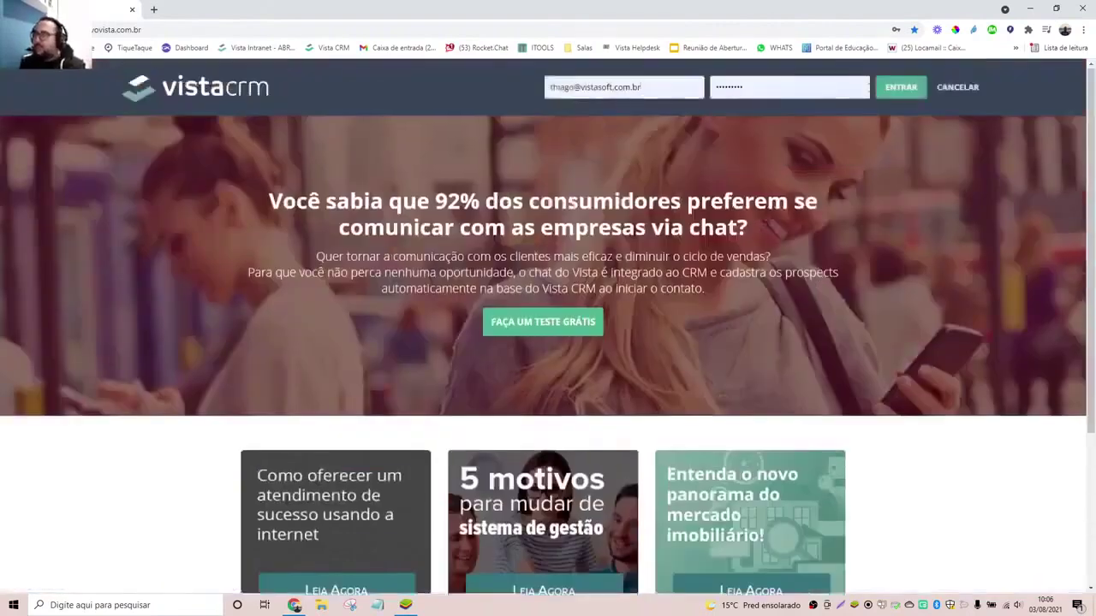
{"action": "left_click", "coordinate": [885, 96]}
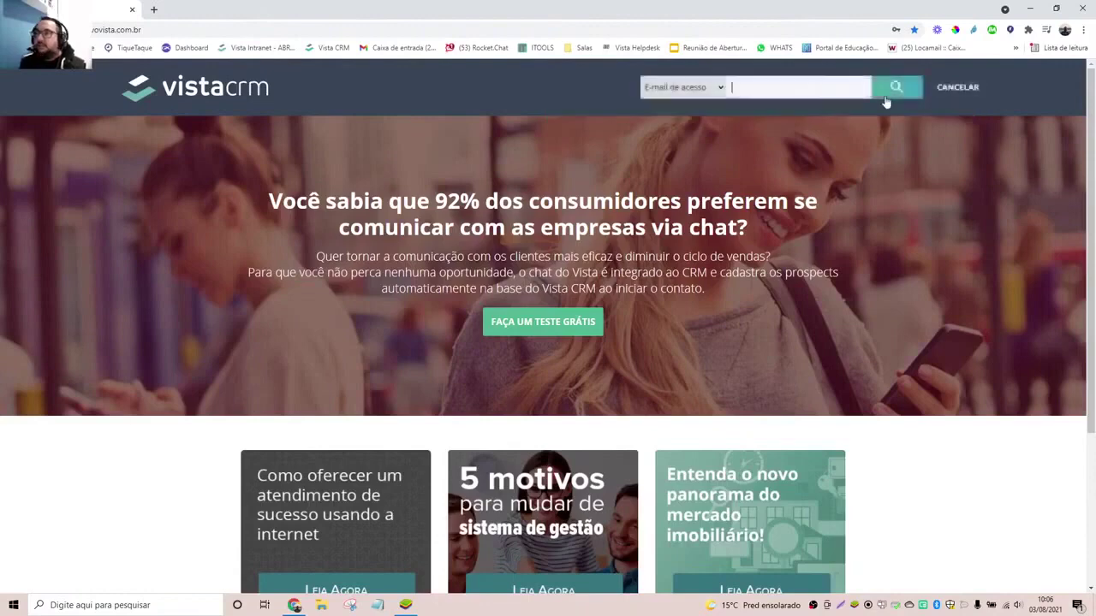
Search by access e-mail for "livetrein", enter the matching account and postpone the notification permission request.
{"action": "left_click", "coordinate": [802, 87]}
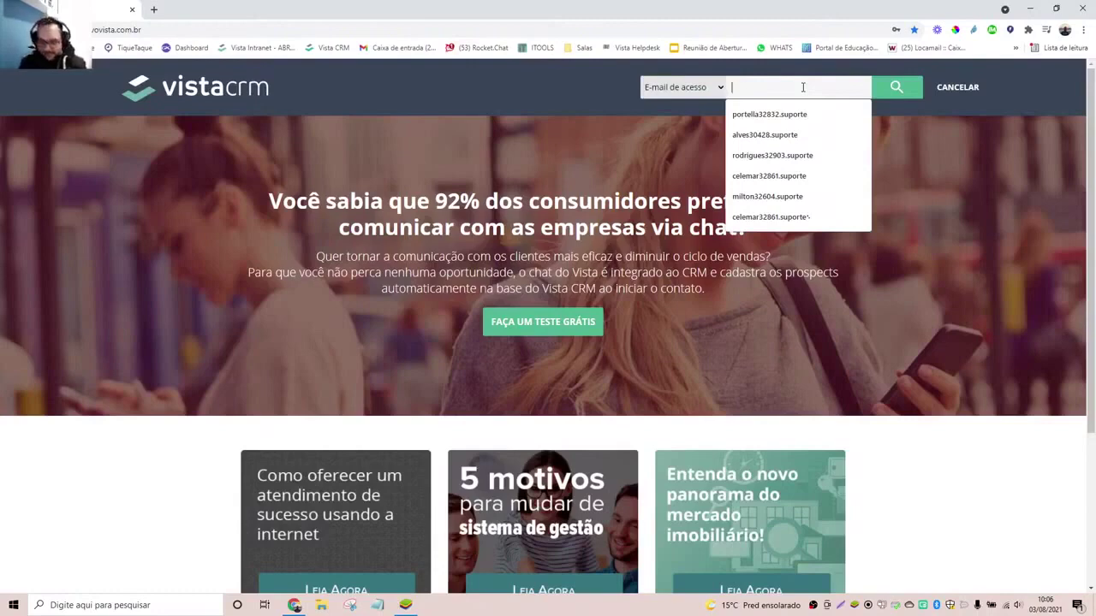
{"action": "type", "text": "live"}
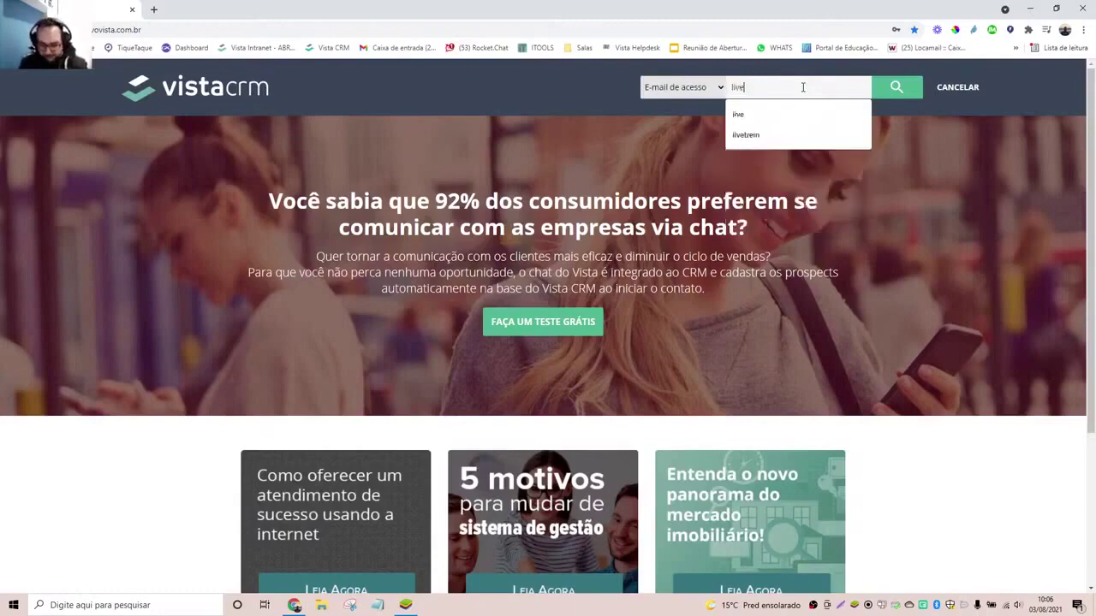
{"action": "type", "text": "trein"}
{"action": "key", "text": "Return"}
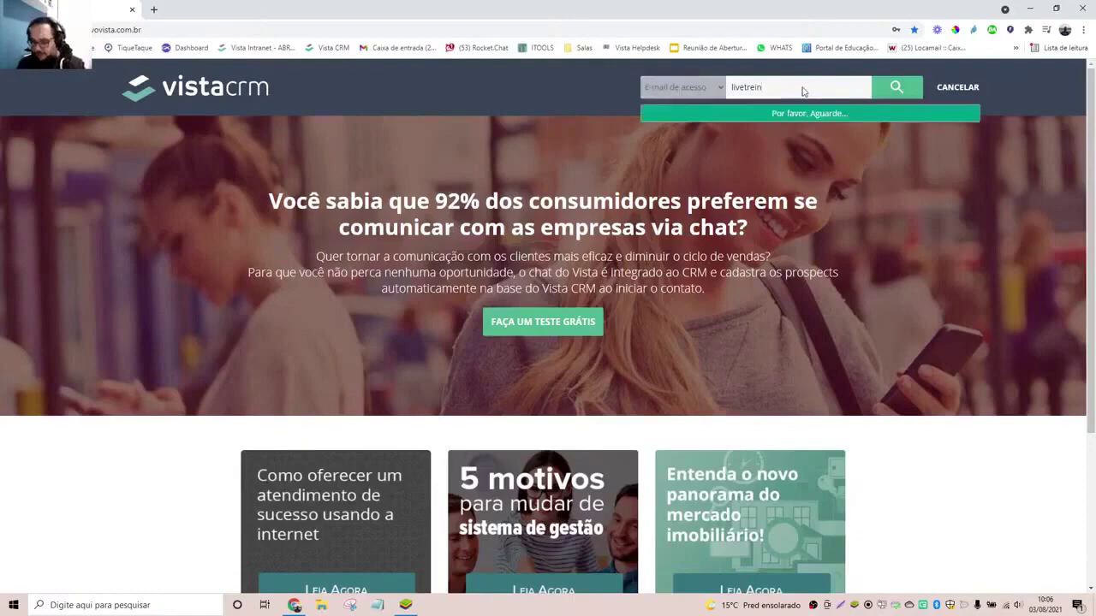
{"action": "left_click", "coordinate": [677, 163]}
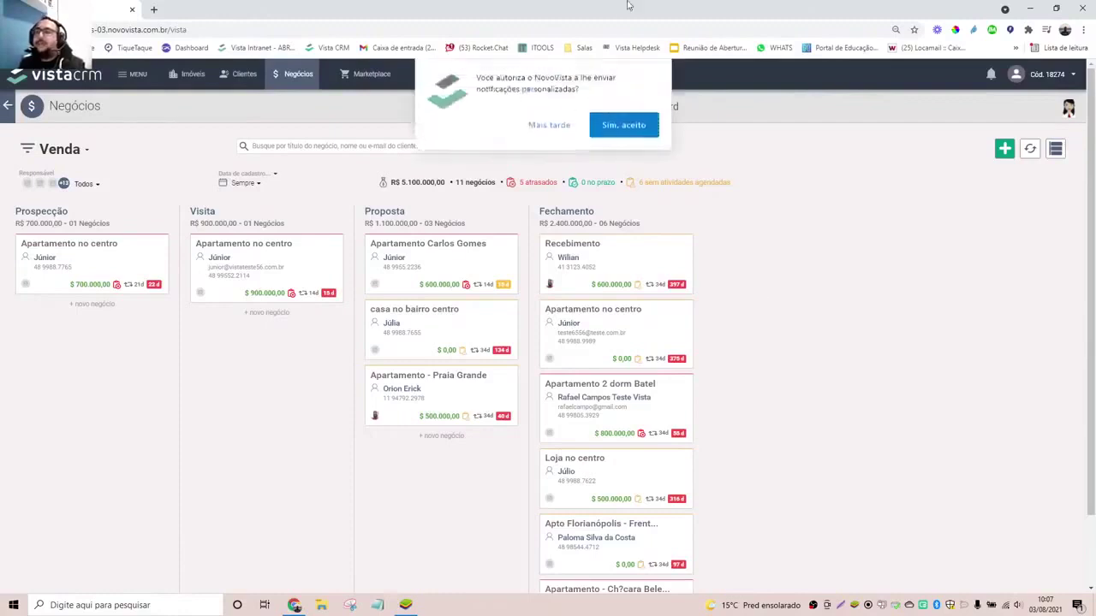
{"action": "left_click", "coordinate": [535, 125]}
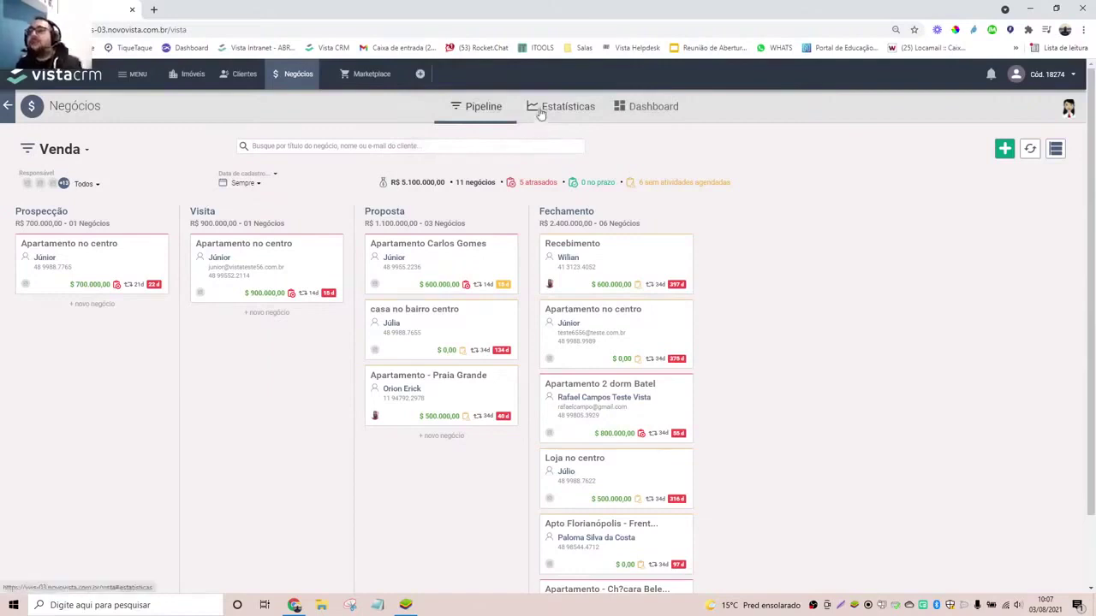
Start registering a new property of the Imóveis Residenciais type.
{"action": "left_click", "coordinate": [421, 75]}
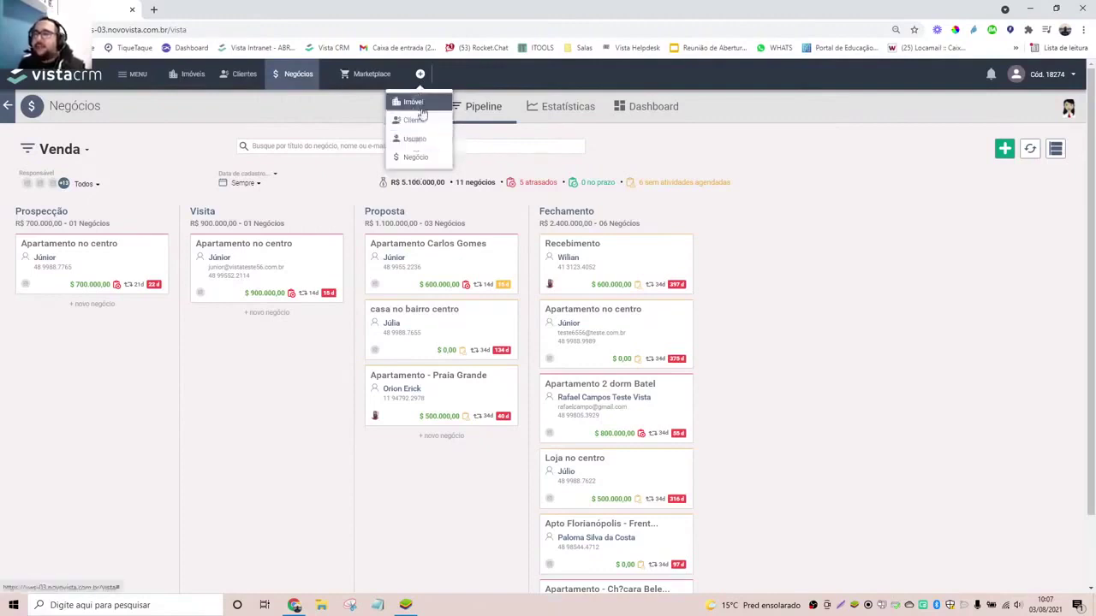
{"action": "left_click", "coordinate": [413, 102]}
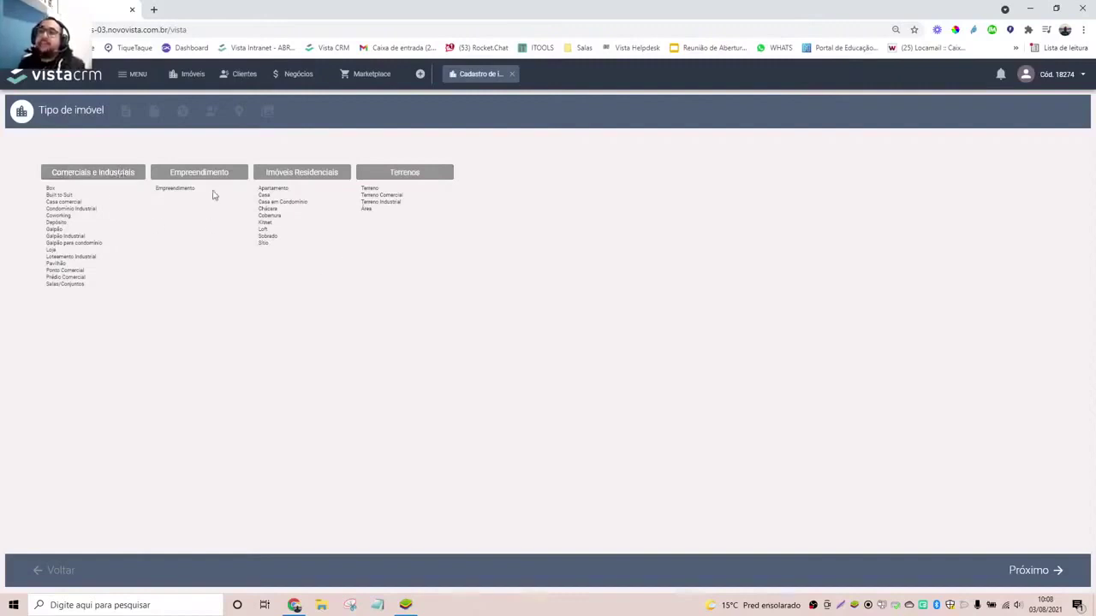
{"action": "left_click", "coordinate": [283, 176]}
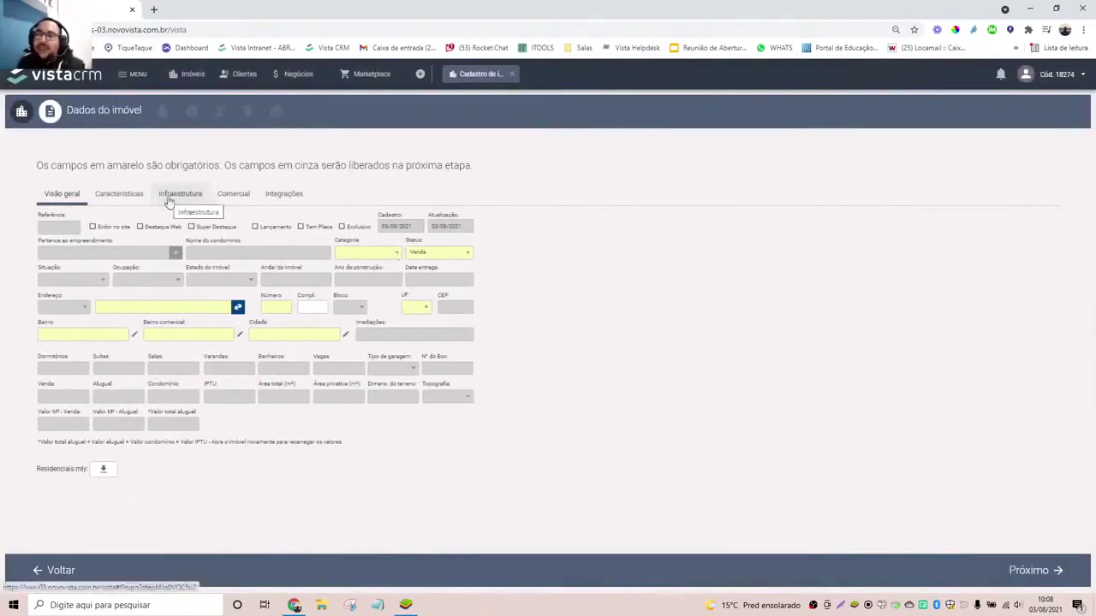
Set the property's category to Apartamento and its status to Venda.
{"action": "left_click", "coordinate": [398, 258]}
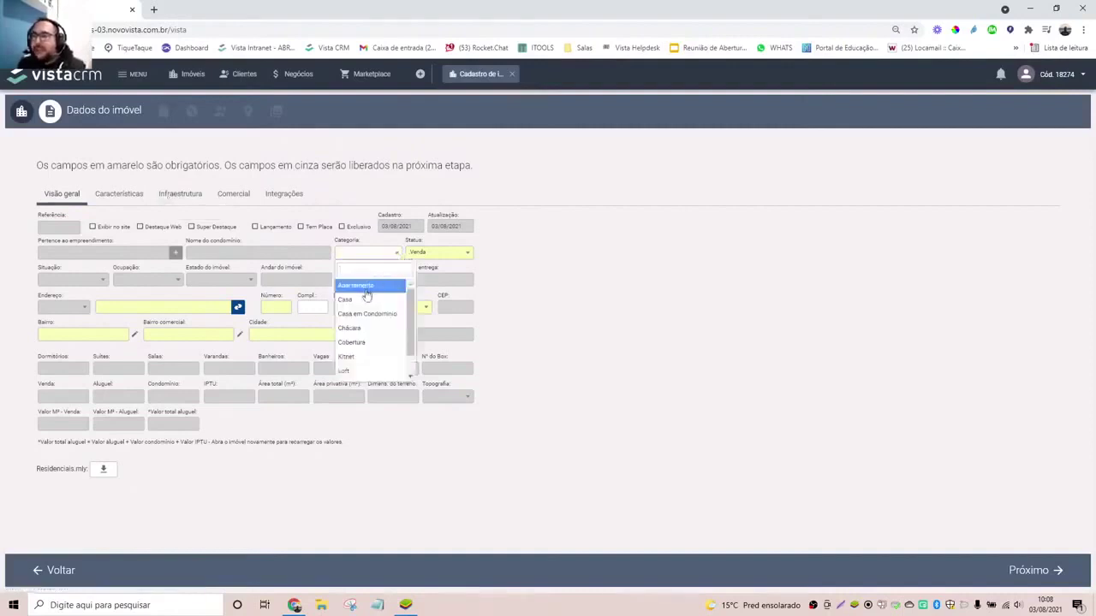
{"action": "left_click", "coordinate": [365, 291]}
{"action": "left_click", "coordinate": [387, 254]}
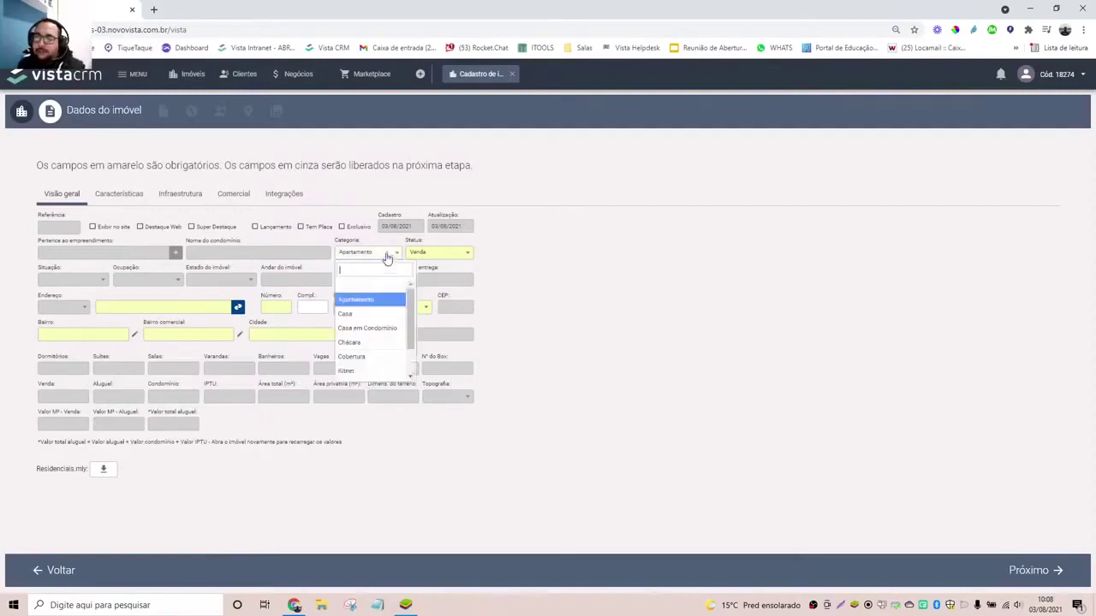
{"action": "scroll", "coordinate": [368, 338], "scroll_direction": "down", "scroll_amount": 2}
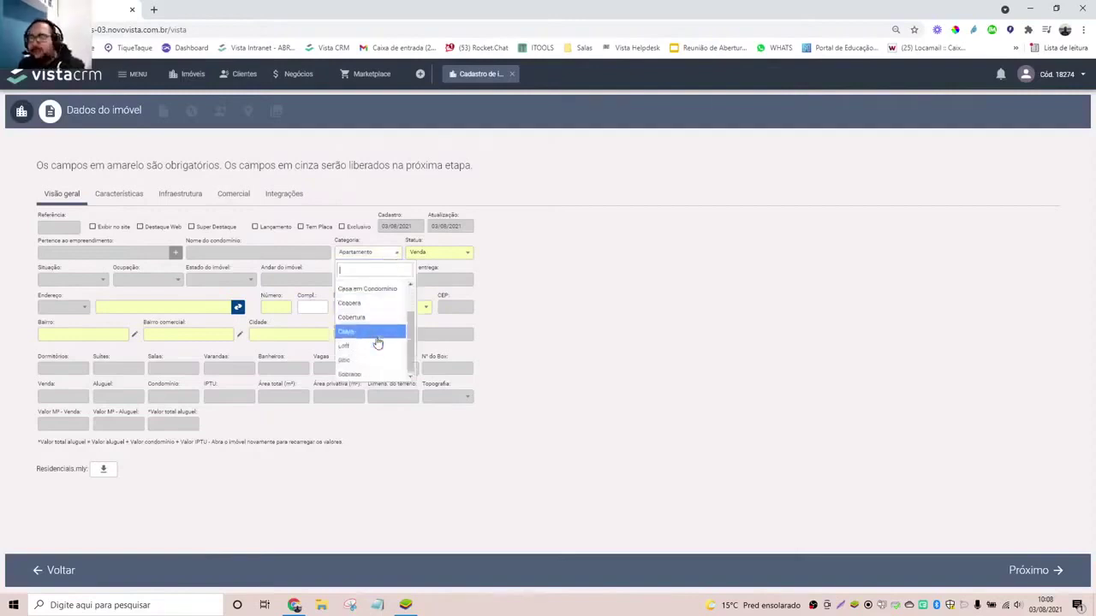
{"action": "scroll", "coordinate": [370, 325], "scroll_direction": "up", "scroll_amount": 3}
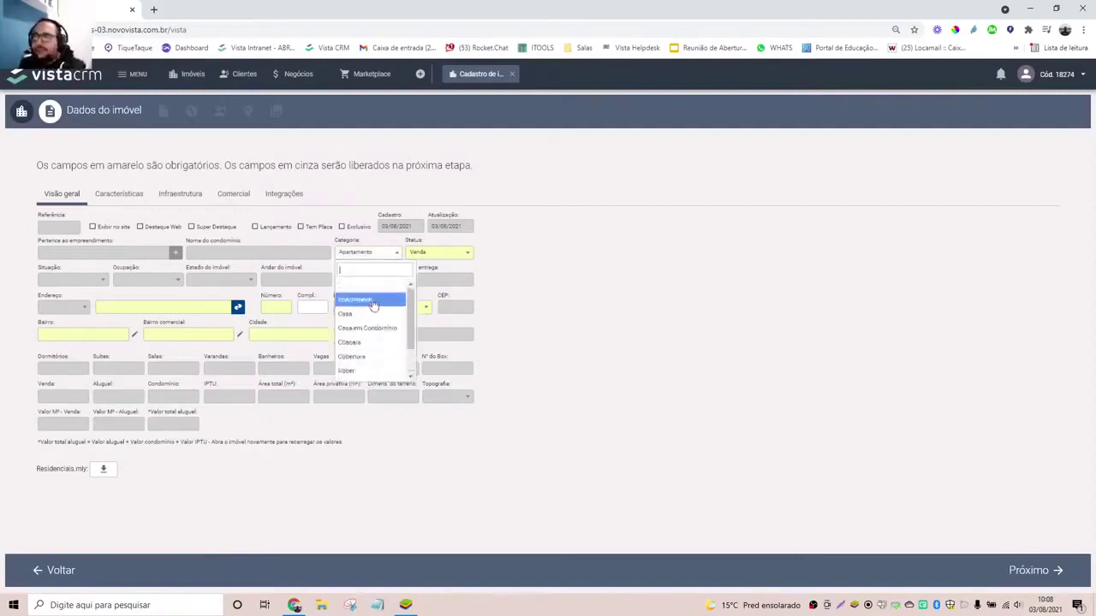
{"action": "left_click", "coordinate": [372, 301]}
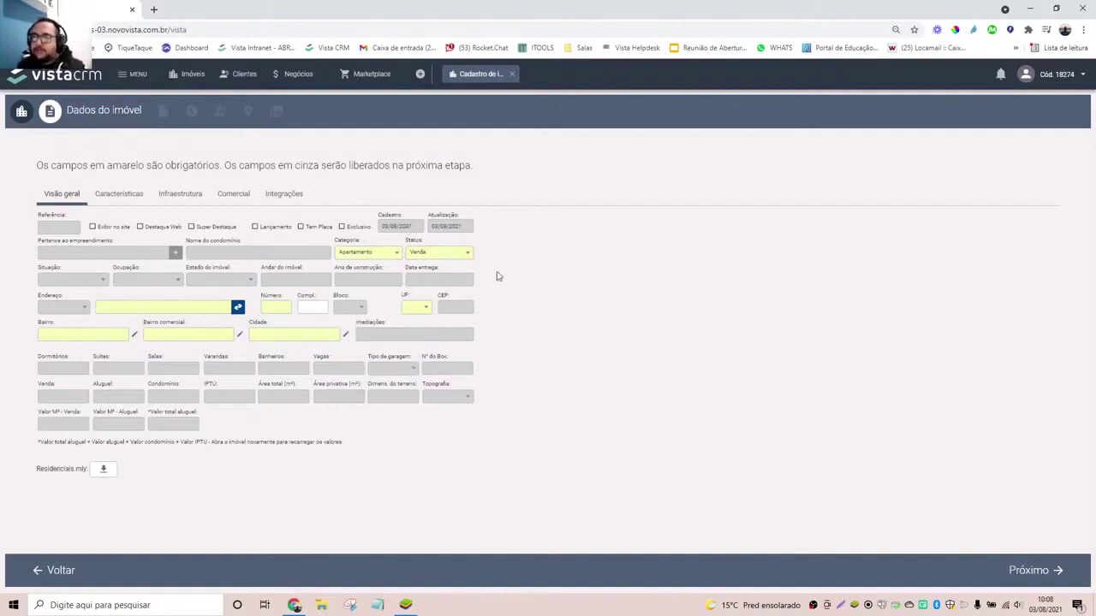
{"action": "left_click", "coordinate": [464, 256]}
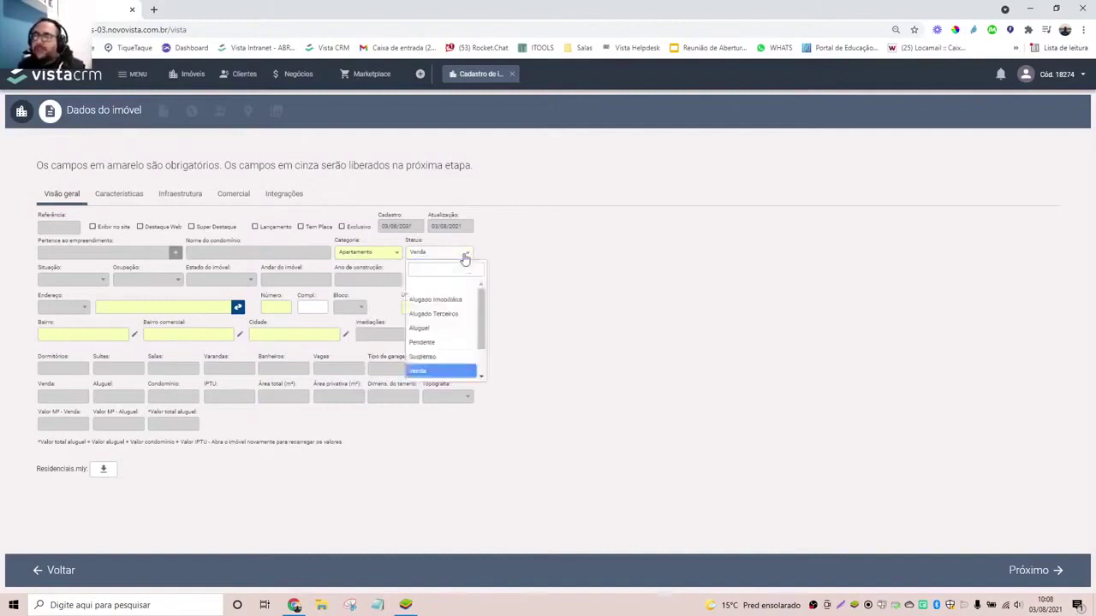
{"action": "left_click", "coordinate": [428, 372]}
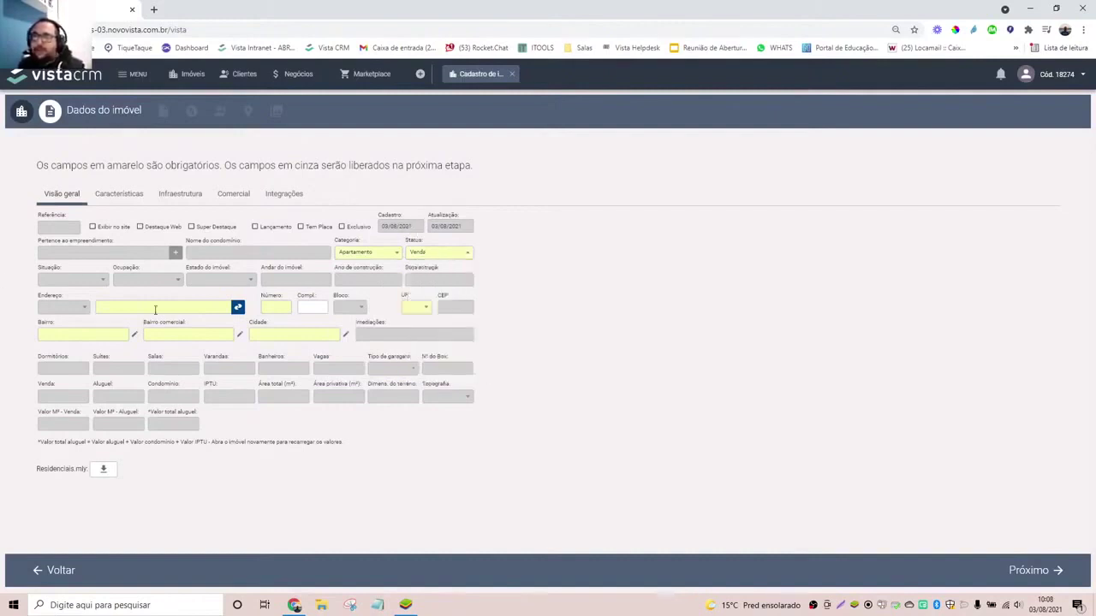
Look up the property's address by its postal code (CEP) and apply the matching address to the registration.
{"action": "left_click", "coordinate": [238, 309]}
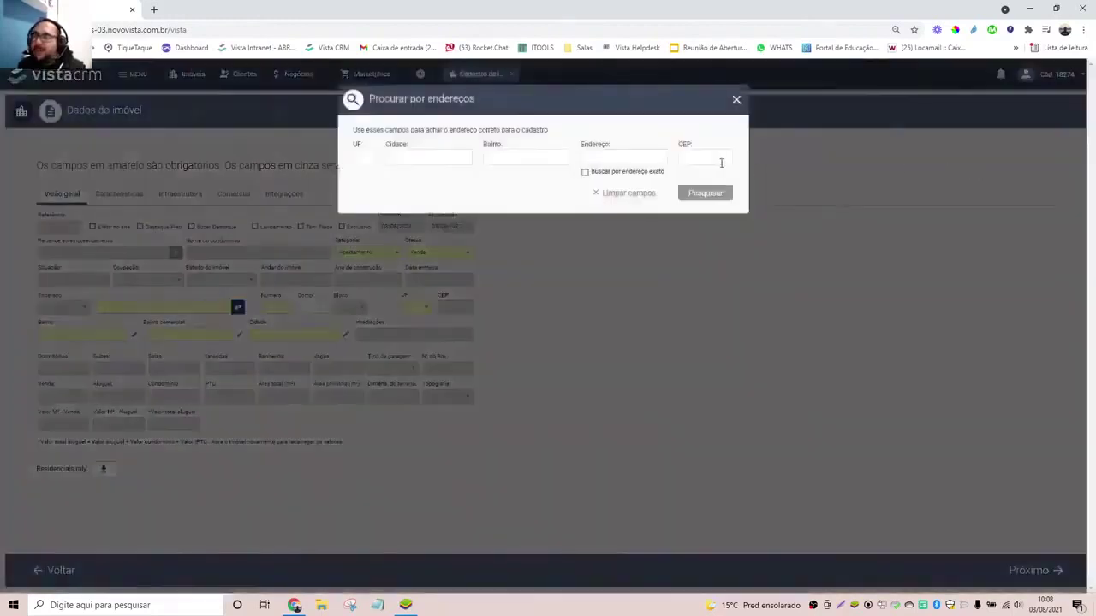
{"action": "left_click", "coordinate": [699, 157]}
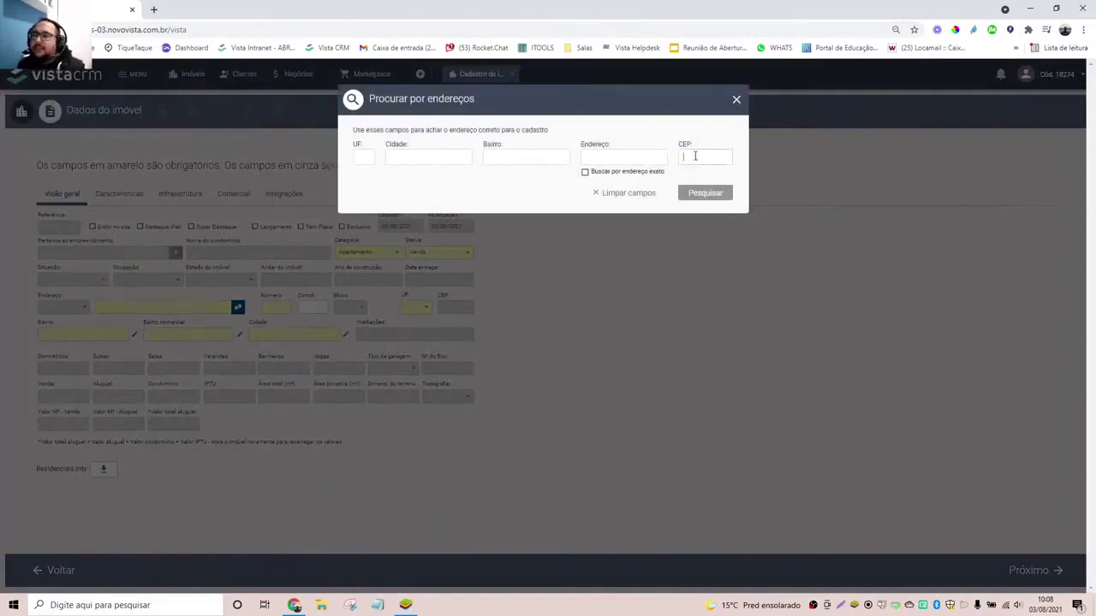
{"action": "type", "text": "88132291"}
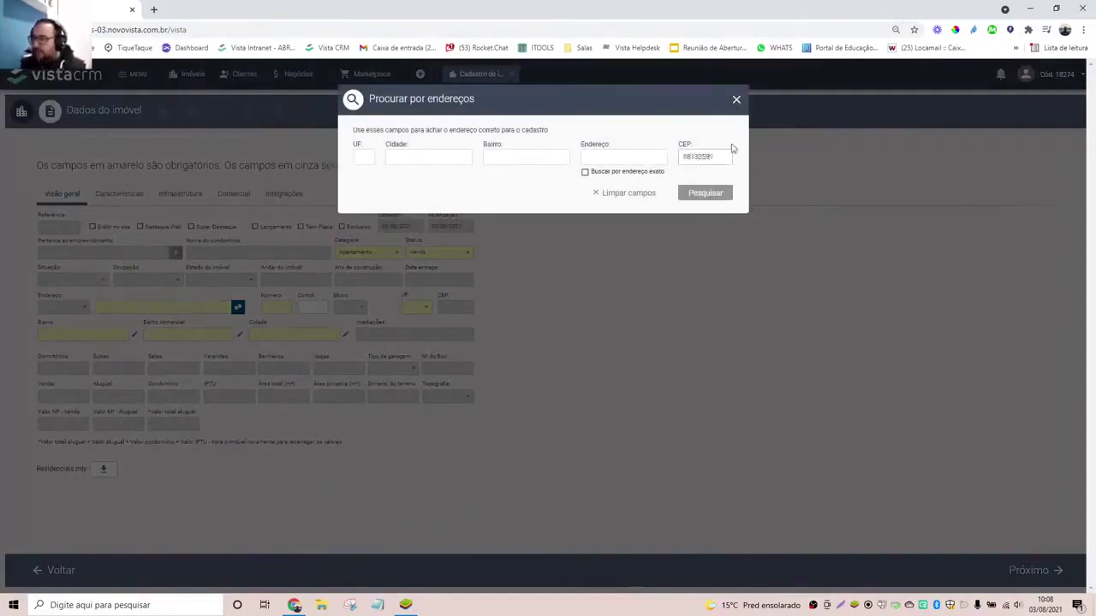
{"action": "left_click", "coordinate": [712, 200]}
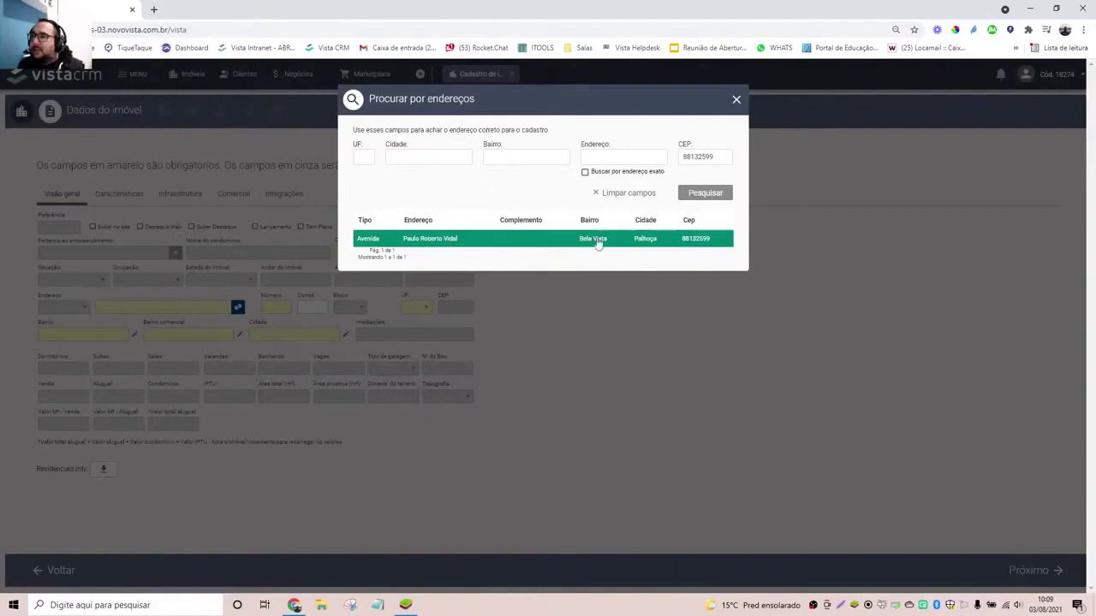
{"action": "left_click", "coordinate": [438, 242]}
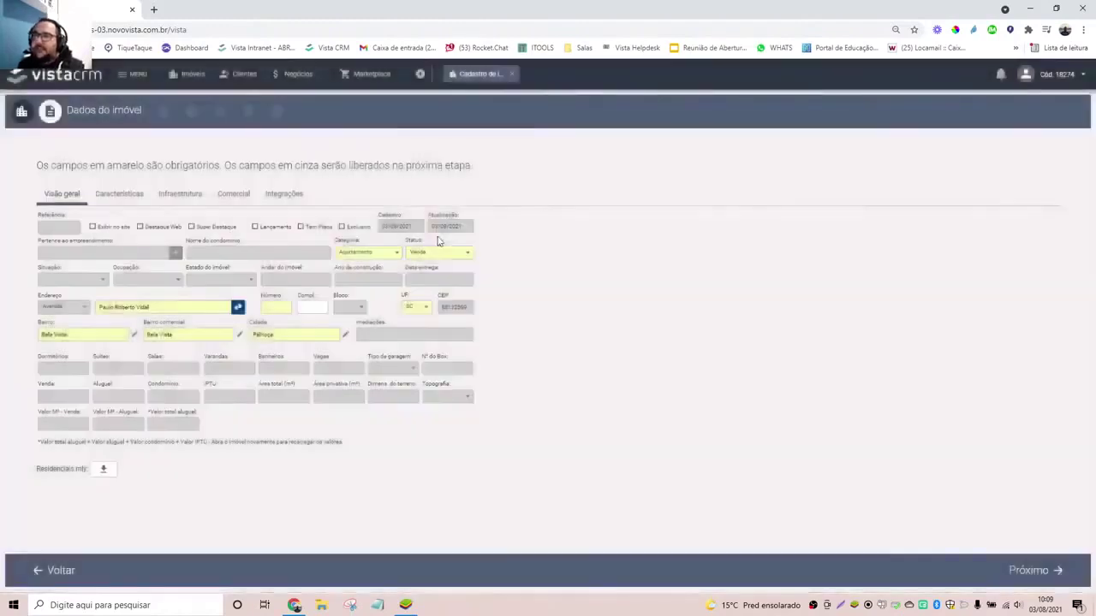
Fill in the property's street number and address complement, and advance to Dados complementares.
{"action": "left_click", "coordinate": [275, 307]}
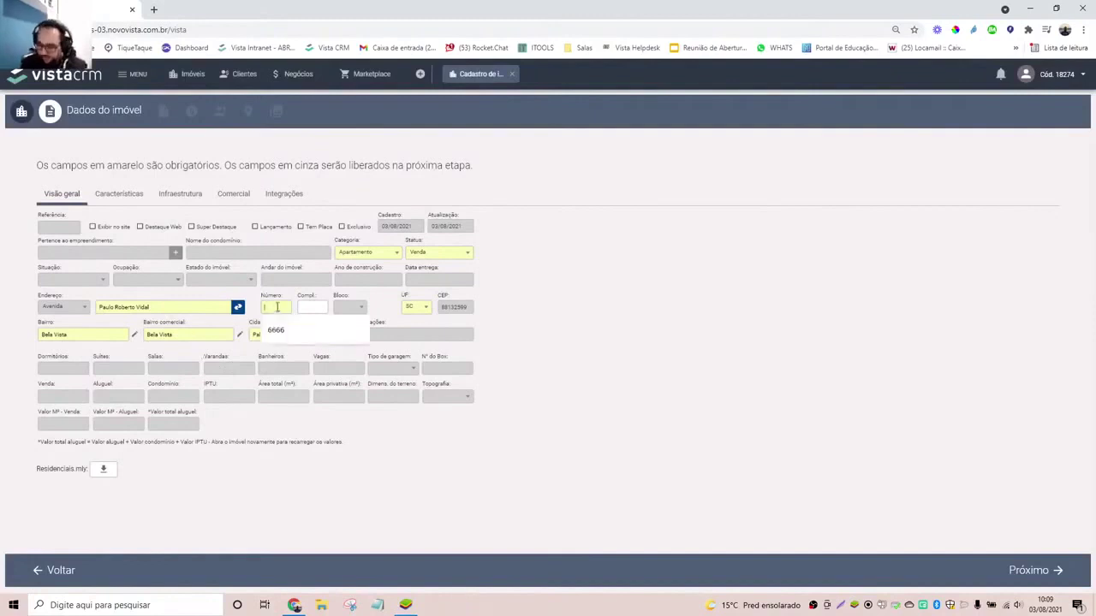
{"action": "type", "text": "1556688"}
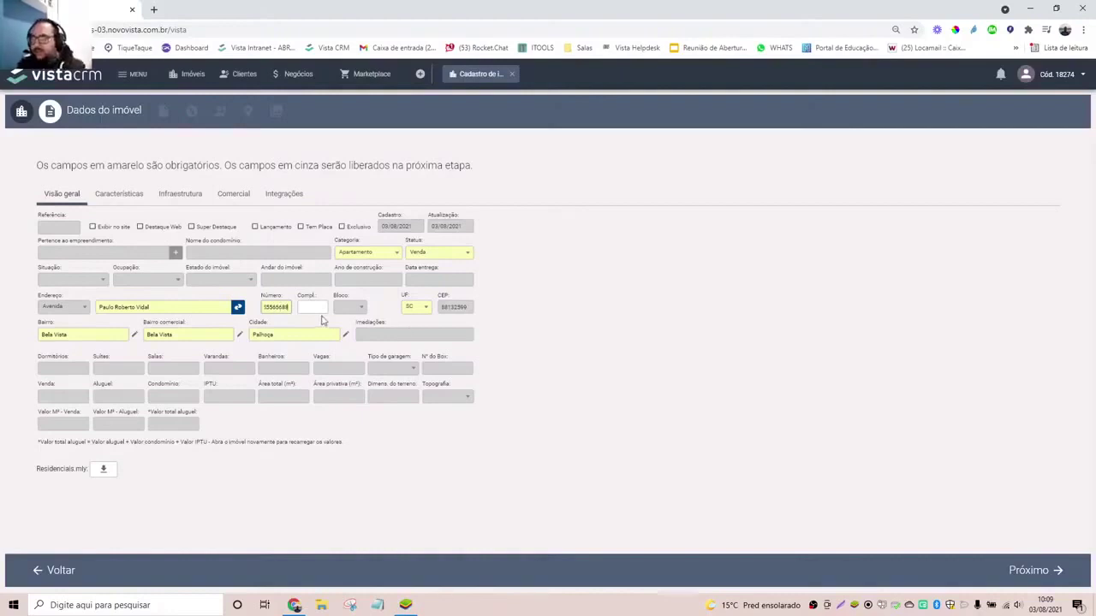
{"action": "left_click", "coordinate": [321, 307]}
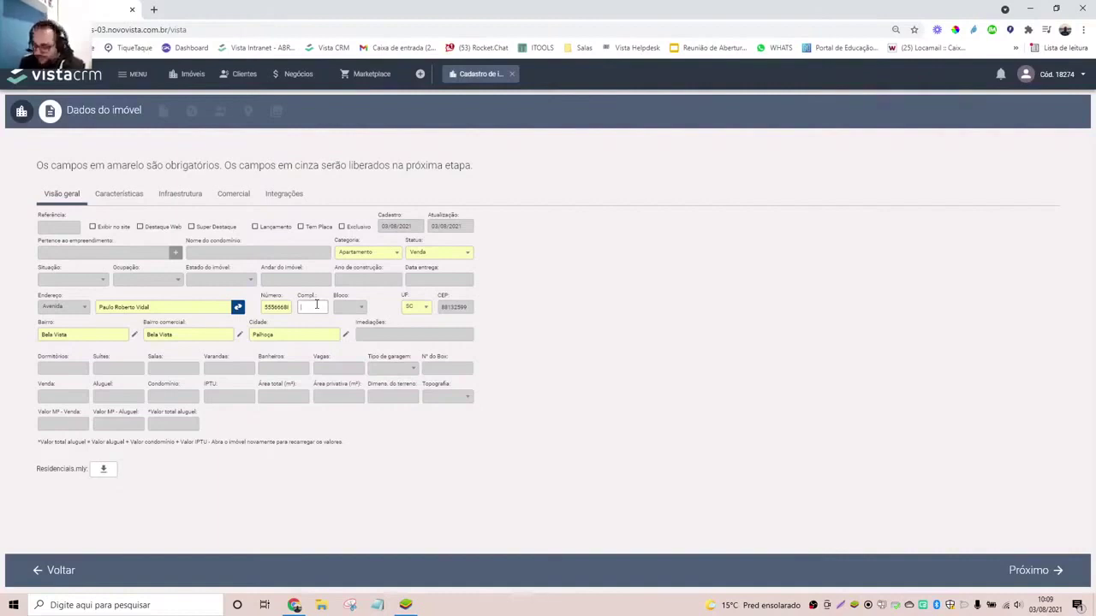
{"action": "type", "text": "302"}
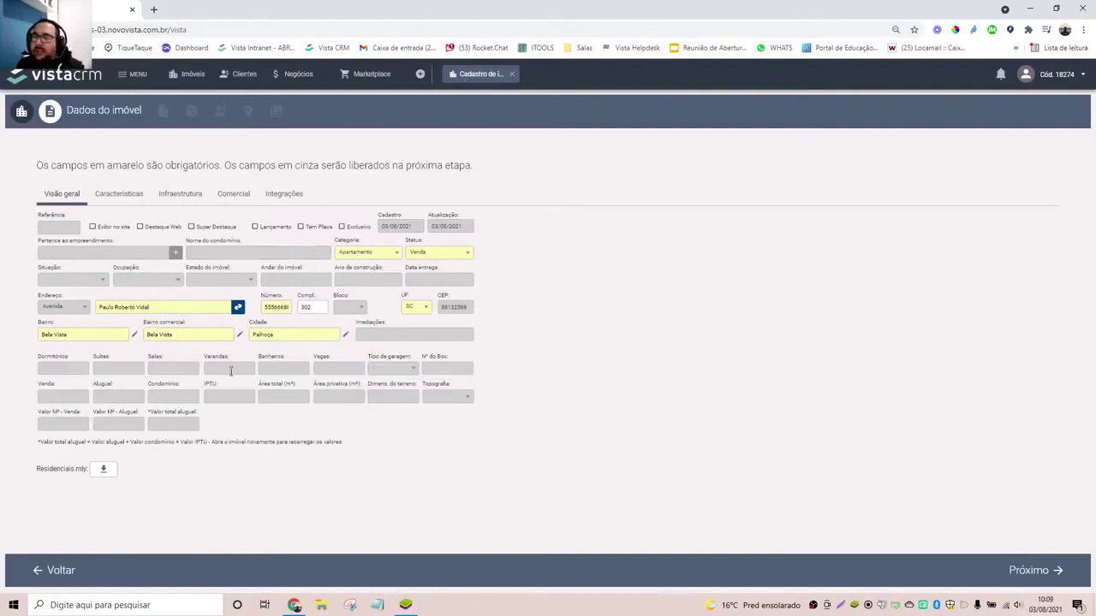
{"action": "left_click", "coordinate": [1015, 572]}
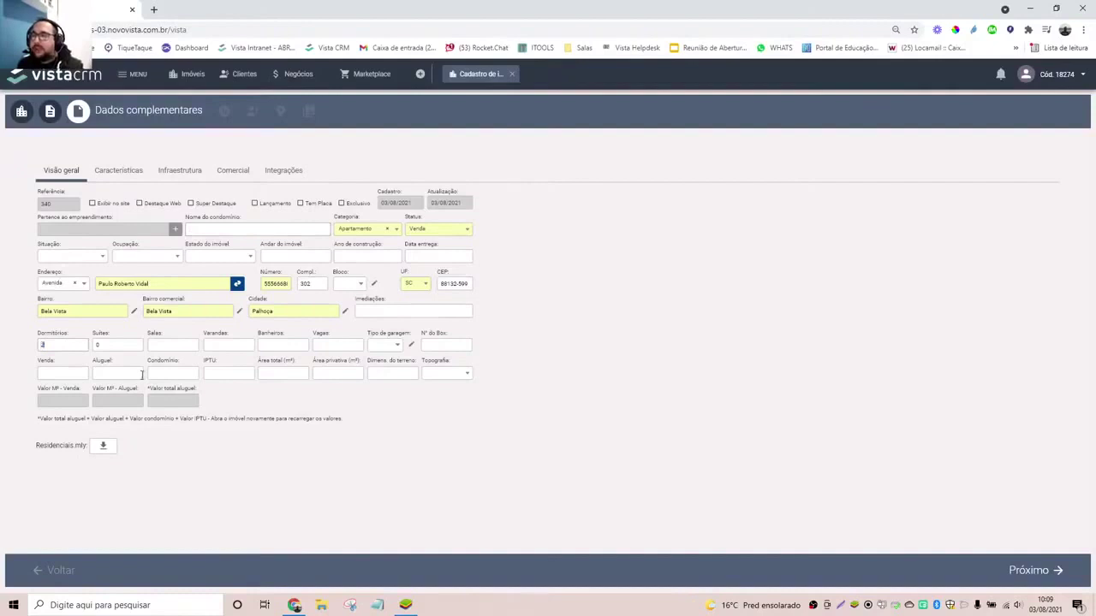
Set the property's room counts to 2 Dormitórios, 1 Suítes and 1 Salas.
{"action": "type", "text": "2"}
{"action": "key", "text": "Tab"}
{"action": "type", "text": "1"}
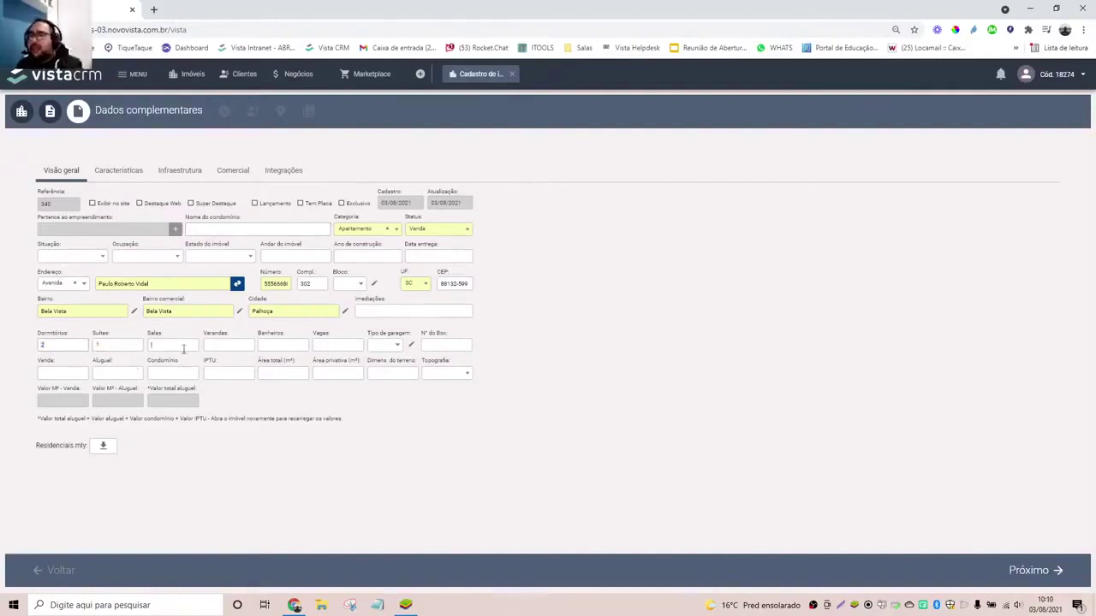
{"action": "type", "text": "1"}
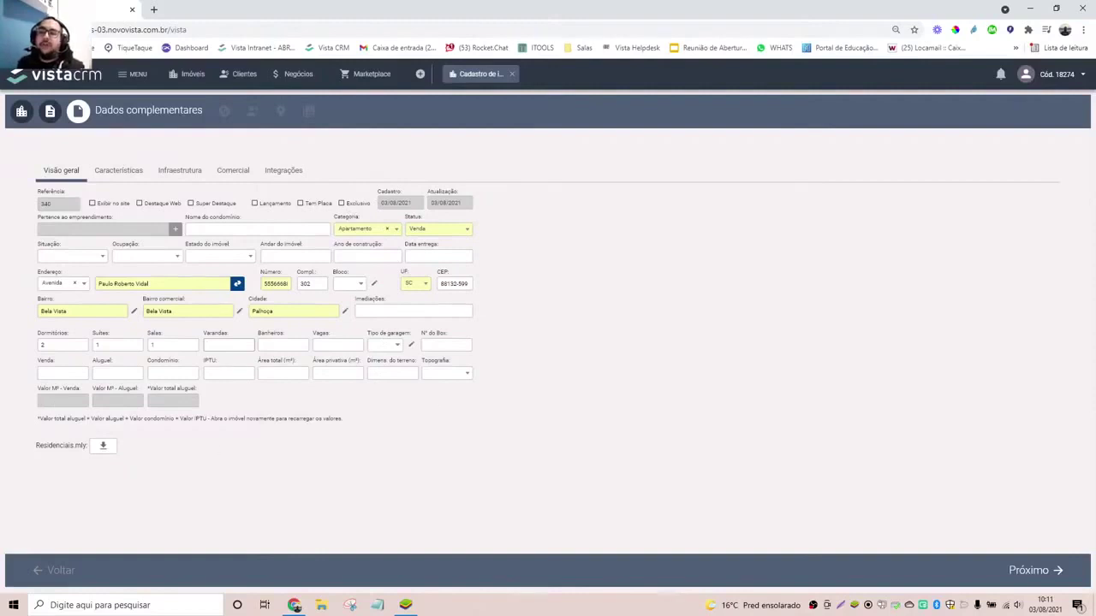
Examine the Características and Infraestrutura options for the property, ending on Características.
{"action": "left_click", "coordinate": [107, 172]}
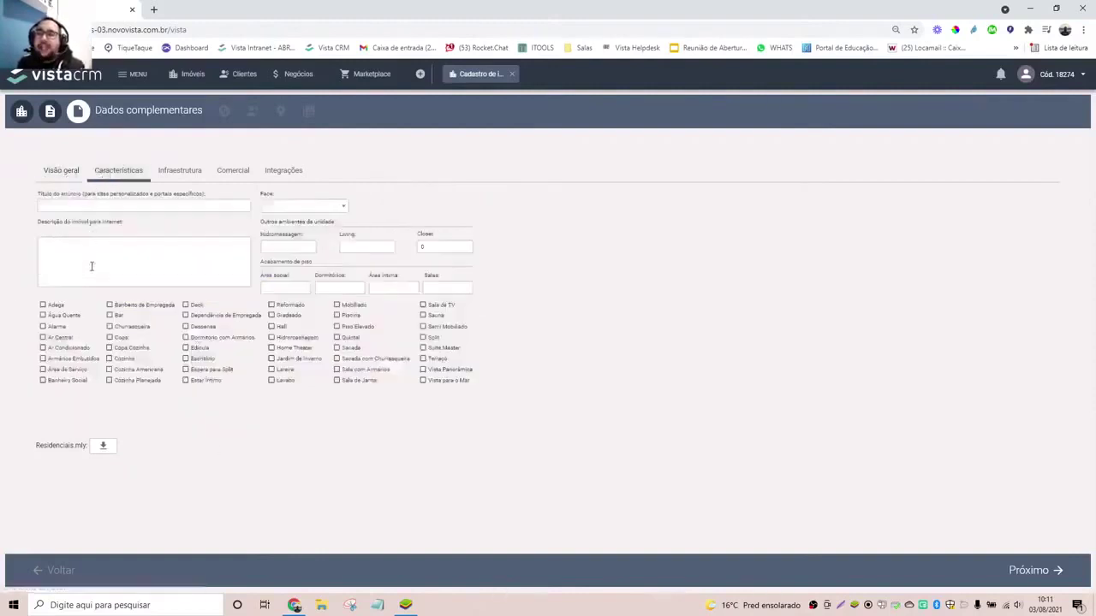
{"action": "left_click", "coordinate": [177, 171]}
{"action": "left_click", "coordinate": [110, 174]}
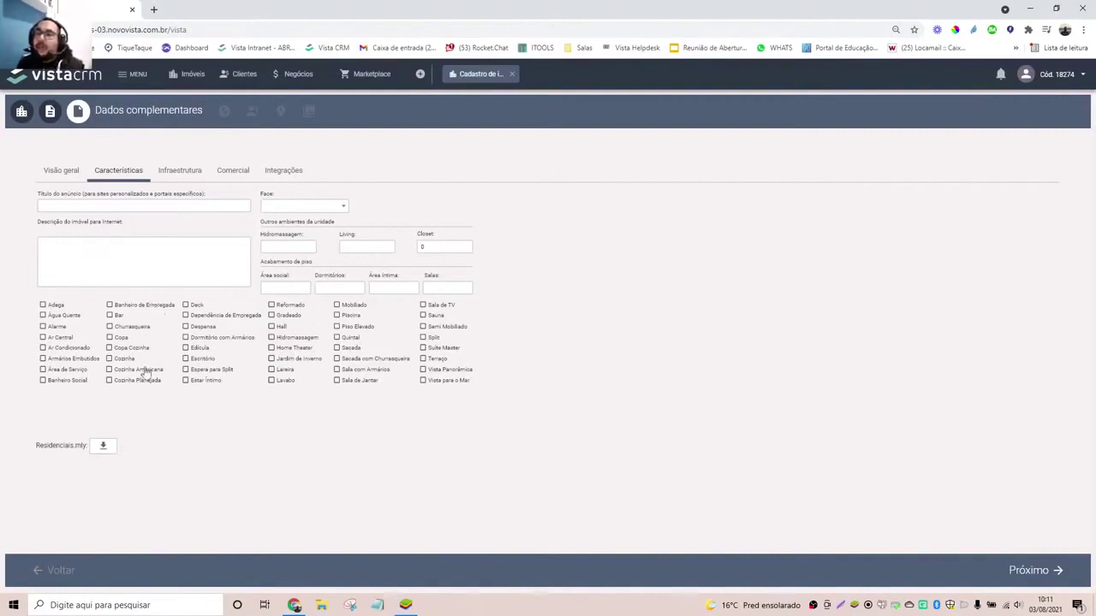
Mark Churrasqueira among the property's Características and Churrasqueira Coletiva among its Infraestrutura.
{"action": "left_click", "coordinate": [109, 328]}
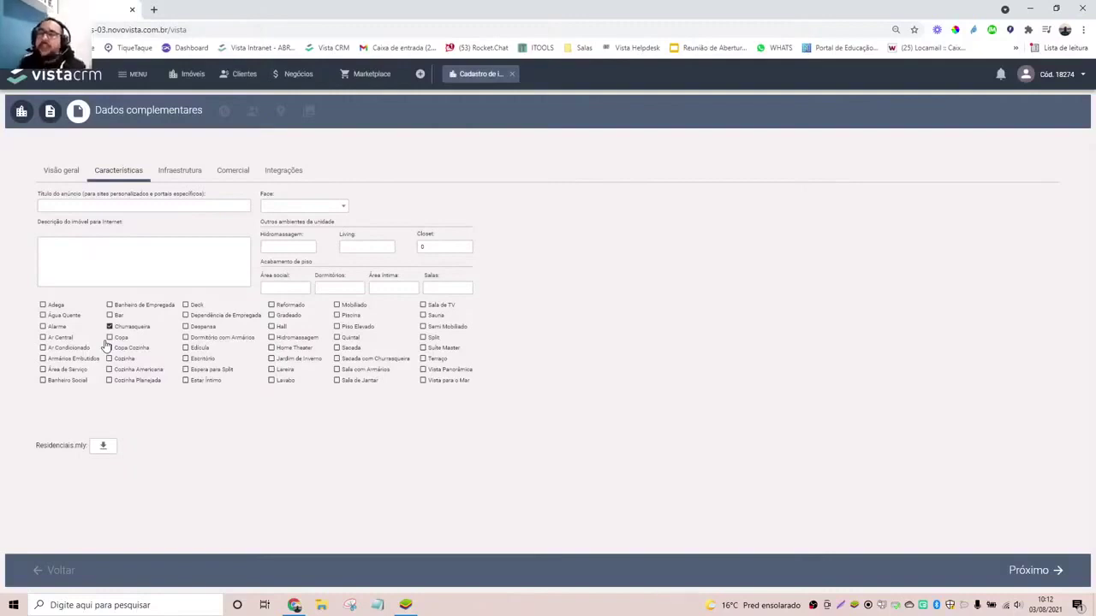
{"action": "left_click", "coordinate": [167, 171]}
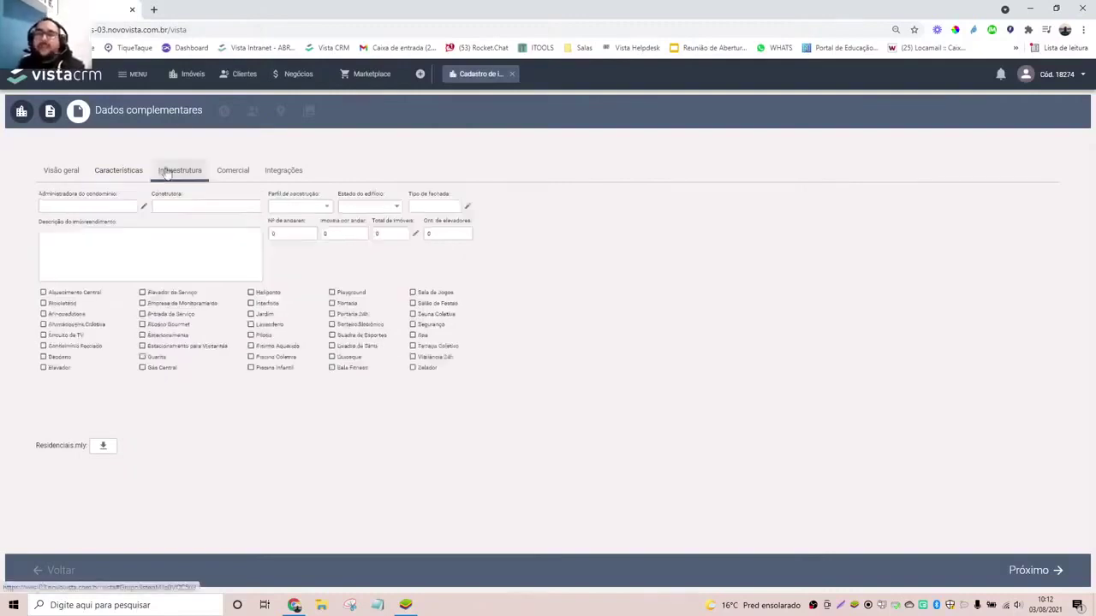
{"action": "left_click", "coordinate": [44, 325]}
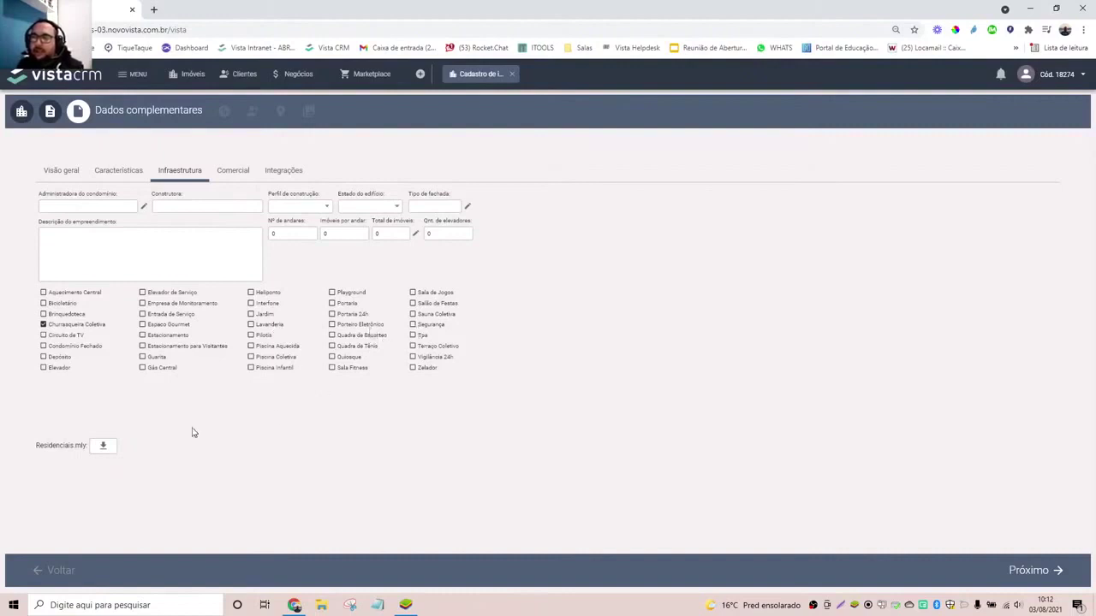
Review the Características, Infraestrutura, Comercial, Integrações and Visão geral sections of the property's complementary data.
{"action": "left_click", "coordinate": [116, 171]}
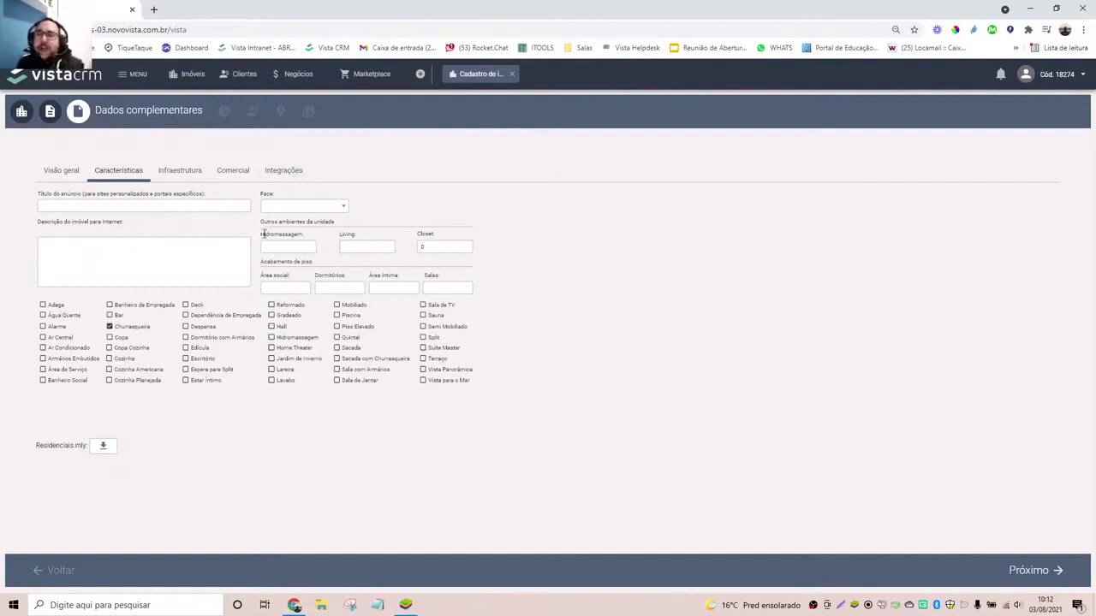
{"action": "left_click", "coordinate": [190, 174]}
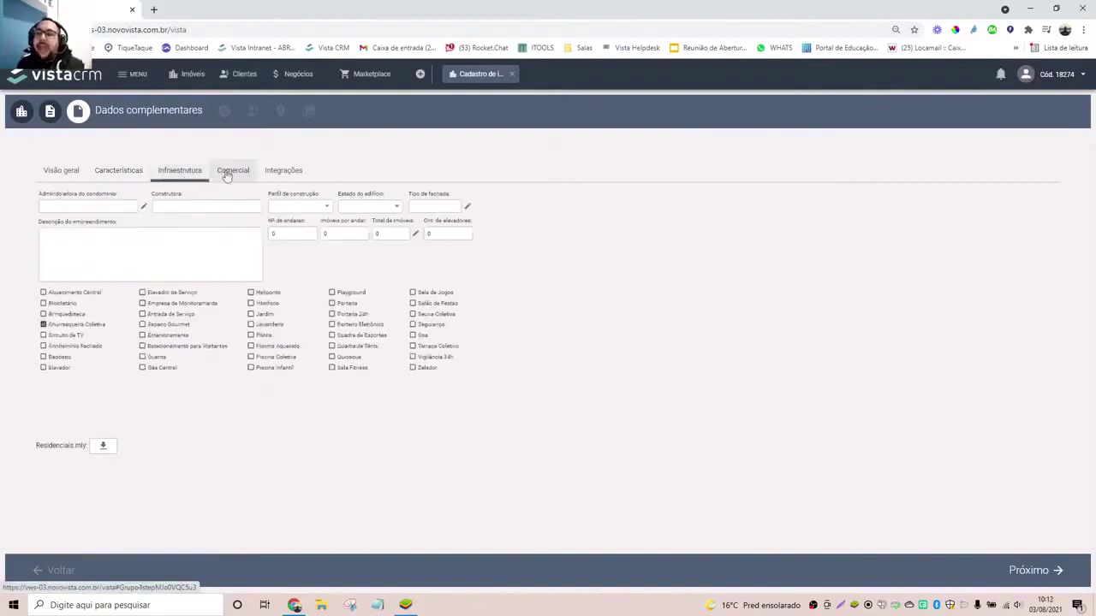
{"action": "left_click", "coordinate": [227, 174]}
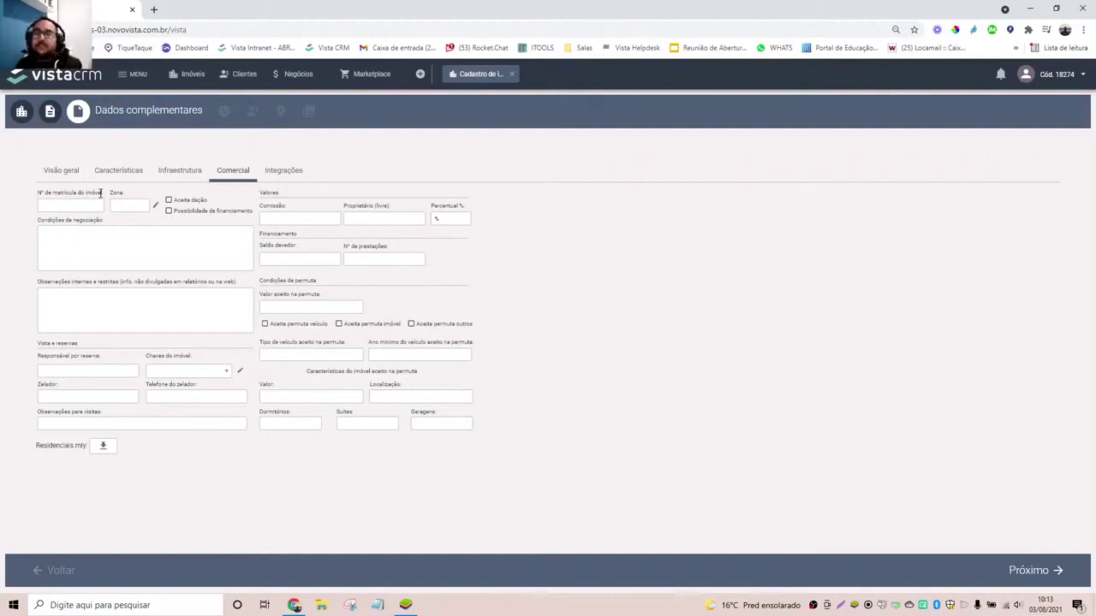
{"action": "left_click", "coordinate": [284, 171]}
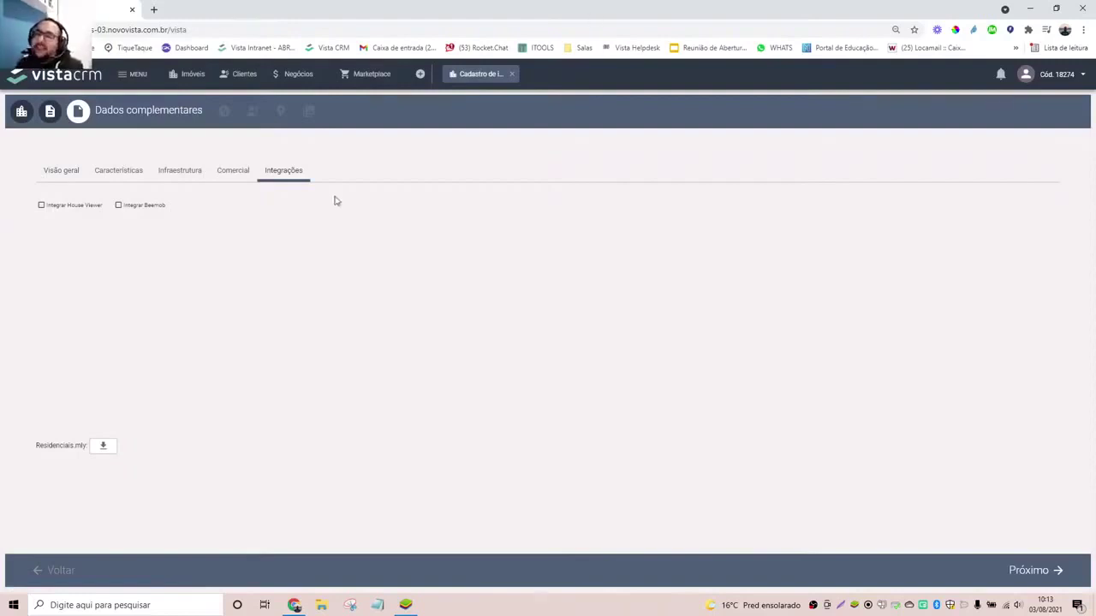
{"action": "left_click", "coordinate": [43, 176]}
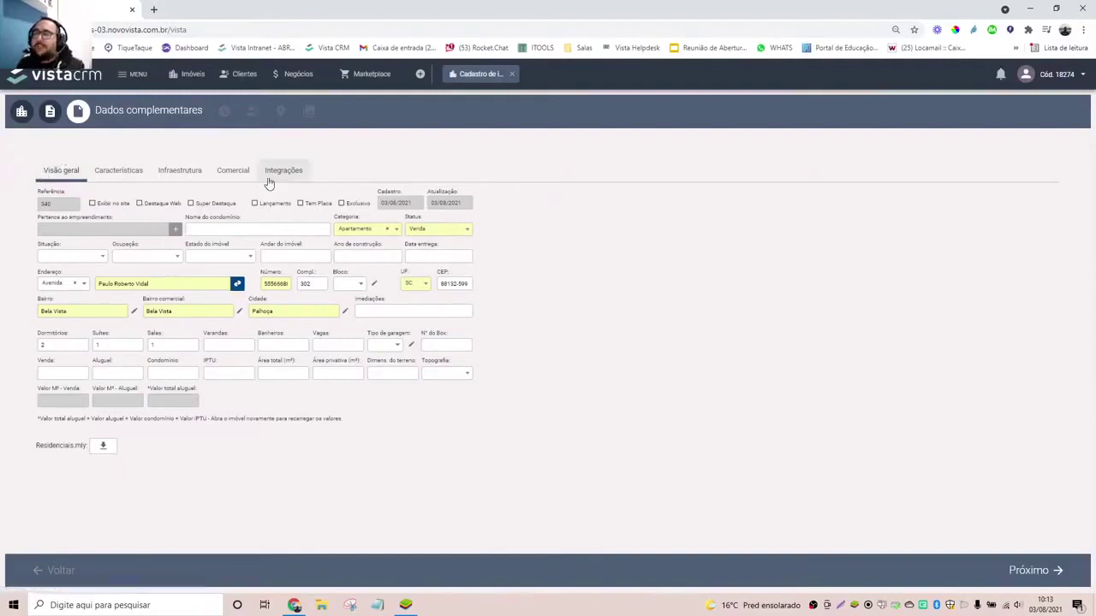
Mark Estacionamento para Visitantes and Piscina Aquecida in Infraestrutura, and advance past portal publication to Proprietário without choosing portals.
{"action": "left_click", "coordinate": [113, 176]}
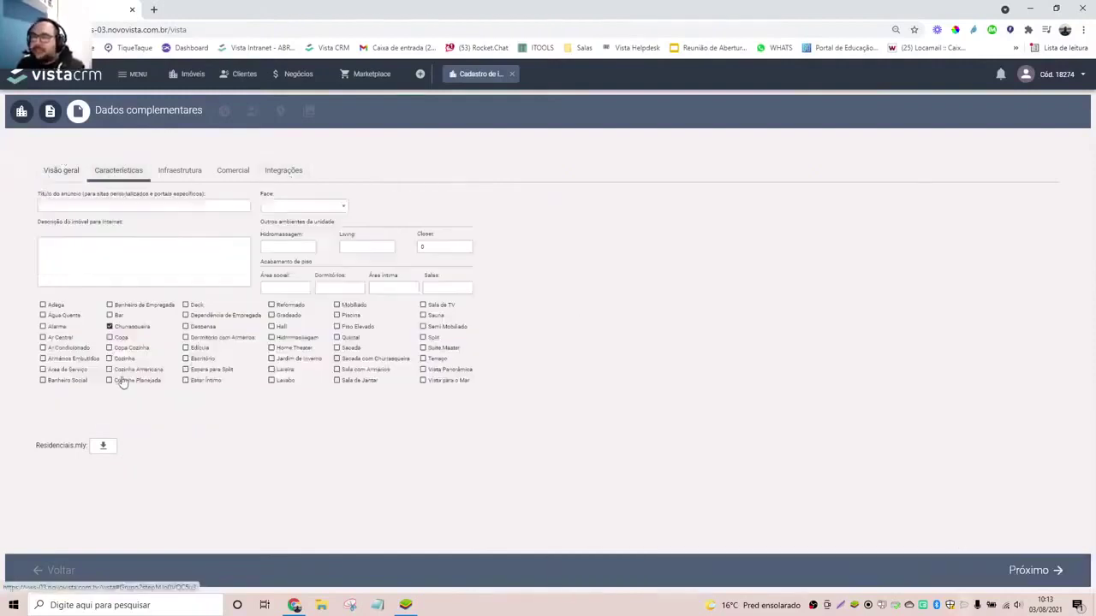
{"action": "left_click", "coordinate": [172, 177]}
{"action": "left_click", "coordinate": [167, 348]}
{"action": "left_click", "coordinate": [291, 349]}
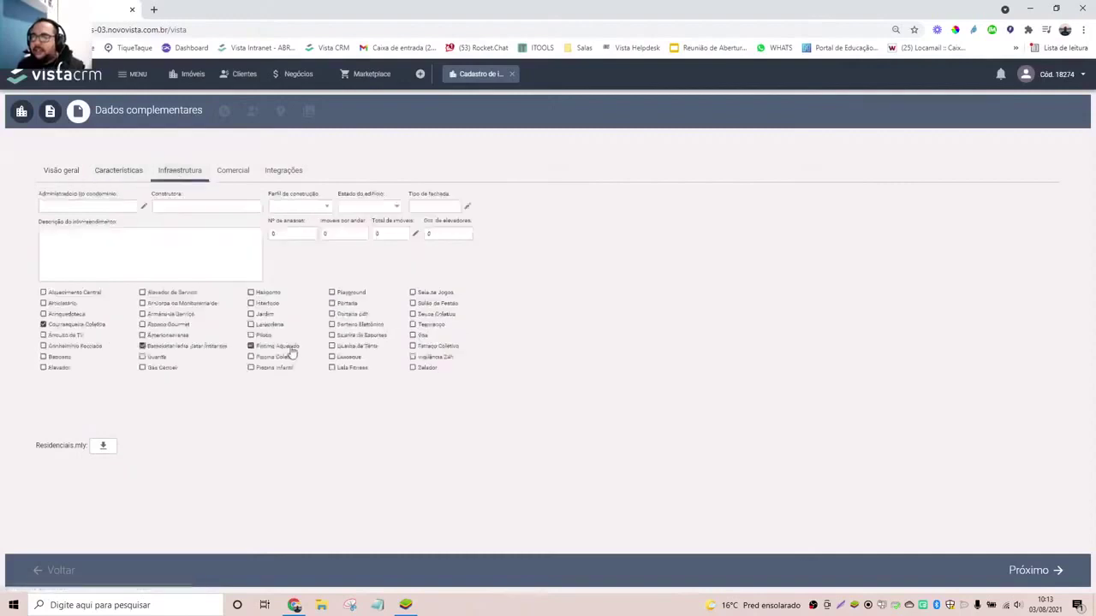
{"action": "left_click", "coordinate": [1044, 565]}
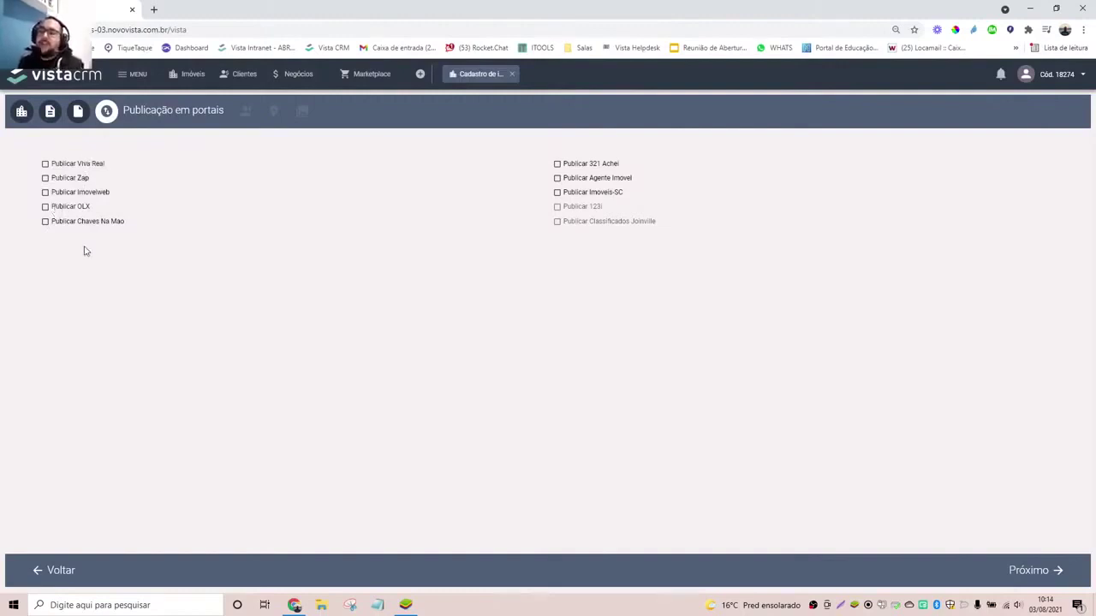
{"action": "left_click", "coordinate": [966, 575]}
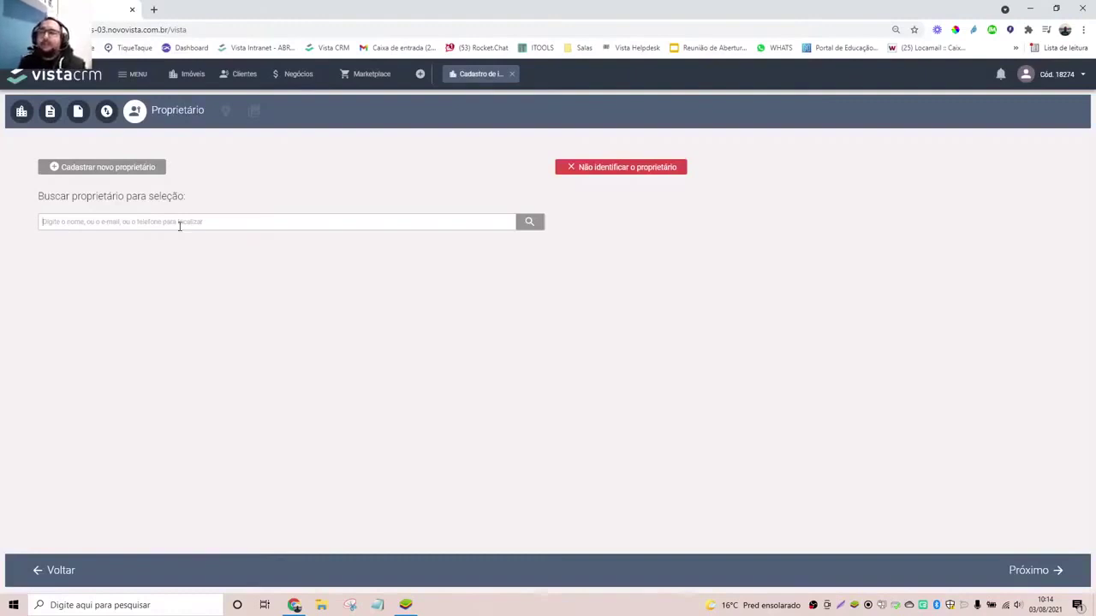
{"action": "left_click", "coordinate": [489, 224]}
{"action": "type", "text": "silva"}
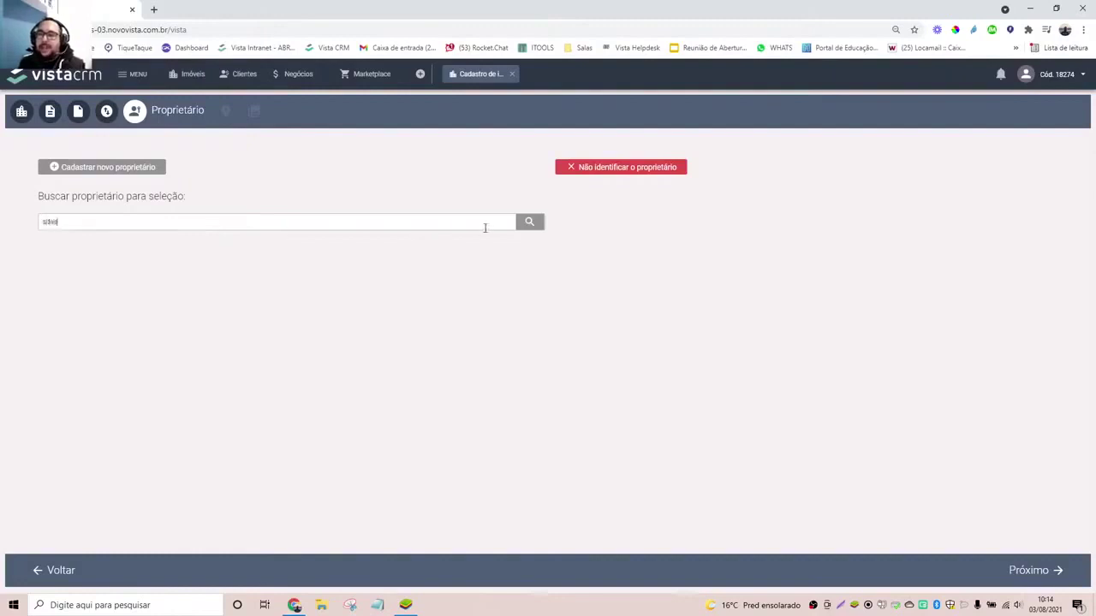
{"action": "key", "text": "BackSpace"}
{"action": "key", "text": "BackSpace"}
{"action": "key", "text": "BackSpace"}
{"action": "key", "text": "BackSpace"}
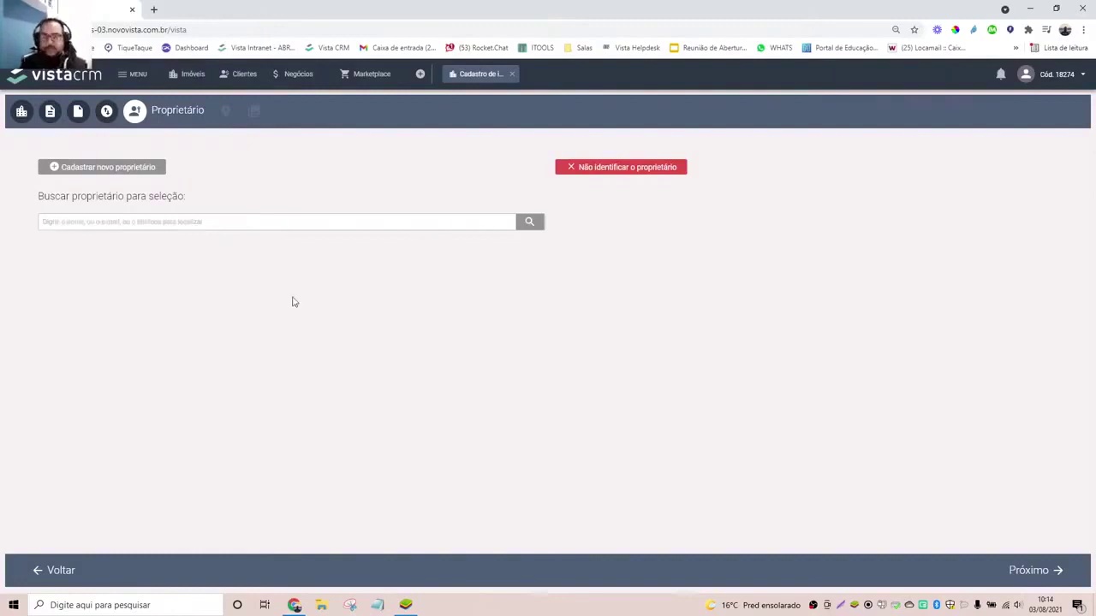
{"action": "type", "text": "Y"}
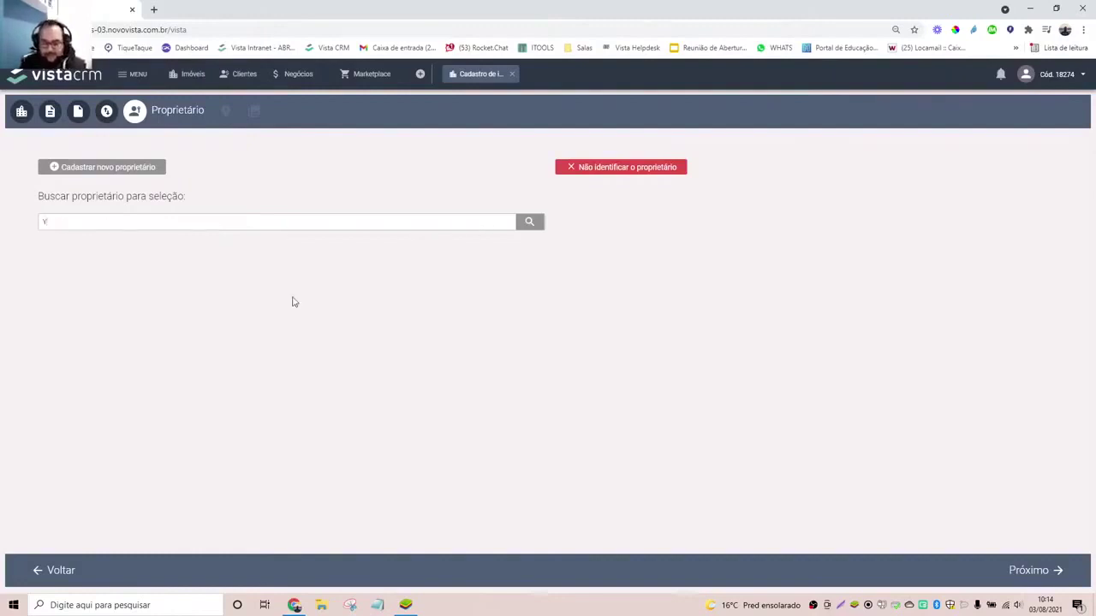
{"action": "key", "text": "BackSpace"}
Search for registered owners with "a", select the first one listed as the property's owner, and advance to Localização.
{"action": "type", "text": "a"}
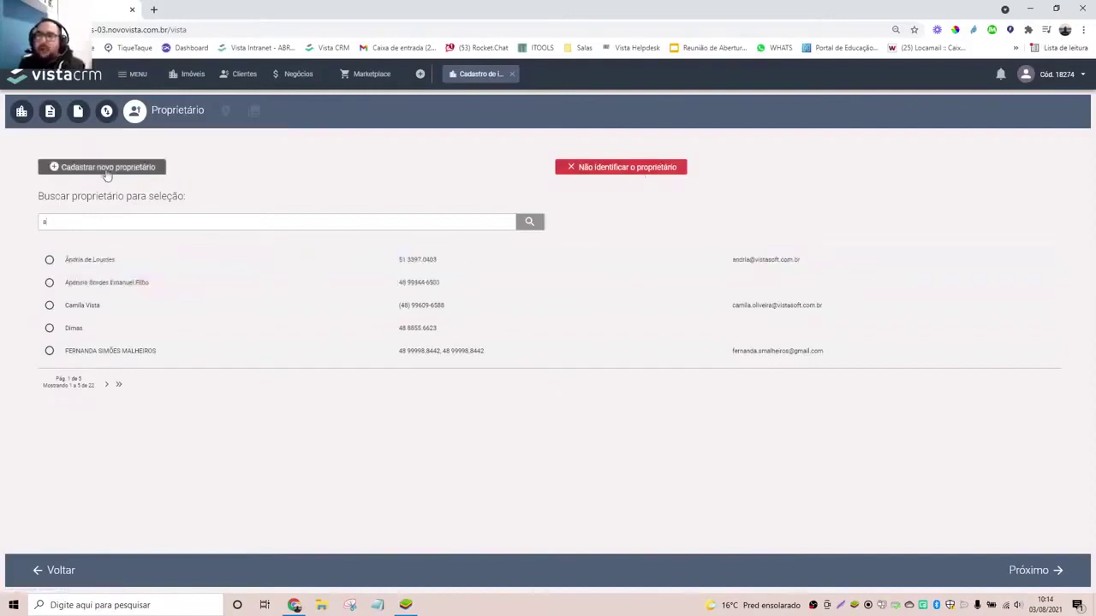
{"action": "left_click", "coordinate": [77, 269]}
{"action": "left_click", "coordinate": [986, 571]}
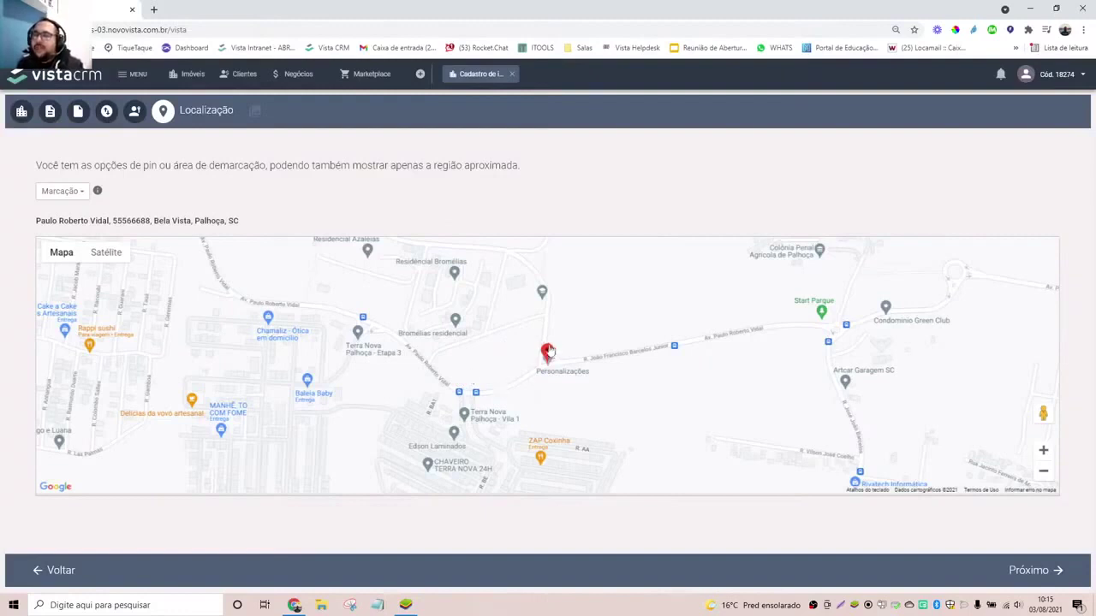
Move the property's map pin farther east and remove the marking before advancing to Galeria de imagens.
{"action": "left_click_drag", "start_coordinate": [547, 353], "coordinate": [692, 369]}
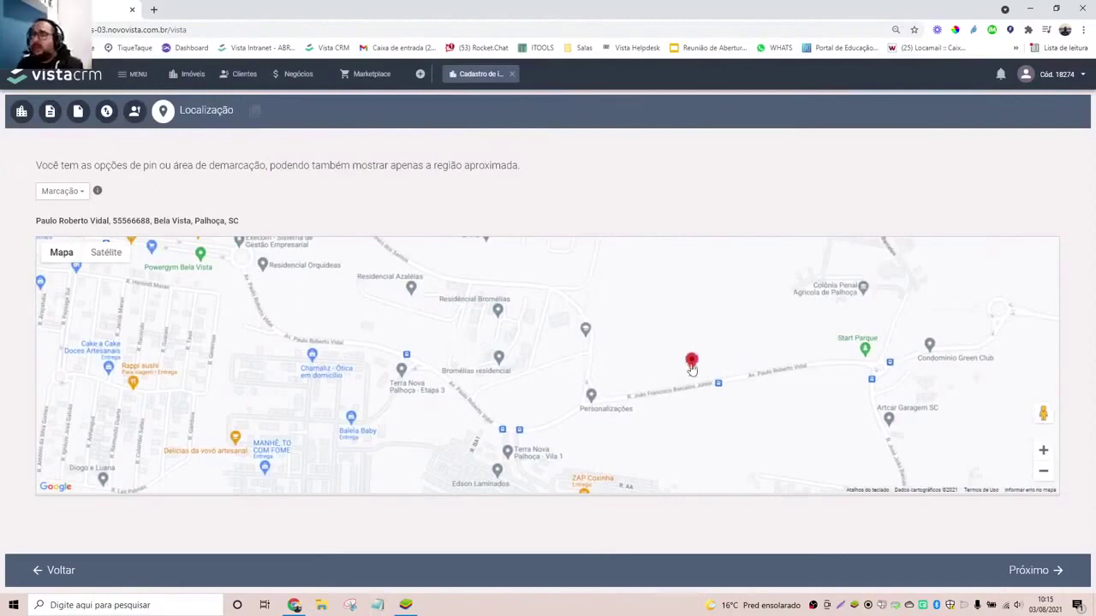
{"action": "left_click", "coordinate": [74, 192]}
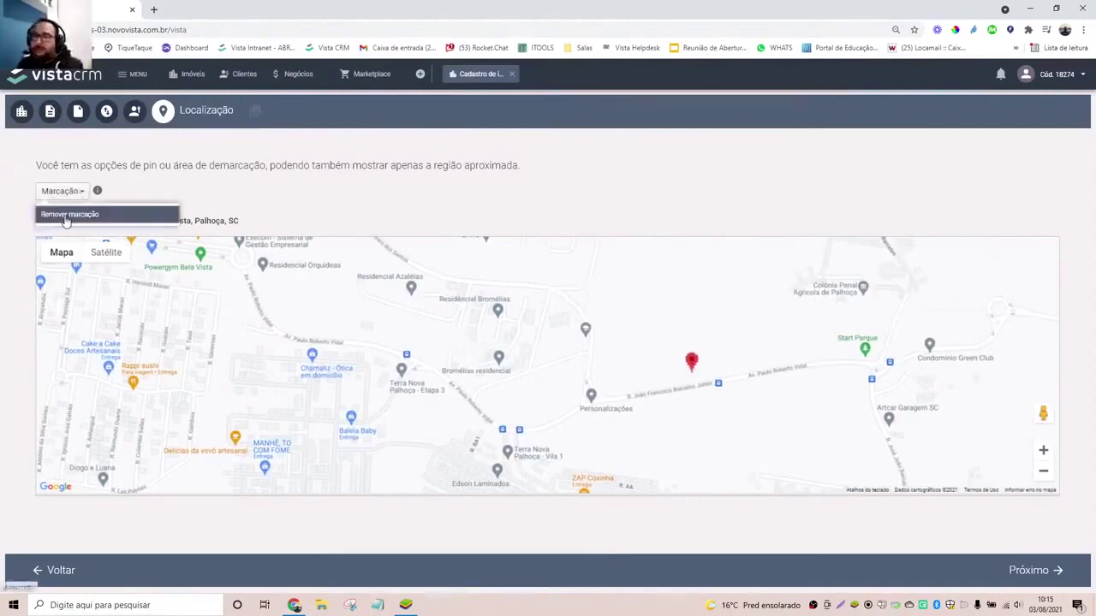
{"action": "left_click", "coordinate": [67, 215]}
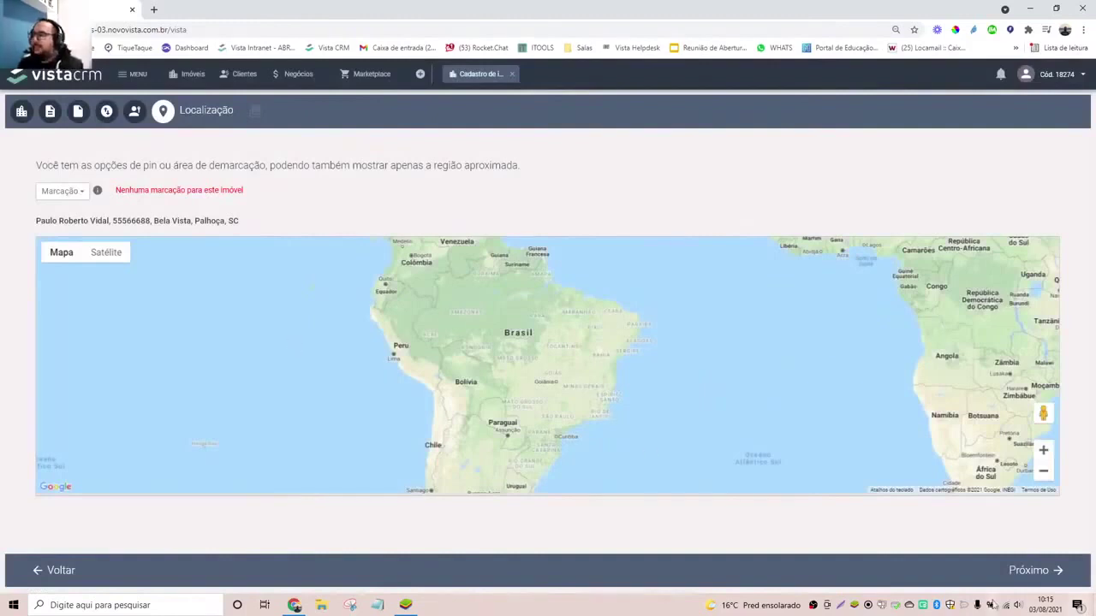
{"action": "left_click", "coordinate": [1055, 572]}
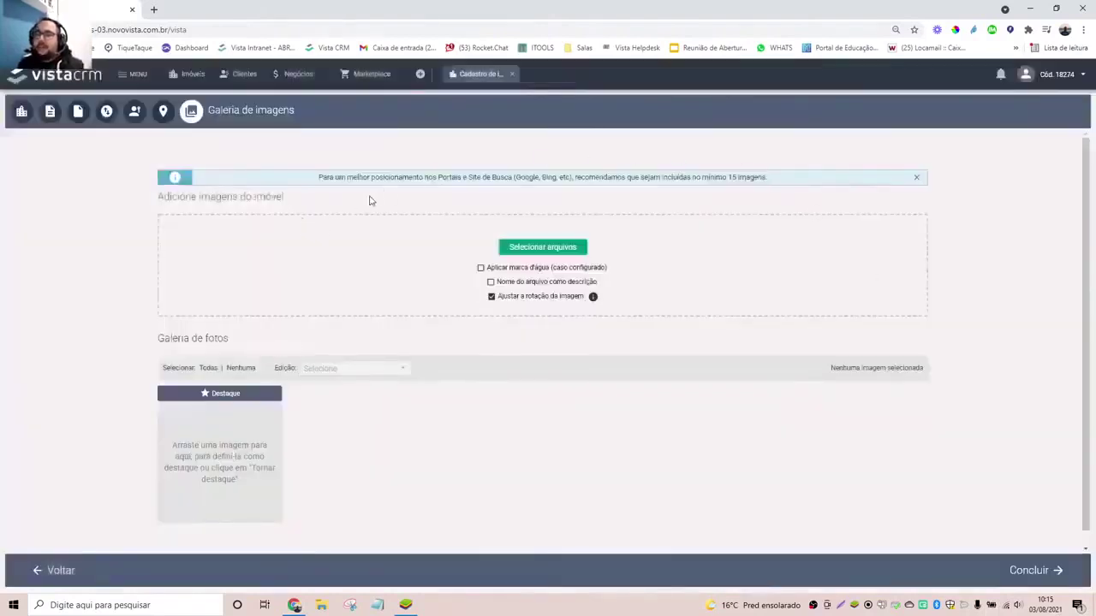
Upload Fachada Casa Floresta.jpg and the adjacent living-room photo from Documentos > Imagens Teste, with the watermark enabled and rotation adjustment disabled.
{"action": "left_click", "coordinate": [481, 268]}
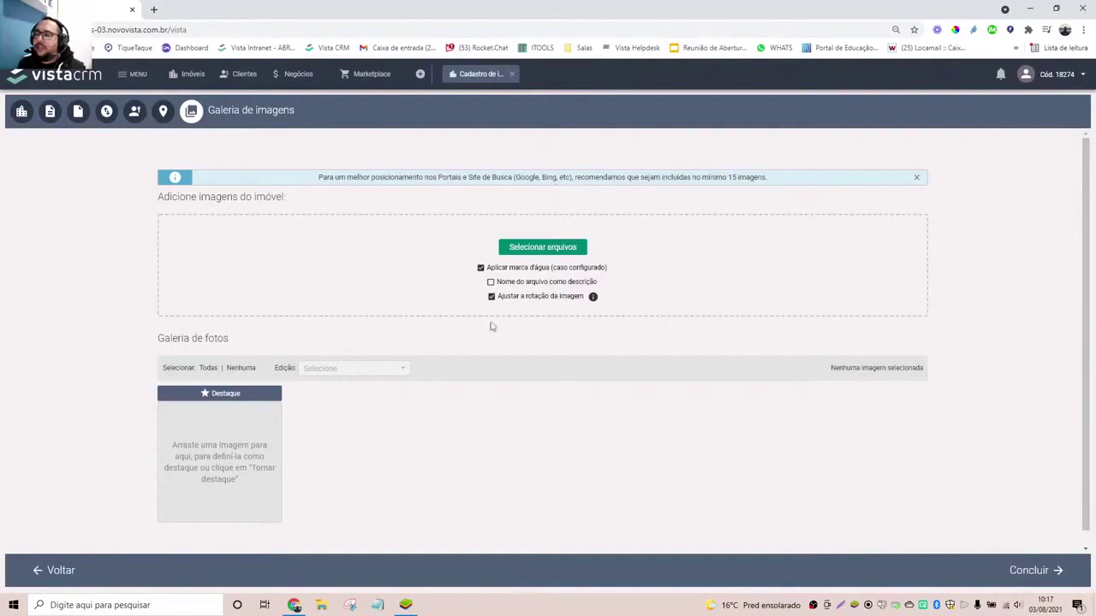
{"action": "left_click", "coordinate": [491, 296]}
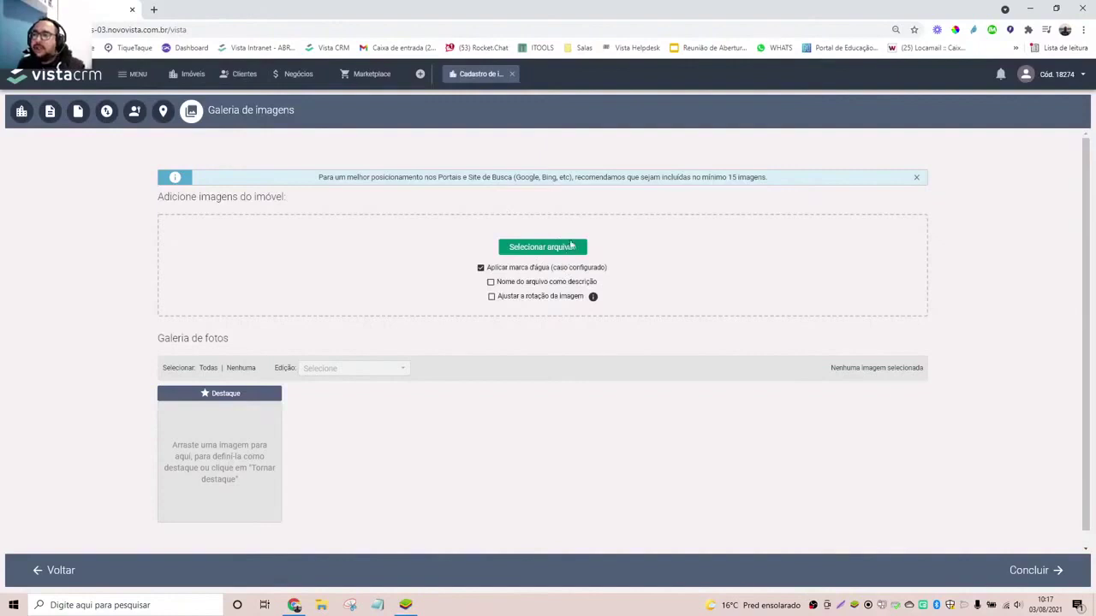
{"action": "left_click", "coordinate": [569, 243]}
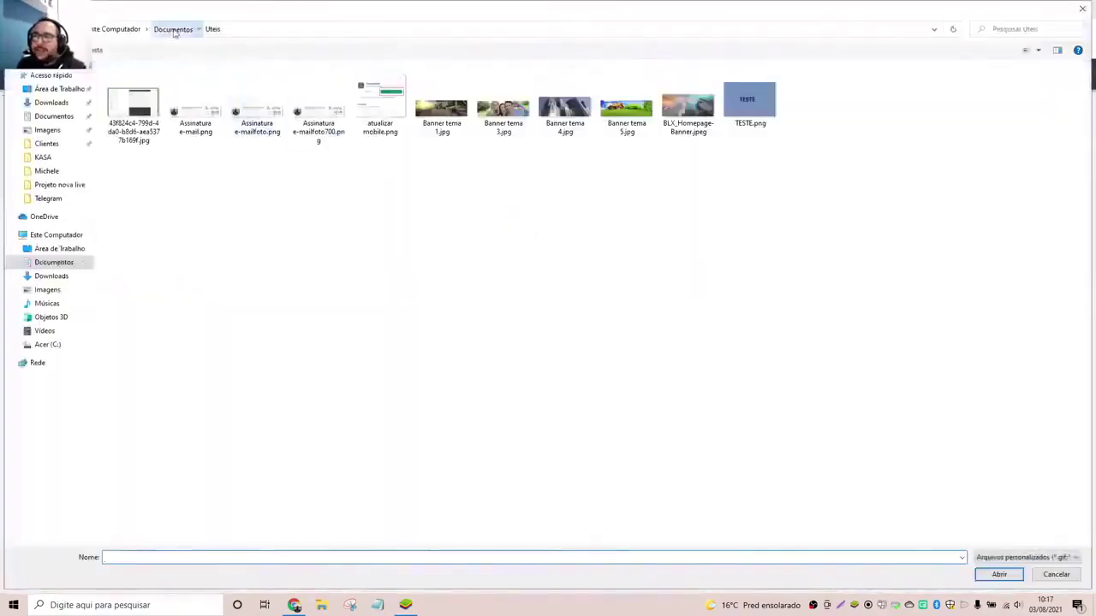
{"action": "left_click", "coordinate": [175, 31]}
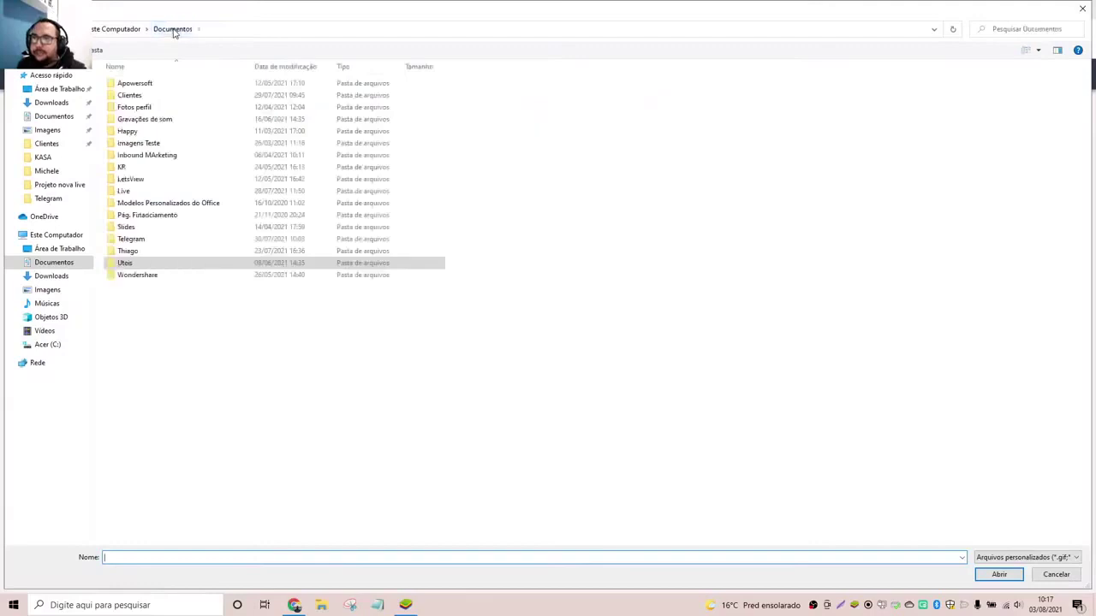
{"action": "double_click", "coordinate": [176, 146]}
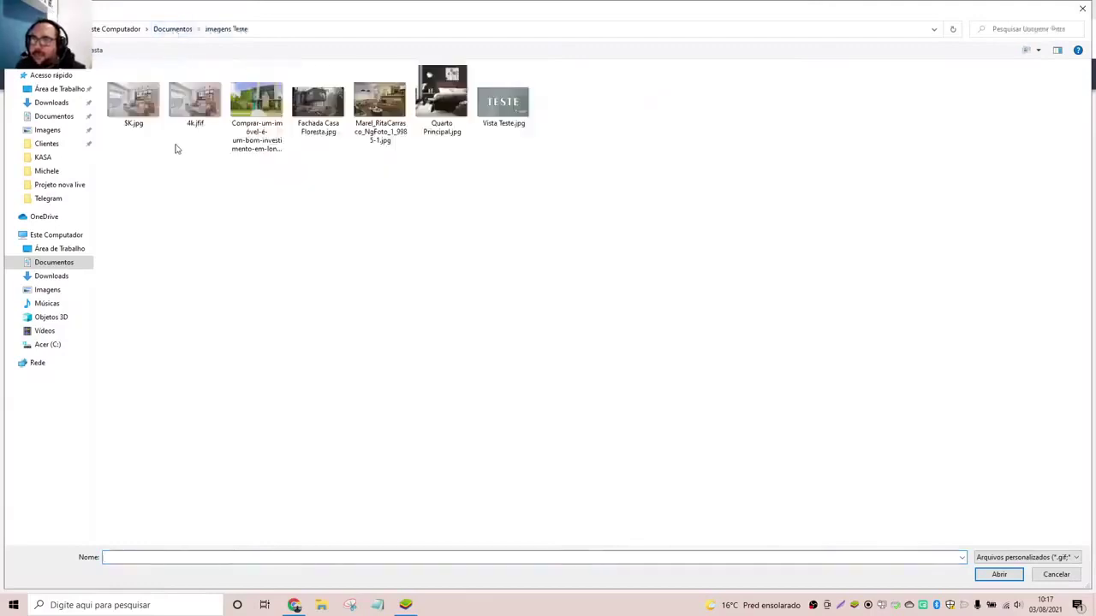
{"action": "left_click_drag", "start_coordinate": [296, 173], "coordinate": [409, 121]}
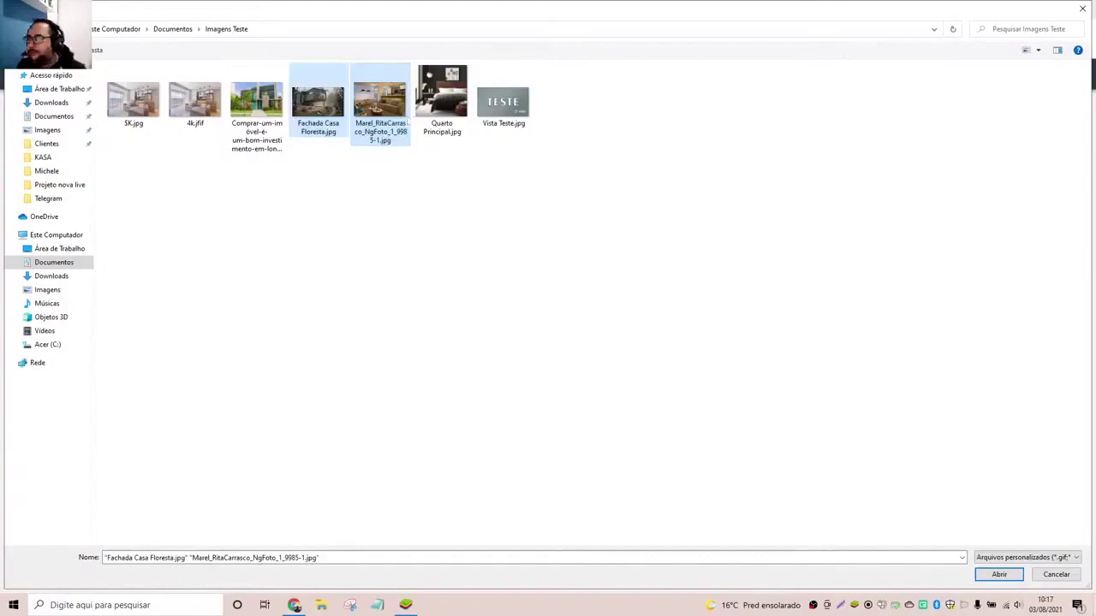
{"action": "left_click", "coordinate": [998, 575]}
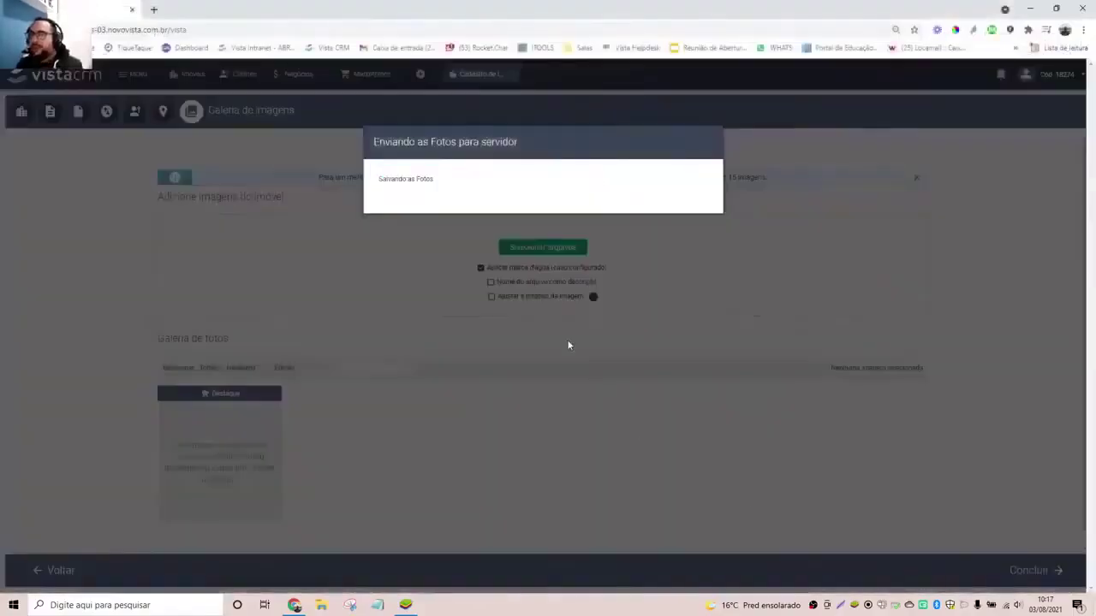
Select the house façade photo in the gallery and examine the Edição options for selected images.
{"action": "scroll", "coordinate": [557, 322], "scroll_direction": "down", "scroll_amount": 1}
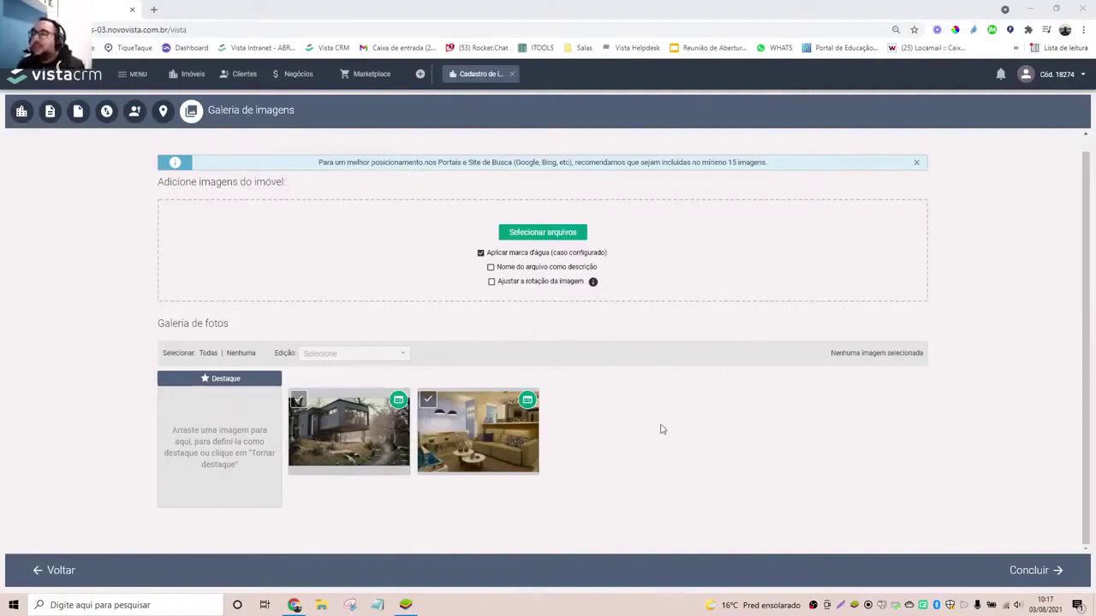
{"action": "mouse_move", "coordinate": [297, 440]}
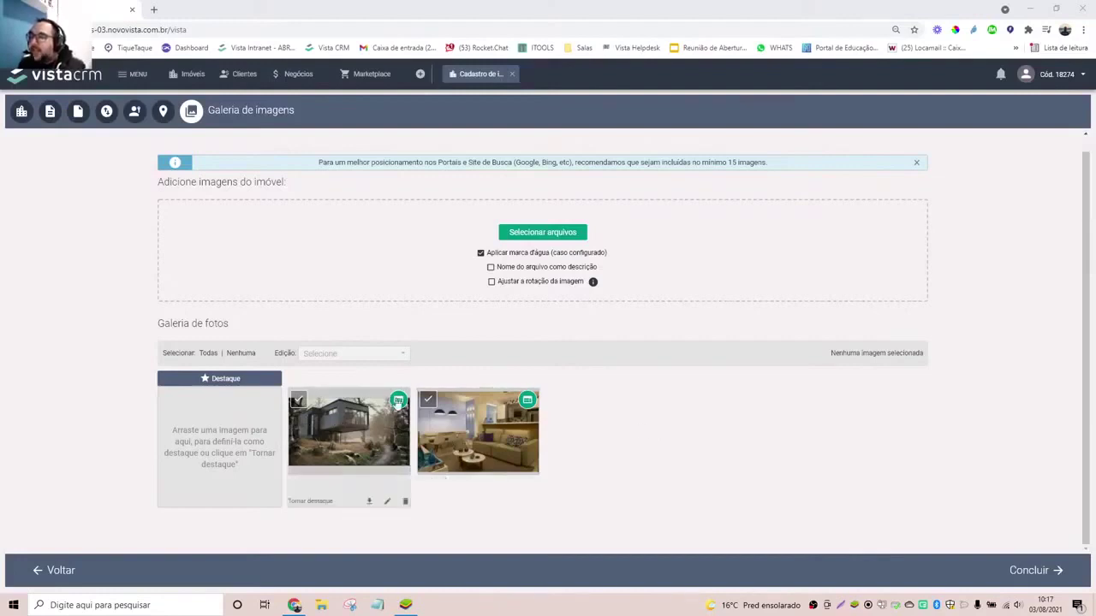
{"action": "left_click", "coordinate": [295, 400]}
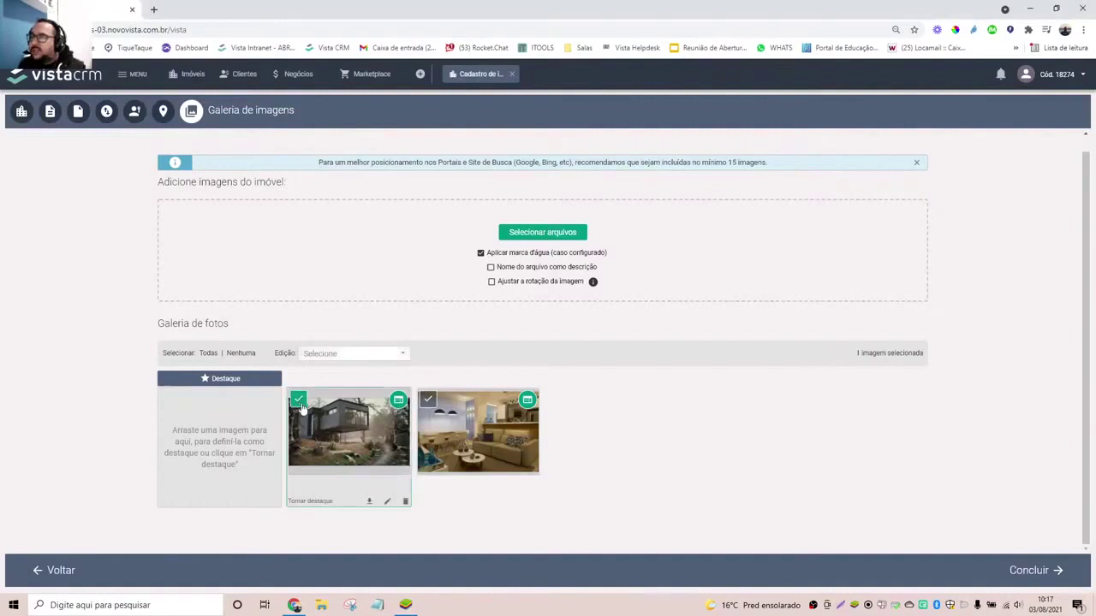
{"action": "left_click", "coordinate": [403, 358]}
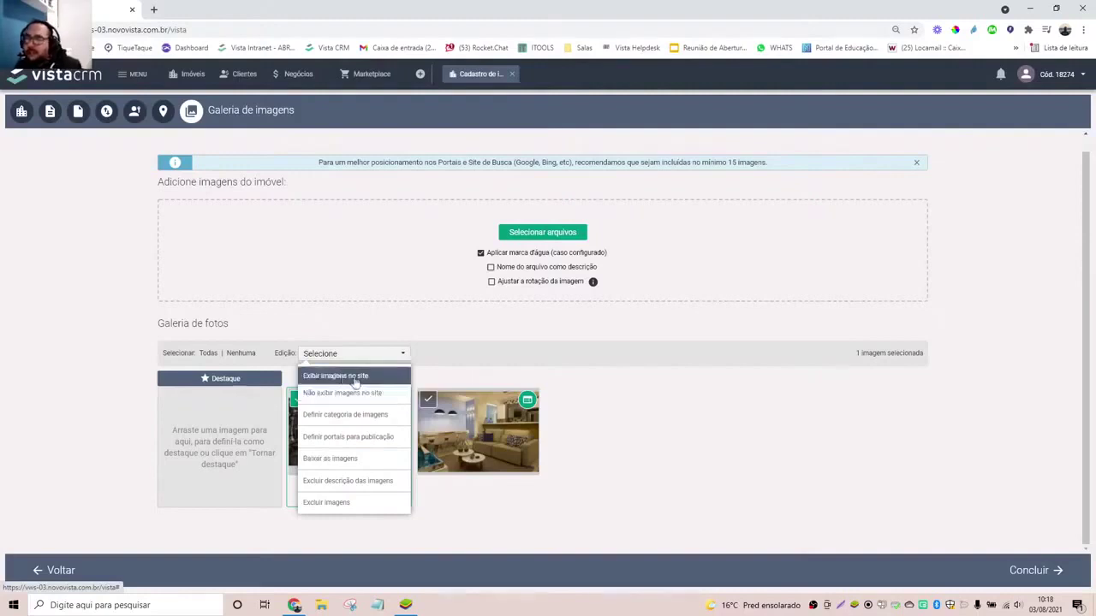
{"action": "left_click", "coordinate": [676, 415]}
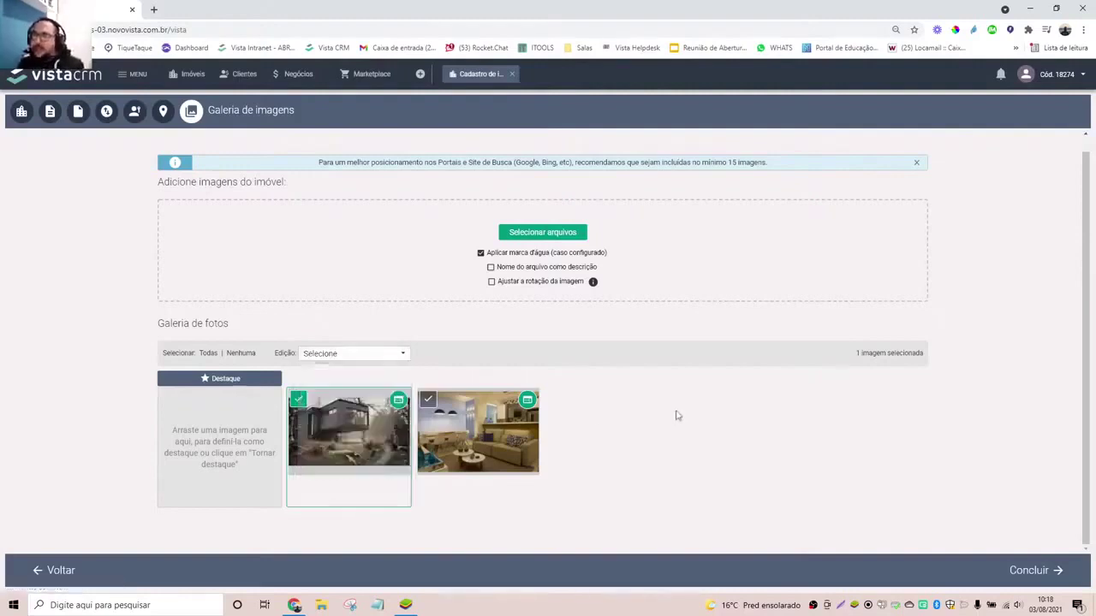
Turn off website display for the living-room photo in the gallery.
{"action": "mouse_move", "coordinate": [360, 396]}
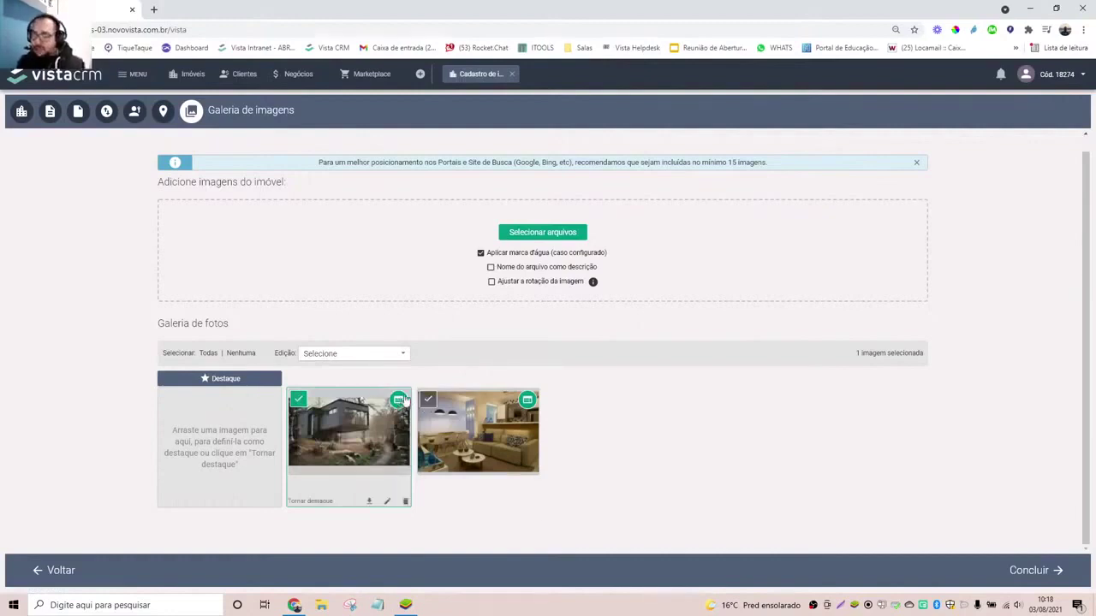
{"action": "left_click", "coordinate": [529, 401]}
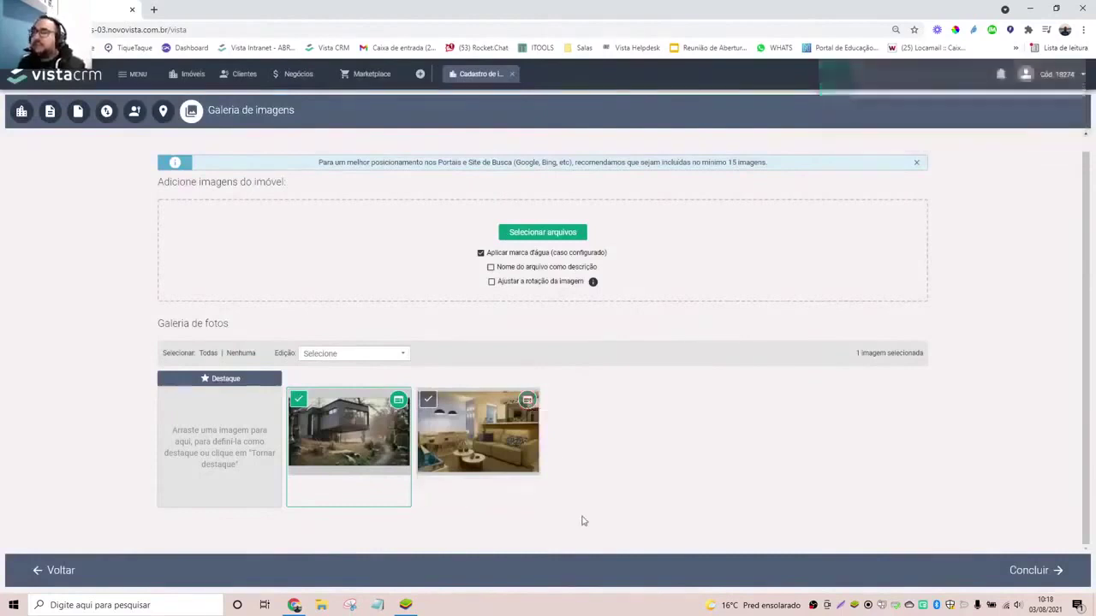
Complete the registration's gallery with the living-room photo displayed on the website and the house façade photo set as Destaque.
{"action": "mouse_move", "coordinate": [518, 428]}
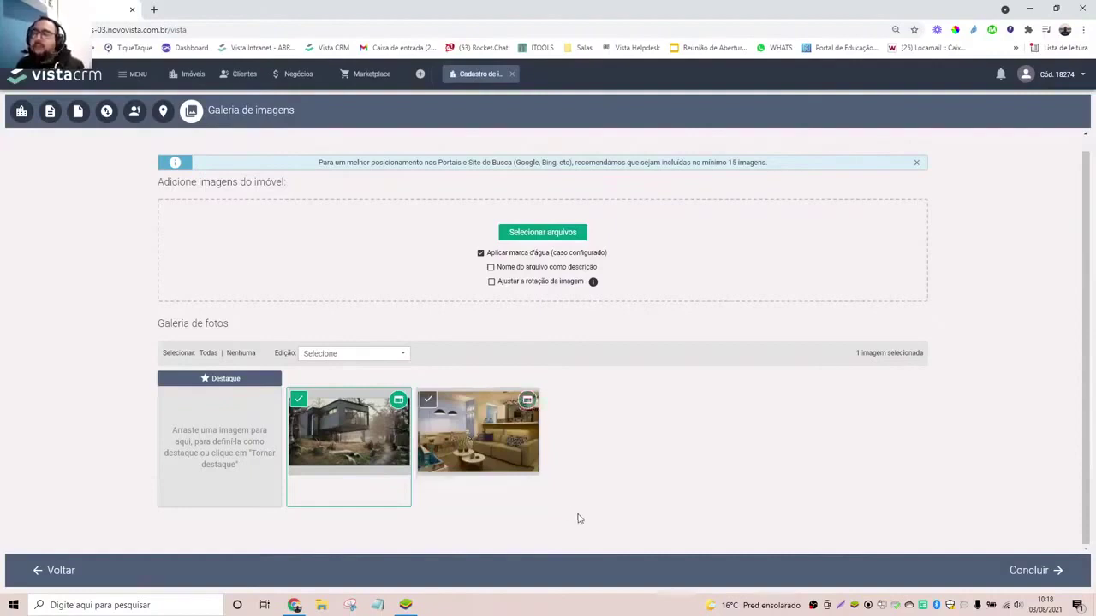
{"action": "left_click", "coordinate": [528, 399]}
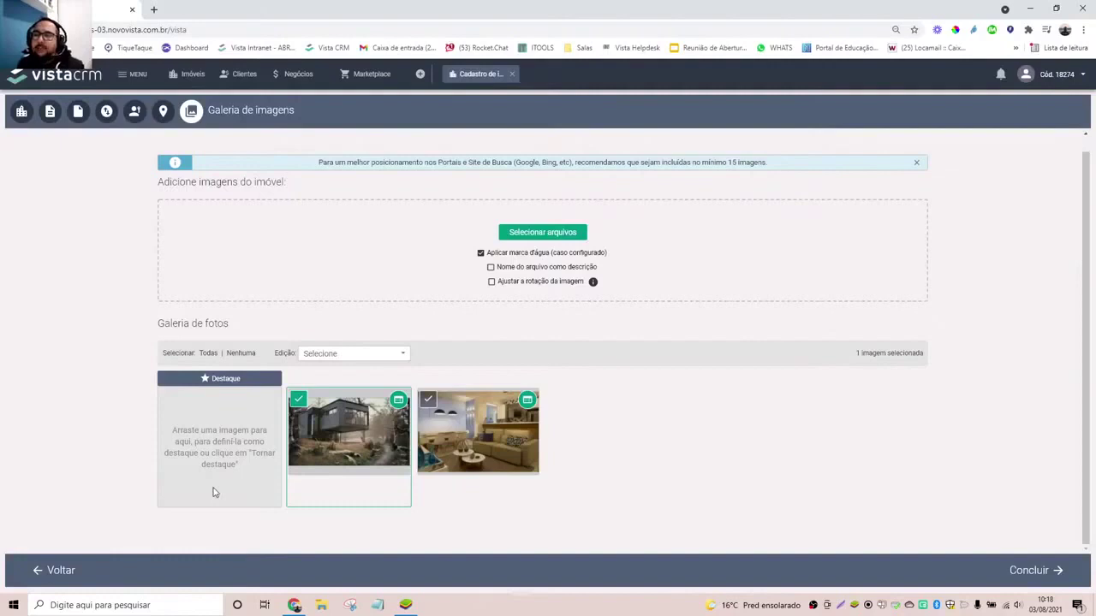
{"action": "left_click_drag", "start_coordinate": [333, 422], "coordinate": [181, 409]}
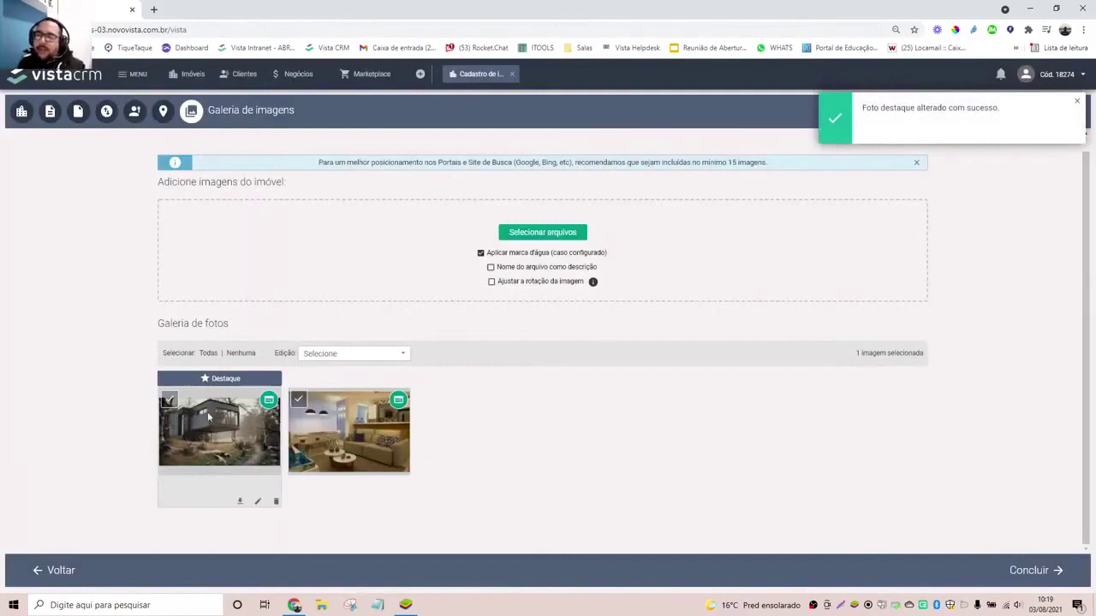
{"action": "left_click", "coordinate": [1020, 575]}
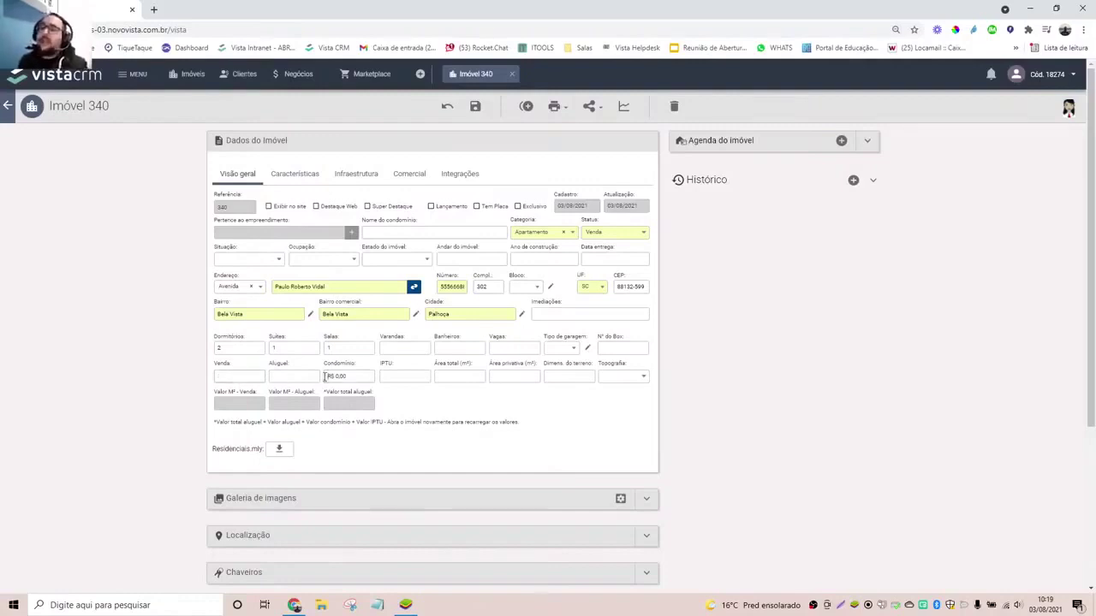
Examine the Galeria de imagens, Chaveiros and Proprietário sections of the newly registered property's record.
{"action": "left_click", "coordinate": [325, 376]}
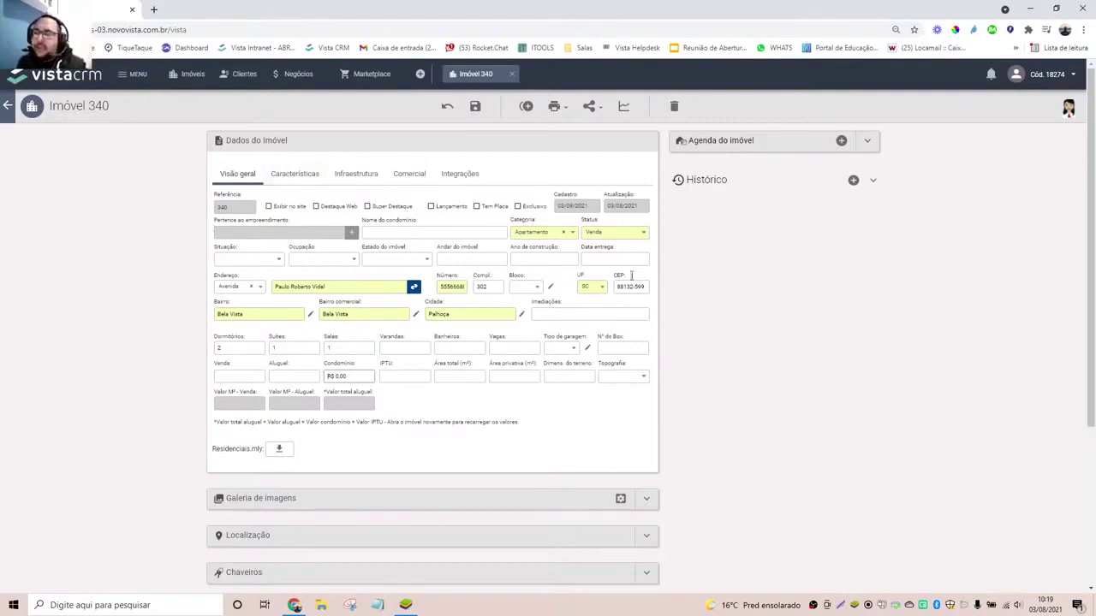
{"action": "scroll", "coordinate": [395, 319], "scroll_direction": "down", "scroll_amount": 2}
{"action": "scroll", "coordinate": [396, 319], "scroll_direction": "down", "scroll_amount": 1}
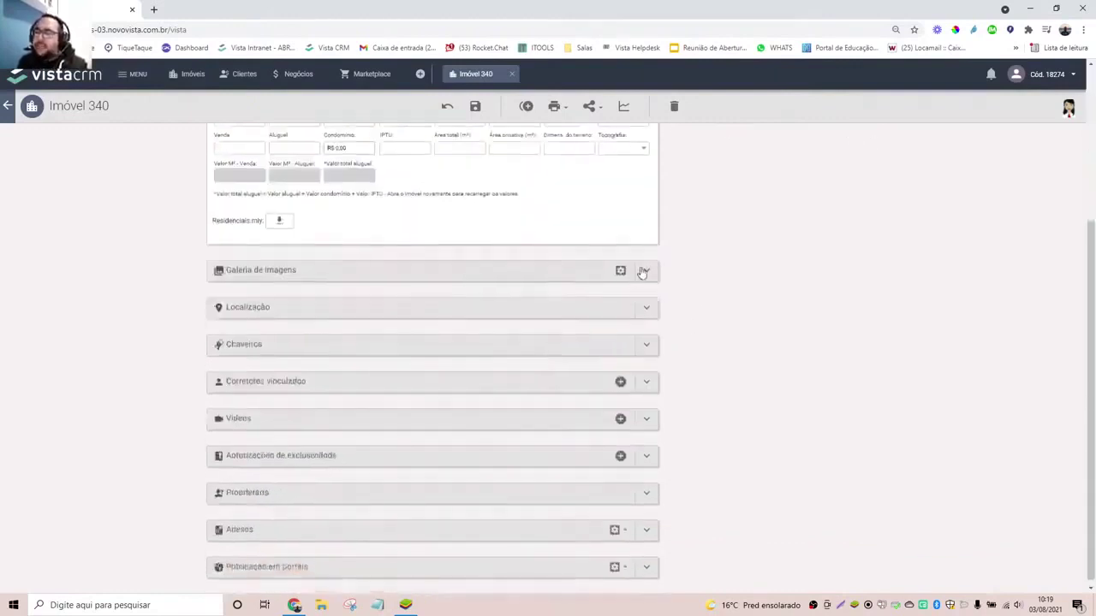
{"action": "left_click", "coordinate": [644, 271]}
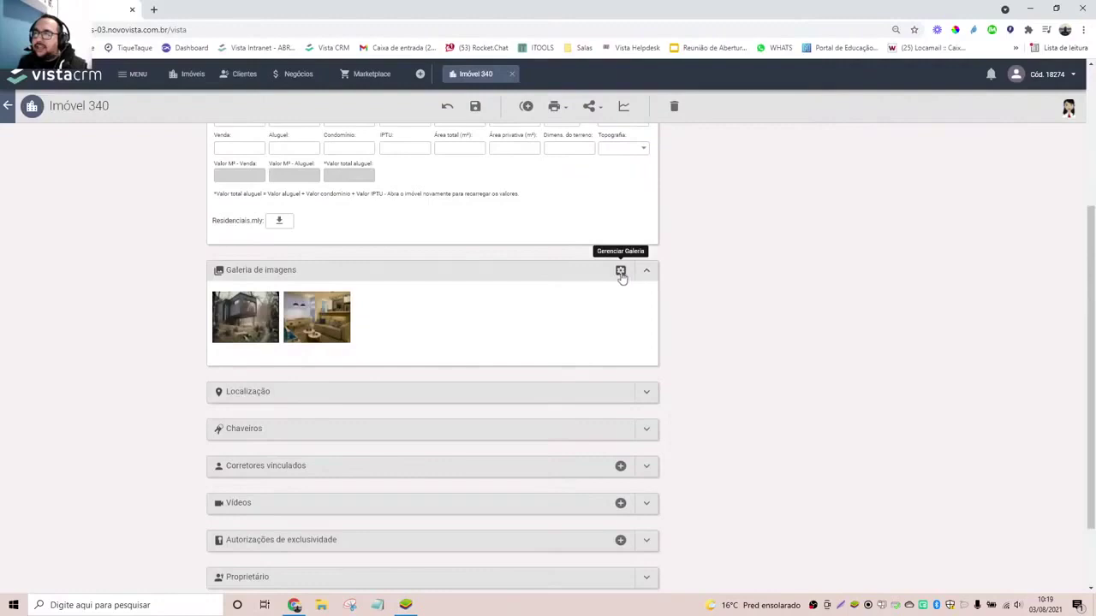
{"action": "left_click", "coordinate": [653, 282]}
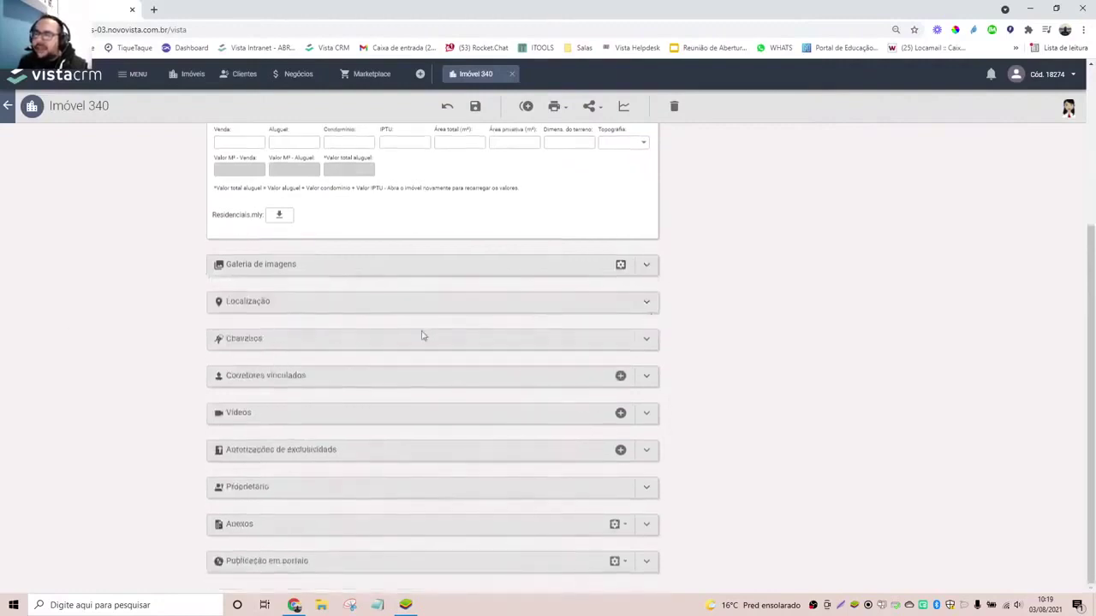
{"action": "left_click", "coordinate": [648, 342]}
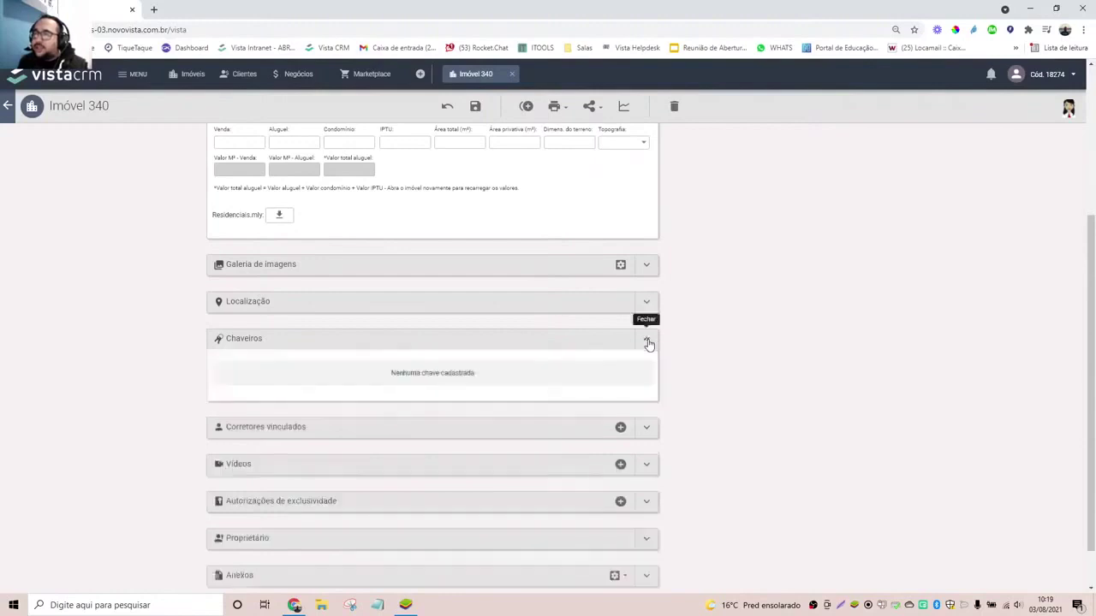
{"action": "left_click", "coordinate": [648, 342]}
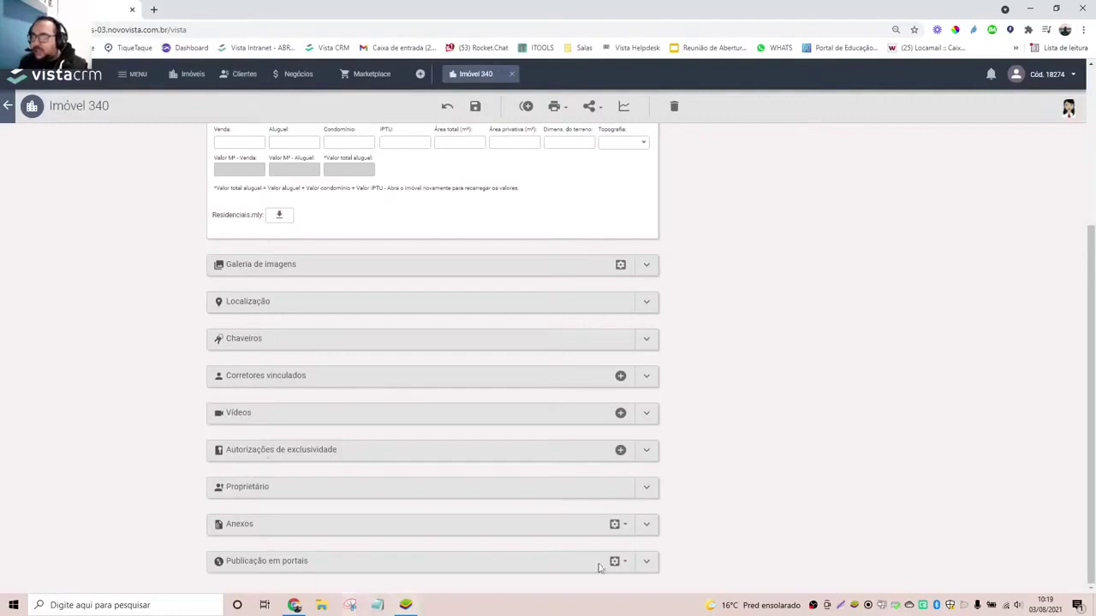
{"action": "left_click", "coordinate": [647, 489]}
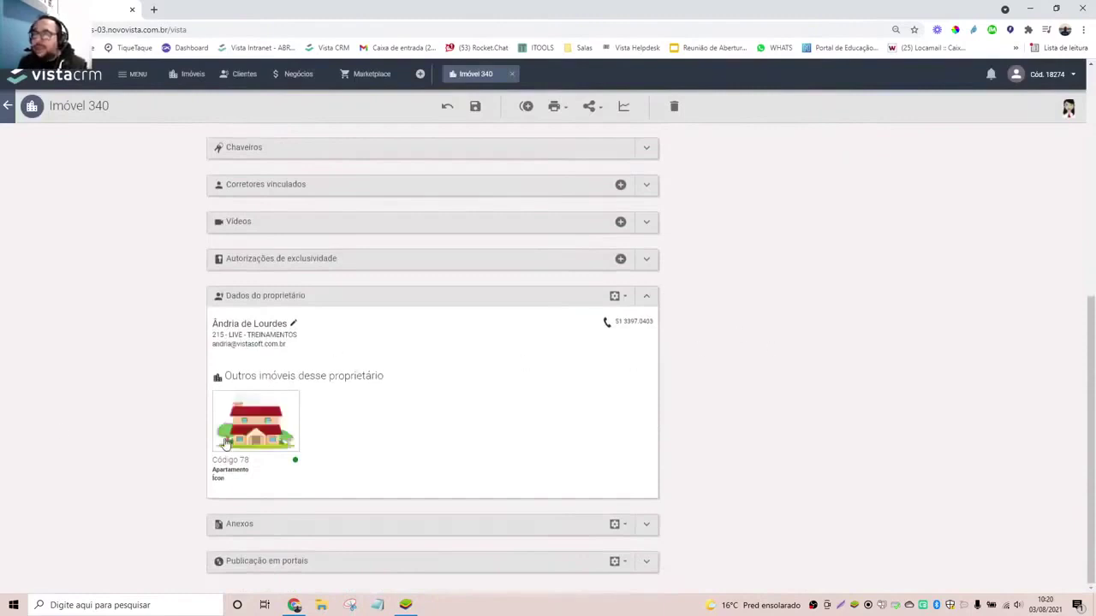
{"action": "scroll", "coordinate": [942, 310], "scroll_direction": "up", "scroll_amount": 5}
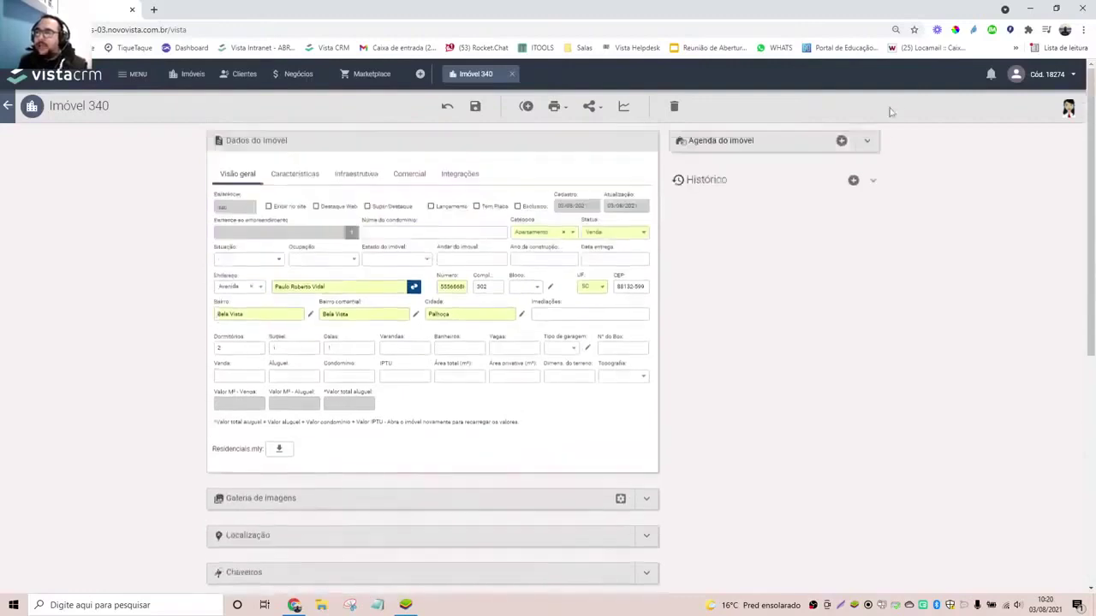
Expand the property's Agenda do imóvel and Histórico and review their entries.
{"action": "left_click", "coordinate": [869, 142]}
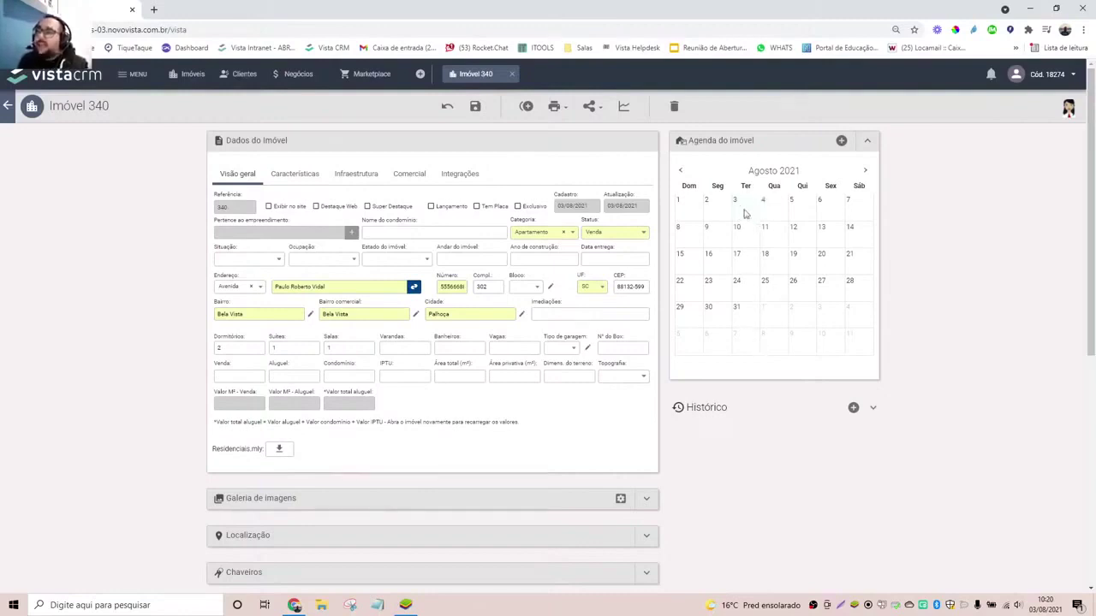
{"action": "left_click", "coordinate": [872, 408]}
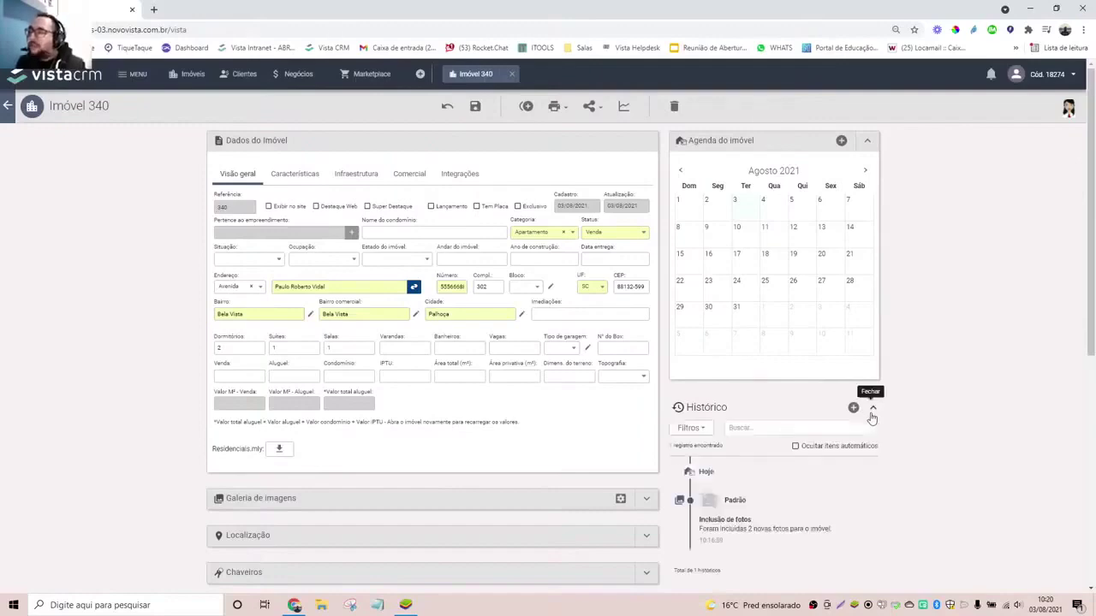
{"action": "scroll", "coordinate": [872, 417], "scroll_direction": "down", "scroll_amount": 3}
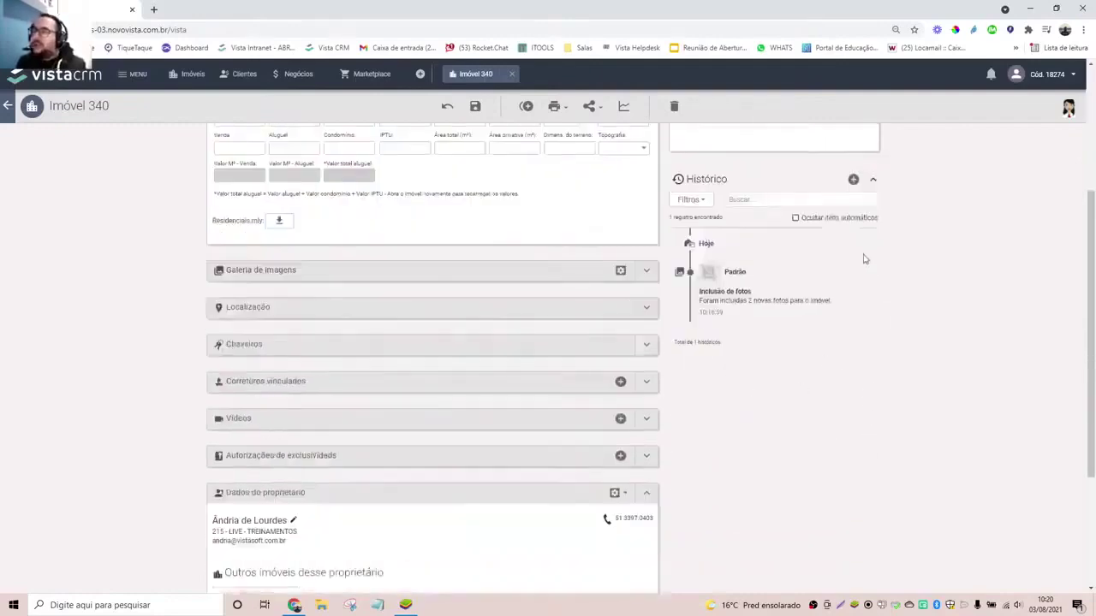
{"action": "scroll", "coordinate": [864, 259], "scroll_direction": "up", "scroll_amount": 3}
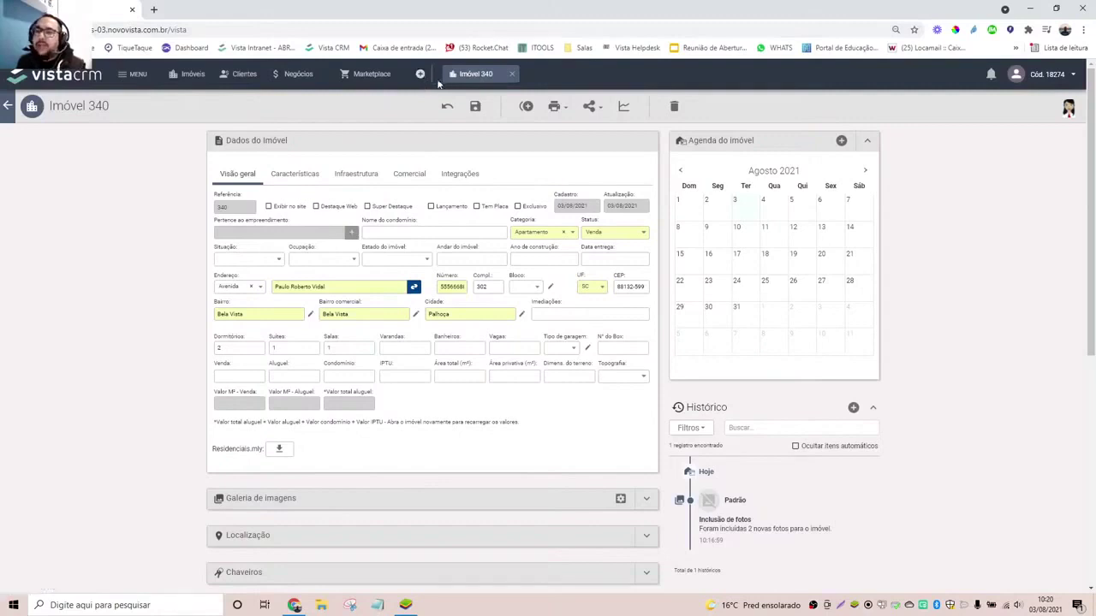
Close the property record and search the Imóveis catalogue for Venda properties in the Apartamento category.
{"action": "left_click", "coordinate": [511, 75]}
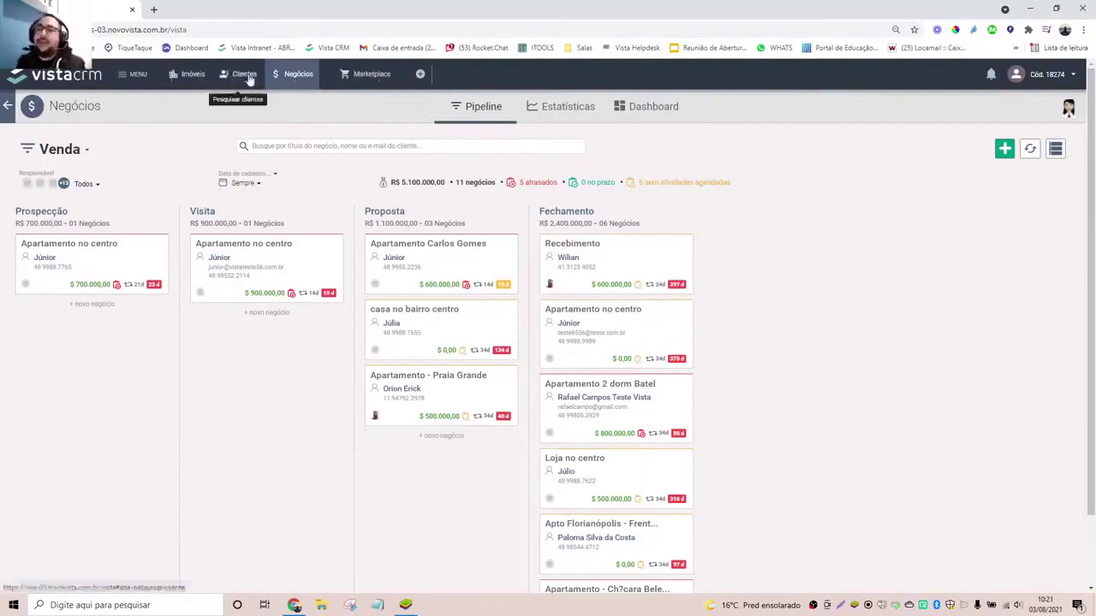
{"action": "left_click", "coordinate": [190, 75]}
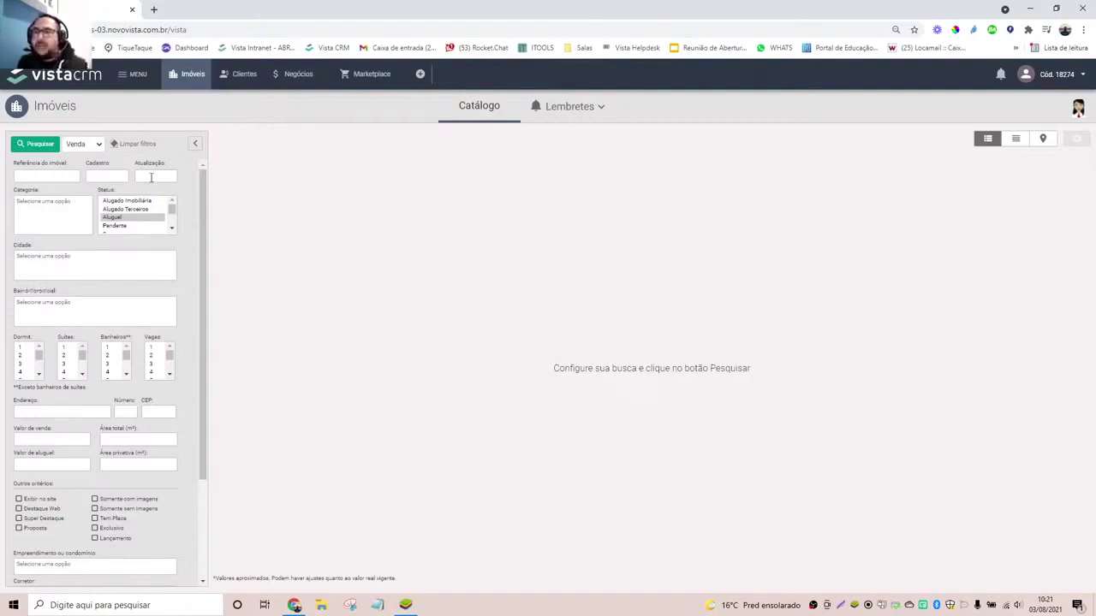
{"action": "left_click", "coordinate": [62, 174]}
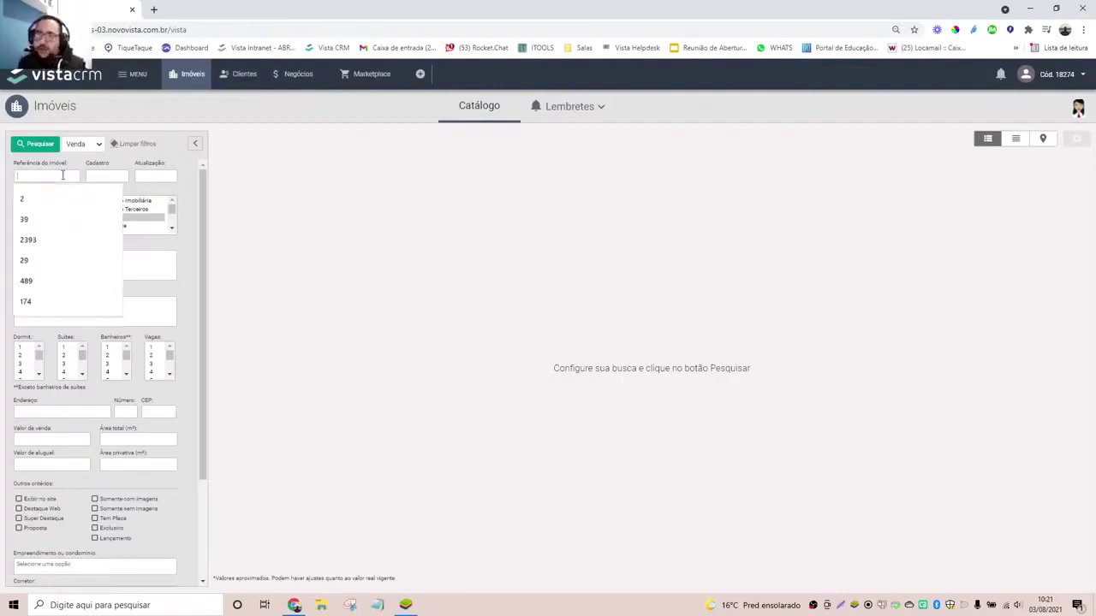
{"action": "left_click", "coordinate": [130, 164]}
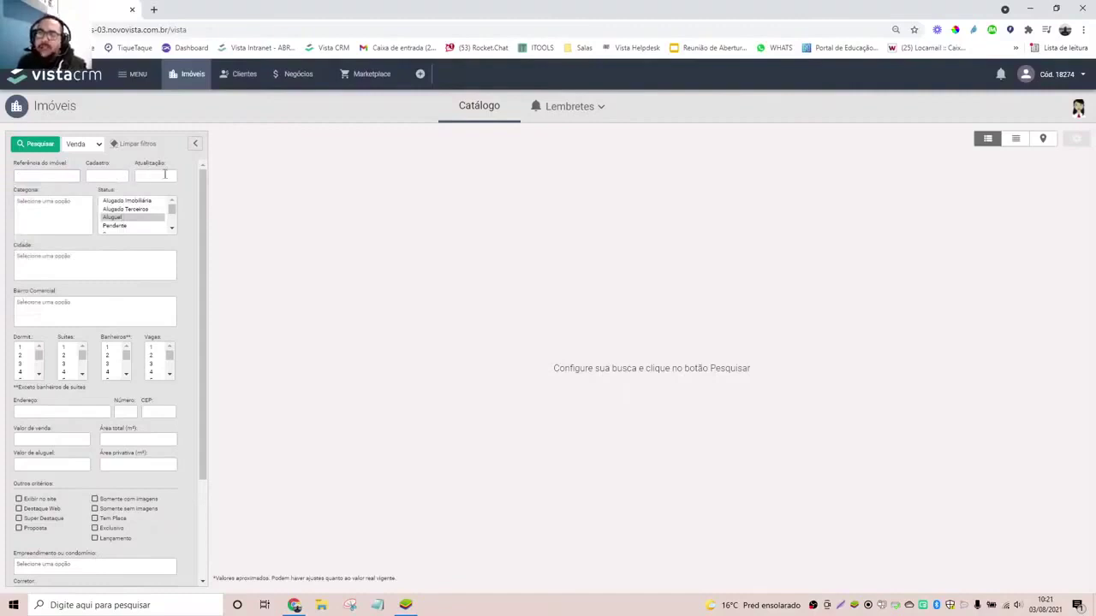
{"action": "left_click", "coordinate": [28, 220]}
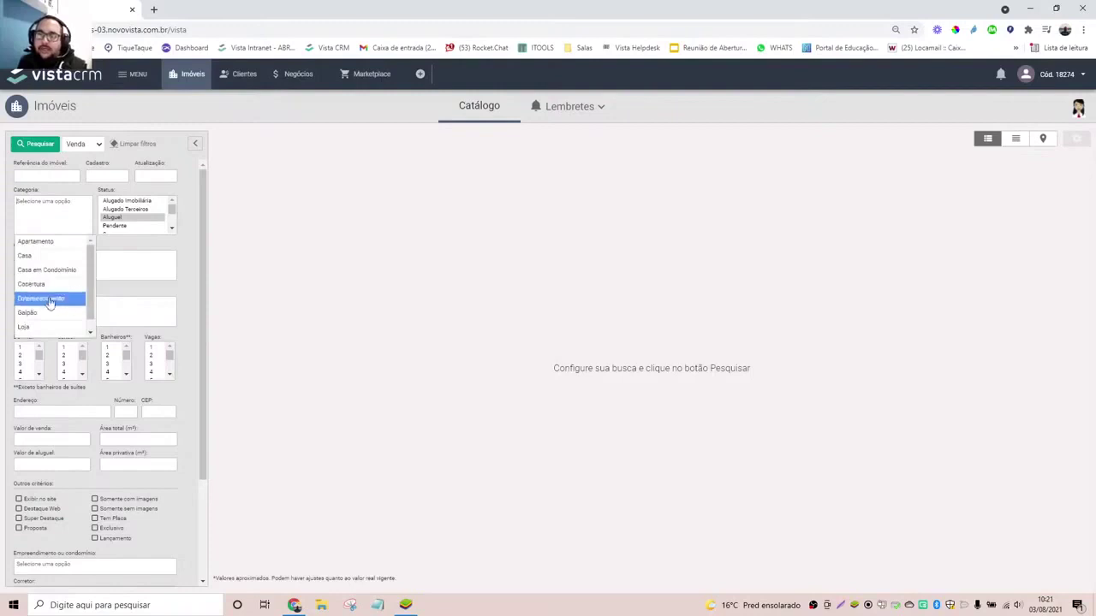
{"action": "left_click", "coordinate": [53, 243]}
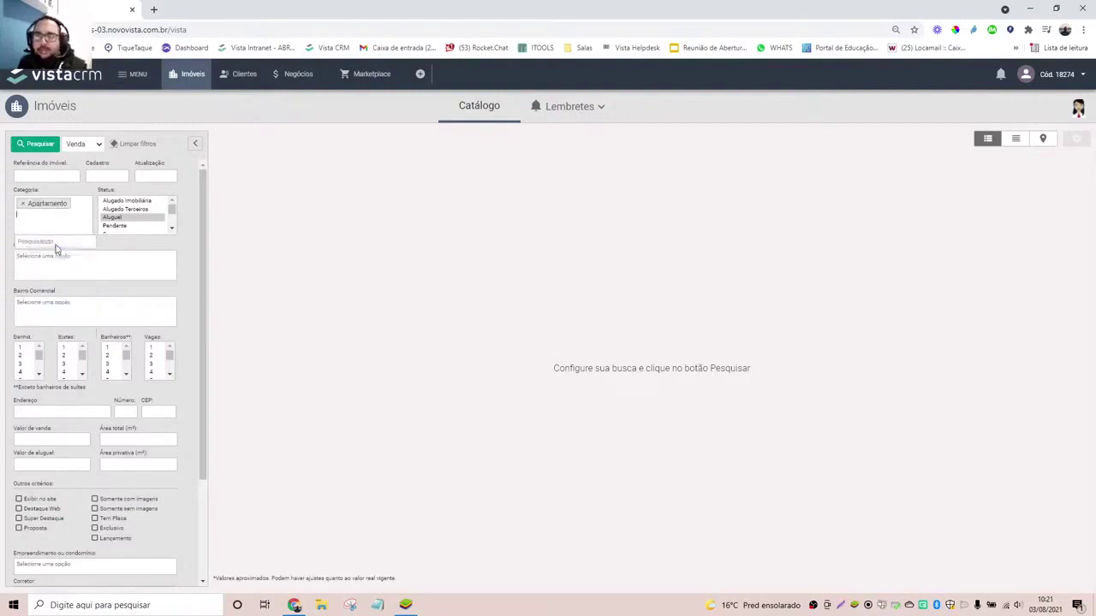
{"action": "left_click", "coordinate": [43, 147]}
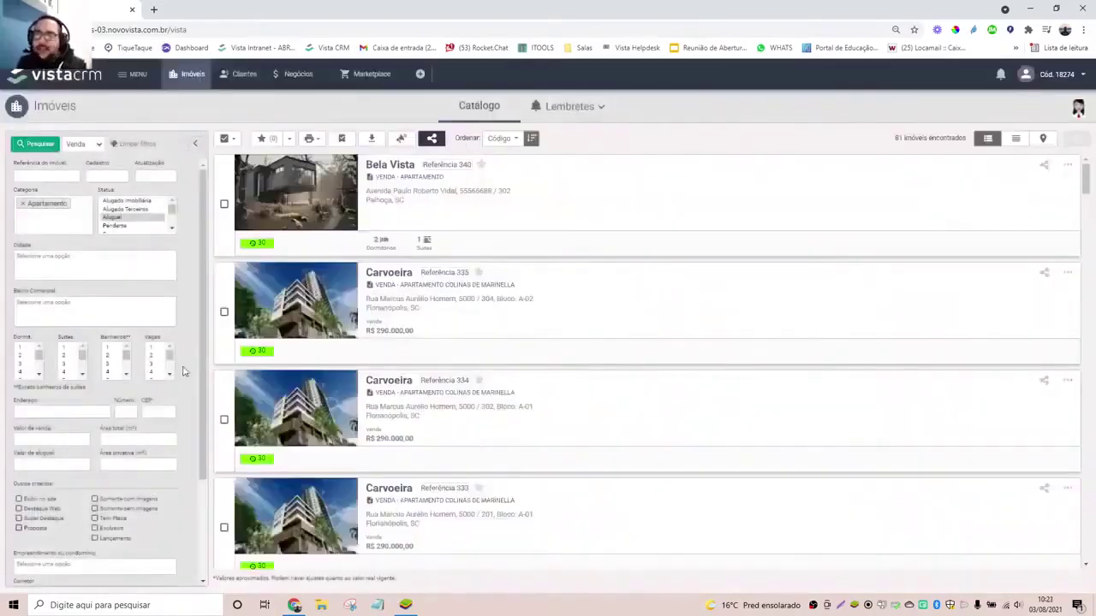
Expand the catalogue's additional search filters and examine the Histórico de imóveis and Características criteria.
{"action": "scroll", "coordinate": [115, 360], "scroll_direction": "down", "scroll_amount": 3}
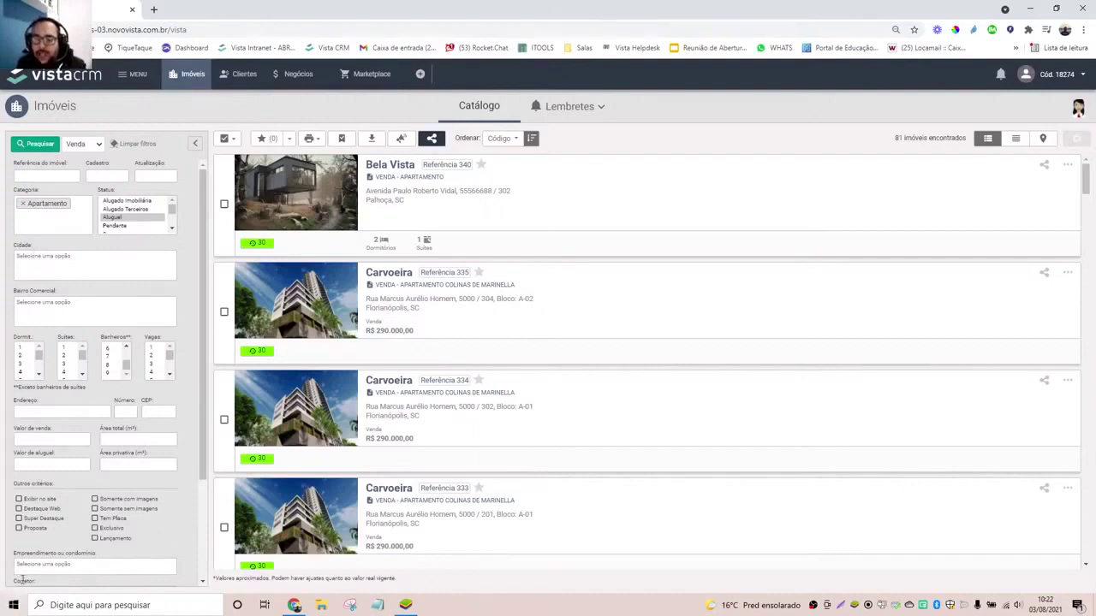
{"action": "scroll", "coordinate": [83, 517], "scroll_direction": "down", "scroll_amount": 3}
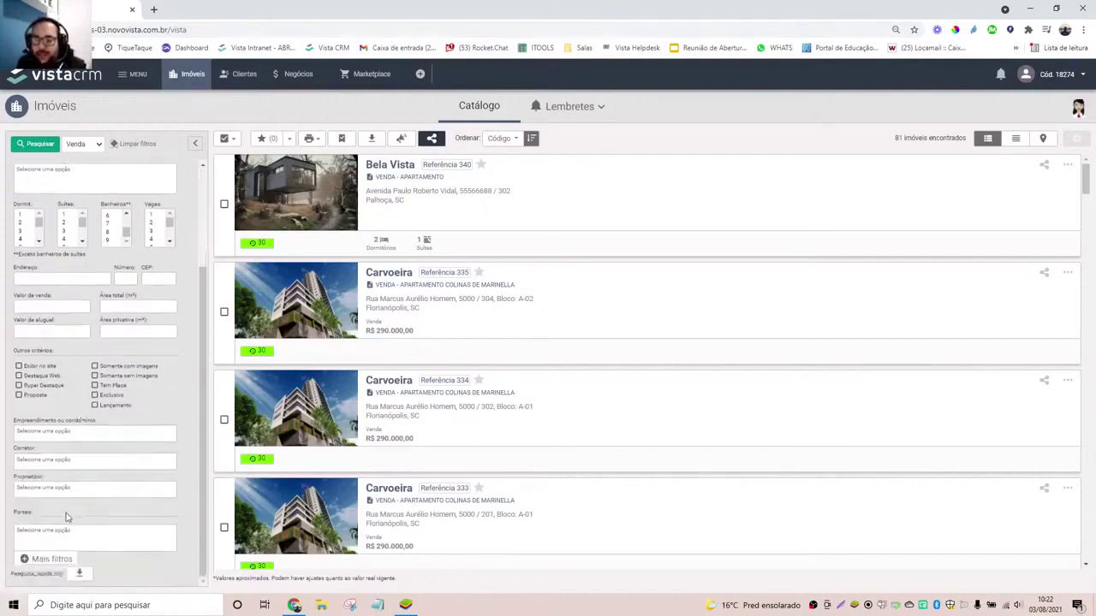
{"action": "left_click", "coordinate": [47, 558]}
{"action": "scroll", "coordinate": [99, 460], "scroll_direction": "down", "scroll_amount": 5}
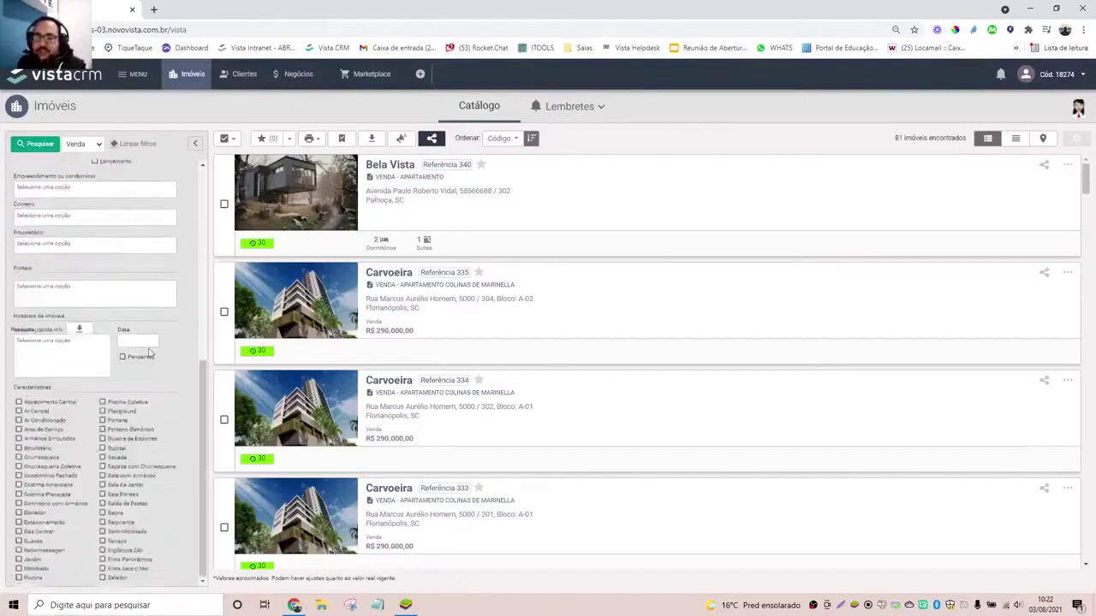
{"action": "scroll", "coordinate": [139, 364], "scroll_direction": "up", "scroll_amount": 6}
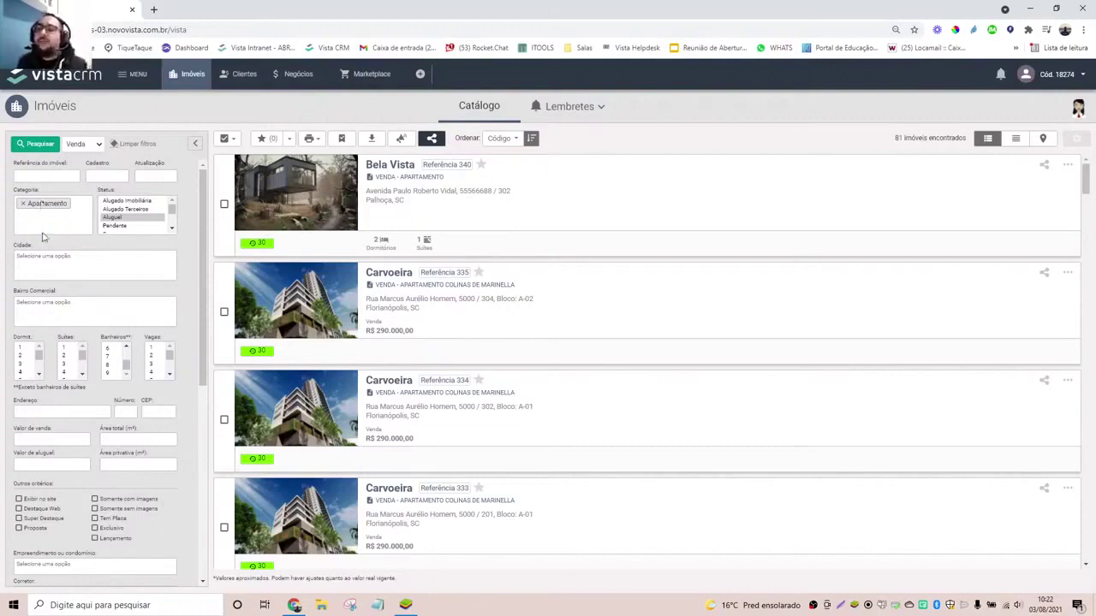
Clear the catalogue's search filters and search for Venda properties of every category.
{"action": "left_click", "coordinate": [63, 175]}
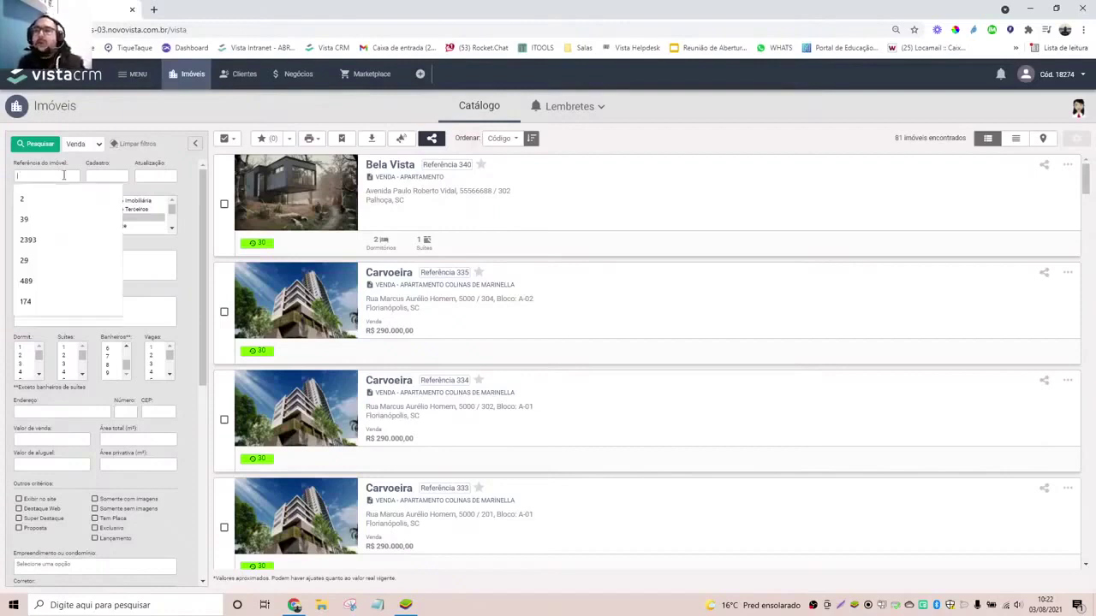
{"action": "left_click", "coordinate": [172, 156]}
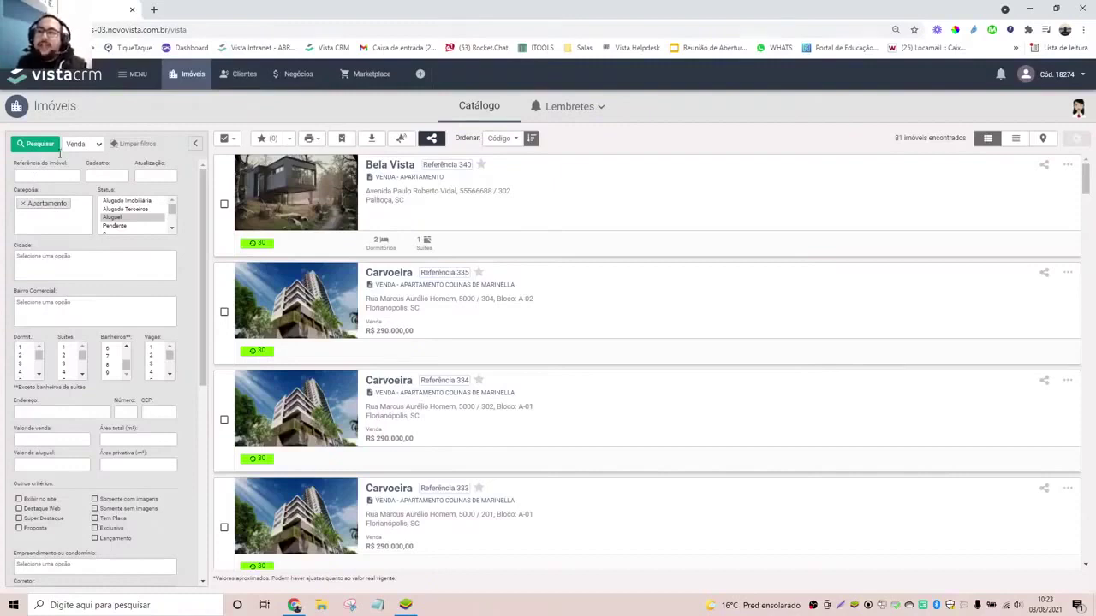
{"action": "left_click", "coordinate": [135, 145]}
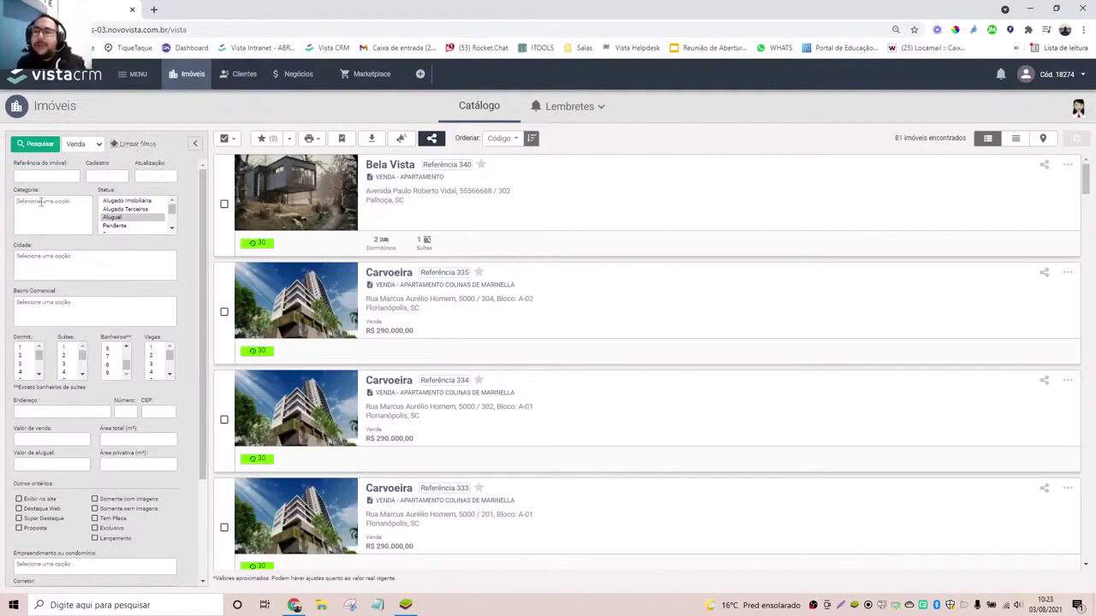
{"action": "left_click", "coordinate": [39, 144]}
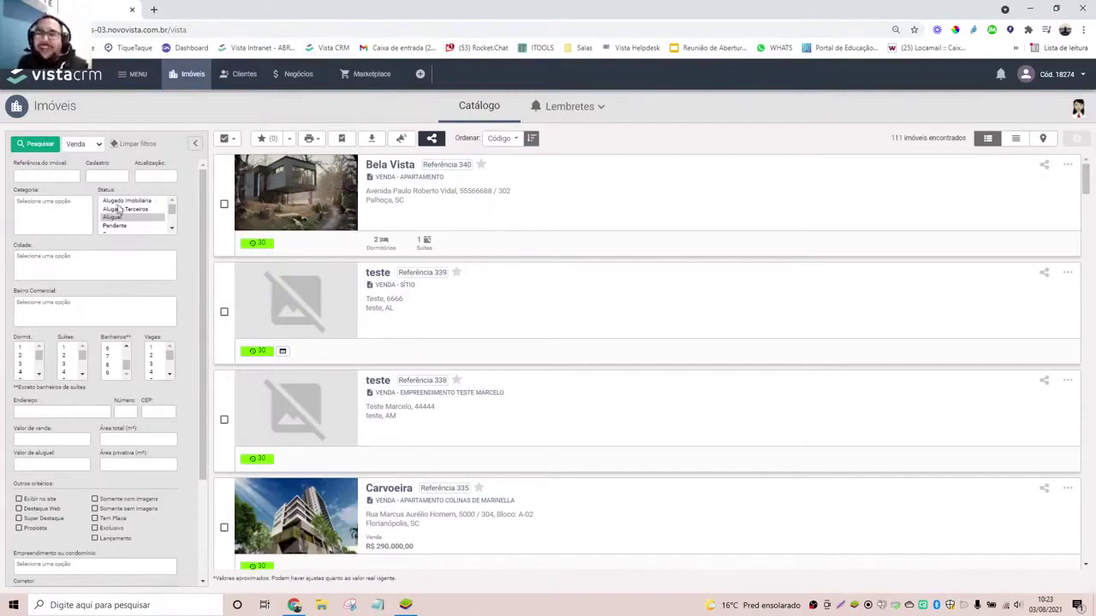
Restrict the catalogue's Status filter to Venda, deselecting Aluguel and Venda e Aluguel.
{"action": "scroll", "coordinate": [119, 208], "scroll_direction": "down", "scroll_amount": 3}
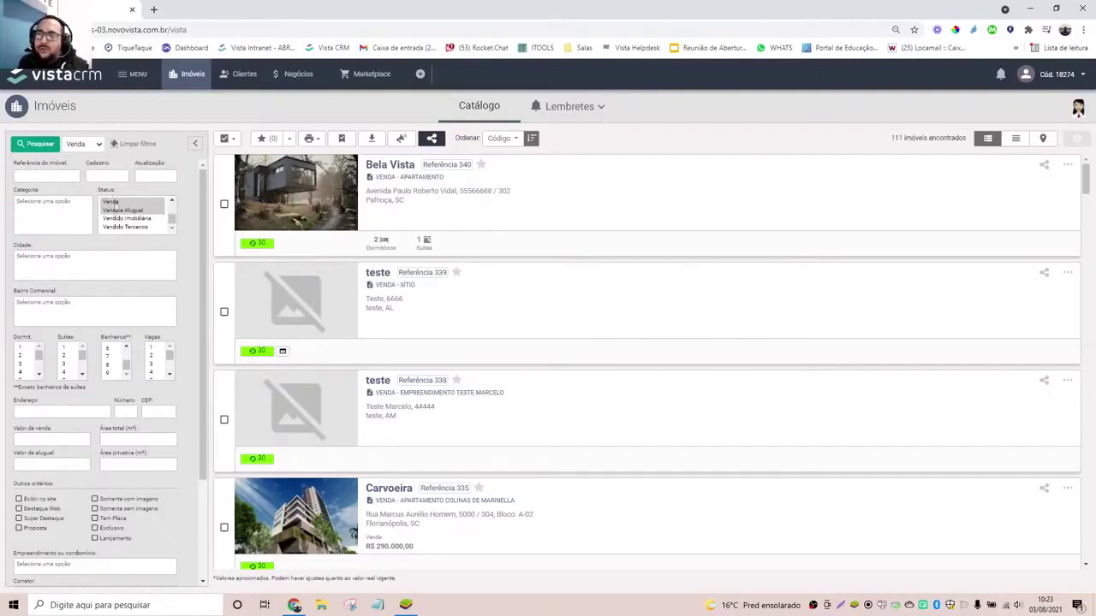
{"action": "scroll", "coordinate": [115, 210], "scroll_direction": "up", "scroll_amount": 3}
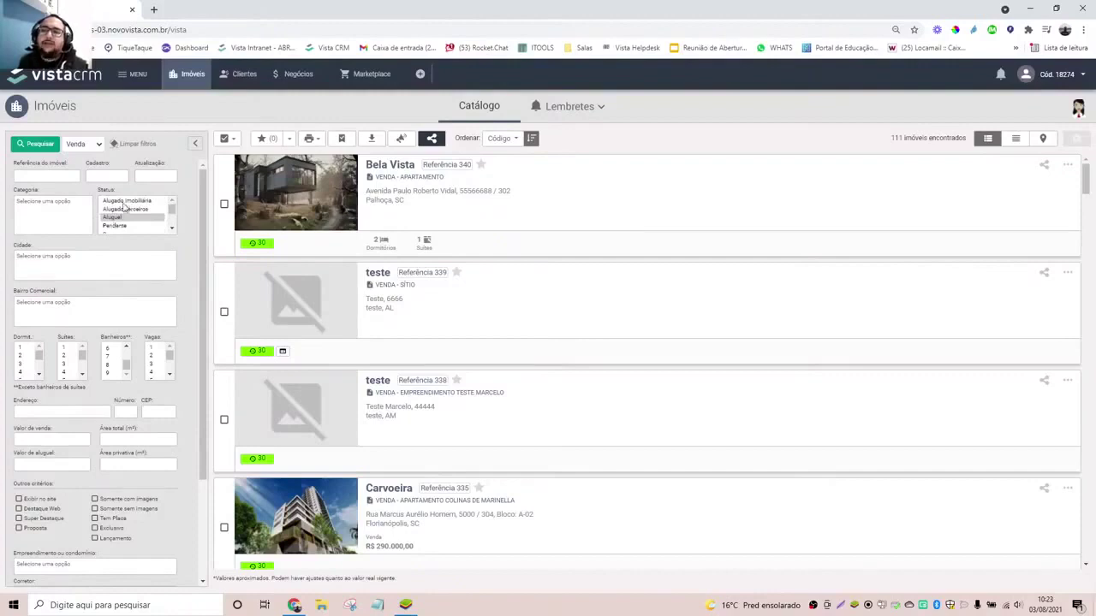
{"action": "scroll", "coordinate": [125, 205], "scroll_direction": "down", "scroll_amount": 2}
{"action": "scroll", "coordinate": [126, 204], "scroll_direction": "up", "scroll_amount": 2}
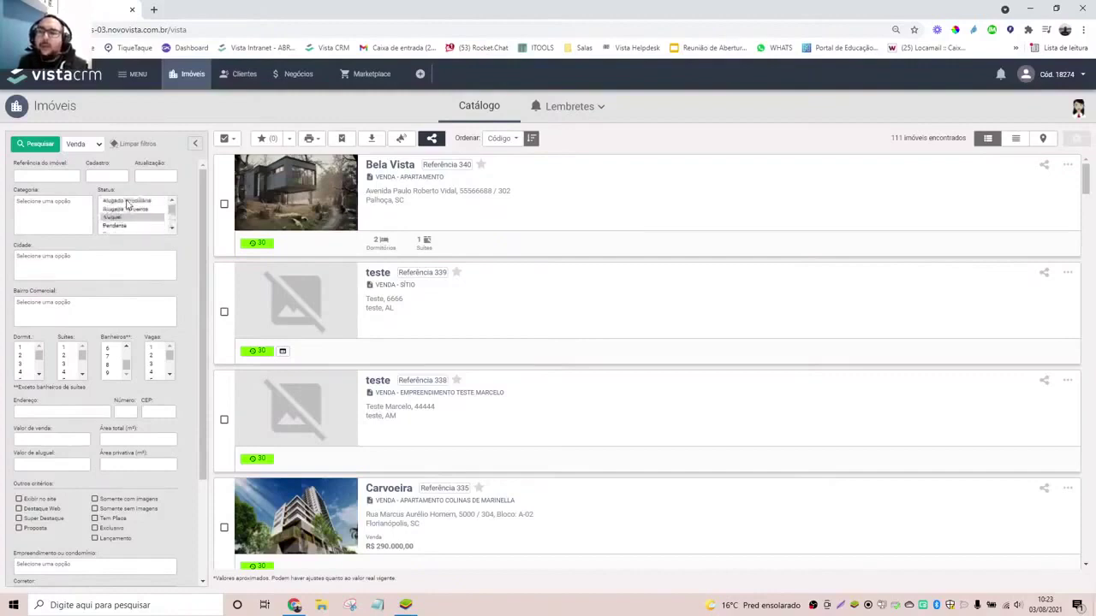
{"action": "left_click", "coordinate": [127, 203], "text": "ctrl"}
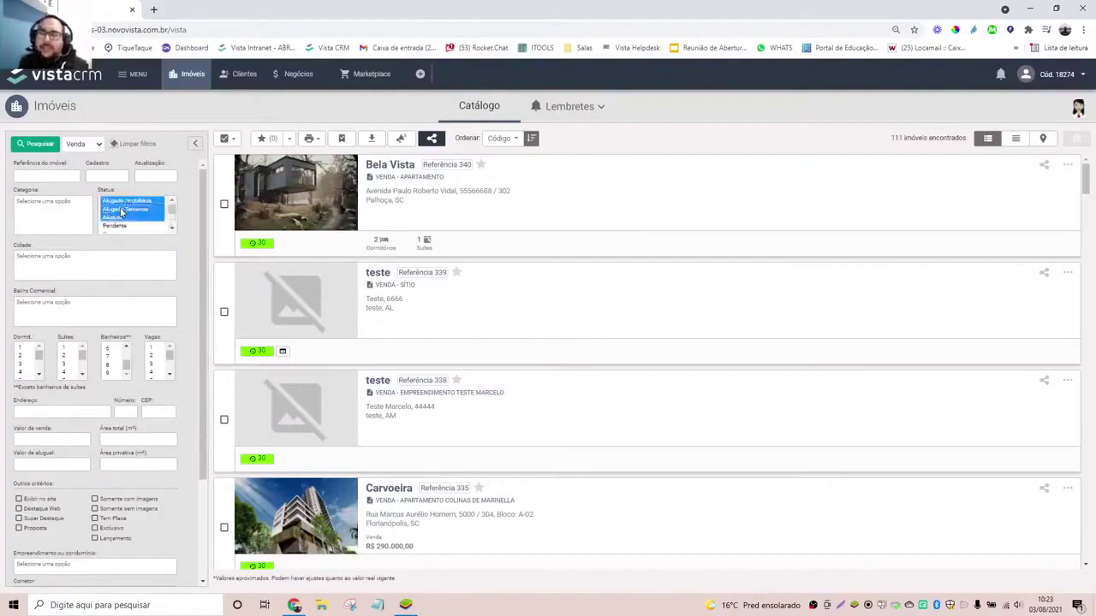
{"action": "left_click", "coordinate": [124, 202], "text": "ctrl"}
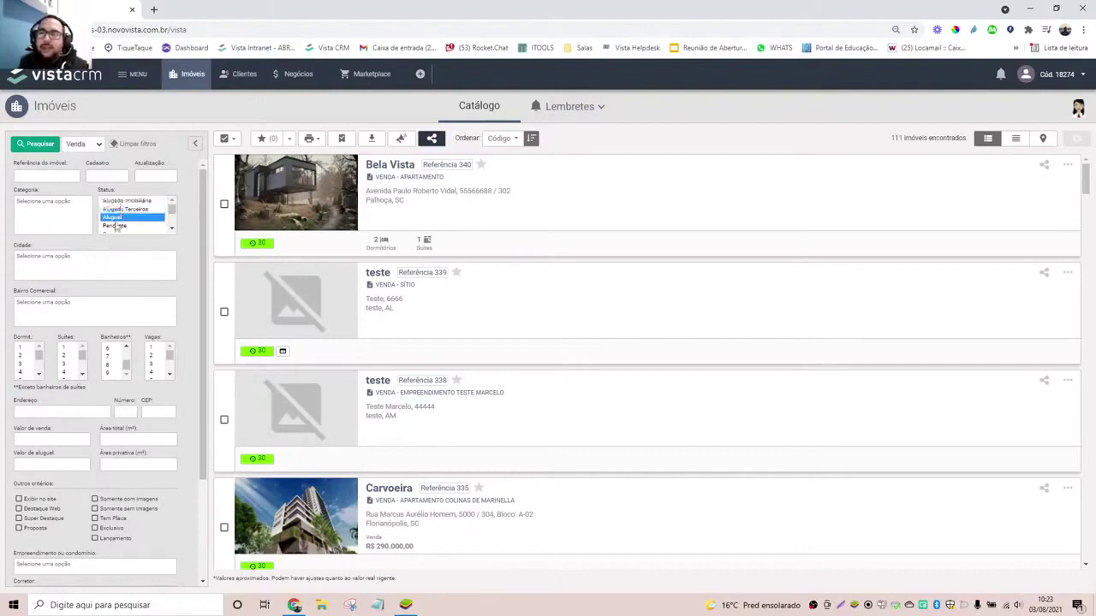
{"action": "left_click", "coordinate": [117, 220], "text": "ctrl"}
{"action": "scroll", "coordinate": [123, 221], "scroll_direction": "down", "scroll_amount": 1}
{"action": "left_click", "coordinate": [122, 213], "text": "ctrl"}
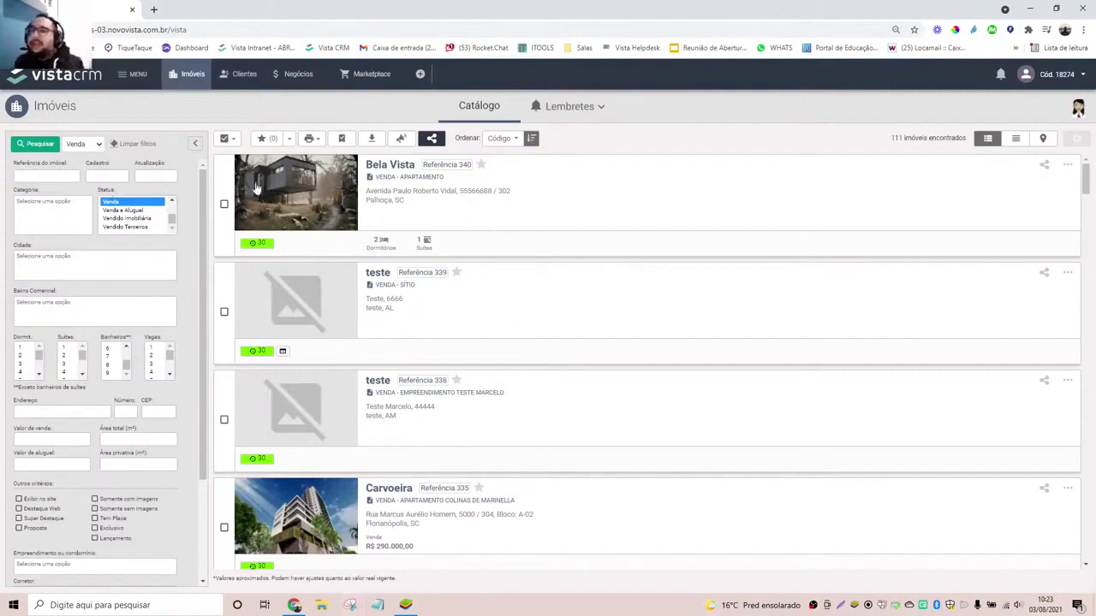
Select all the listed properties and clear the whole selection again.
{"action": "left_click", "coordinate": [230, 139]}
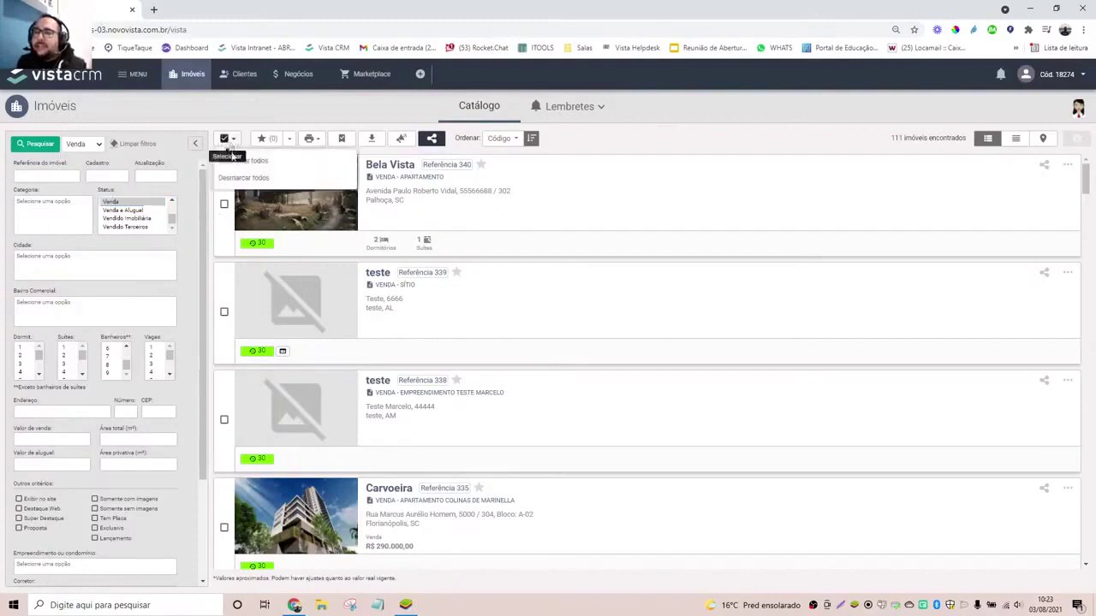
{"action": "left_click", "coordinate": [253, 163]}
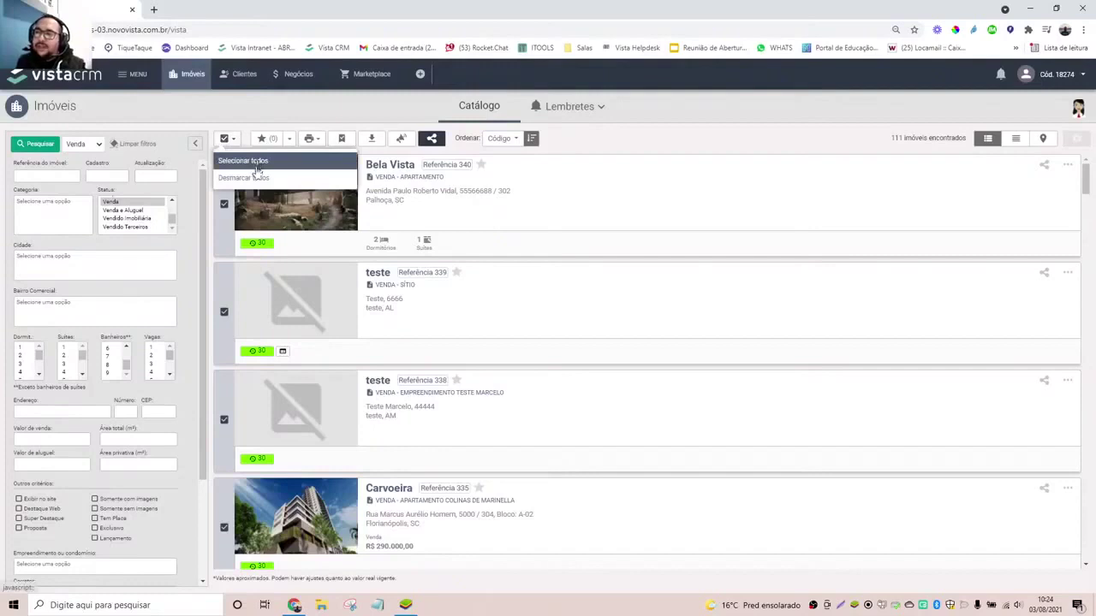
{"action": "left_click", "coordinate": [228, 138]}
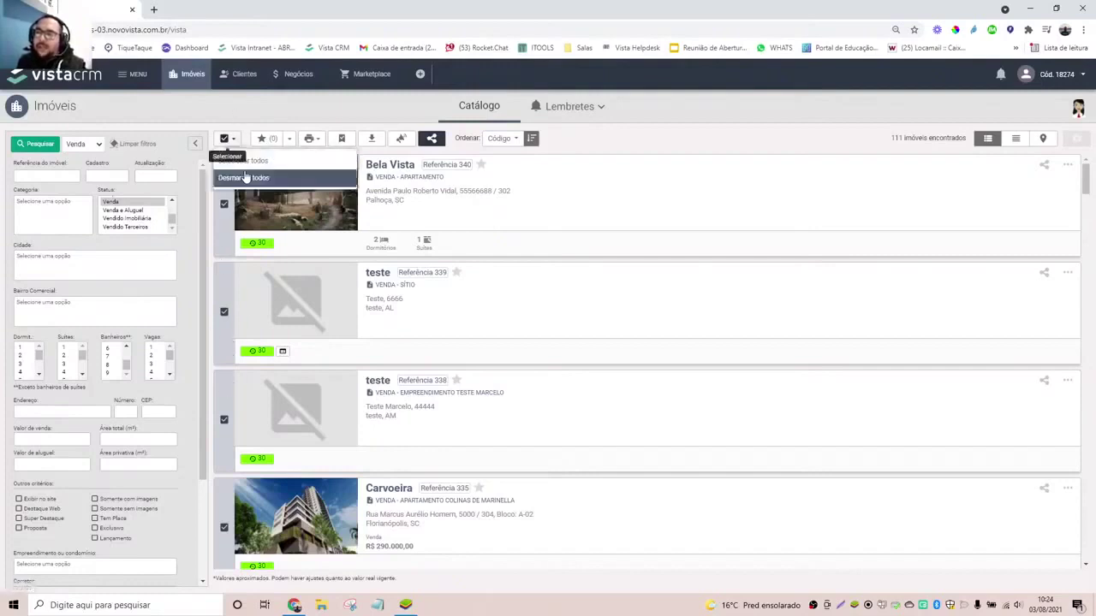
{"action": "left_click", "coordinate": [246, 177]}
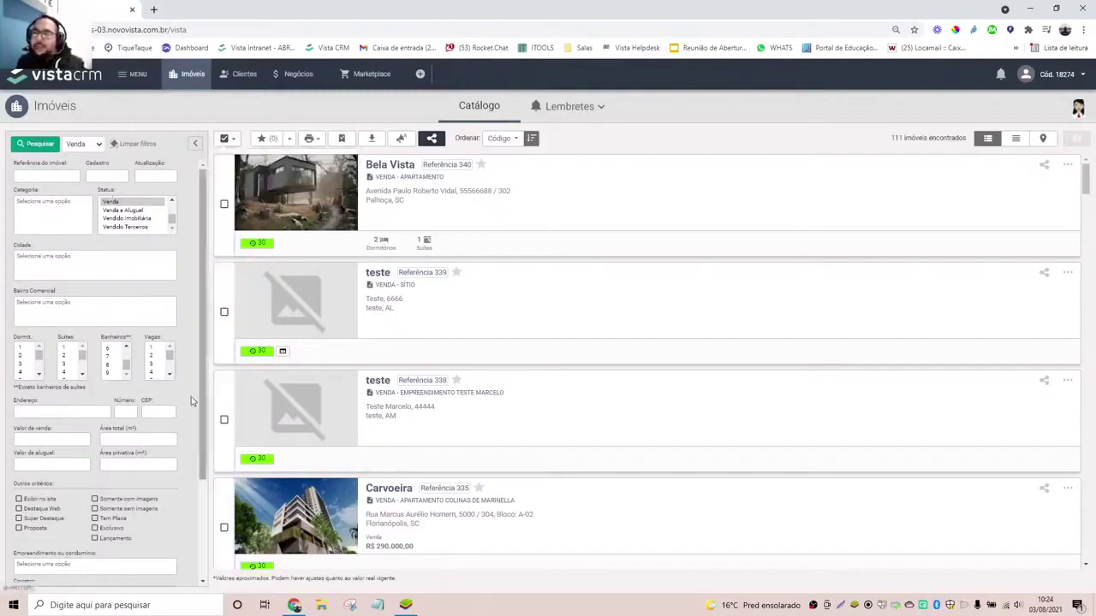
Select the properties with references 340, 339, 338 and 335 individually and examine the printable reports available for them.
{"action": "left_click", "coordinate": [224, 204]}
{"action": "left_click", "coordinate": [225, 312]}
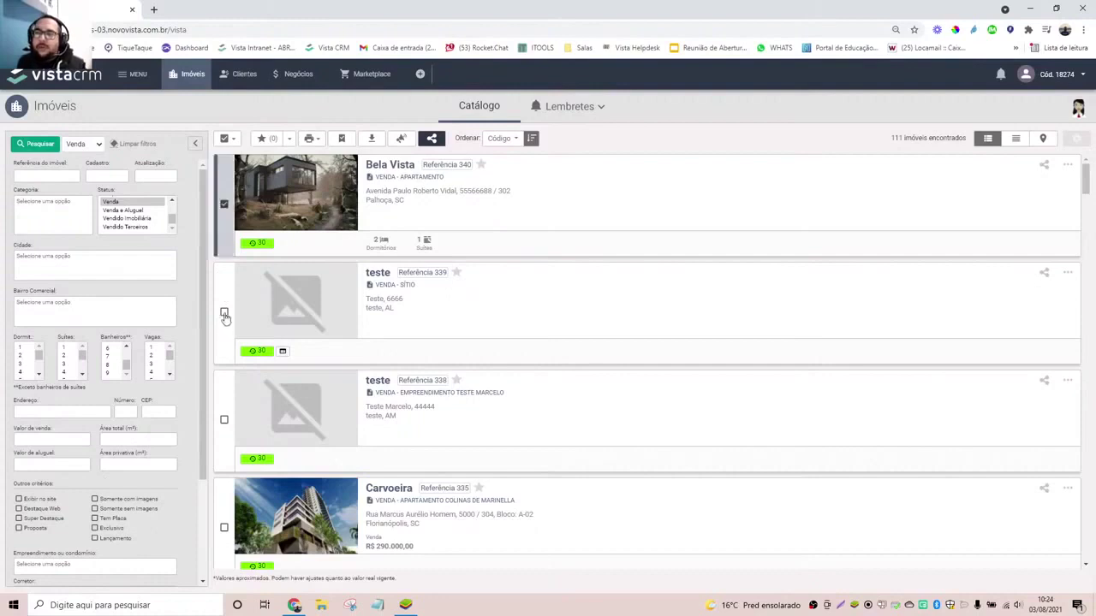
{"action": "left_click", "coordinate": [224, 419]}
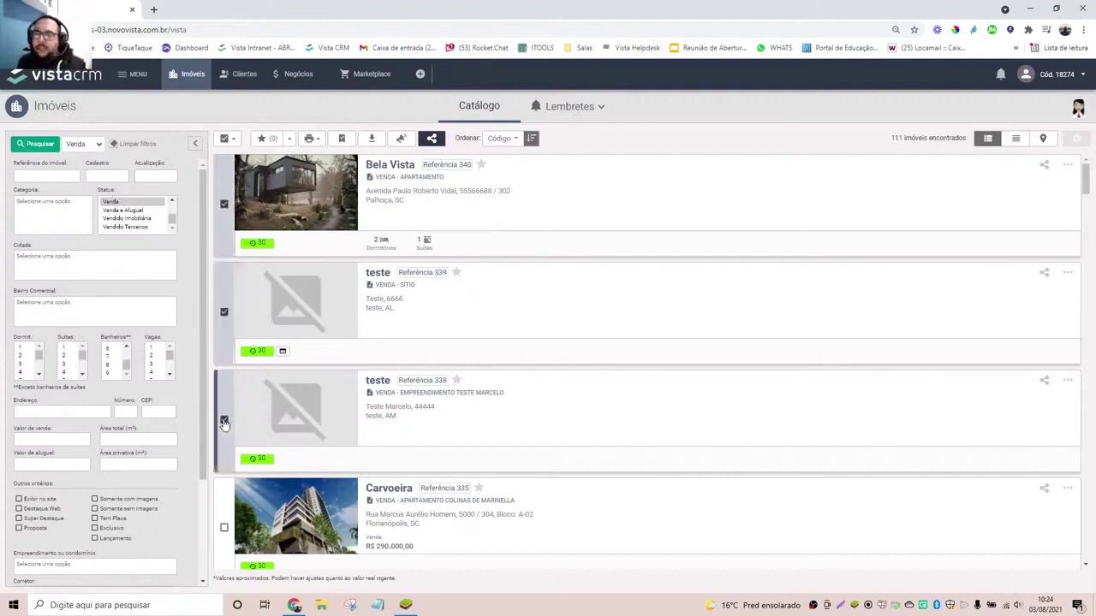
{"action": "left_click", "coordinate": [225, 529]}
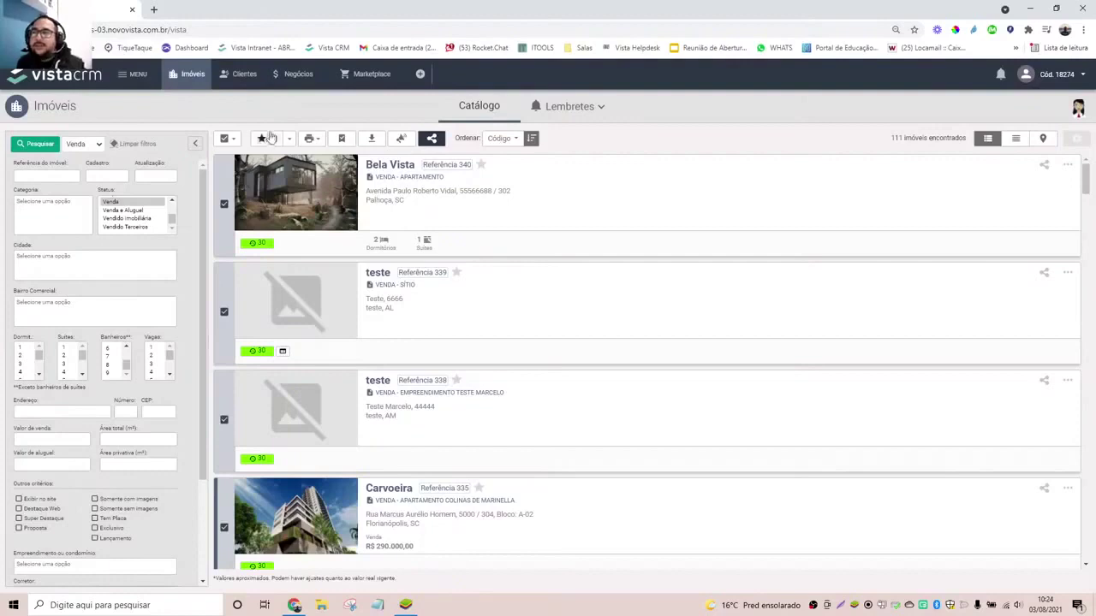
{"action": "left_click", "coordinate": [322, 142]}
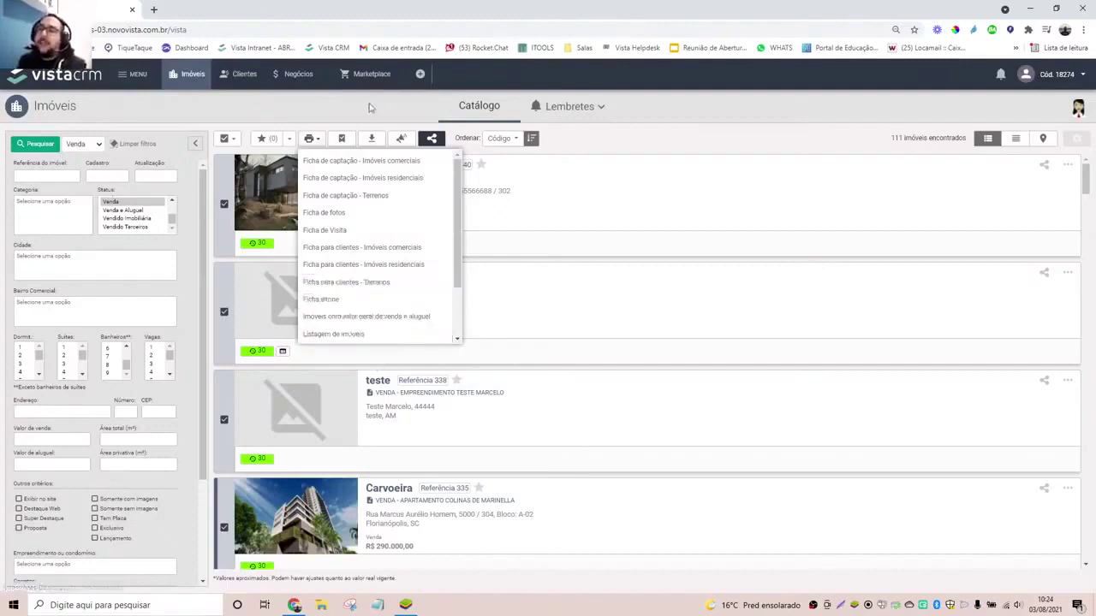
{"action": "left_click", "coordinate": [313, 142]}
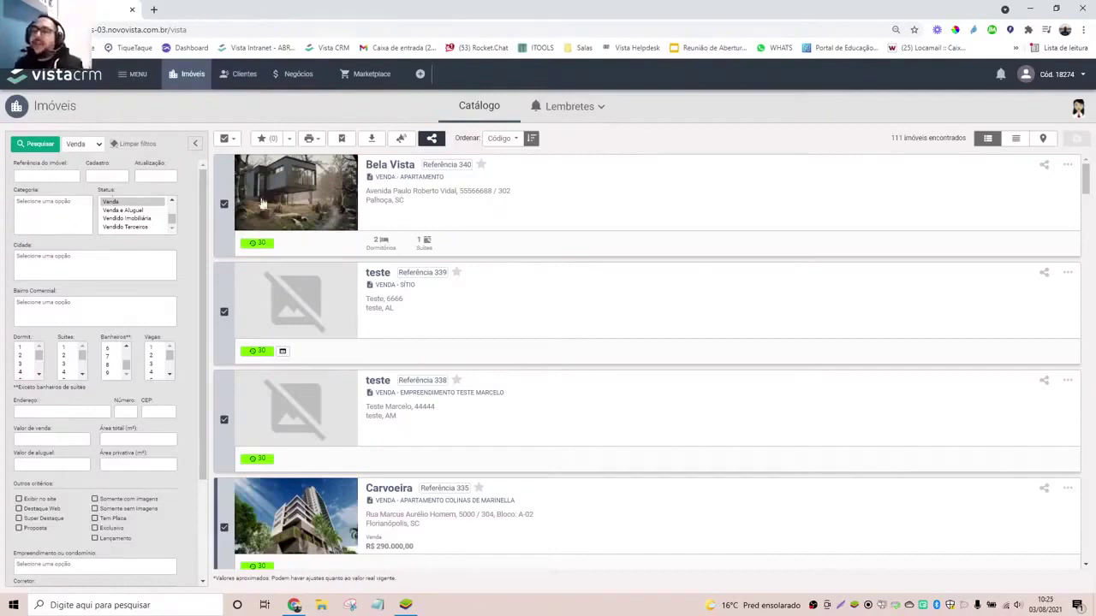
Select all listed properties and examine the bulk publishing options for the Site da imobiliária channel with Publicar, cancelling without publishing.
{"action": "left_click", "coordinate": [230, 137]}
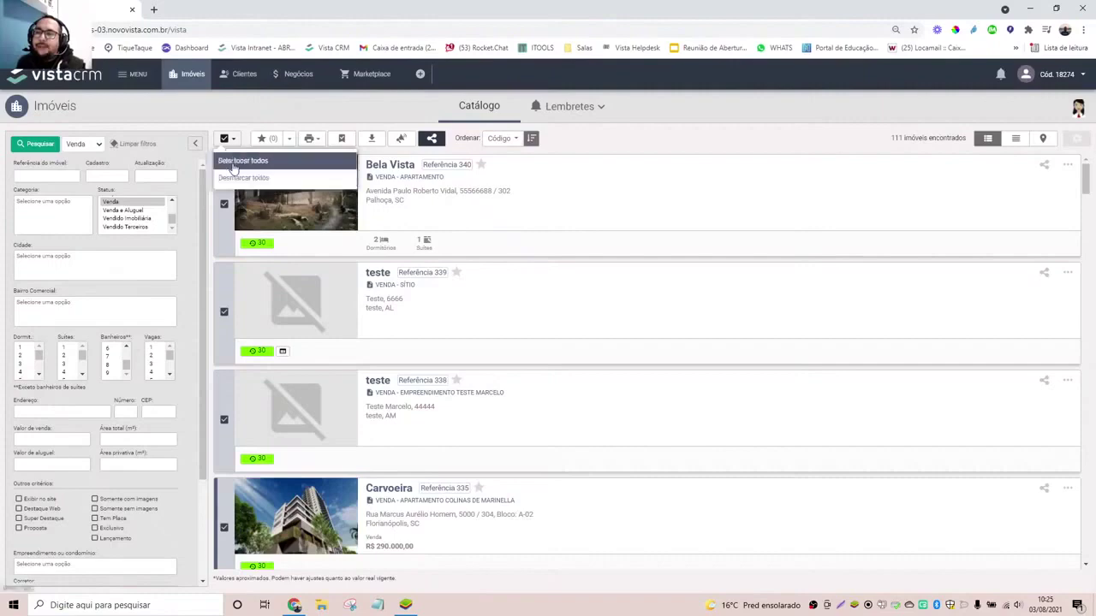
{"action": "left_click", "coordinate": [233, 162]}
{"action": "left_click", "coordinate": [401, 138]}
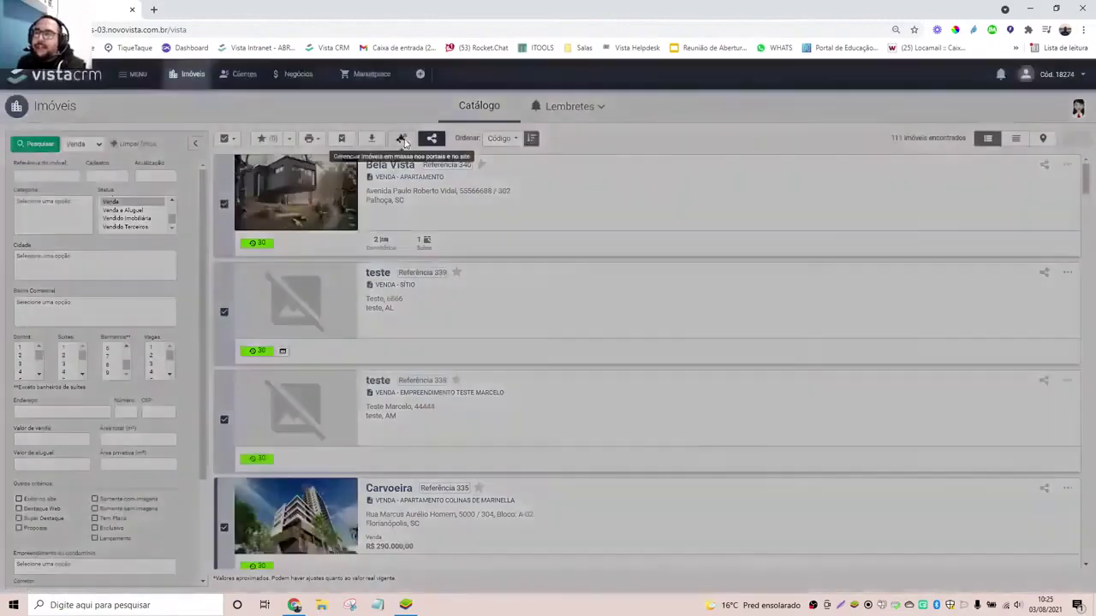
{"action": "left_click", "coordinate": [410, 153]}
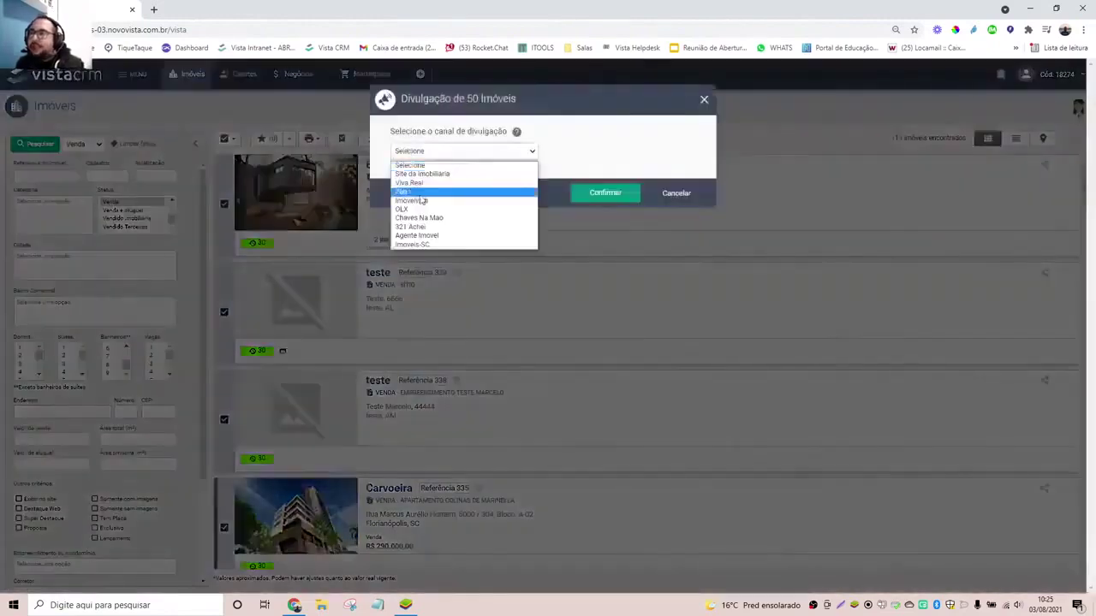
{"action": "left_click", "coordinate": [425, 176]}
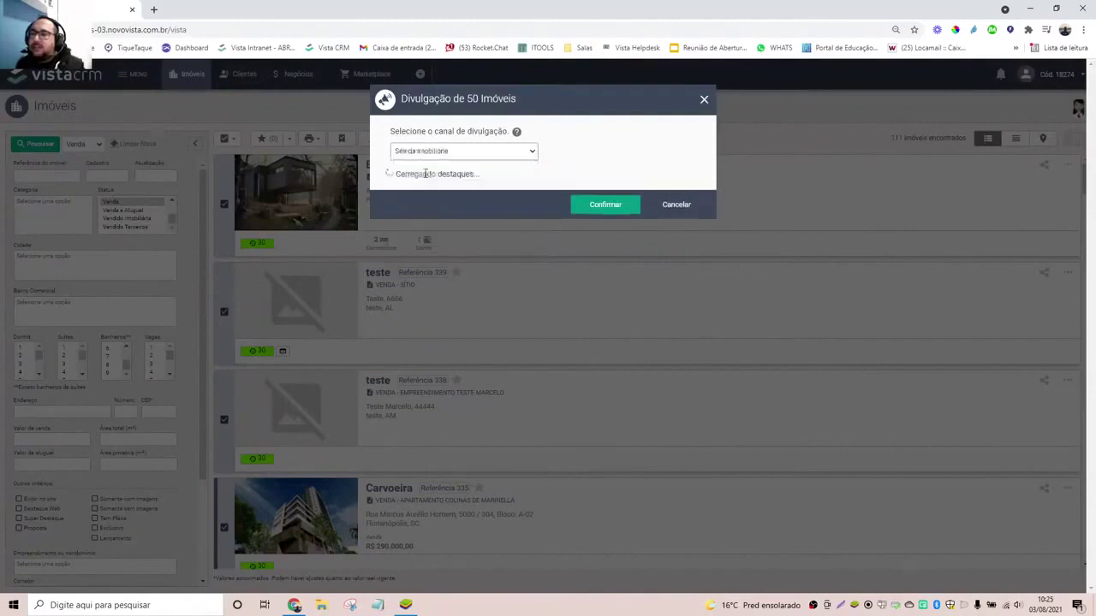
{"action": "left_click", "coordinate": [390, 179]}
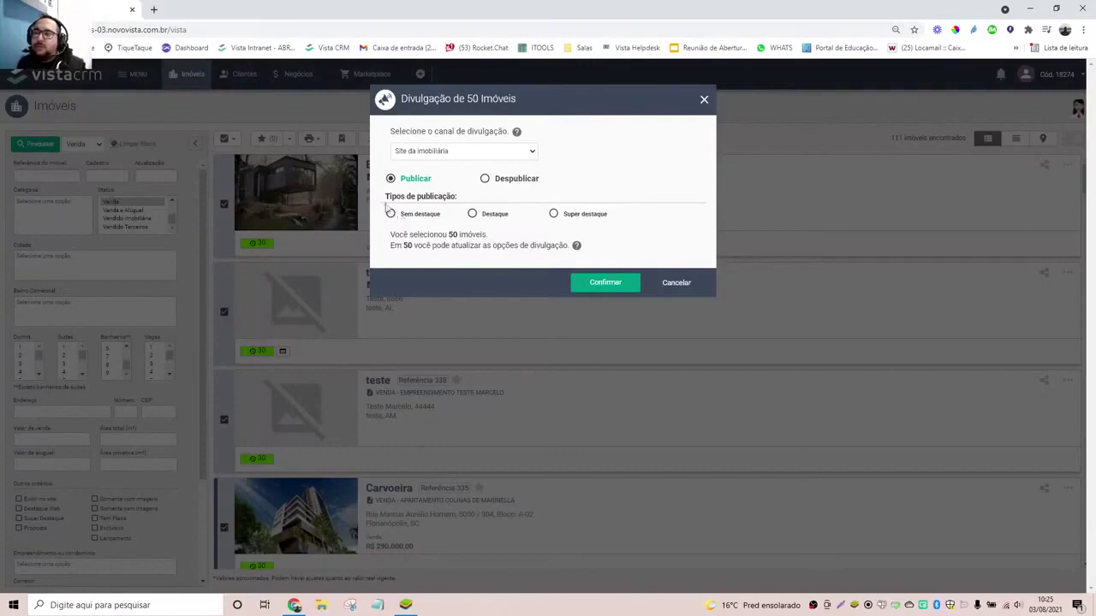
{"action": "left_click", "coordinate": [673, 284]}
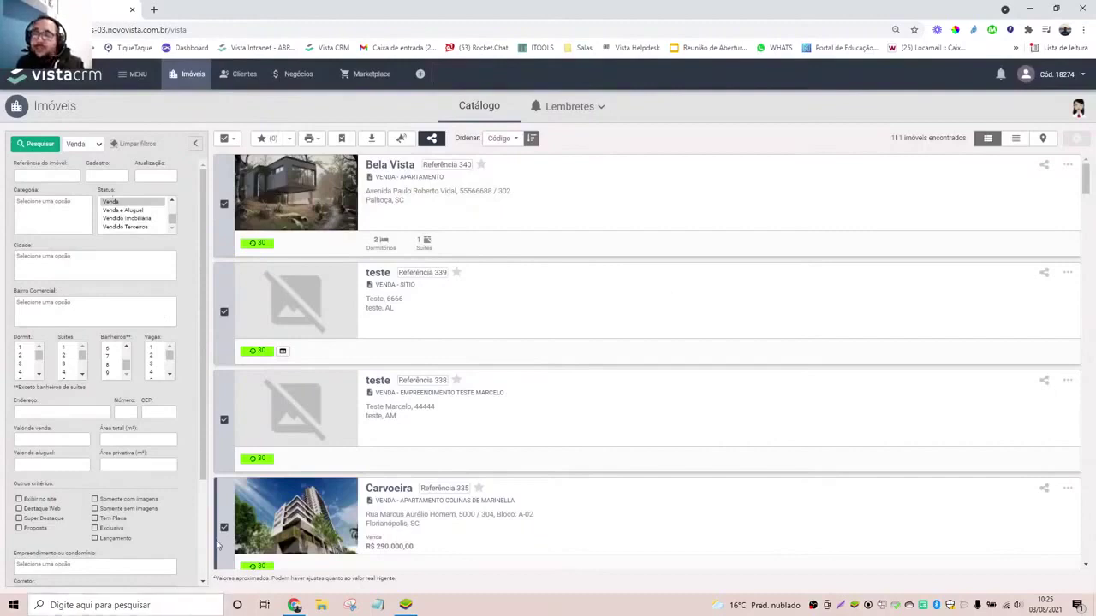
Examine the sharing options for the selected properties and the sort criteria offered for the catalogue.
{"action": "left_click", "coordinate": [431, 141]}
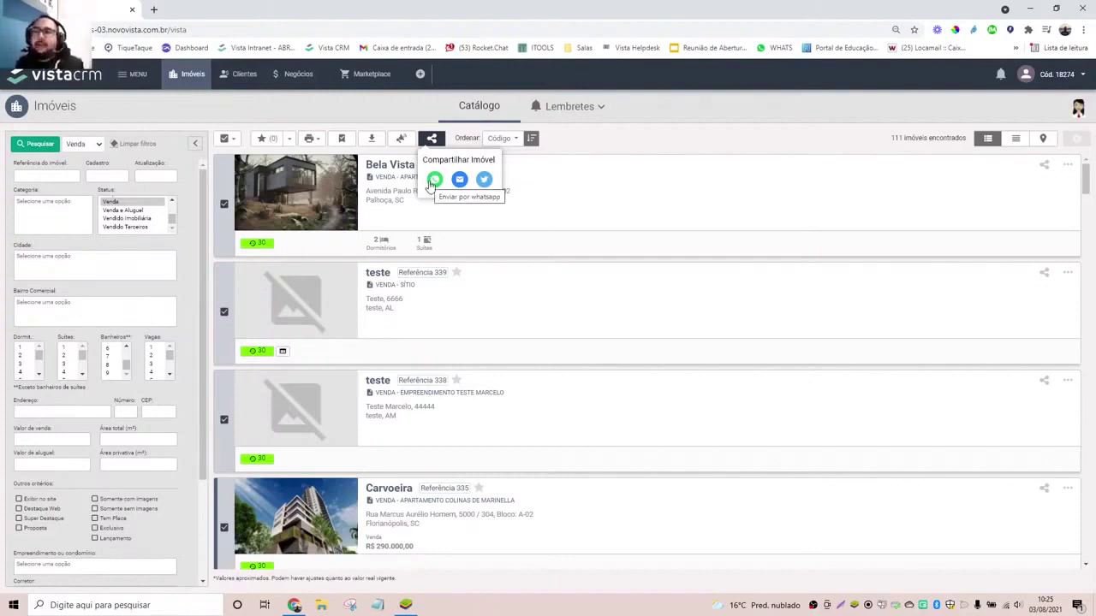
{"action": "left_click", "coordinate": [692, 152]}
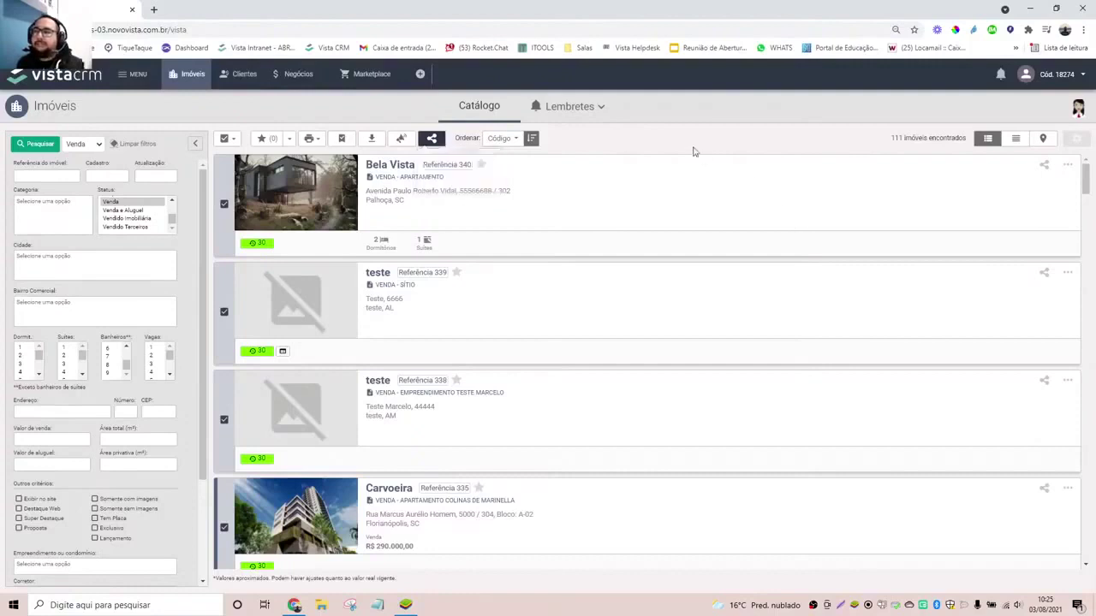
{"action": "left_click", "coordinate": [513, 138]}
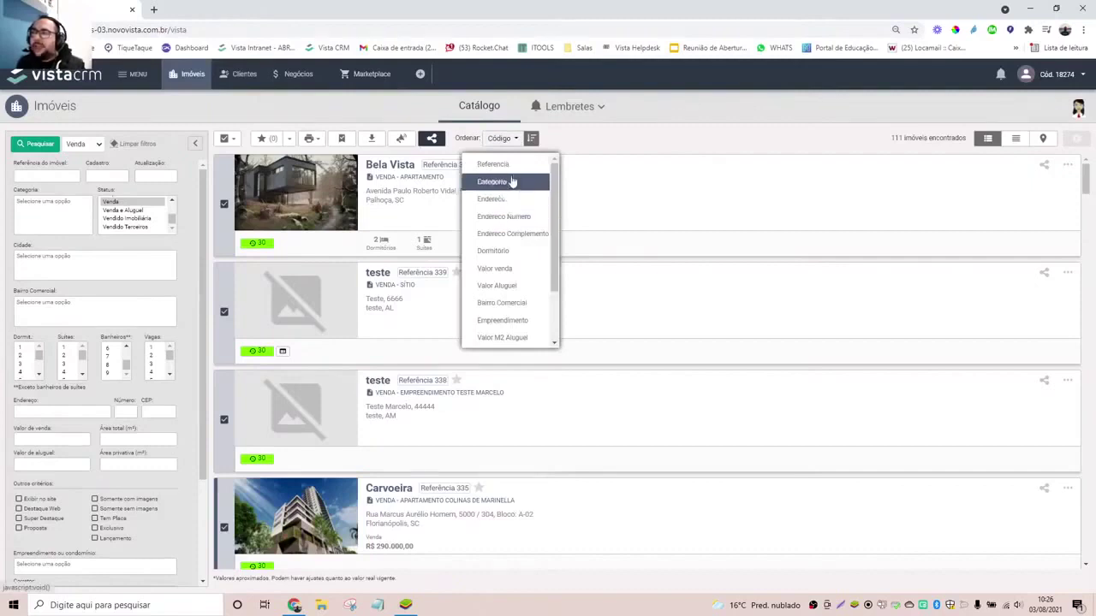
{"action": "scroll", "coordinate": [512, 182], "scroll_direction": "down", "scroll_amount": 2}
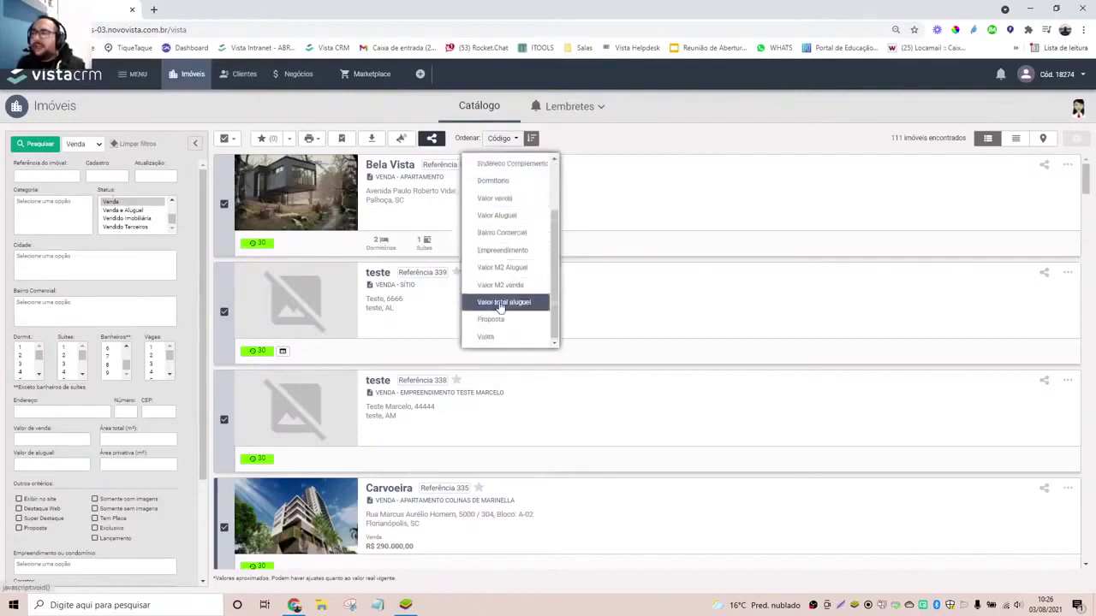
{"action": "left_click_drag", "start_coordinate": [557, 303], "coordinate": [578, 173]}
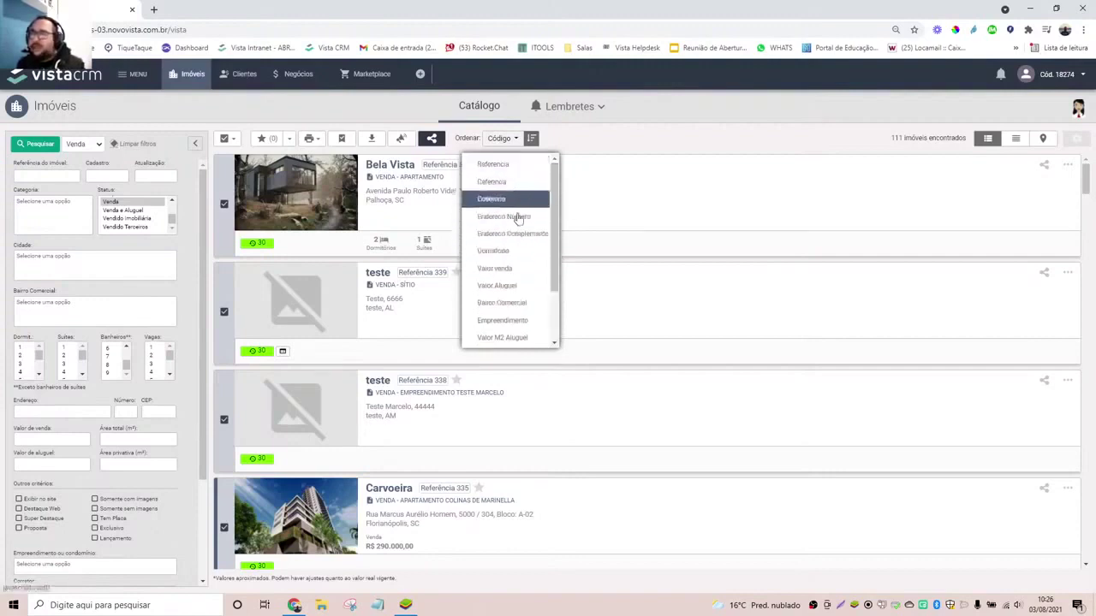
{"action": "left_click", "coordinate": [727, 170]}
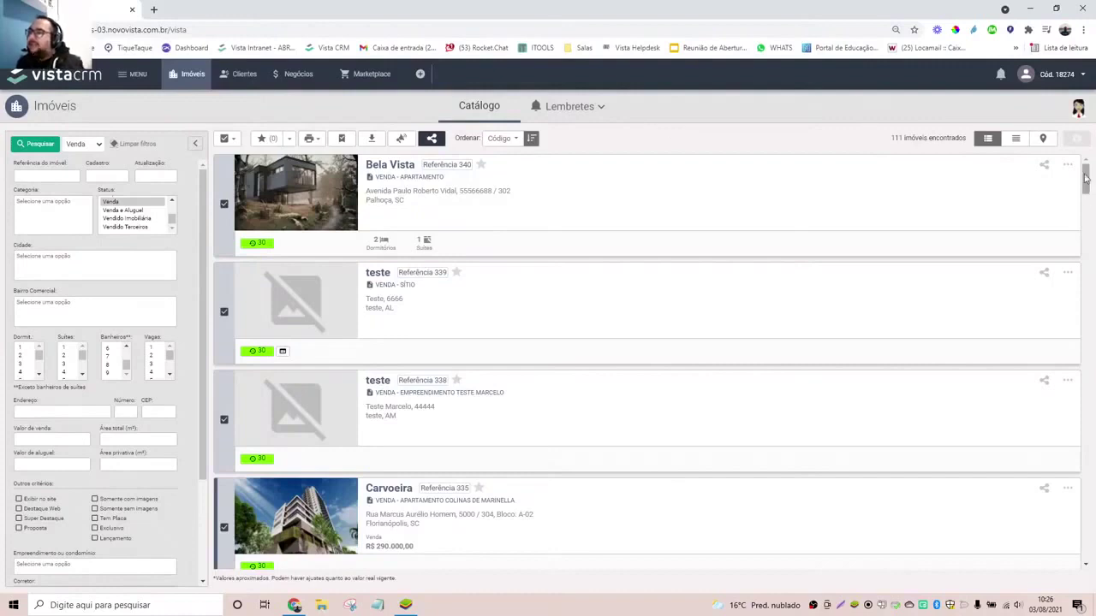
Show the catalogue as a table and sort it by last update with the most recently updated properties first.
{"action": "left_click", "coordinate": [987, 146]}
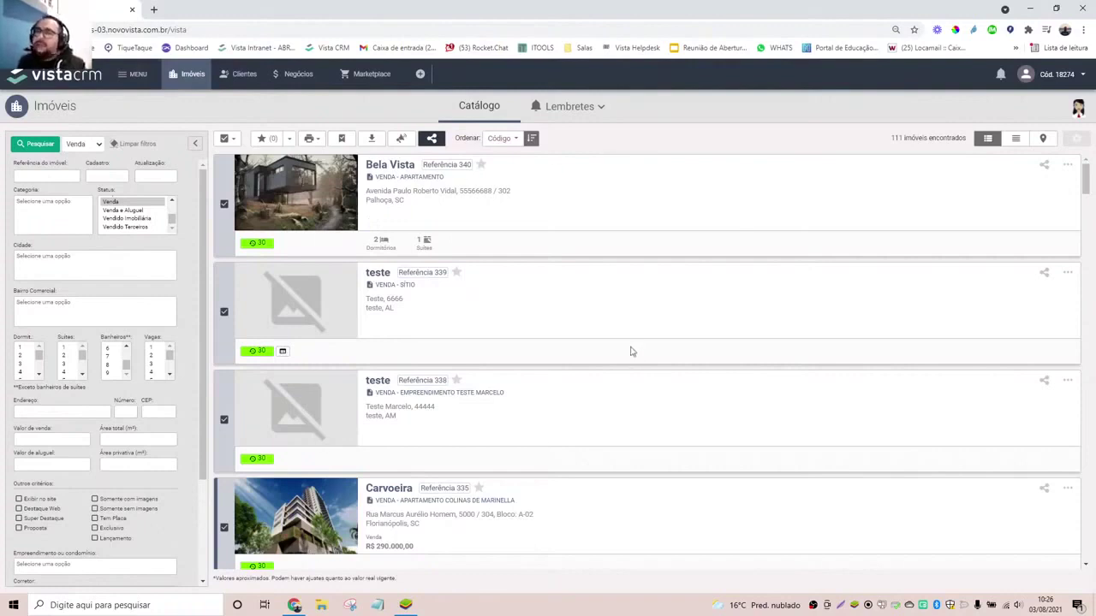
{"action": "left_click", "coordinate": [1016, 140]}
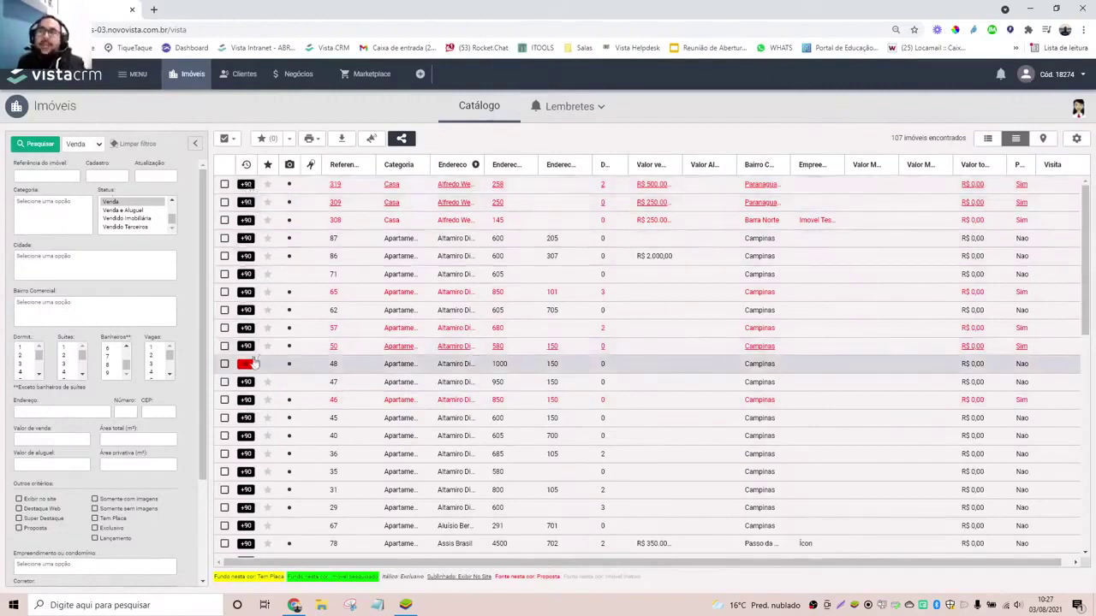
{"action": "left_click", "coordinate": [248, 165]}
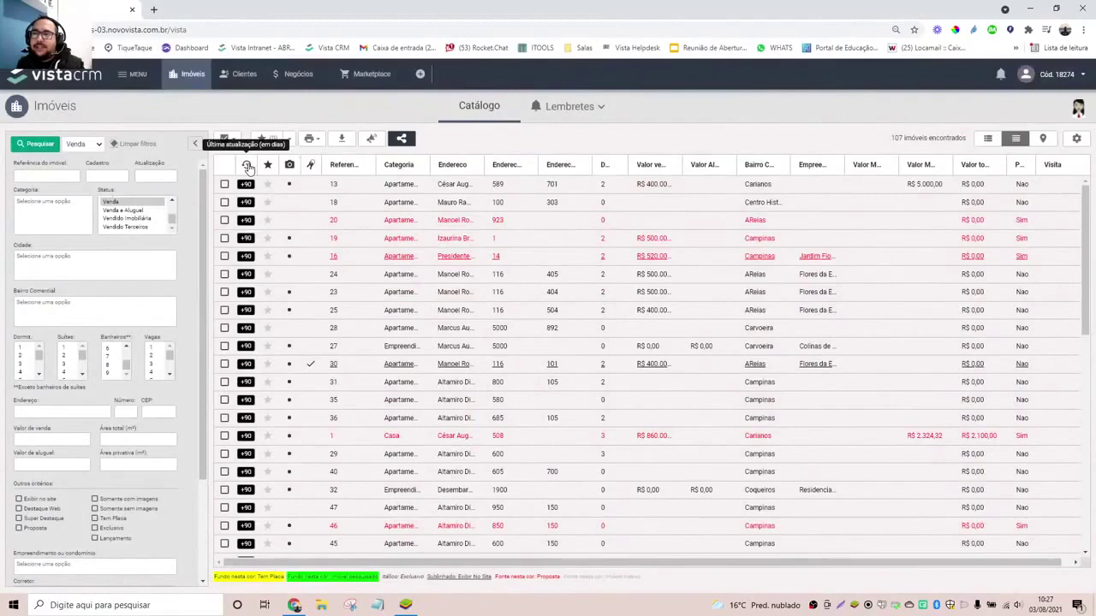
{"action": "left_click", "coordinate": [249, 167]}
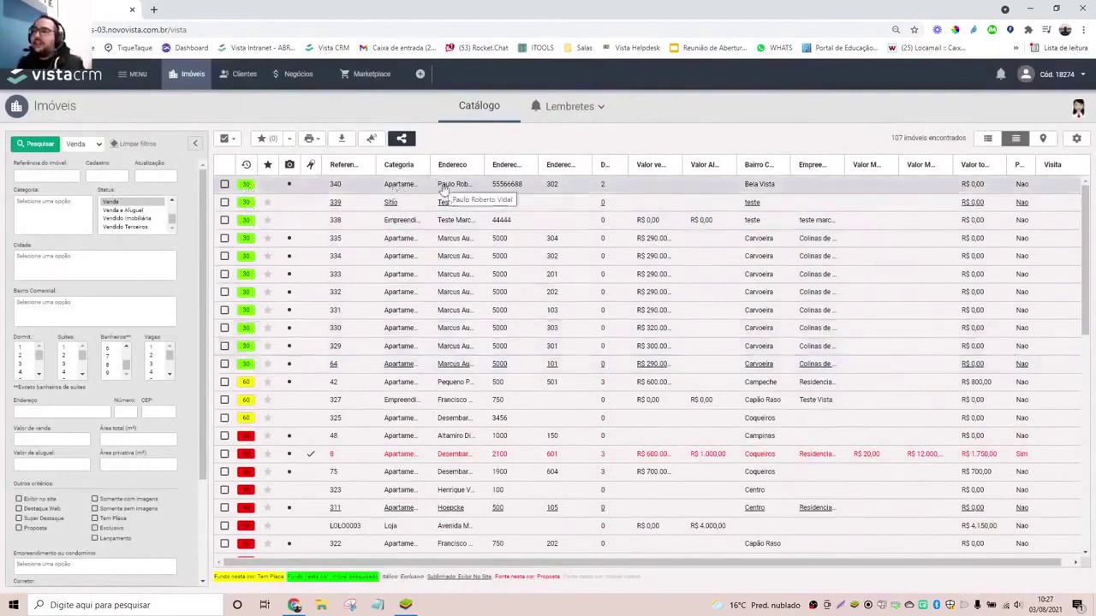
{"action": "scroll", "coordinate": [442, 189], "scroll_direction": "down", "scroll_amount": 1}
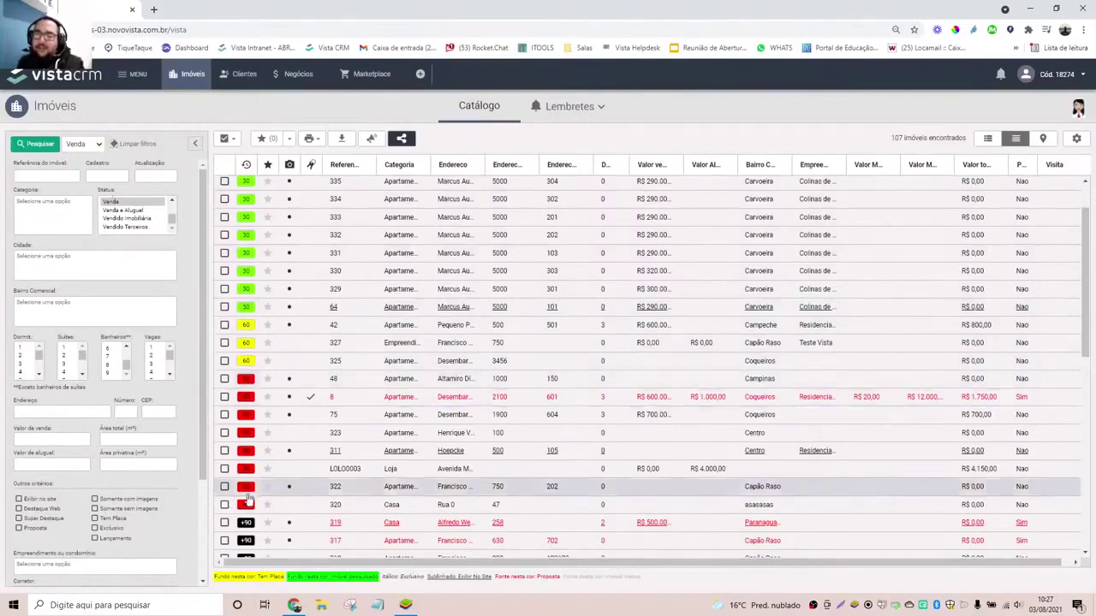
{"action": "scroll", "coordinate": [249, 495], "scroll_direction": "down", "scroll_amount": 3}
{"action": "scroll", "coordinate": [345, 341], "scroll_direction": "up", "scroll_amount": 4}
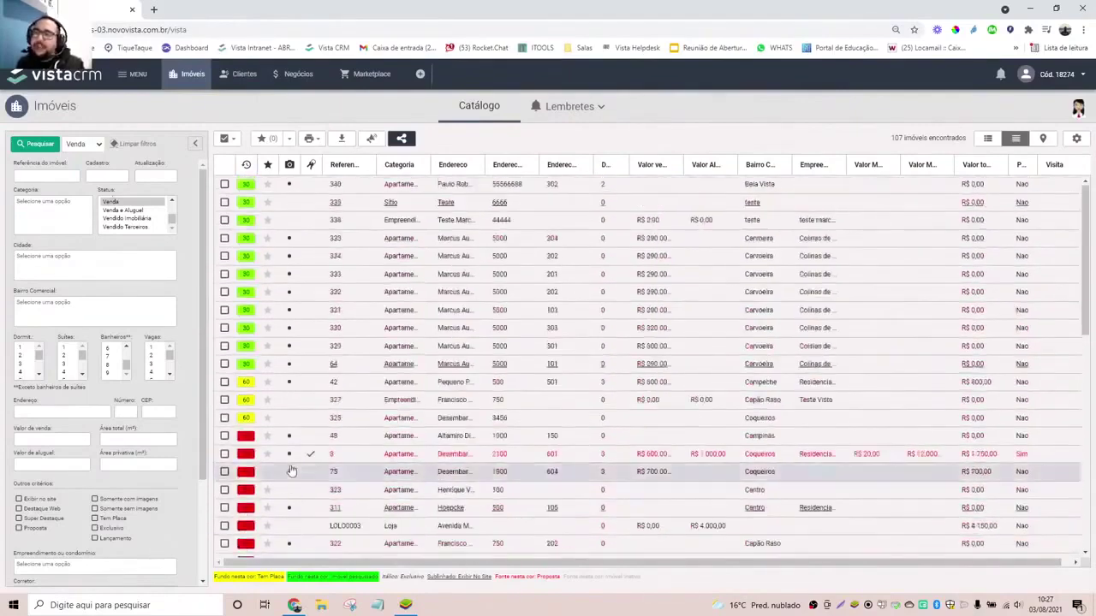
Show the catalogue of properties for sale on the map and look over the available search filters.
{"action": "left_click", "coordinate": [1042, 140]}
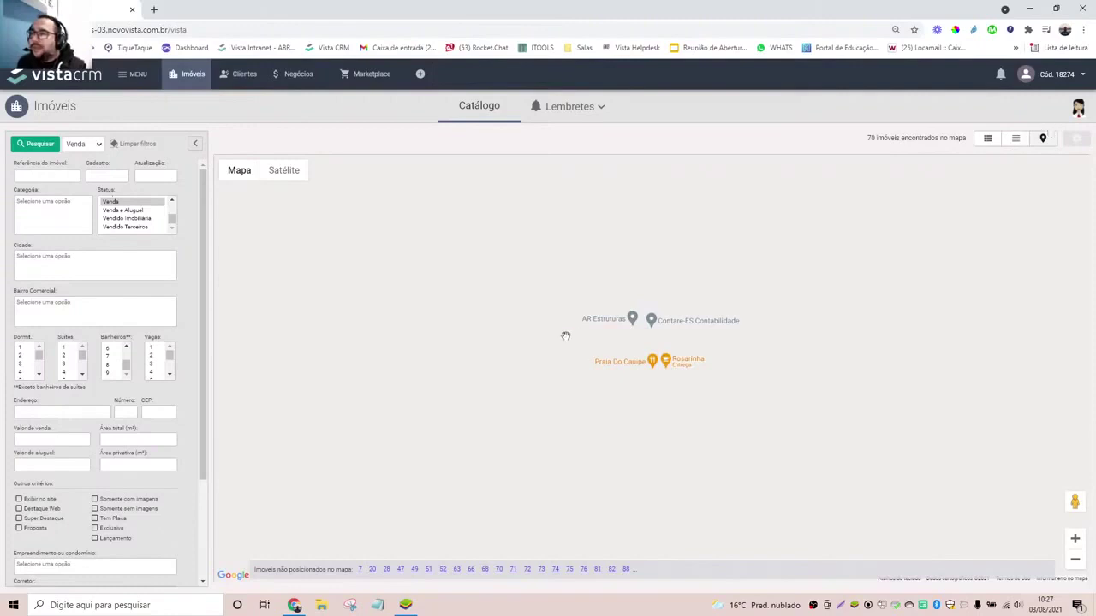
{"action": "scroll", "coordinate": [565, 335], "scroll_direction": "down", "scroll_amount": 2}
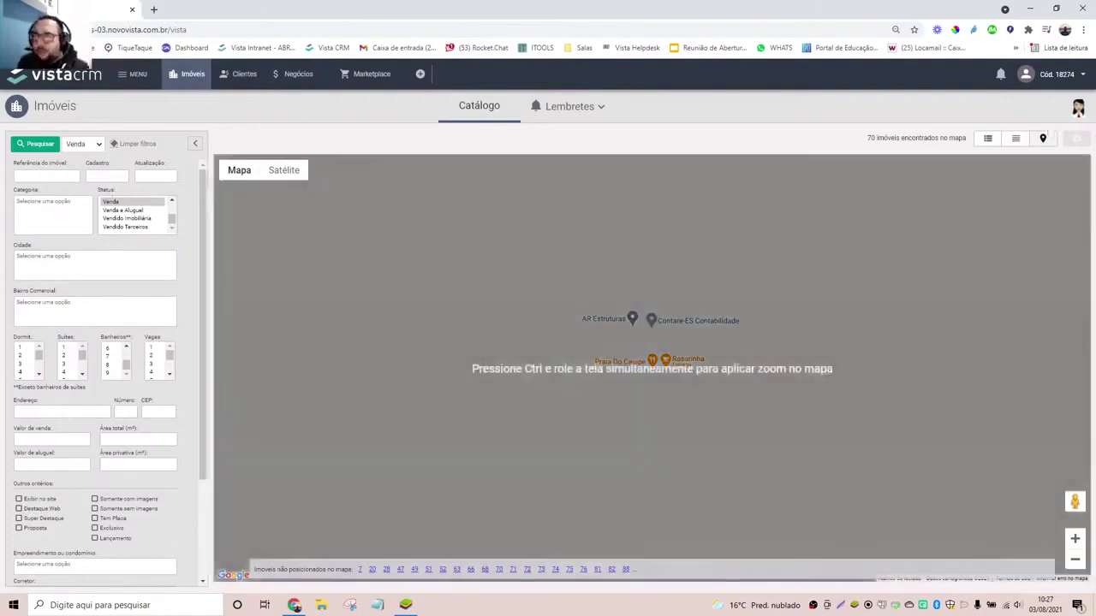
{"action": "scroll", "coordinate": [87, 415], "scroll_direction": "down", "scroll_amount": 3}
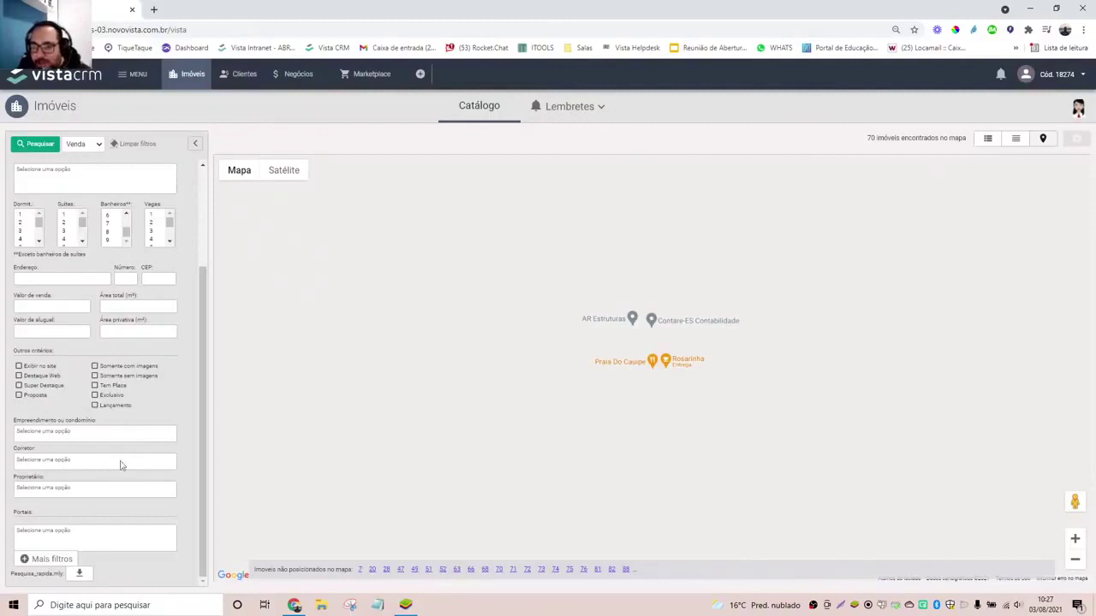
{"action": "scroll", "coordinate": [120, 465], "scroll_direction": "up", "scroll_amount": 3}
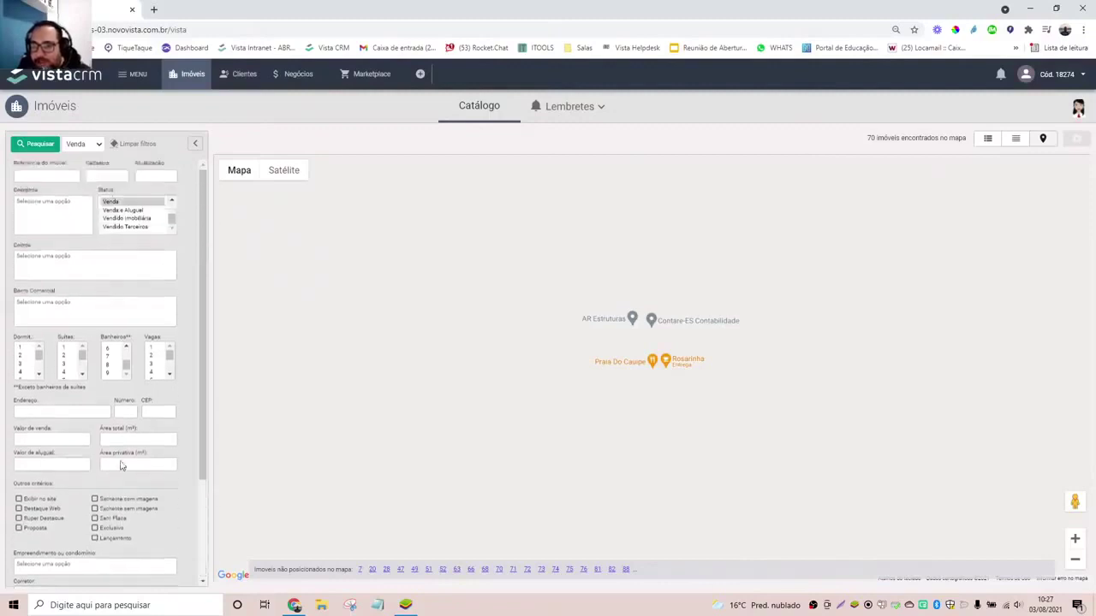
Set the Cidade filter to São José.
{"action": "left_click", "coordinate": [62, 269]}
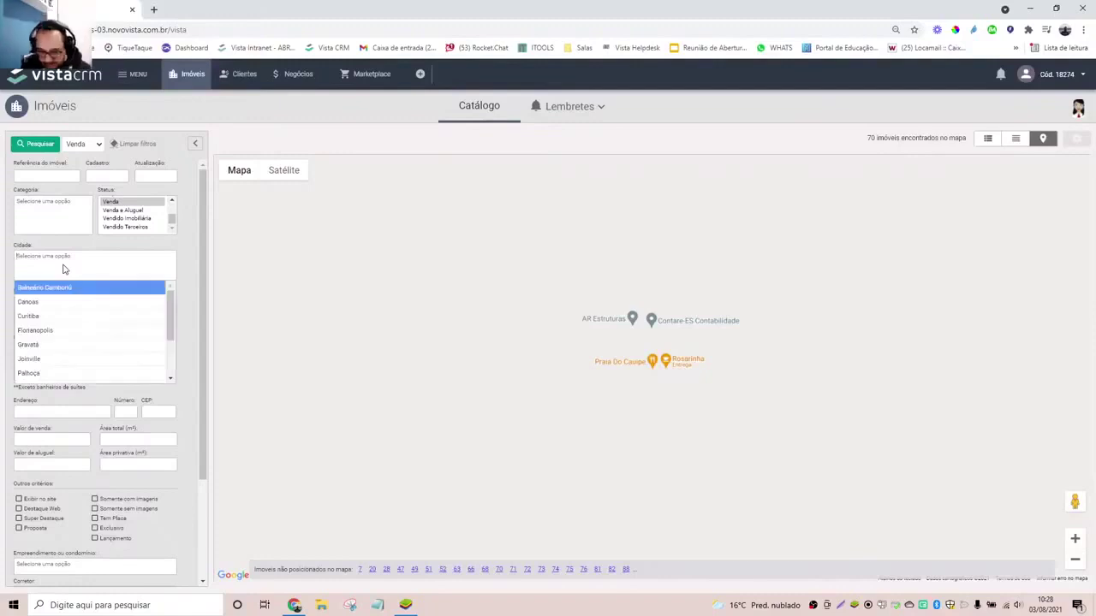
{"action": "type", "text": "bal"}
{"action": "type", "text": "osé"}
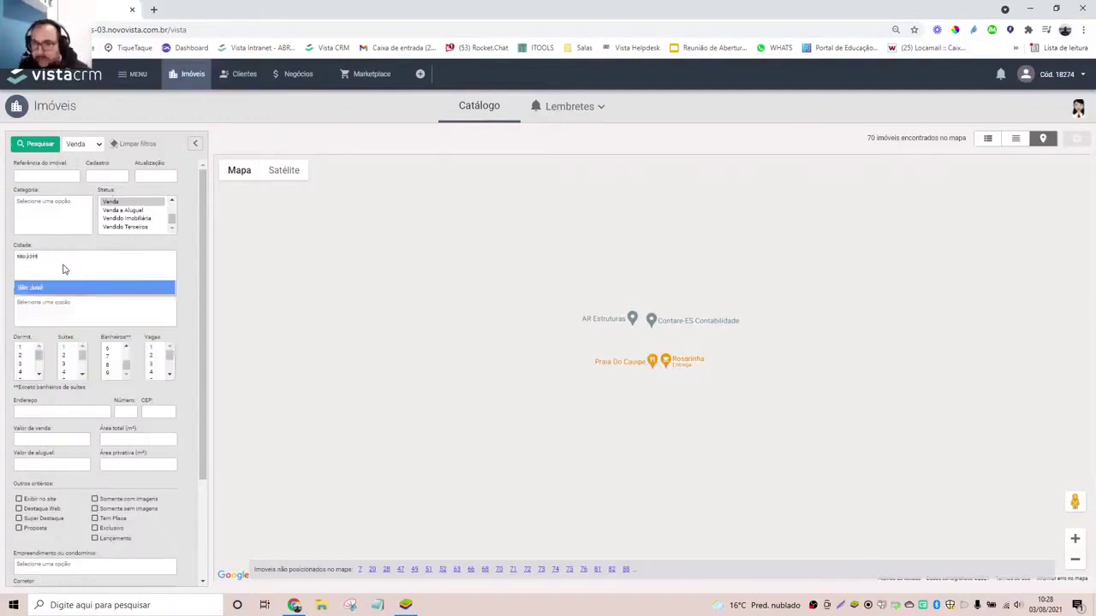
{"action": "left_click", "coordinate": [27, 291]}
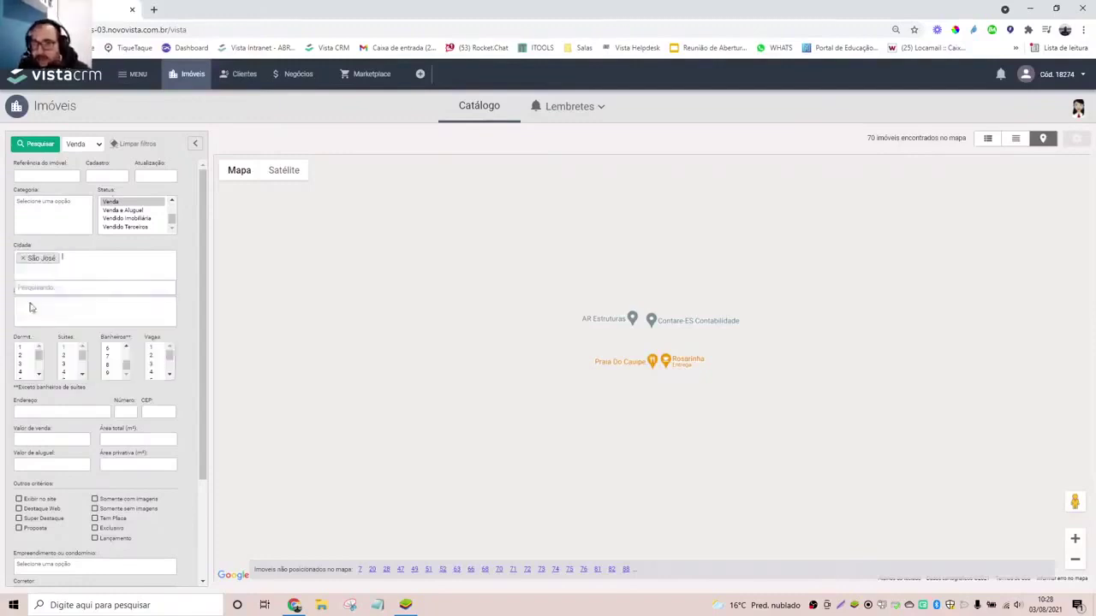
{"action": "scroll", "coordinate": [63, 329], "scroll_direction": "down", "scroll_amount": 2}
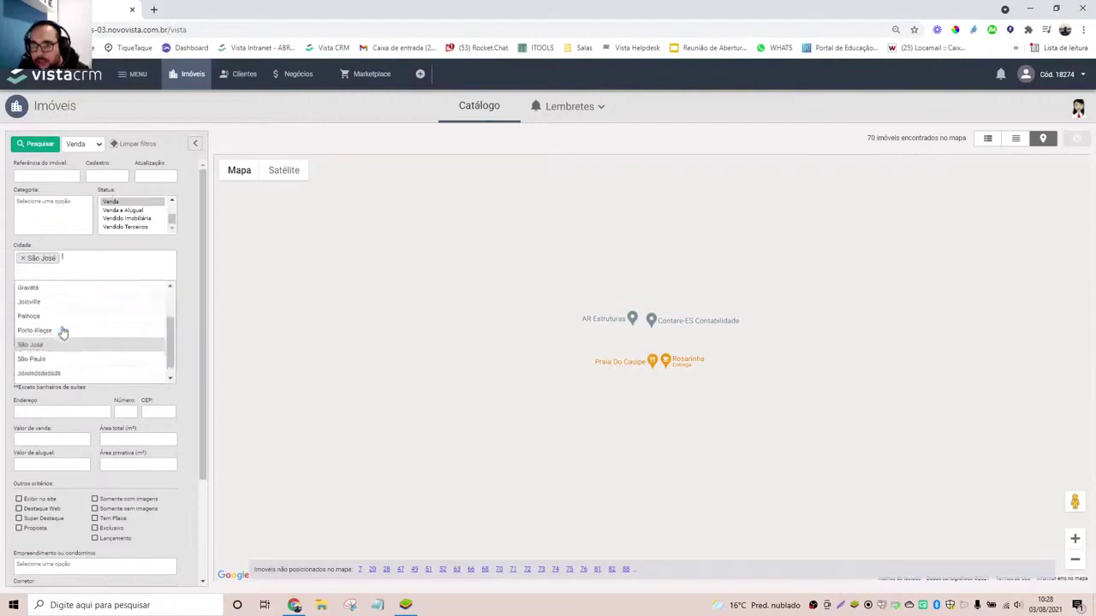
{"action": "scroll", "coordinate": [63, 328], "scroll_direction": "up", "scroll_amount": 2}
{"action": "scroll", "coordinate": [57, 311], "scroll_direction": "down", "scroll_amount": 2}
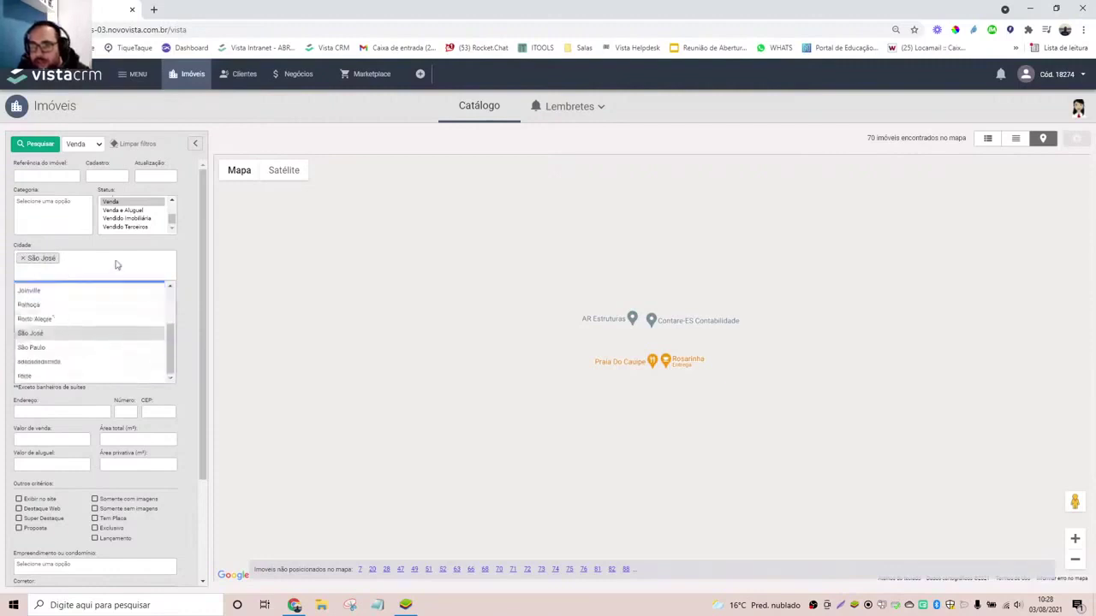
{"action": "left_click", "coordinate": [204, 256]}
Set the Bairro Comercial filter to Campinas and run the property search.
{"action": "left_click", "coordinate": [66, 313]}
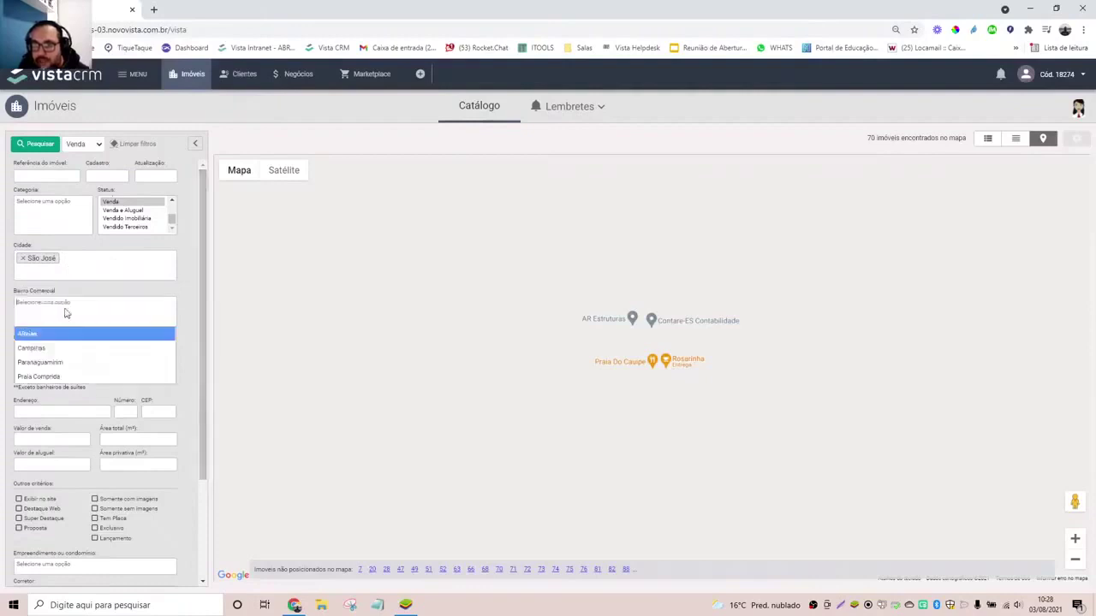
{"action": "left_click", "coordinate": [42, 349]}
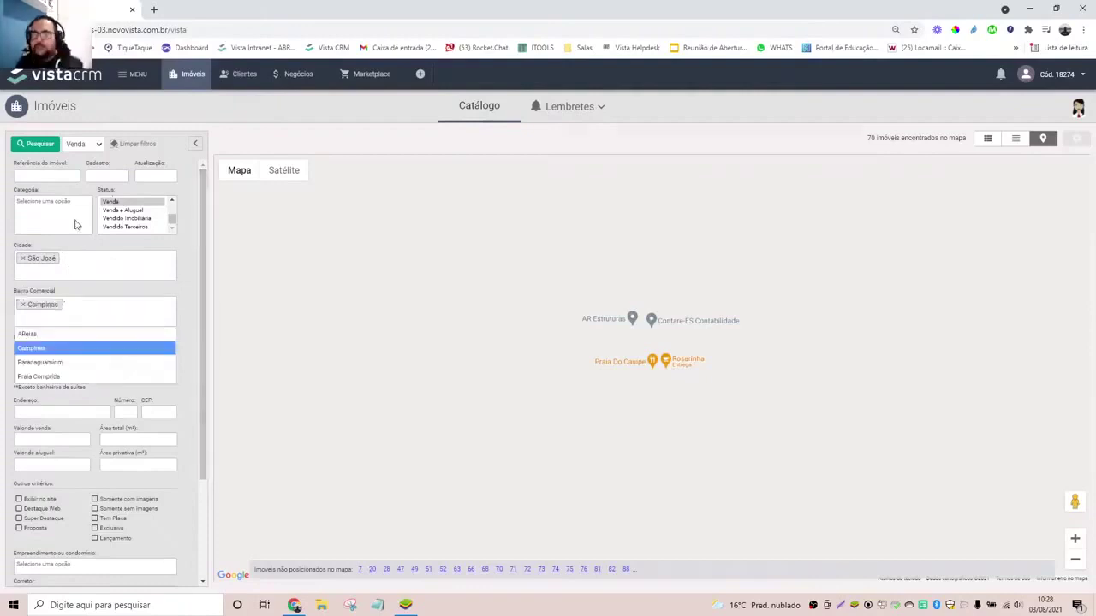
{"action": "left_click", "coordinate": [35, 147]}
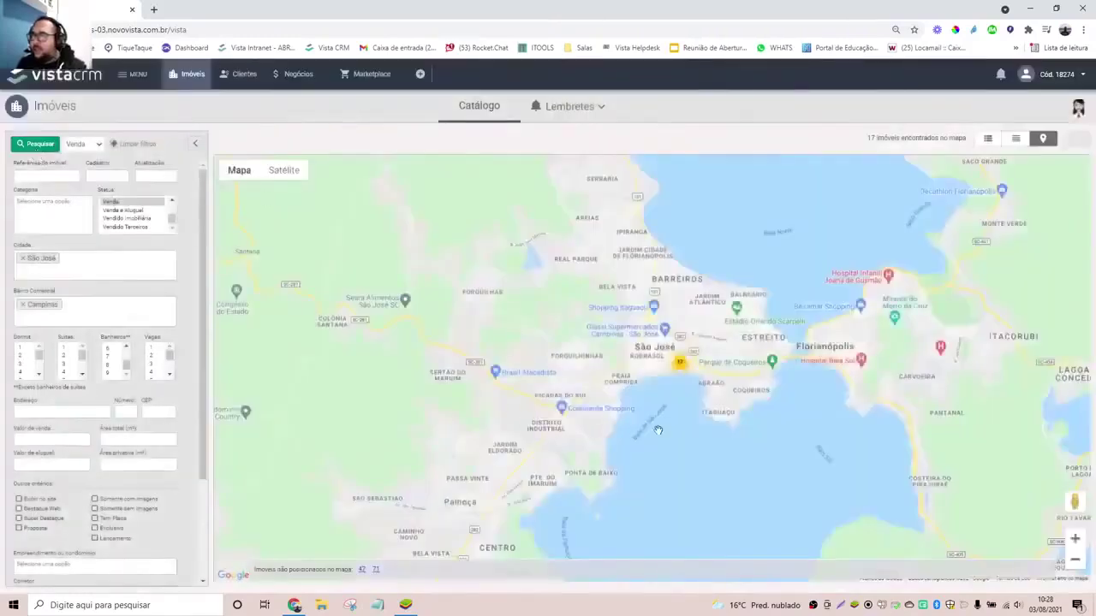
Examine the property markers in Campinas up close on the map and expand the cluster just above Kennedy Towers.
{"action": "scroll", "coordinate": [648, 383], "scroll_direction": "down", "scroll_amount": 2}
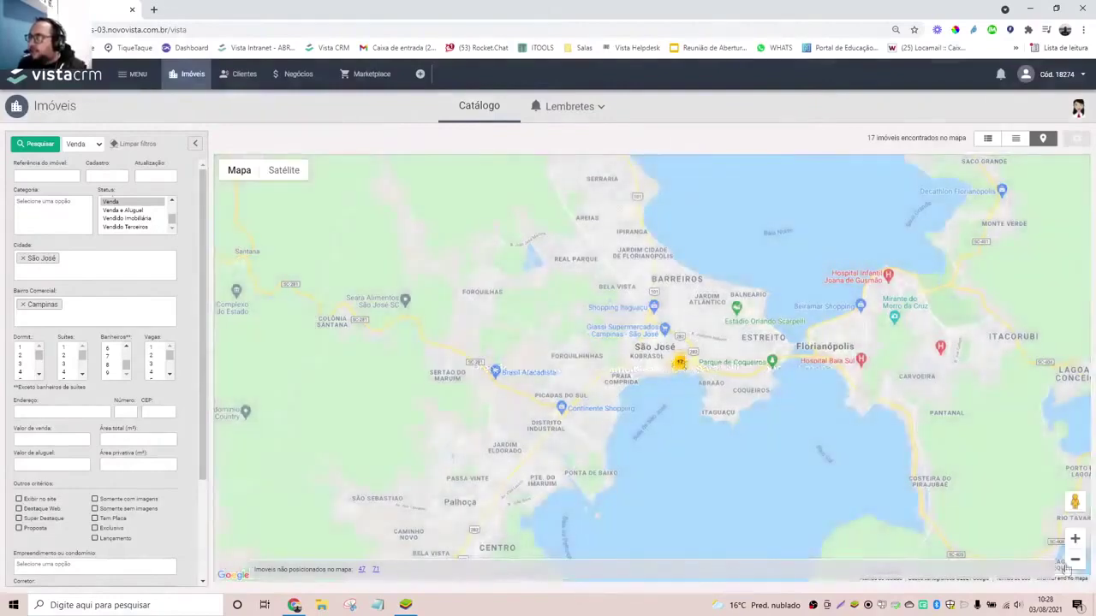
{"action": "left_click", "coordinate": [1074, 539]}
{"action": "left_click", "coordinate": [1074, 539]}
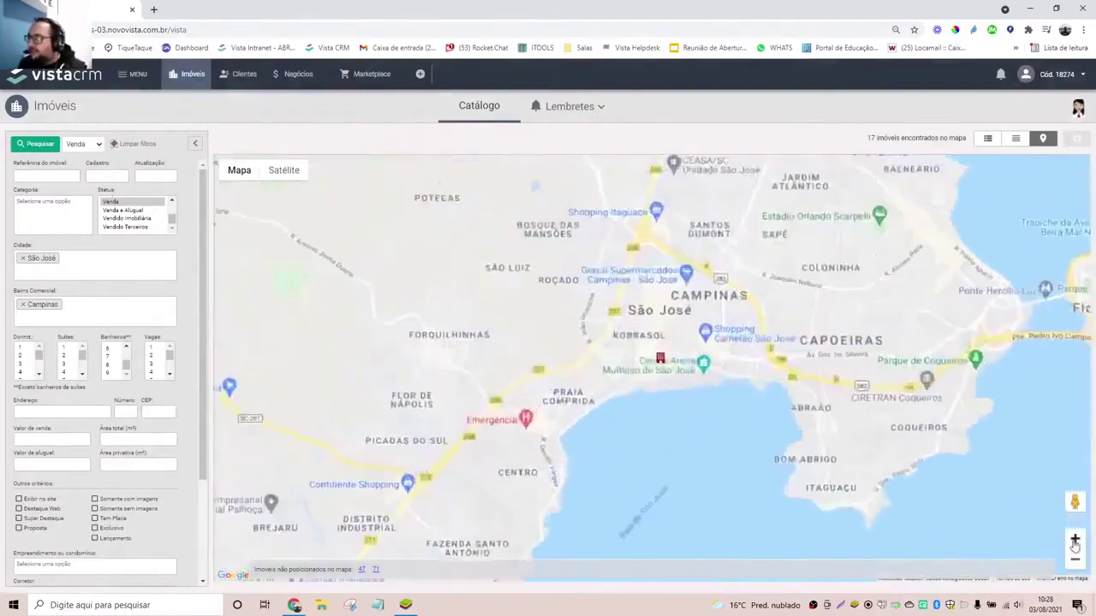
{"action": "left_click", "coordinate": [1075, 539]}
{"action": "left_click", "coordinate": [1074, 540]}
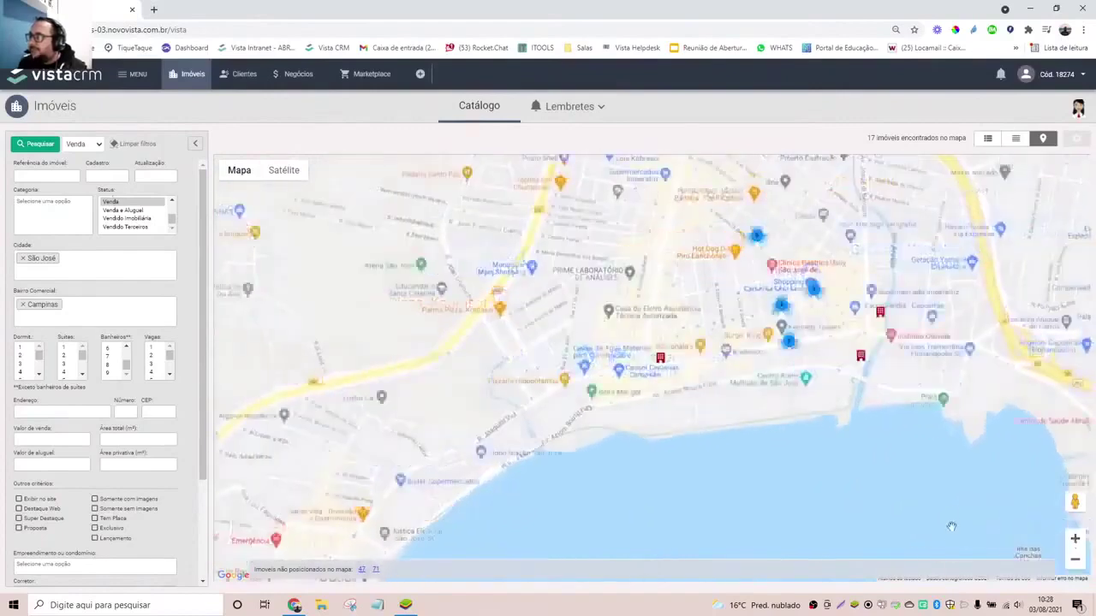
{"action": "left_click_drag", "start_coordinate": [951, 526], "coordinate": [795, 531]}
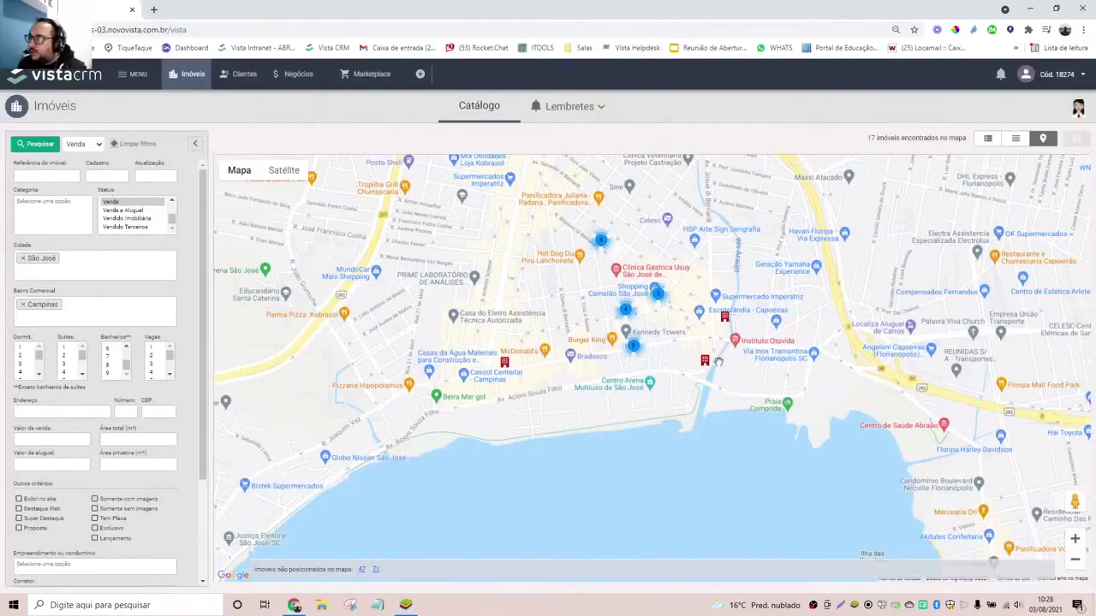
{"action": "left_click", "coordinate": [626, 310]}
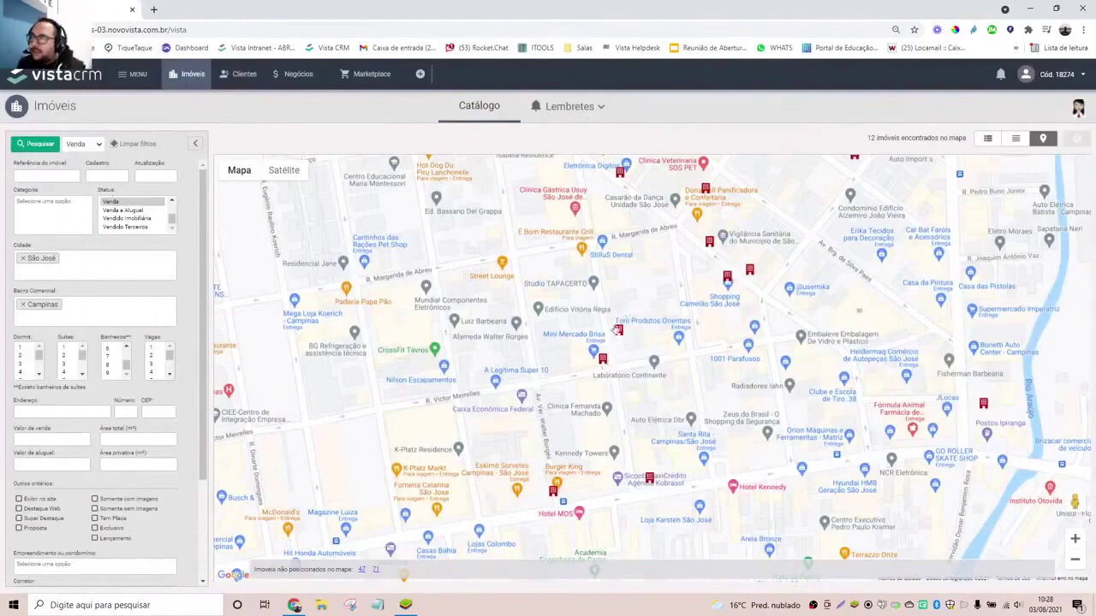
View the summary of the property marked beside Toni Produtos Orientais and examine the markers in the surrounding streets.
{"action": "scroll", "coordinate": [629, 328], "scroll_direction": "down", "scroll_amount": 2}
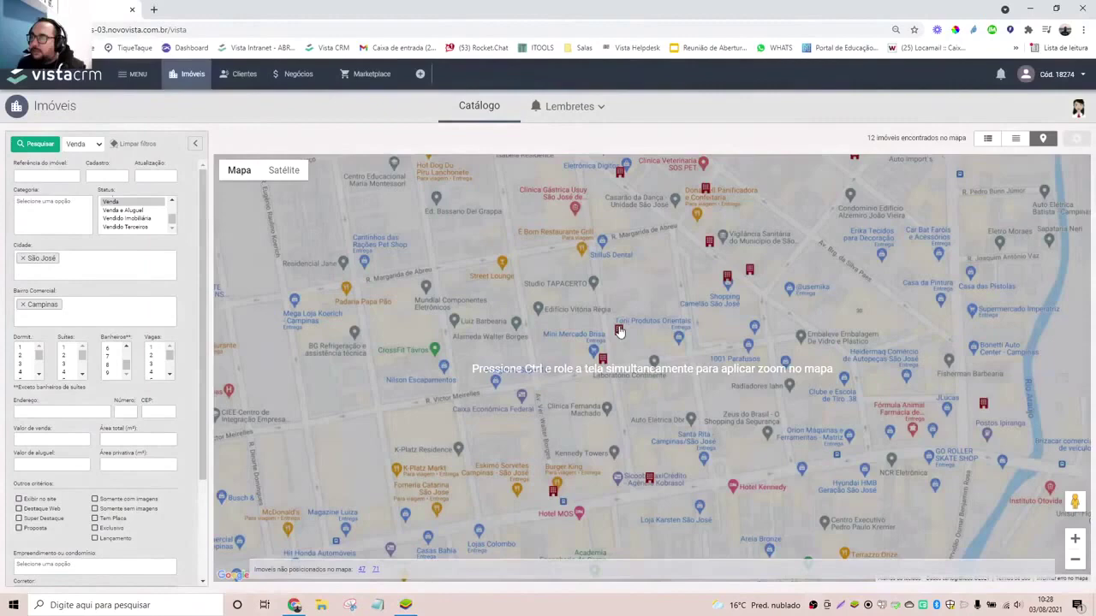
{"action": "left_click", "coordinate": [618, 330]}
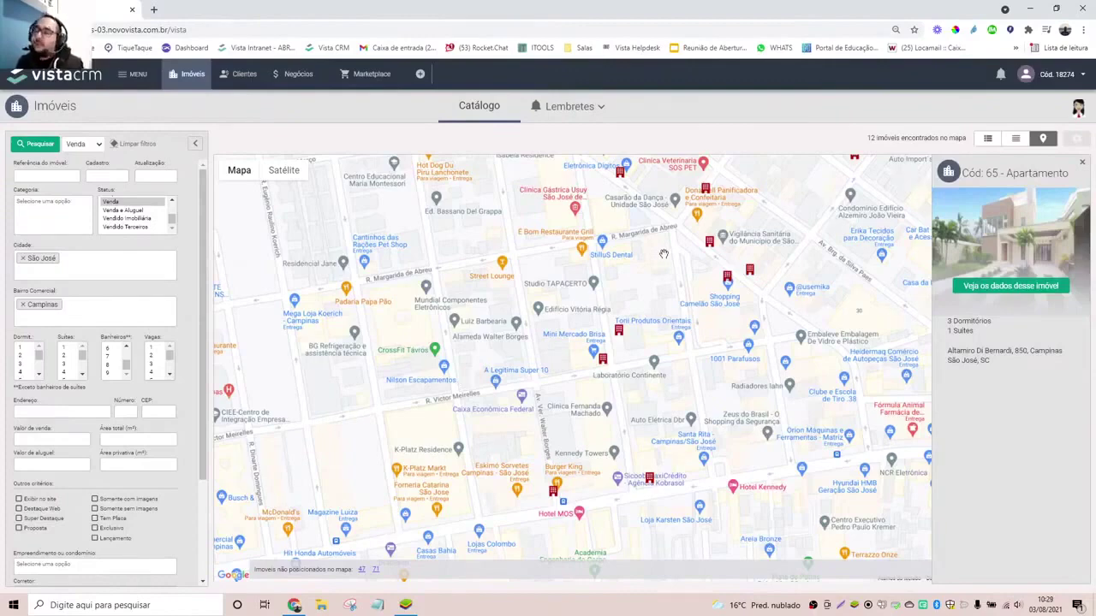
{"action": "left_click_drag", "start_coordinate": [604, 223], "coordinate": [505, 347]}
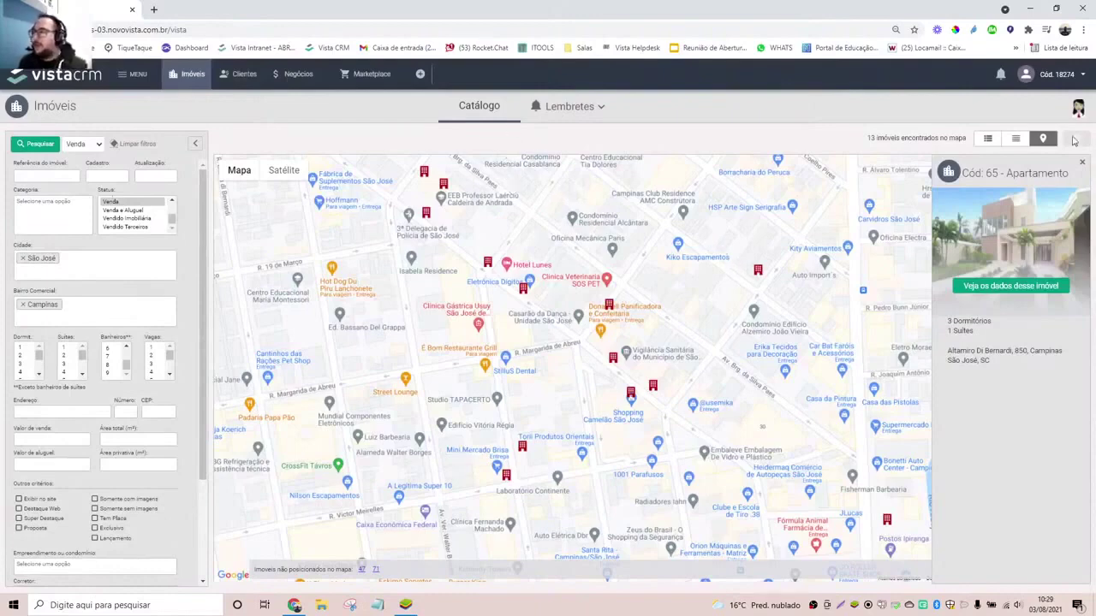
Return the catalogue to the list with photos and start registering a new client.
{"action": "left_click", "coordinate": [988, 138]}
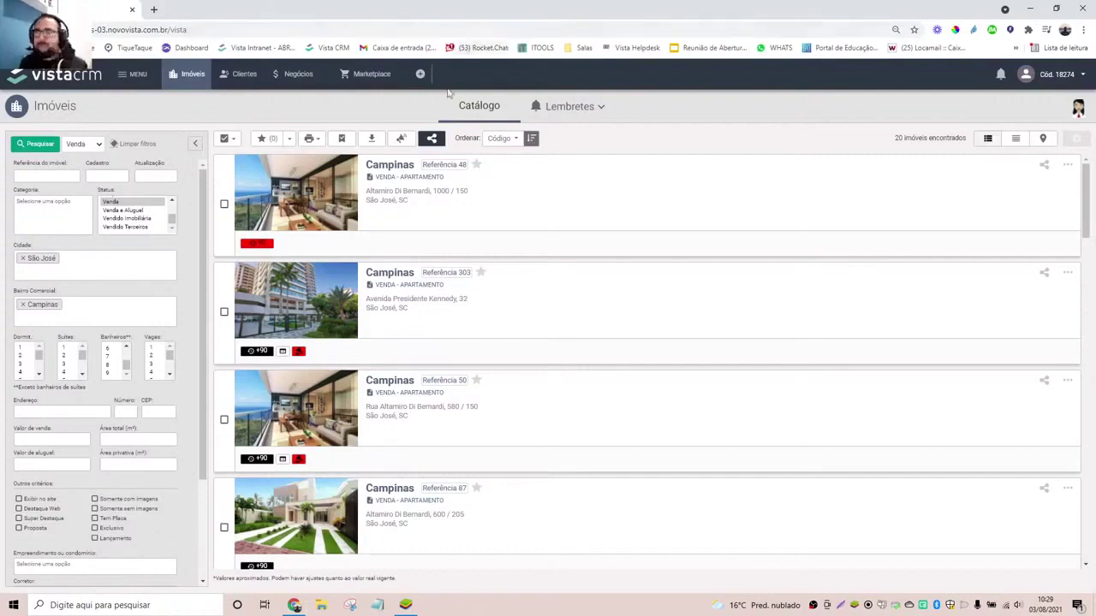
{"action": "left_click", "coordinate": [420, 76]}
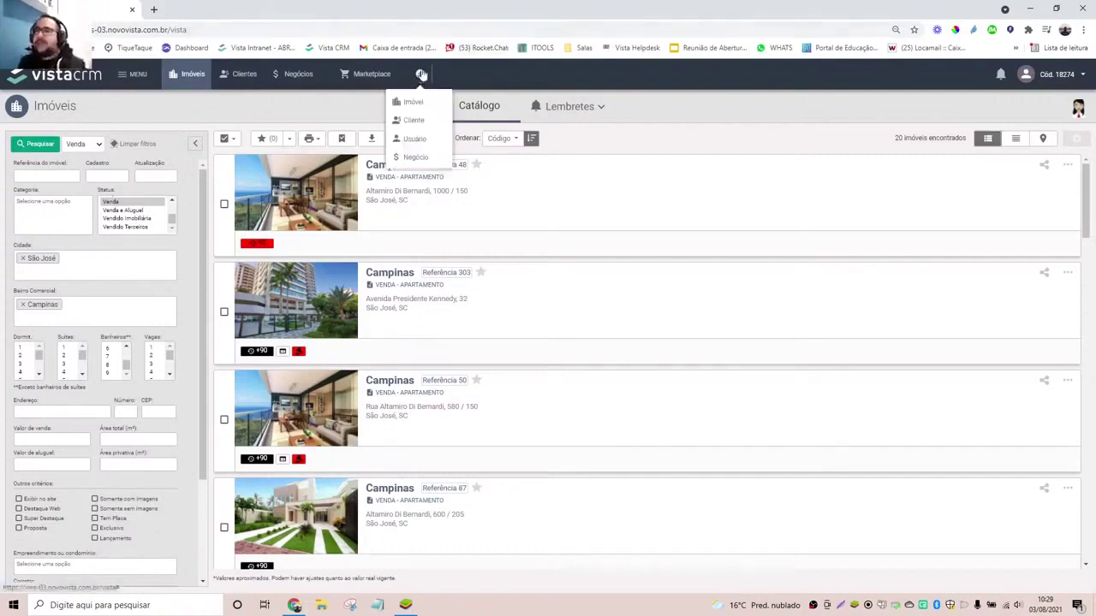
{"action": "left_click", "coordinate": [419, 121]}
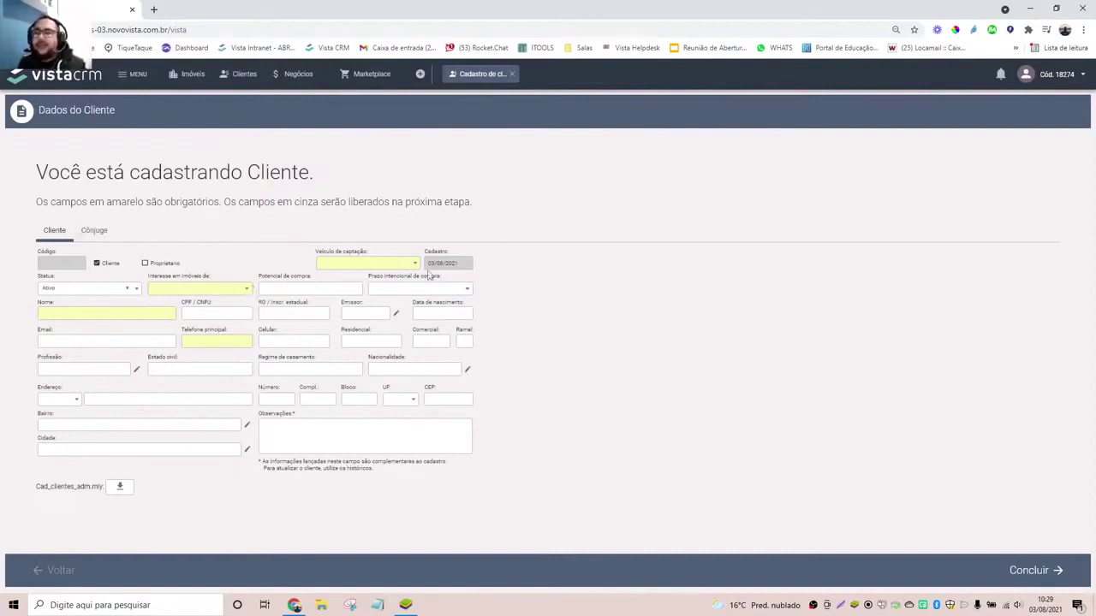
Set the client's Veículo de captação to GrupoZap and Interesse em imóveis de to Venda.
{"action": "left_click", "coordinate": [408, 266]}
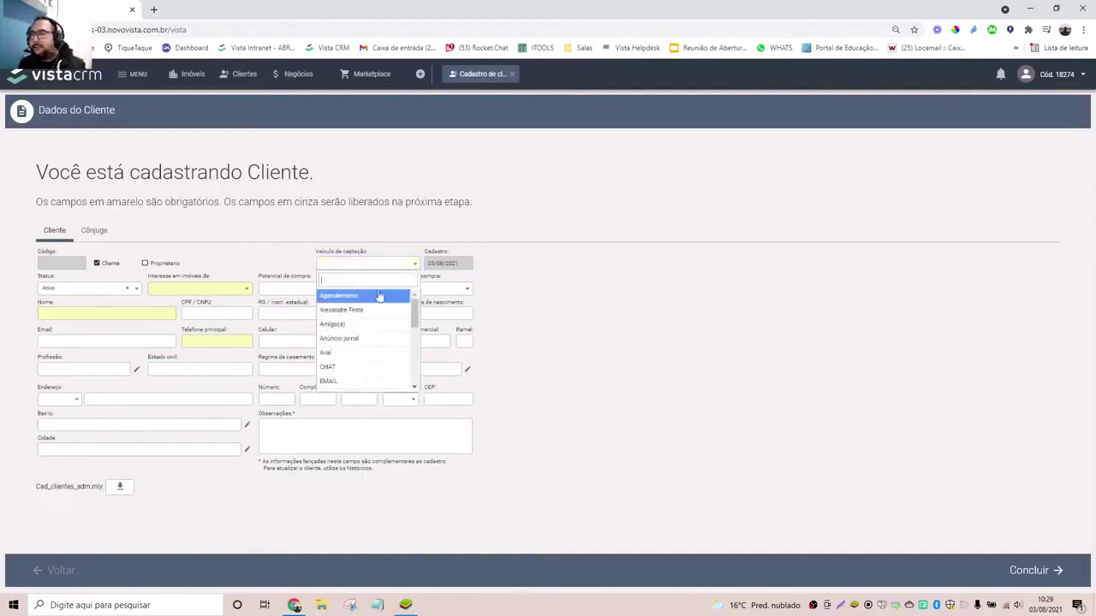
{"action": "scroll", "coordinate": [345, 356], "scroll_direction": "down", "scroll_amount": 3}
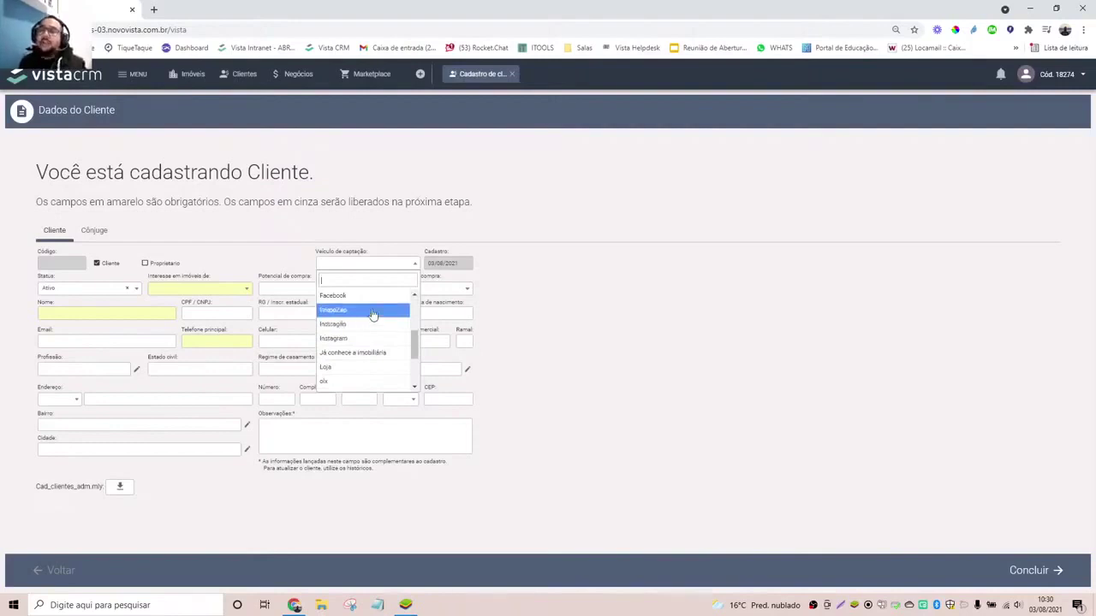
{"action": "left_click", "coordinate": [373, 311]}
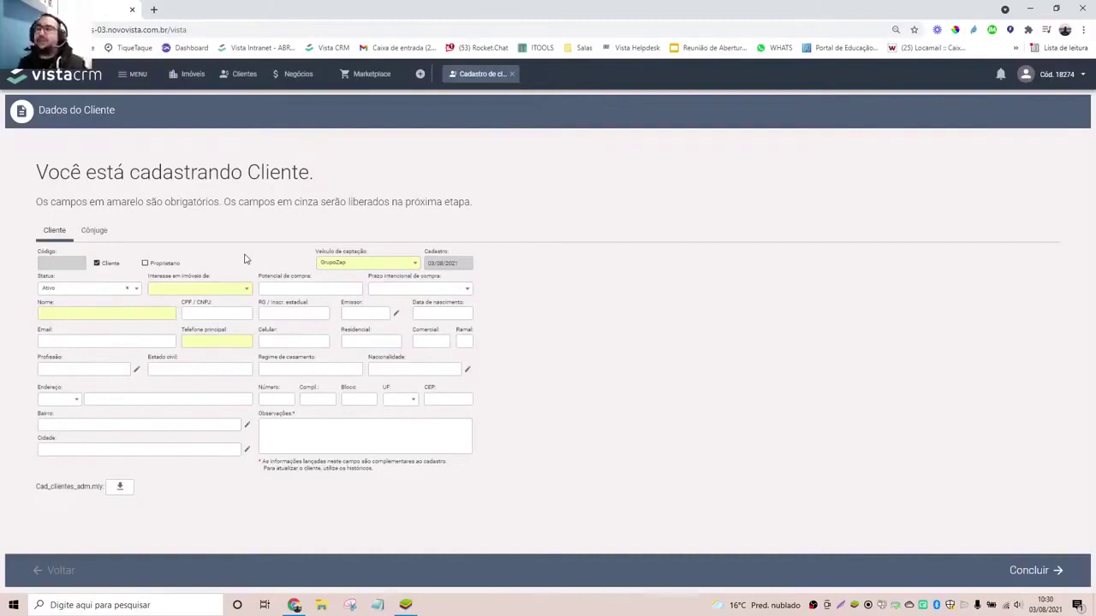
{"action": "left_click", "coordinate": [245, 290]}
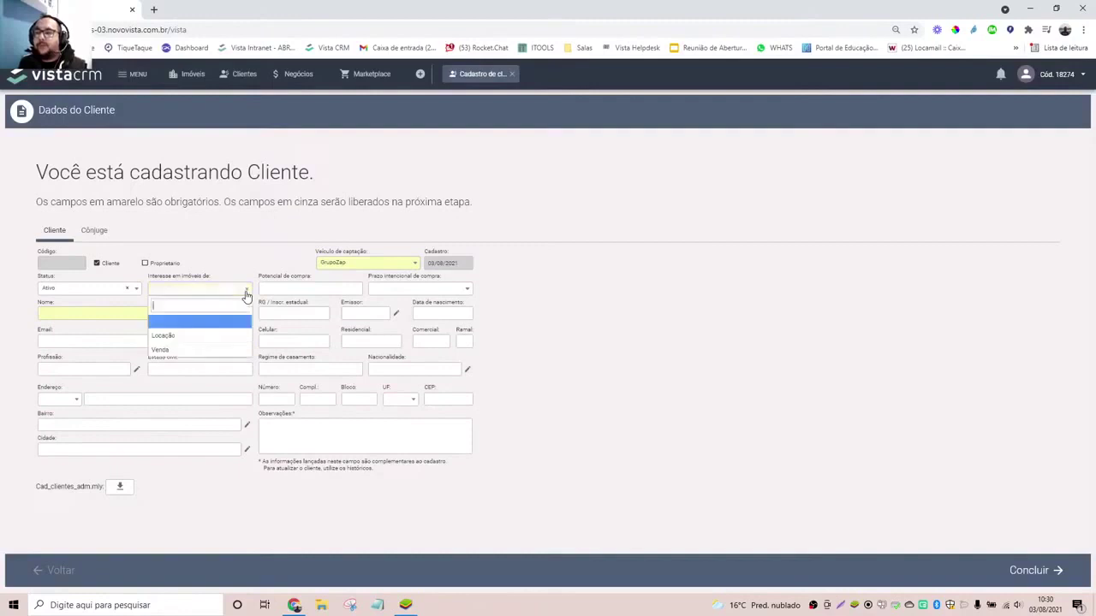
{"action": "left_click", "coordinate": [171, 351]}
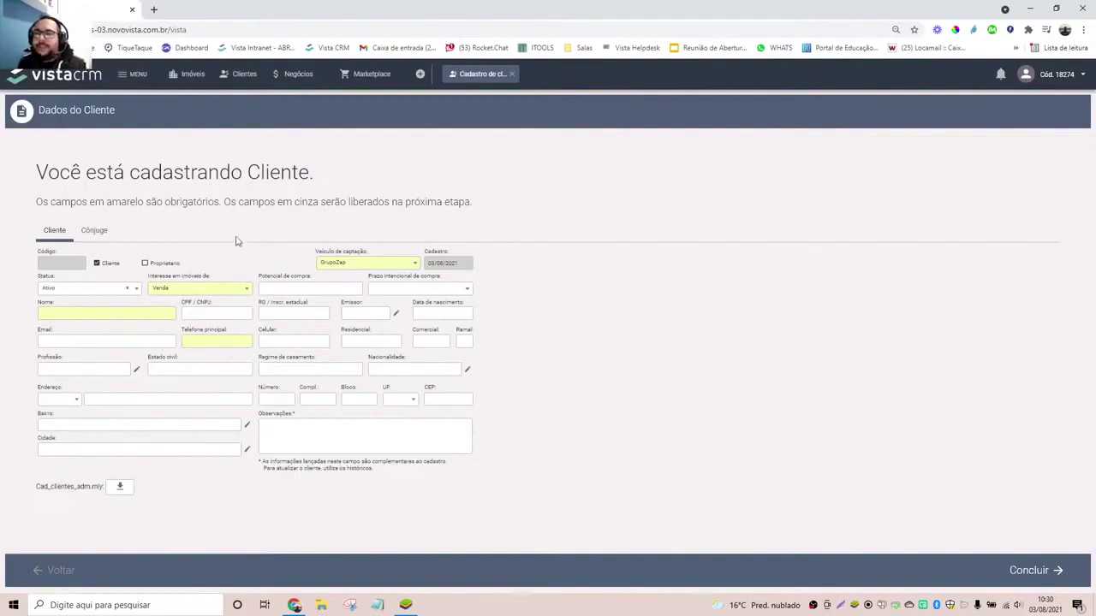
Enter the new client's full name in the Nome field.
{"action": "left_click", "coordinate": [142, 312]}
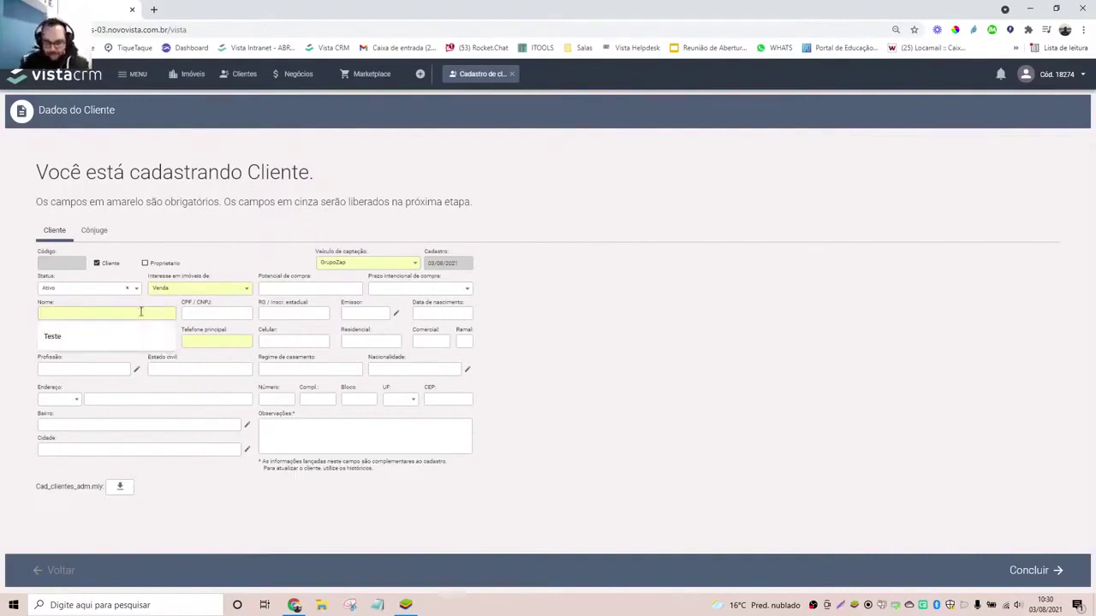
{"action": "type", "text": "s"}
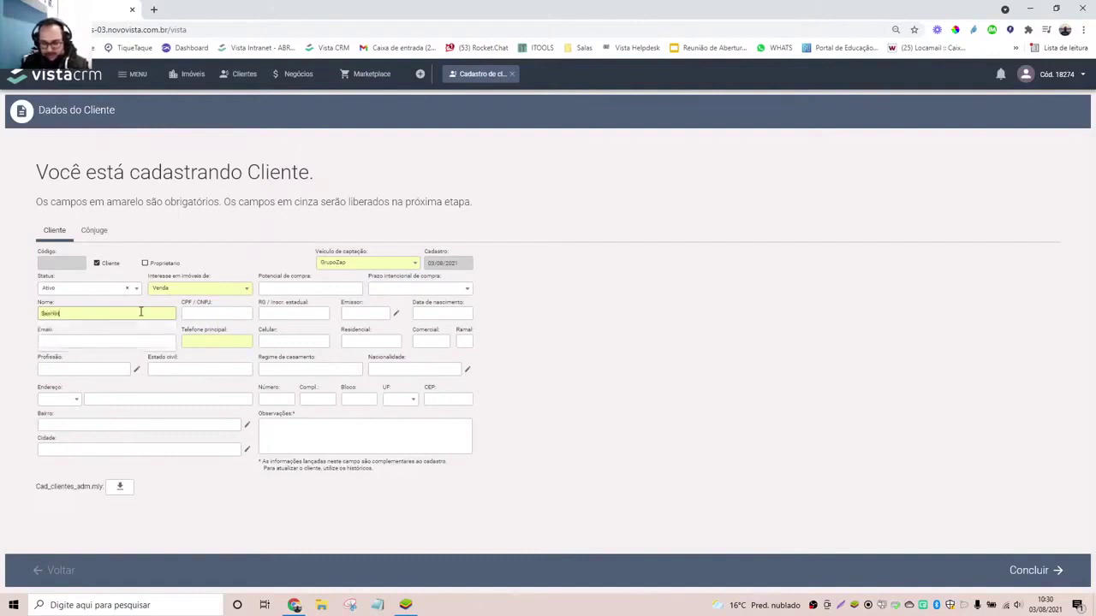
{"action": "type", "text": "enhor Teste"}
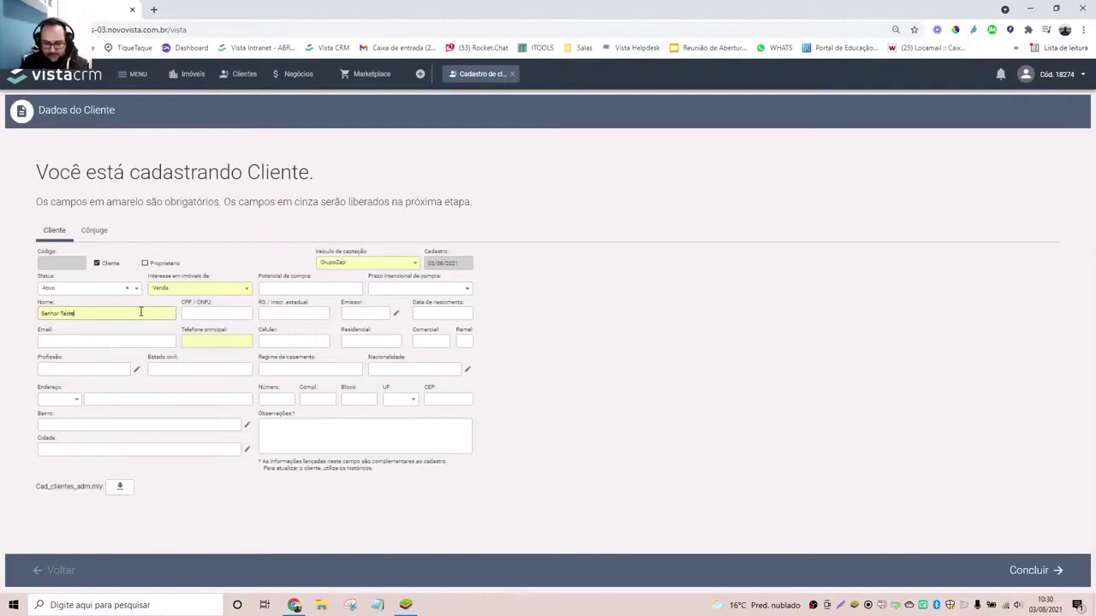
{"action": "type", "text": " Treinamento"}
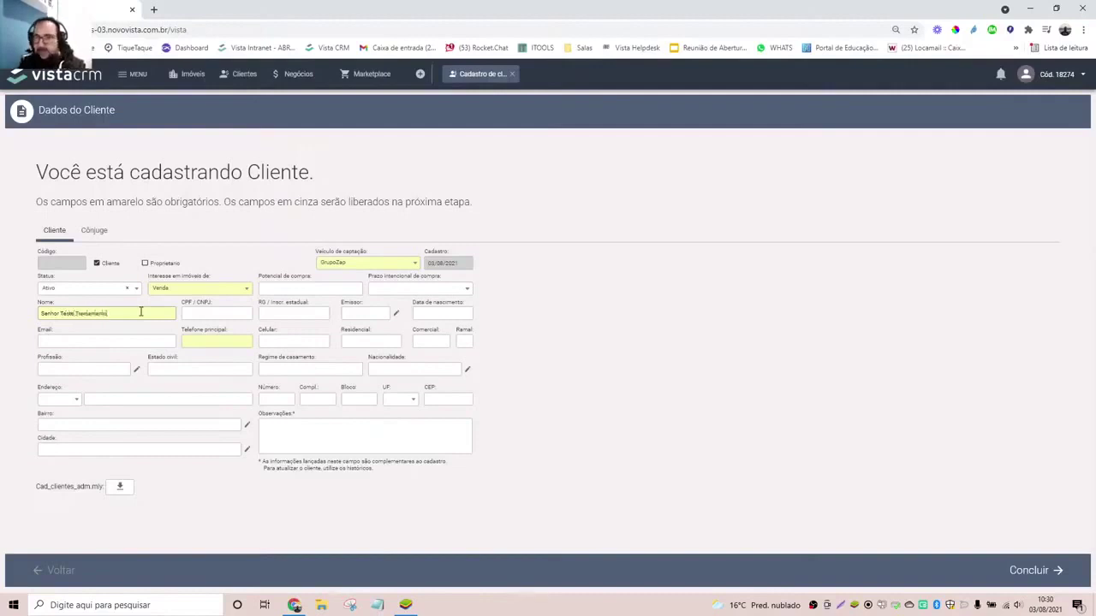
Fill in the client's Telefone principal and complete the registration.
{"action": "left_click", "coordinate": [220, 315]}
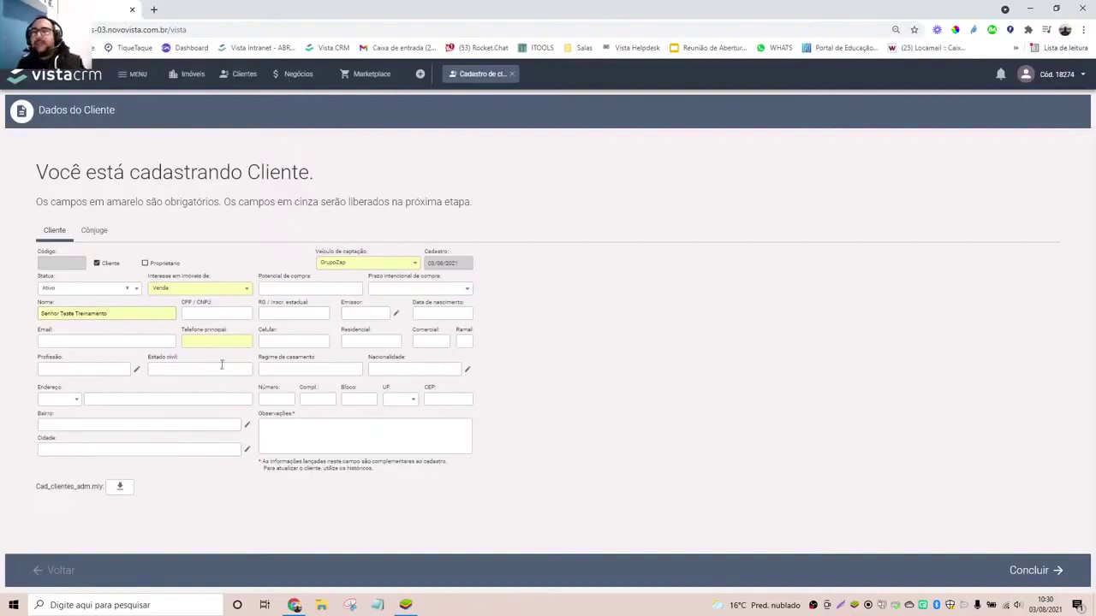
{"action": "left_click", "coordinate": [235, 340]}
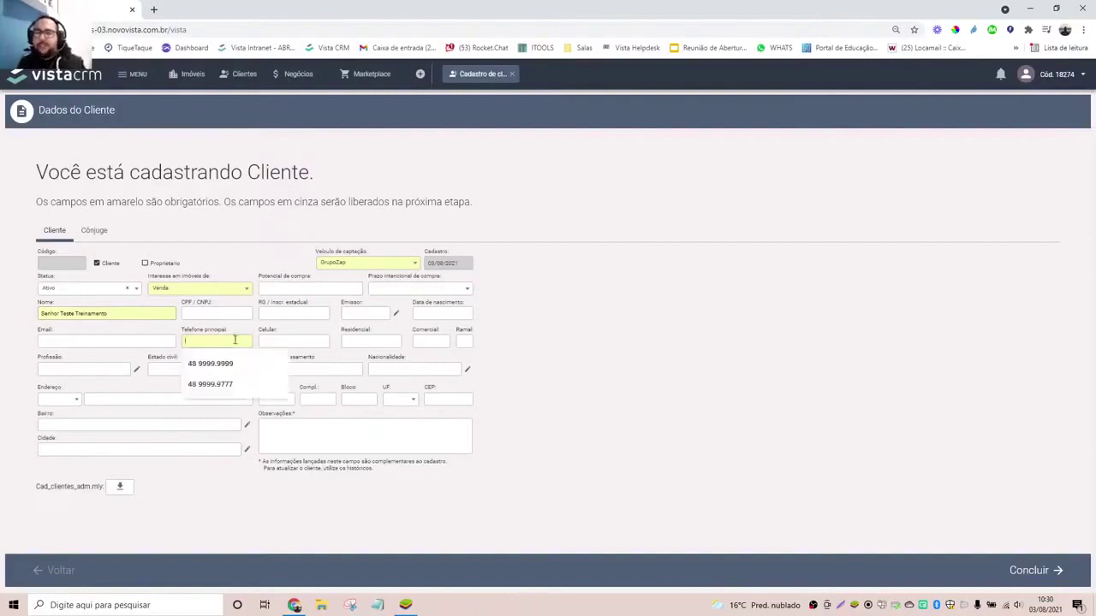
{"action": "left_click", "coordinate": [232, 360]}
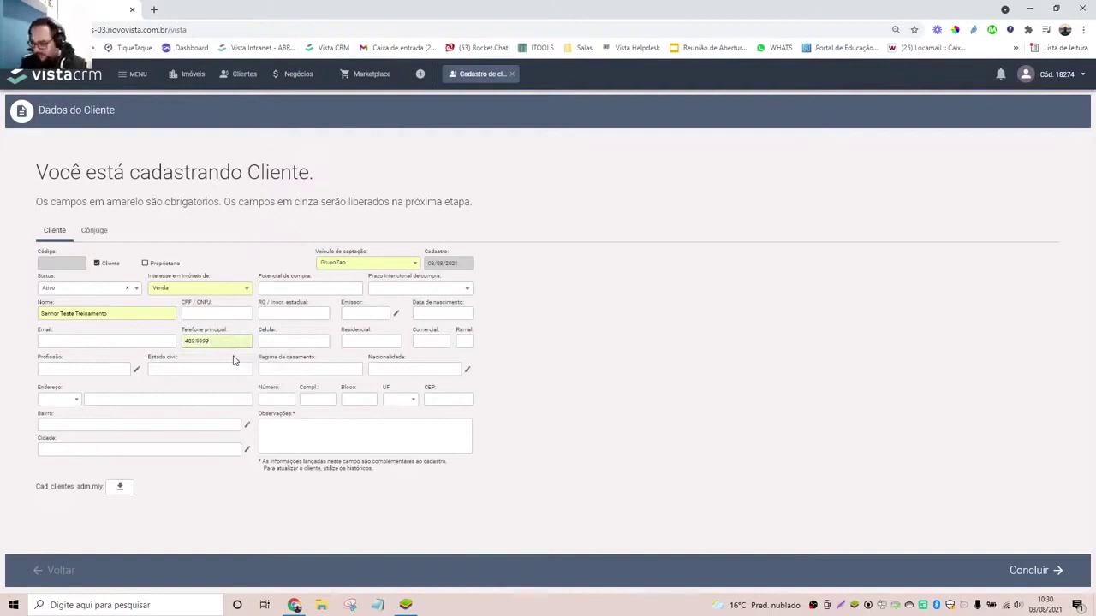
{"action": "type", "text": "999"}
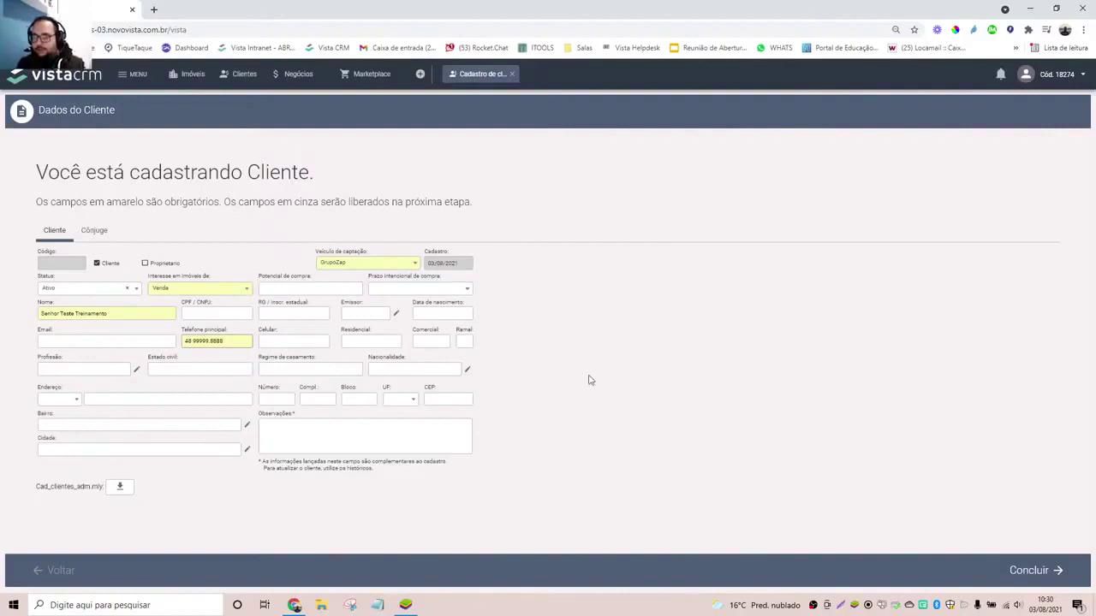
{"action": "left_click", "coordinate": [1020, 581]}
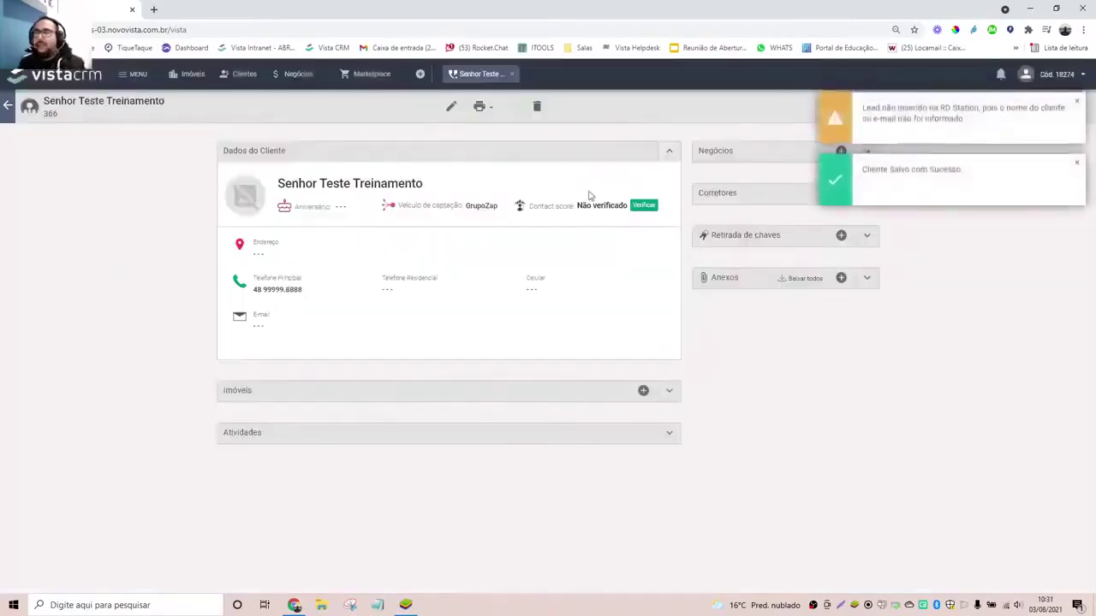
Open the registered client's record for editing, check the Cônjuge fields and return to the Cliente fields.
{"action": "left_click", "coordinate": [452, 109]}
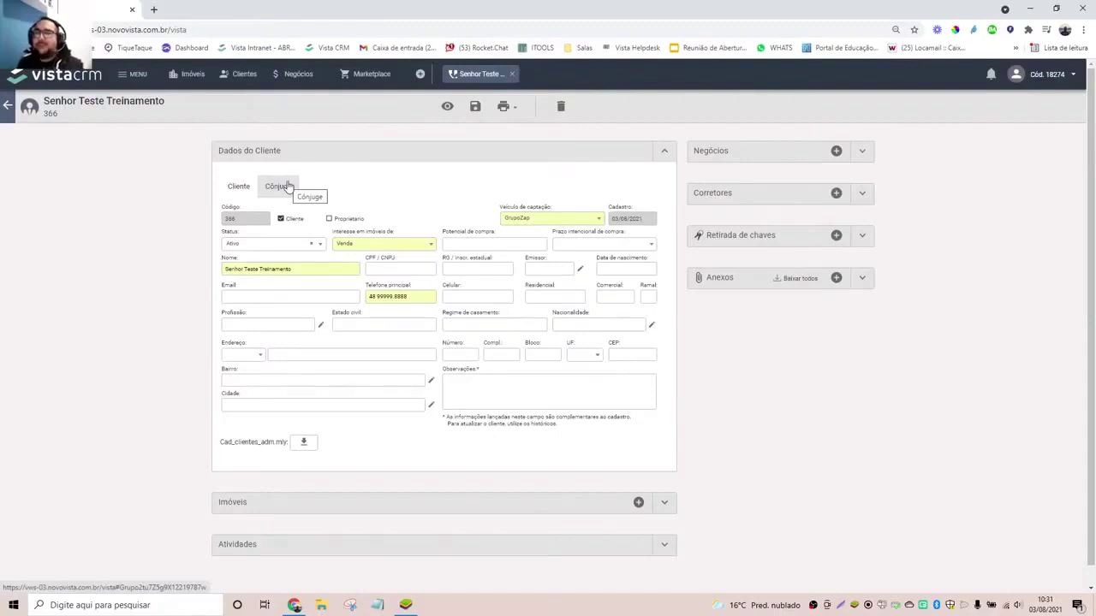
{"action": "left_click", "coordinate": [285, 185]}
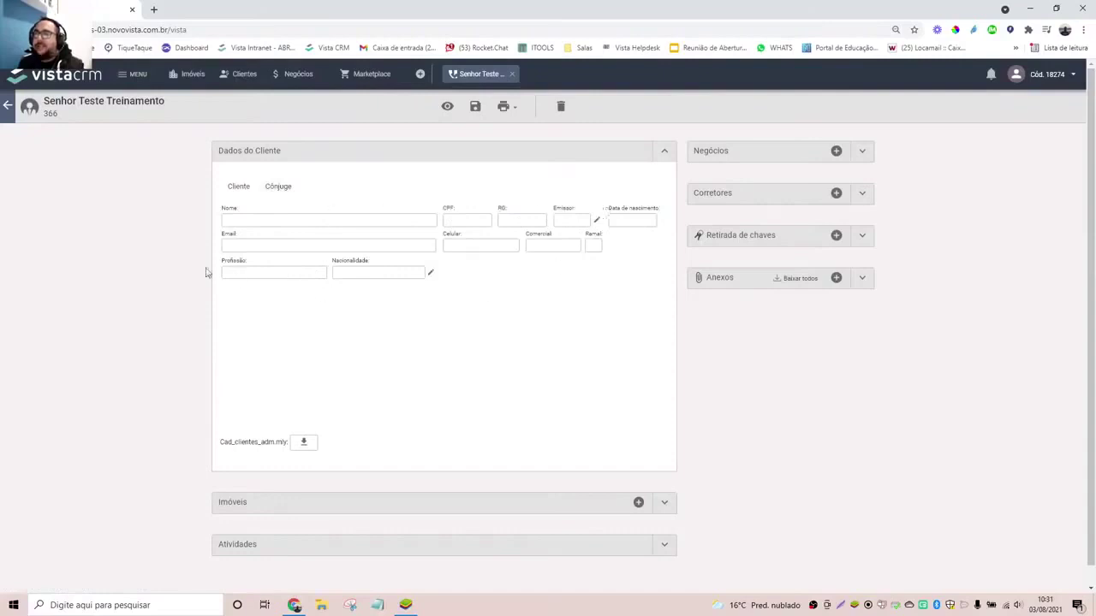
{"action": "left_click", "coordinate": [239, 186]}
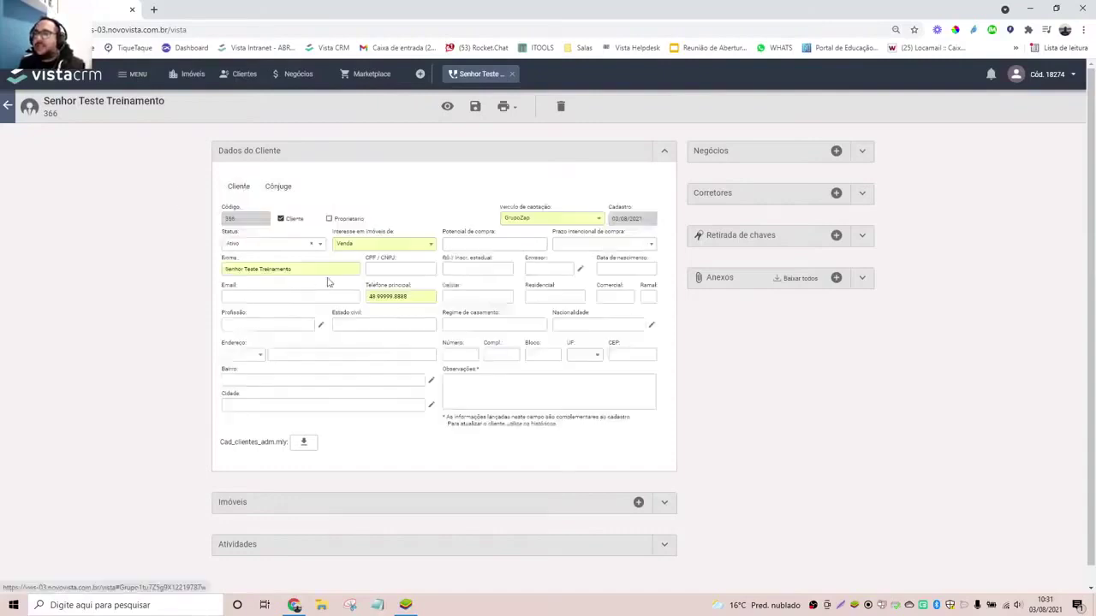
Try out the Cliente and Proprietário designations on the record and restore it to Cliente only.
{"action": "left_click", "coordinate": [329, 219]}
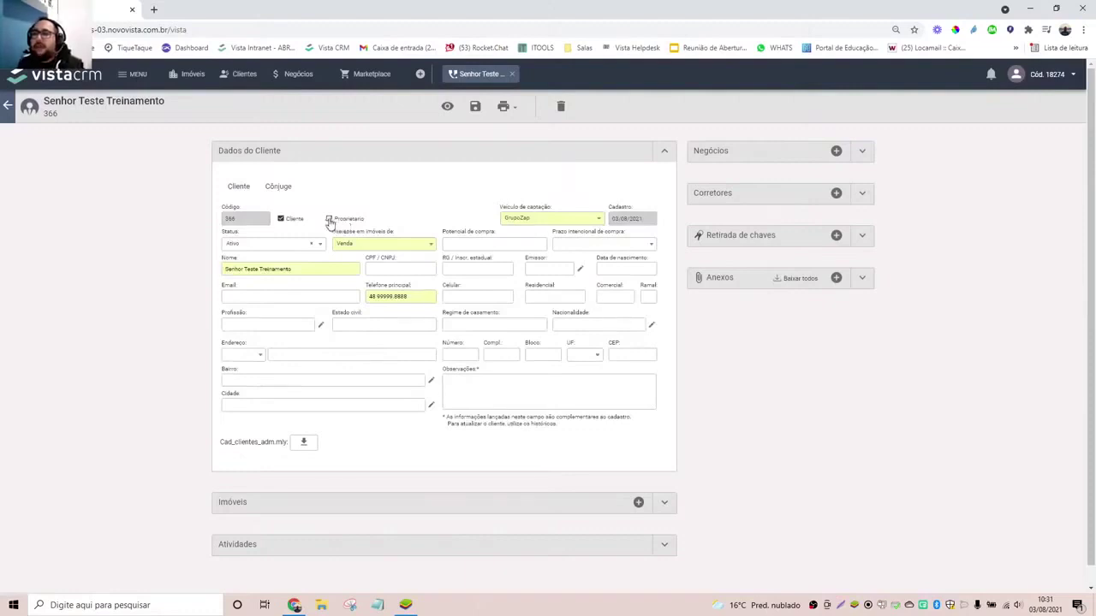
{"action": "left_click", "coordinate": [281, 220]}
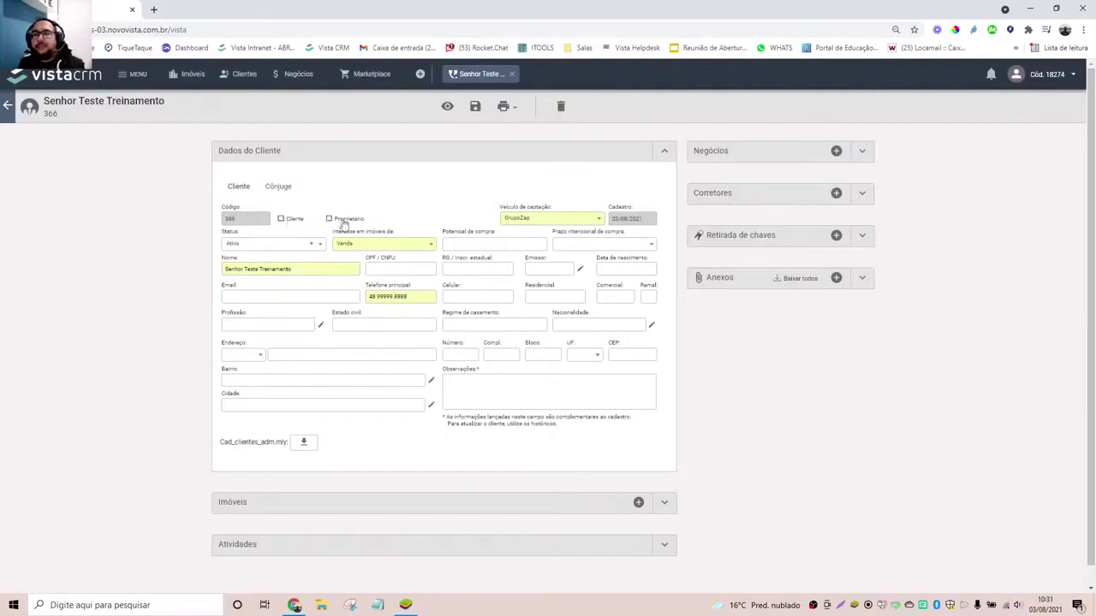
{"action": "left_click", "coordinate": [329, 220]}
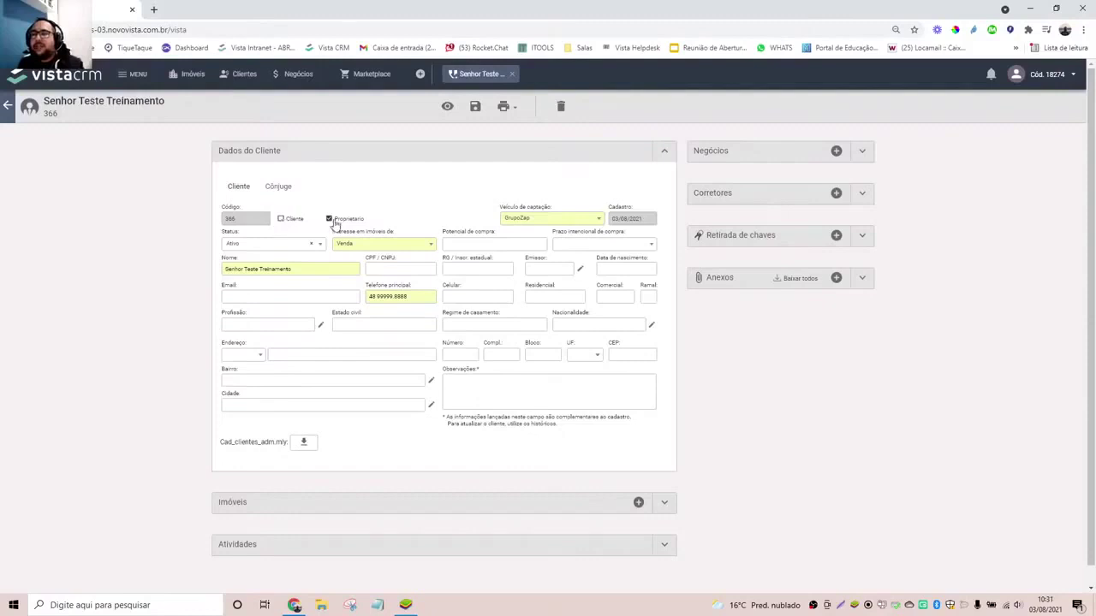
{"action": "left_click", "coordinate": [282, 220]}
{"action": "left_click", "coordinate": [330, 221]}
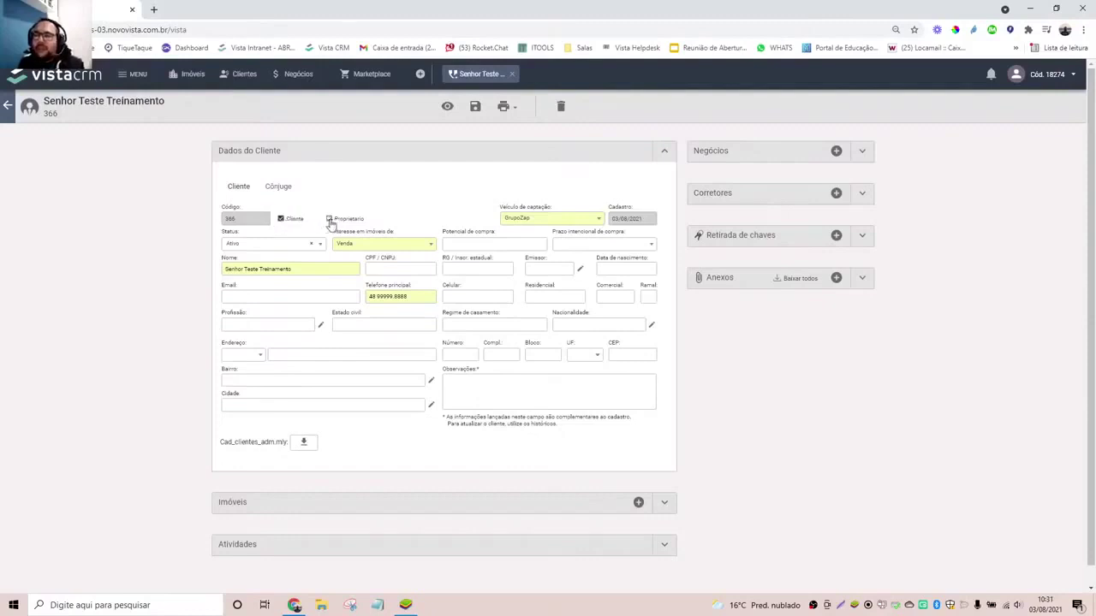
Save the client's record after looking over its Dados do Cliente form.
{"action": "scroll", "coordinate": [422, 401], "scroll_direction": "down", "scroll_amount": 1}
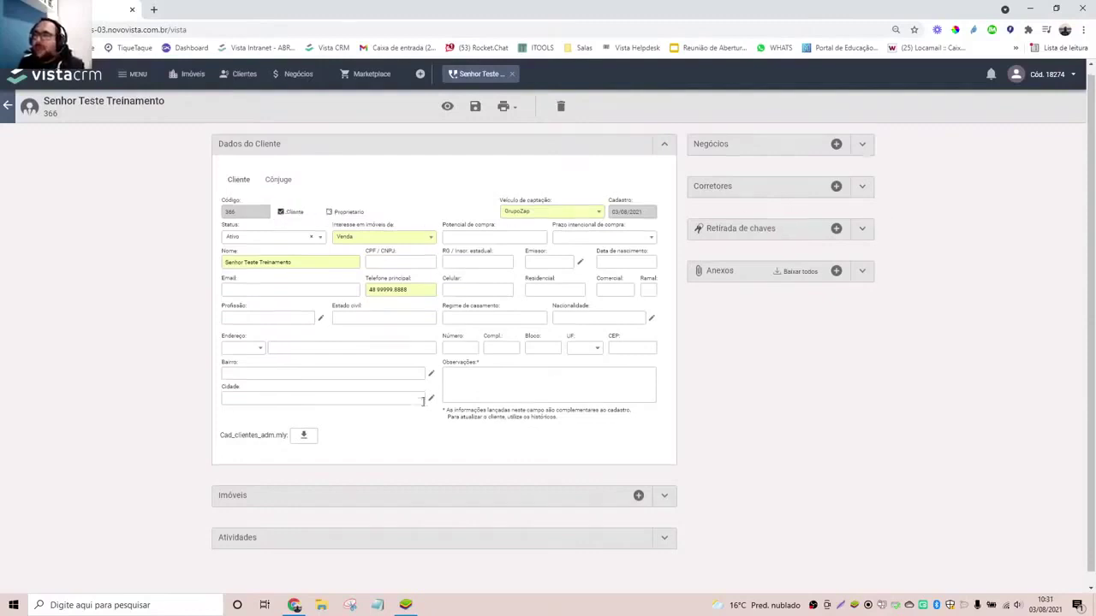
{"action": "scroll", "coordinate": [422, 401], "scroll_direction": "up", "scroll_amount": 1}
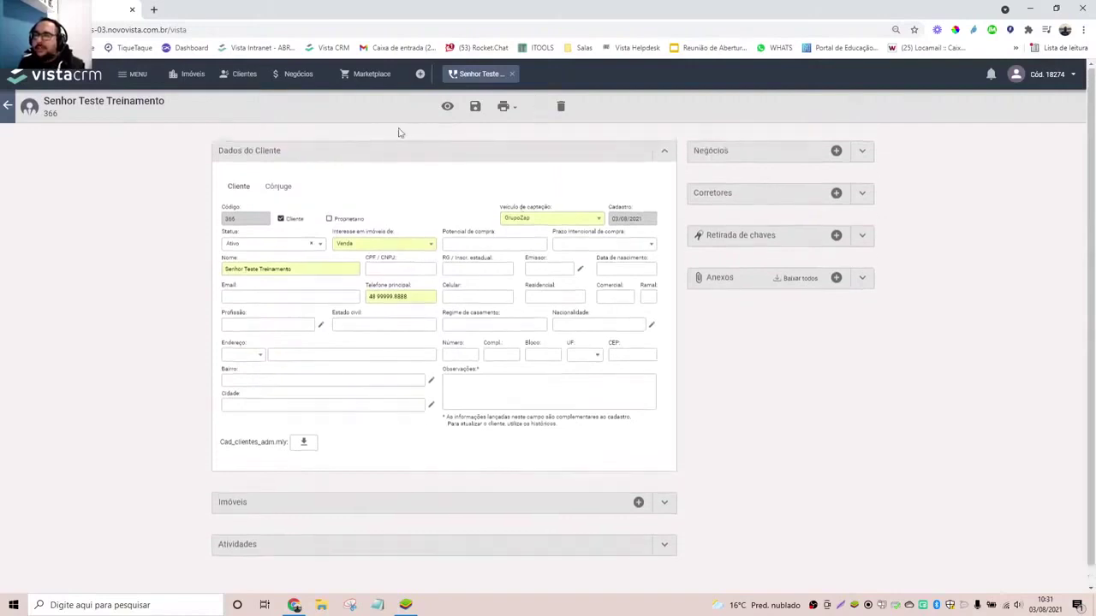
{"action": "left_click", "coordinate": [475, 108]}
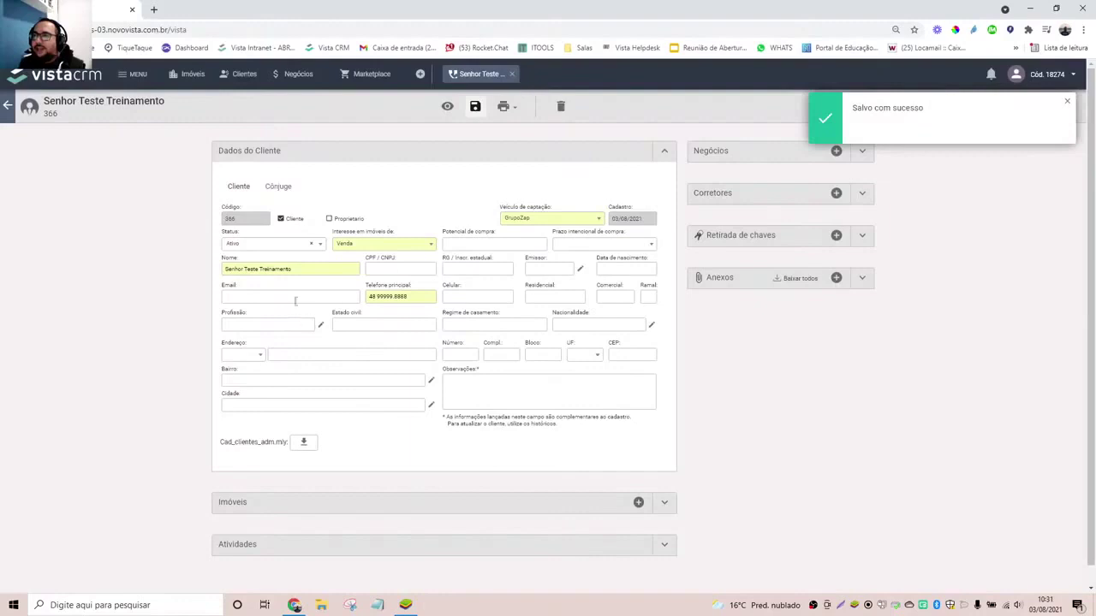
{"action": "scroll", "coordinate": [373, 253], "scroll_direction": "down", "scroll_amount": 1}
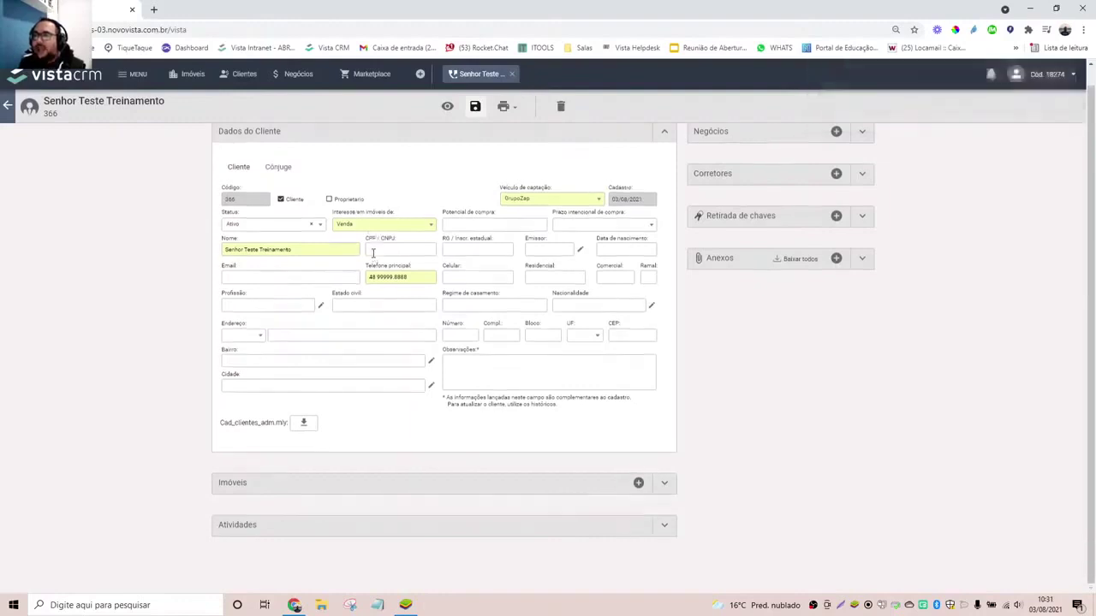
{"action": "scroll", "coordinate": [372, 252], "scroll_direction": "up", "scroll_amount": 1}
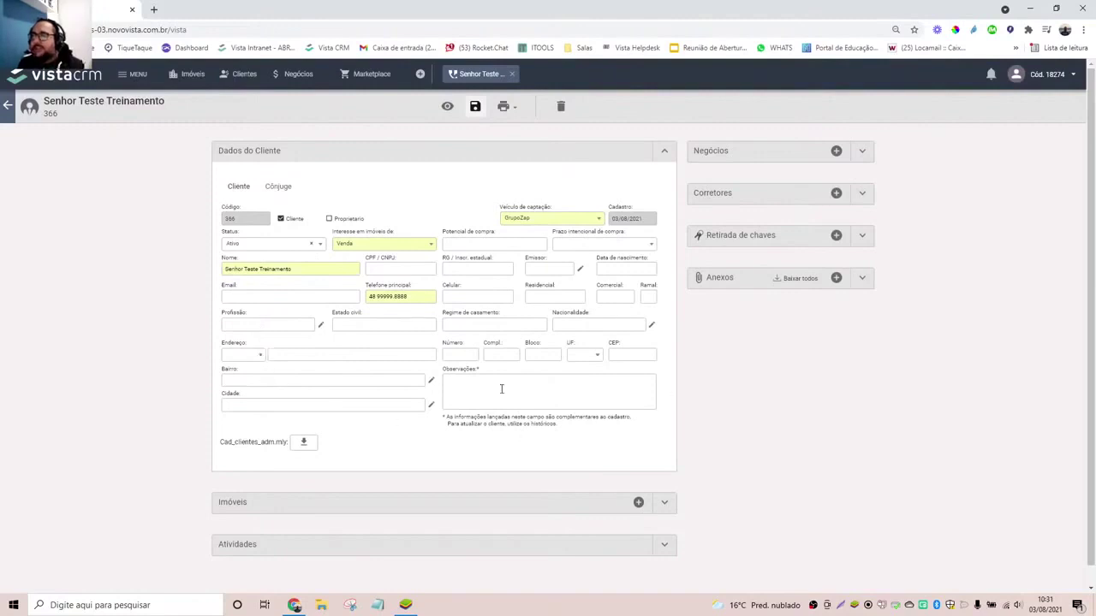
Expand the Imóveis section of the client's record and look over its contents.
{"action": "scroll", "coordinate": [501, 389], "scroll_direction": "down", "scroll_amount": 1}
{"action": "left_click", "coordinate": [665, 485]}
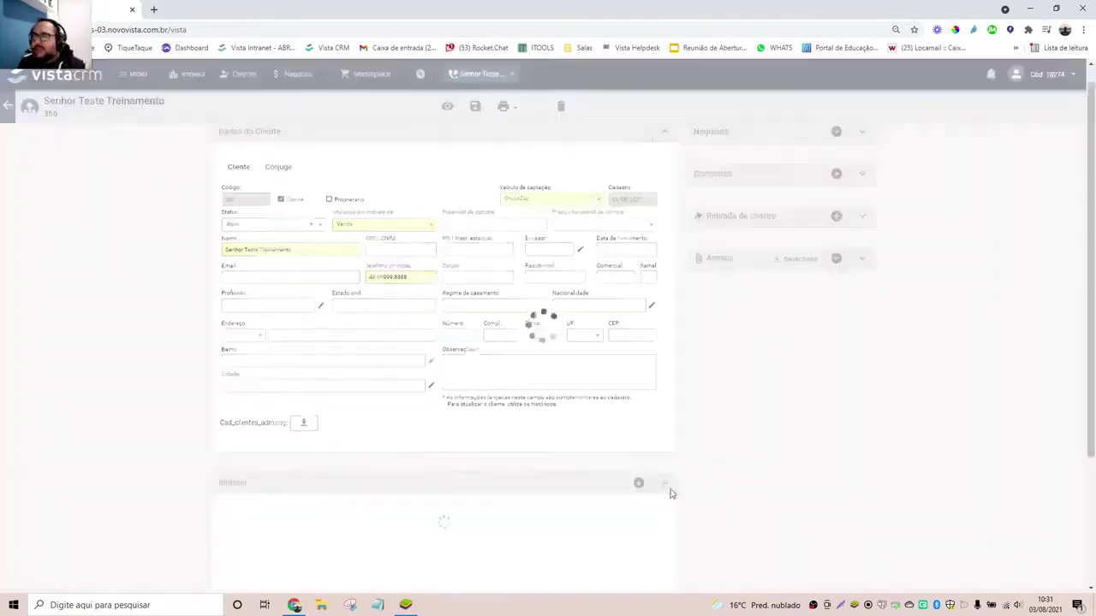
{"action": "scroll", "coordinate": [721, 482], "scroll_direction": "down", "scroll_amount": 2}
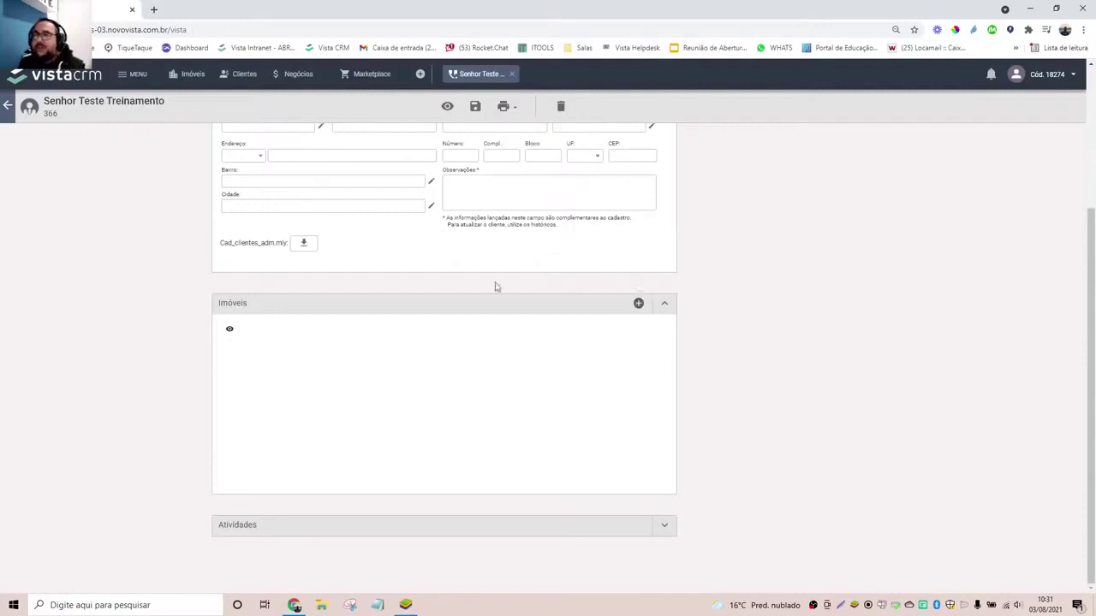
{"action": "scroll", "coordinate": [680, 444], "scroll_direction": "up", "scroll_amount": 2}
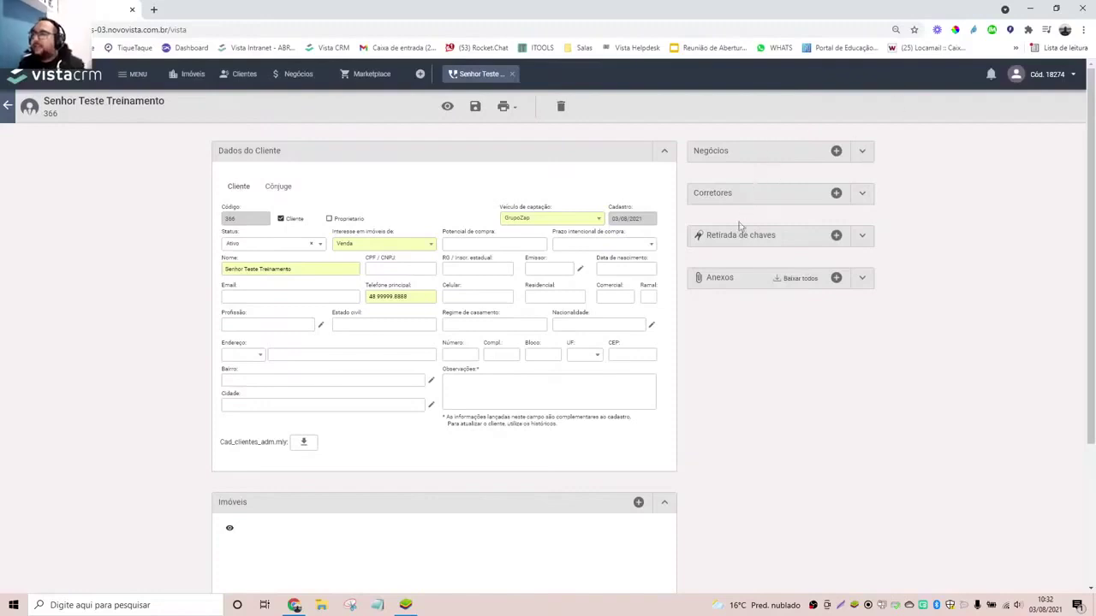
Look into the client's Negócios and Corretores sections and check the options for adding a broker.
{"action": "left_click", "coordinate": [862, 151]}
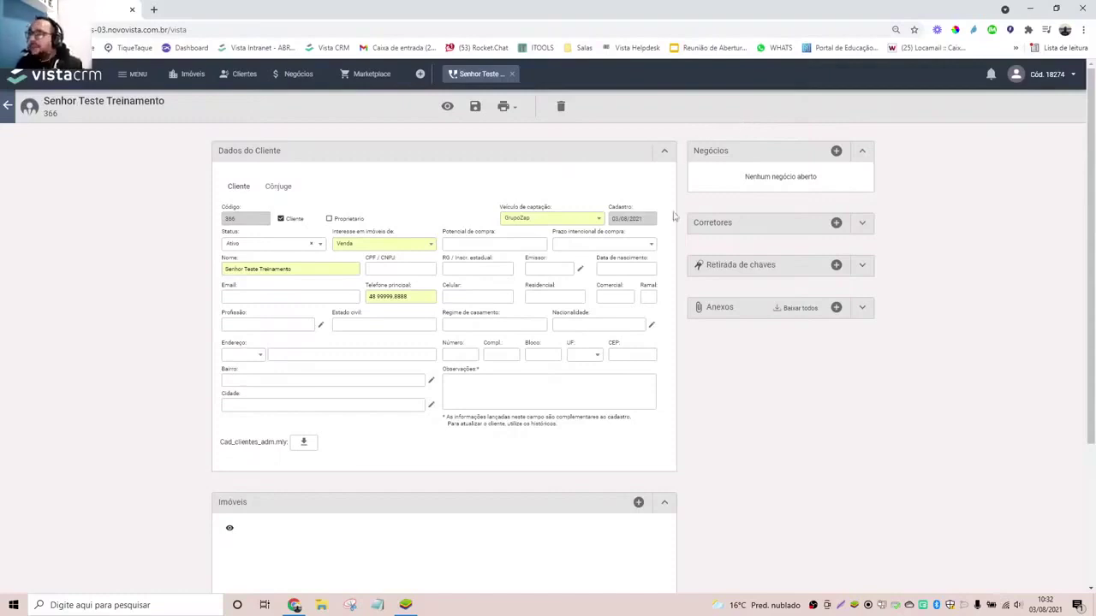
{"action": "left_click", "coordinate": [862, 223]}
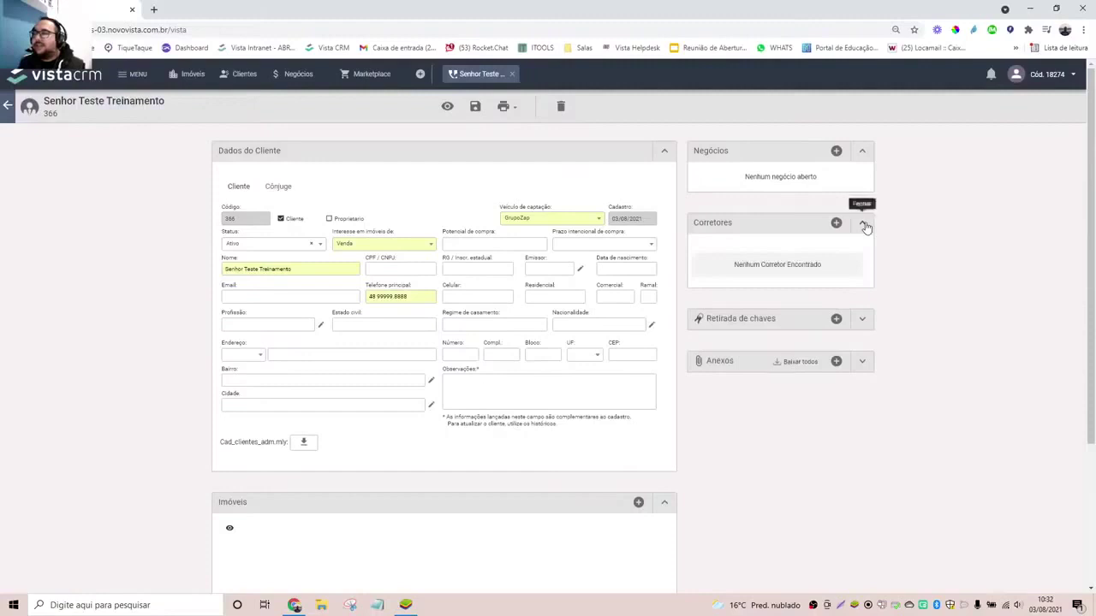
{"action": "left_click", "coordinate": [860, 223]}
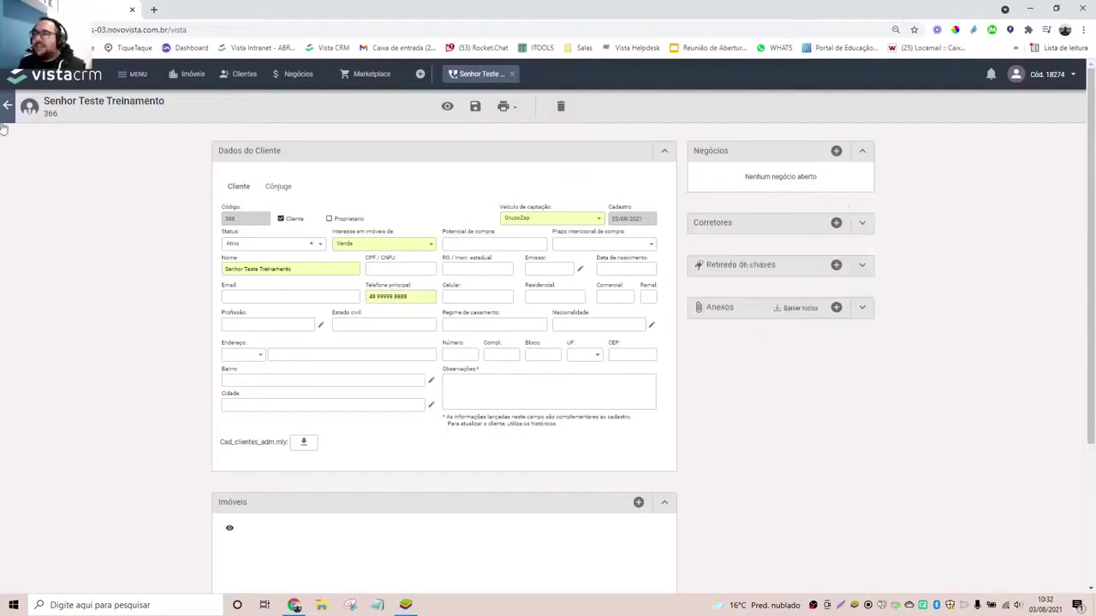
{"action": "left_click", "coordinate": [837, 223]}
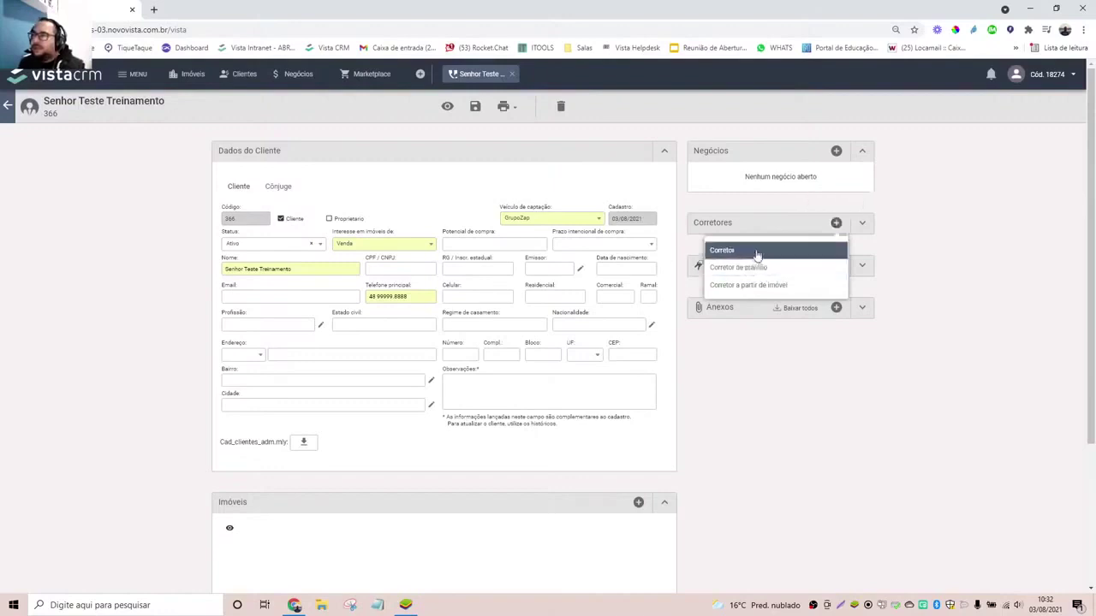
{"action": "left_click", "coordinate": [1015, 250]}
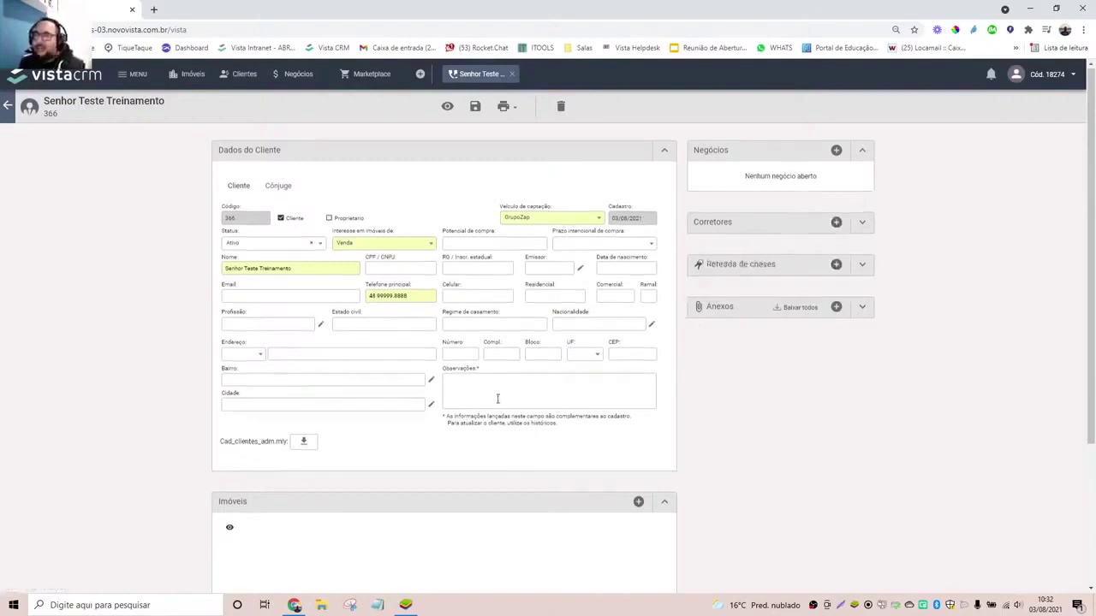
Start a new property interest profile for the client and set its category to Apartamento.
{"action": "scroll", "coordinate": [497, 398], "scroll_direction": "down", "scroll_amount": 3}
{"action": "scroll", "coordinate": [497, 403], "scroll_direction": "up", "scroll_amount": 2}
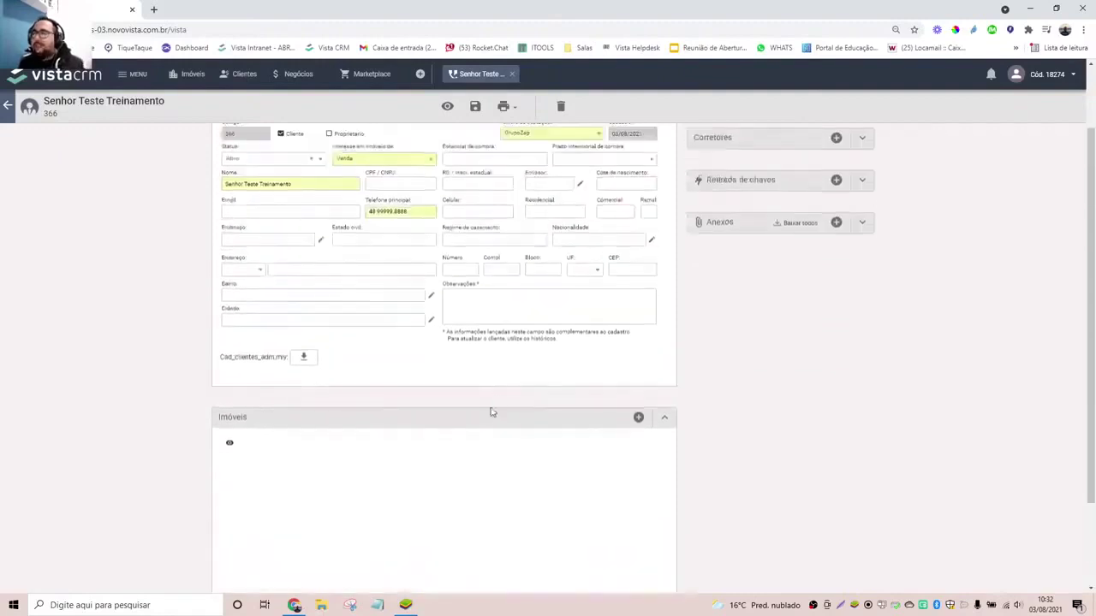
{"action": "scroll", "coordinate": [490, 418], "scroll_direction": "down", "scroll_amount": 2}
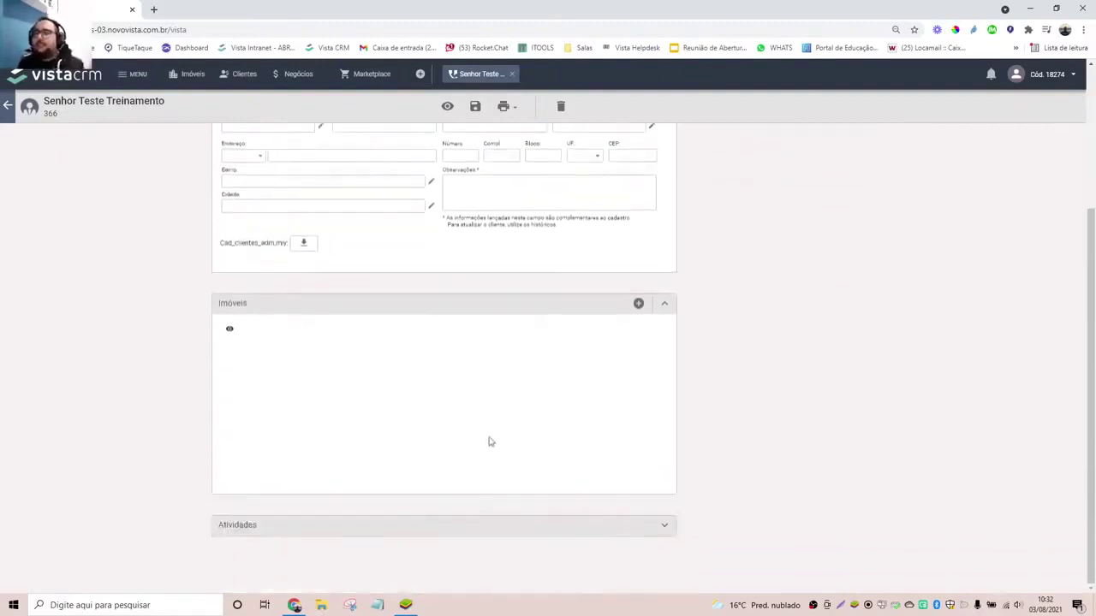
{"action": "left_click", "coordinate": [638, 304]}
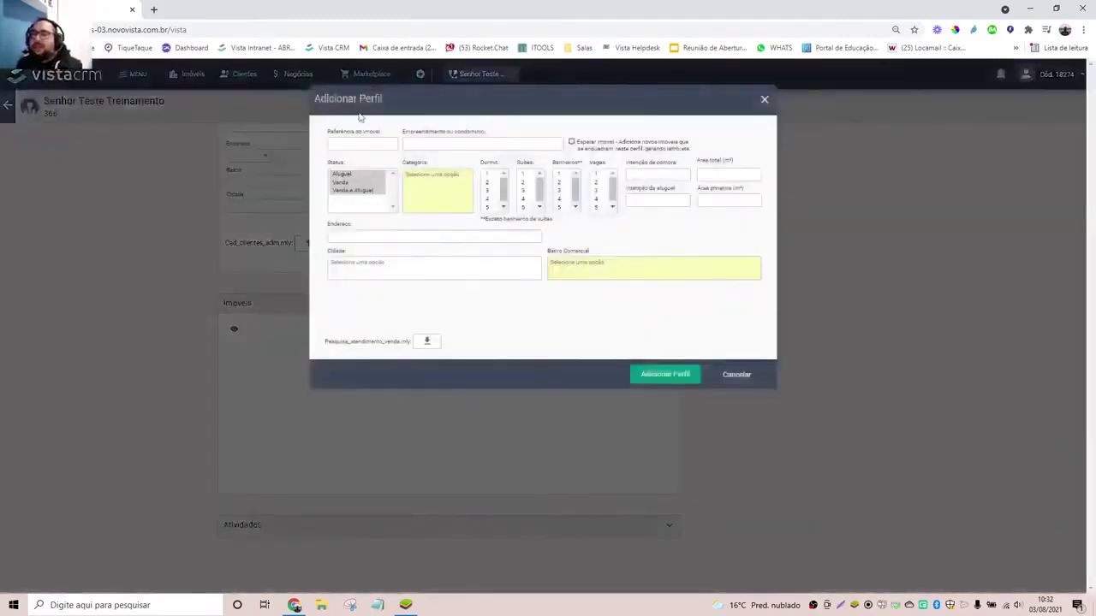
{"action": "left_click", "coordinate": [422, 184]}
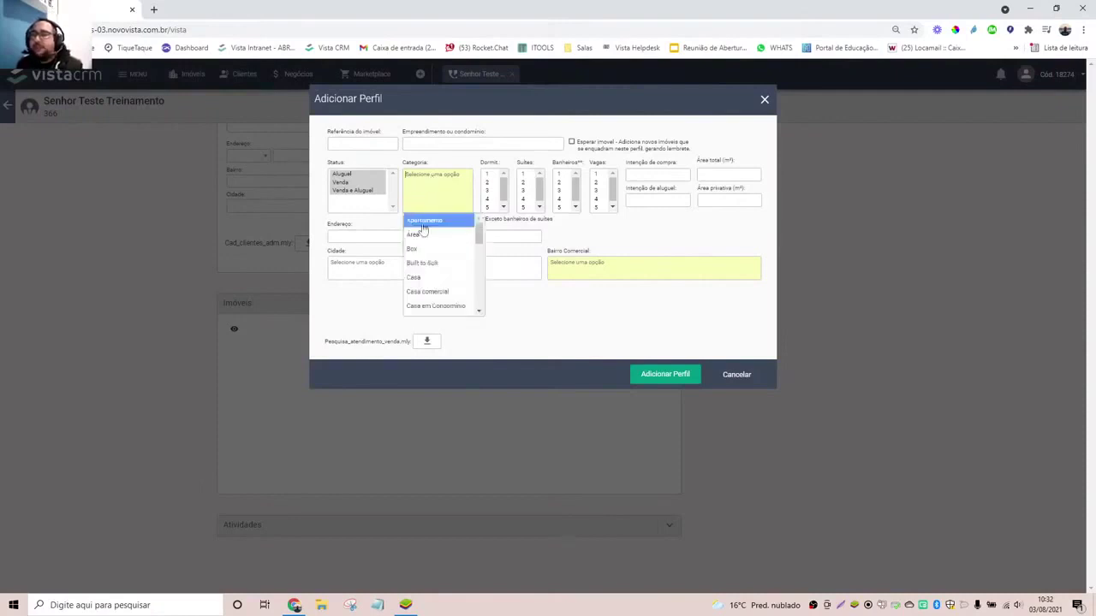
{"action": "left_click", "coordinate": [424, 221]}
Set the profile's Bairro Comercial to Bela Vista and add the profile to the client's record.
{"action": "left_click", "coordinate": [619, 271]}
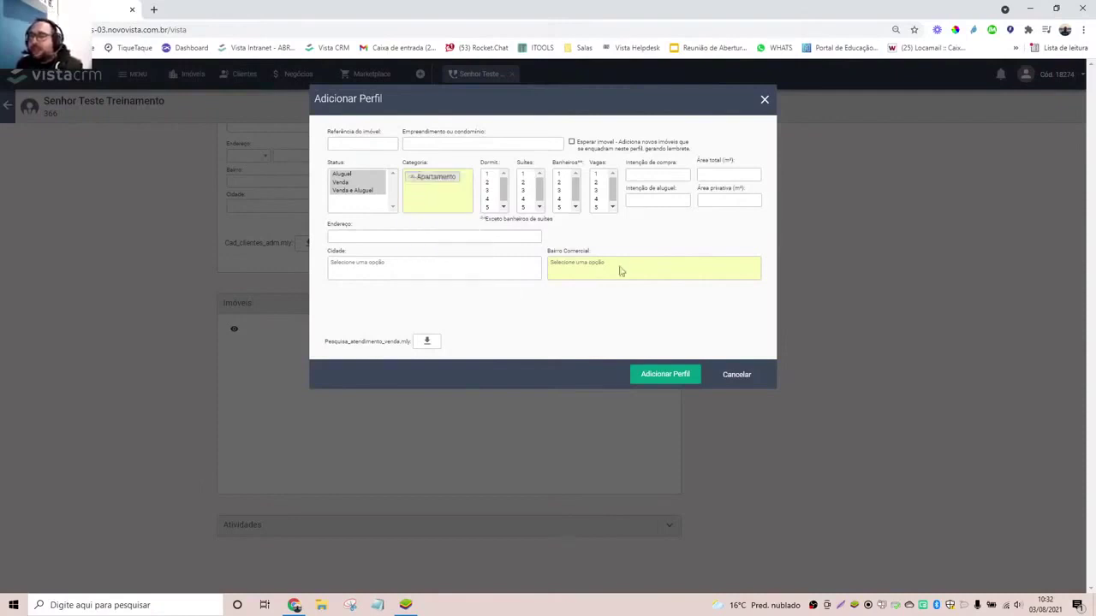
{"action": "left_click", "coordinate": [620, 270]}
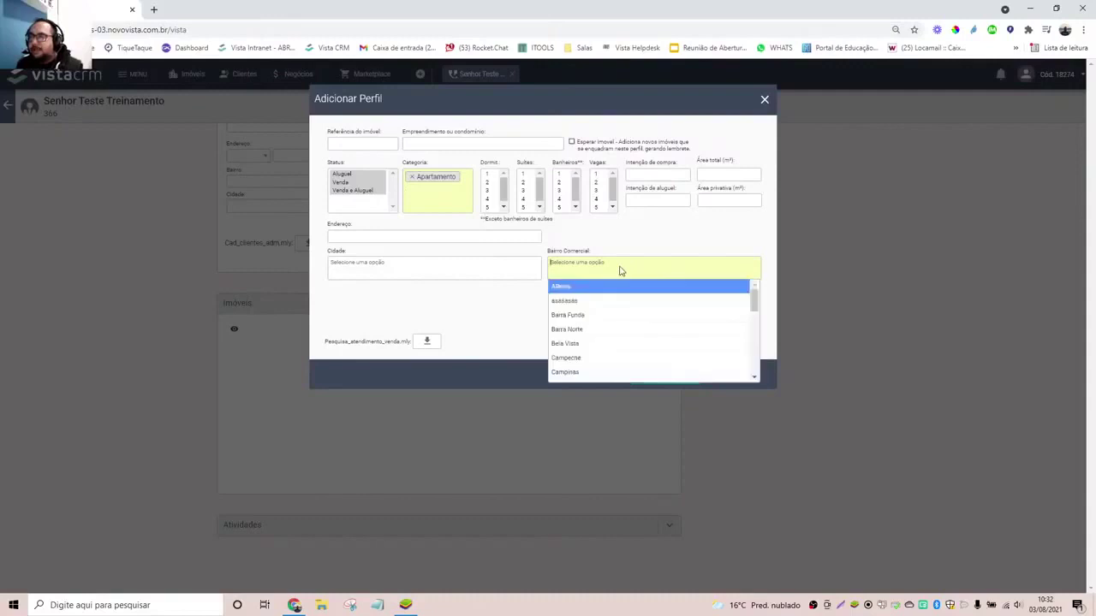
{"action": "left_click", "coordinate": [591, 345]}
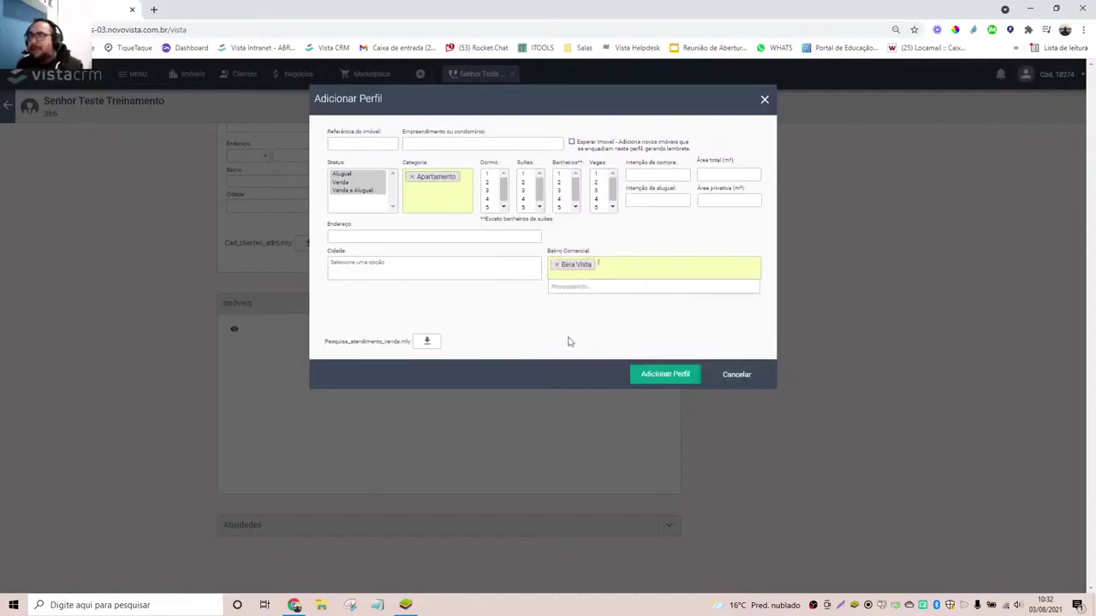
{"action": "left_click", "coordinate": [478, 321]}
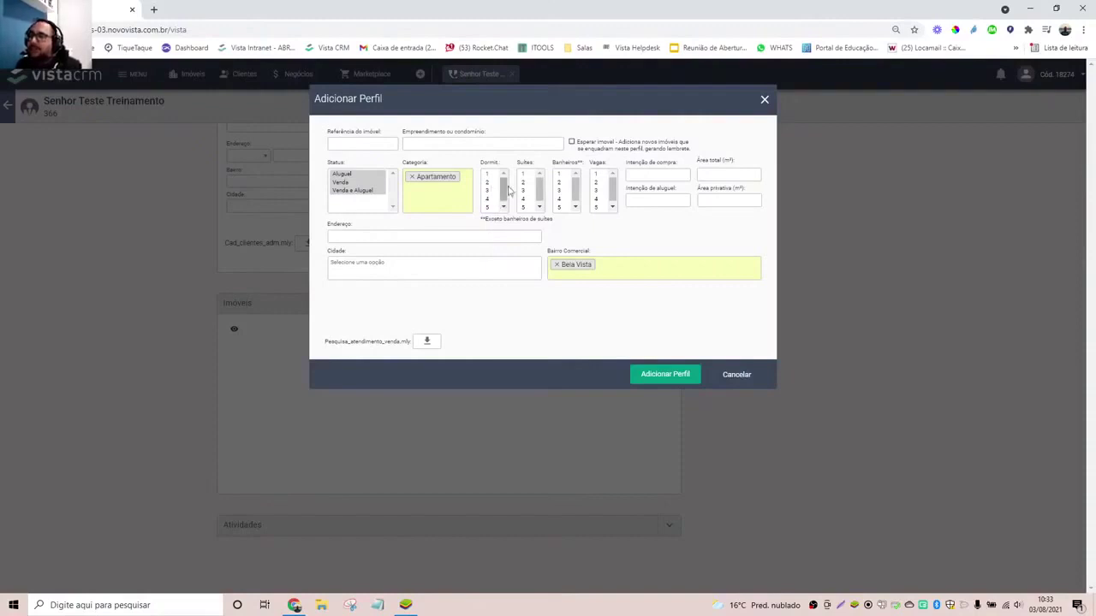
{"action": "left_click", "coordinate": [664, 375]}
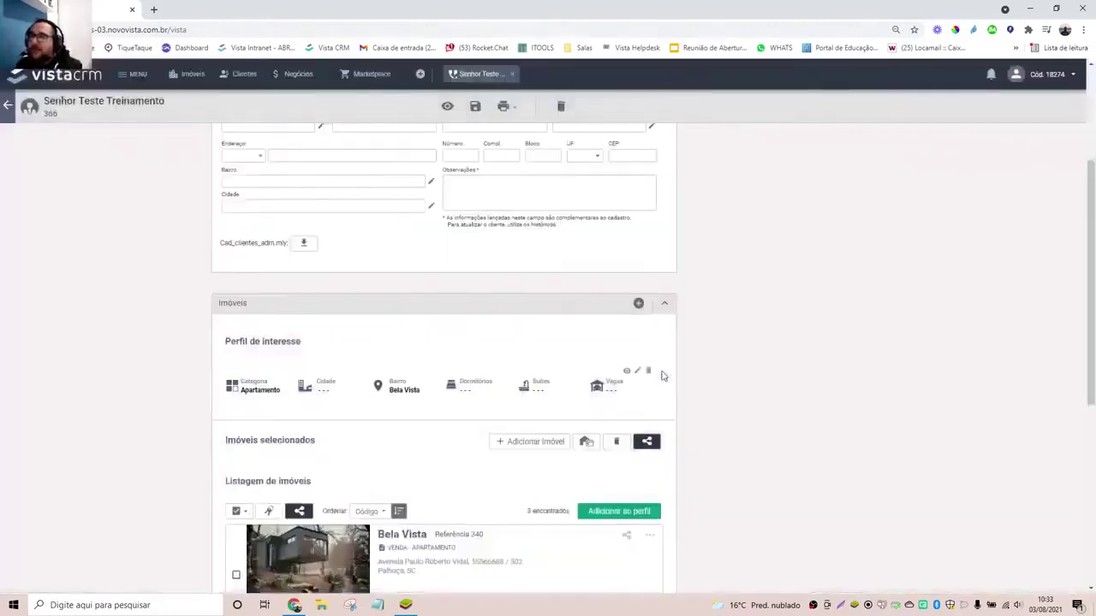
Look over the client's interest profile and the properties listed for it.
{"action": "scroll", "coordinate": [662, 375], "scroll_direction": "down", "scroll_amount": 5}
{"action": "scroll", "coordinate": [662, 375], "scroll_direction": "up", "scroll_amount": 3}
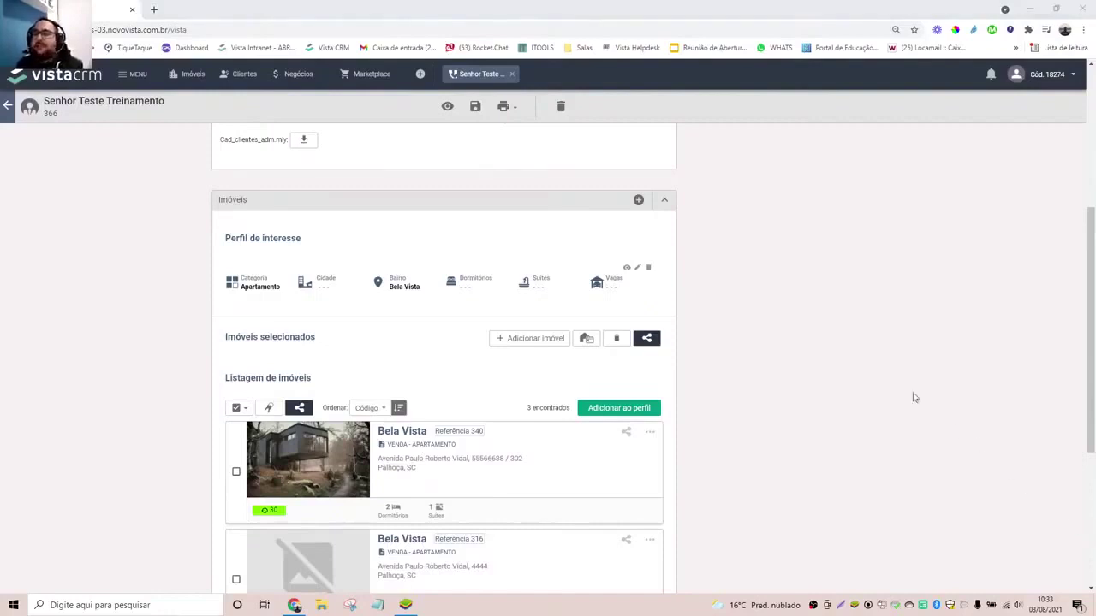
{"action": "left_click", "coordinate": [650, 434]}
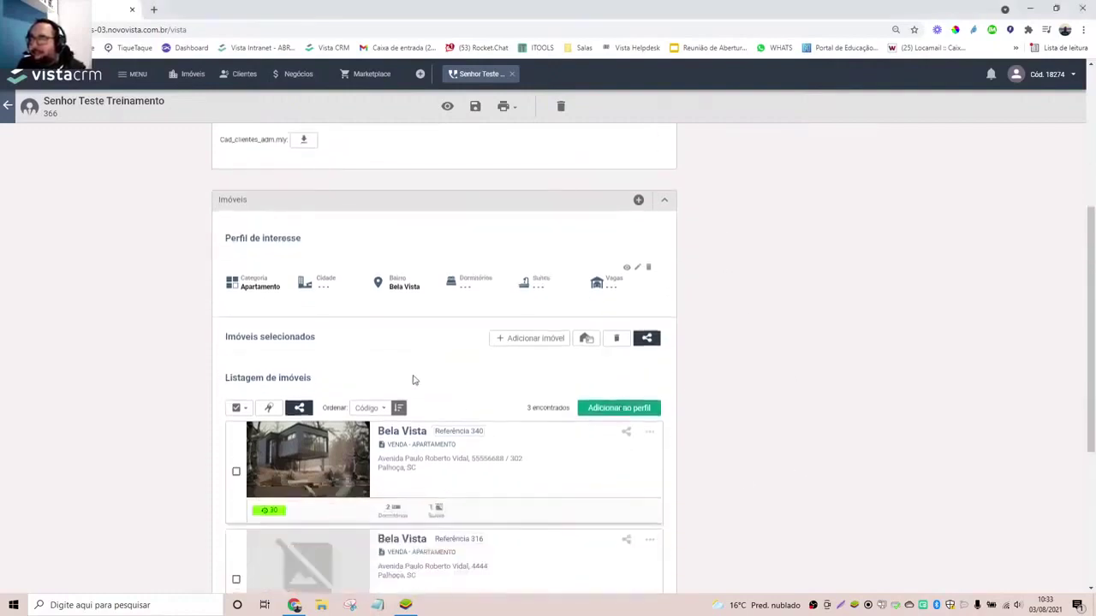
{"action": "scroll", "coordinate": [329, 335], "scroll_direction": "down", "scroll_amount": 2}
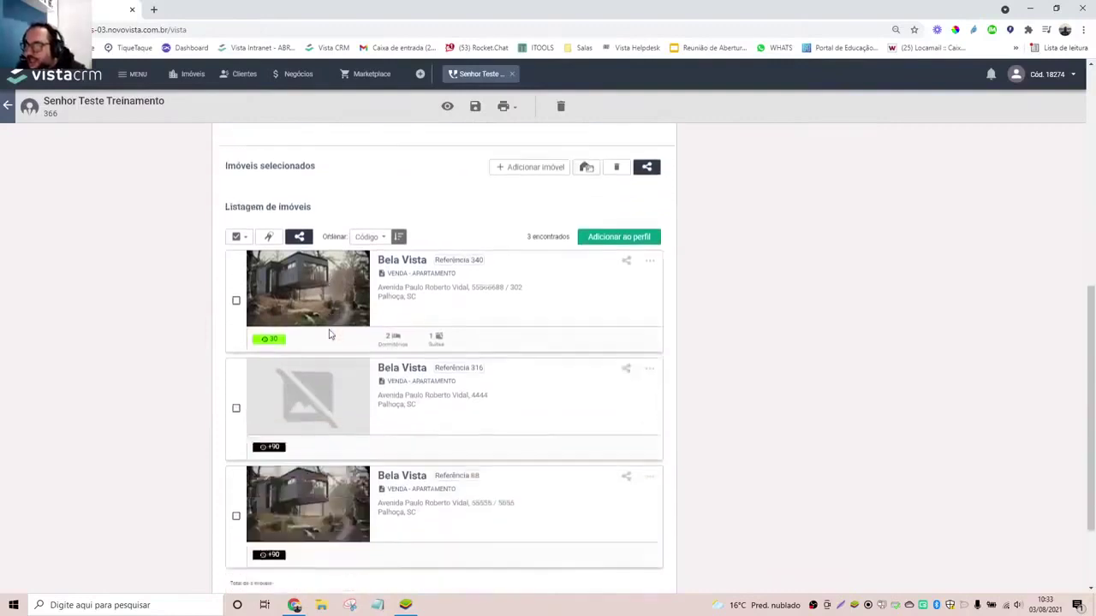
{"action": "scroll", "coordinate": [399, 237], "scroll_direction": "up", "scroll_amount": 1}
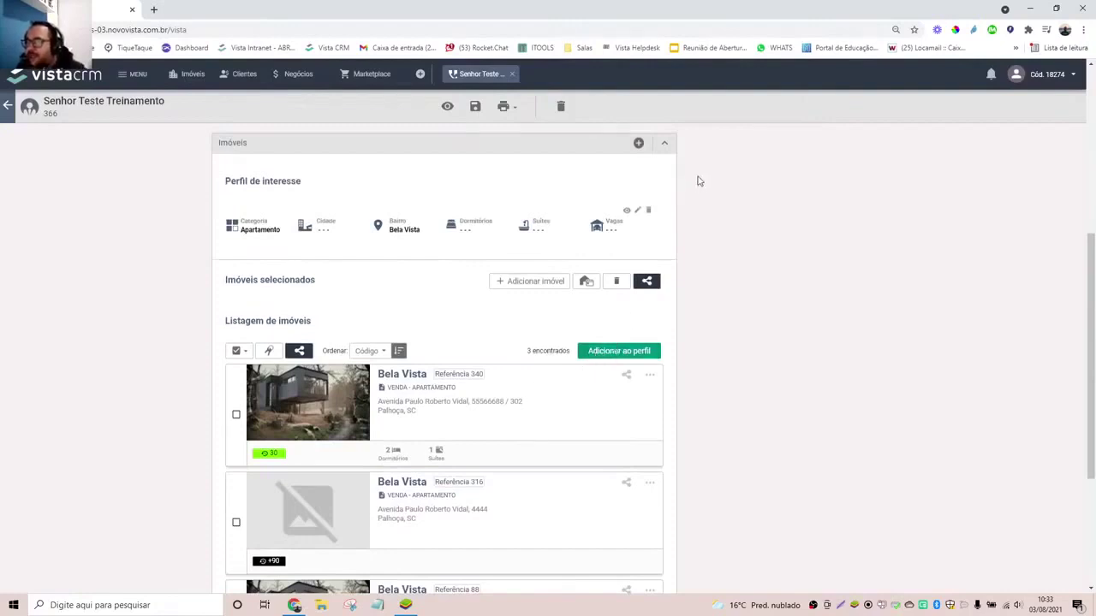
Try the Esperar imóvel option in the client's interest profile and discard the edit.
{"action": "left_click", "coordinate": [637, 211]}
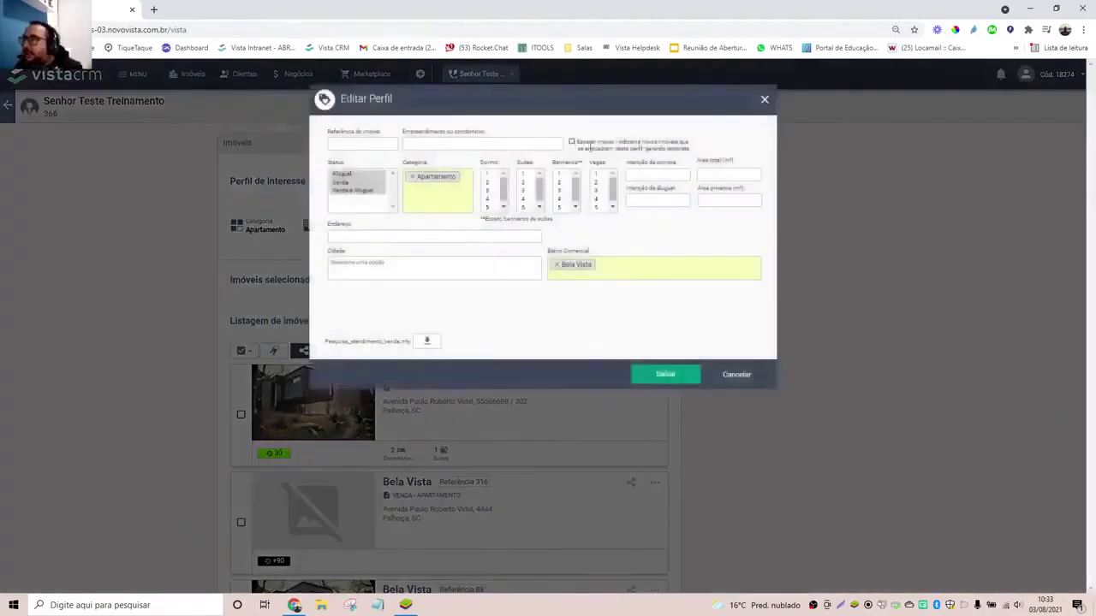
{"action": "left_click", "coordinate": [571, 143]}
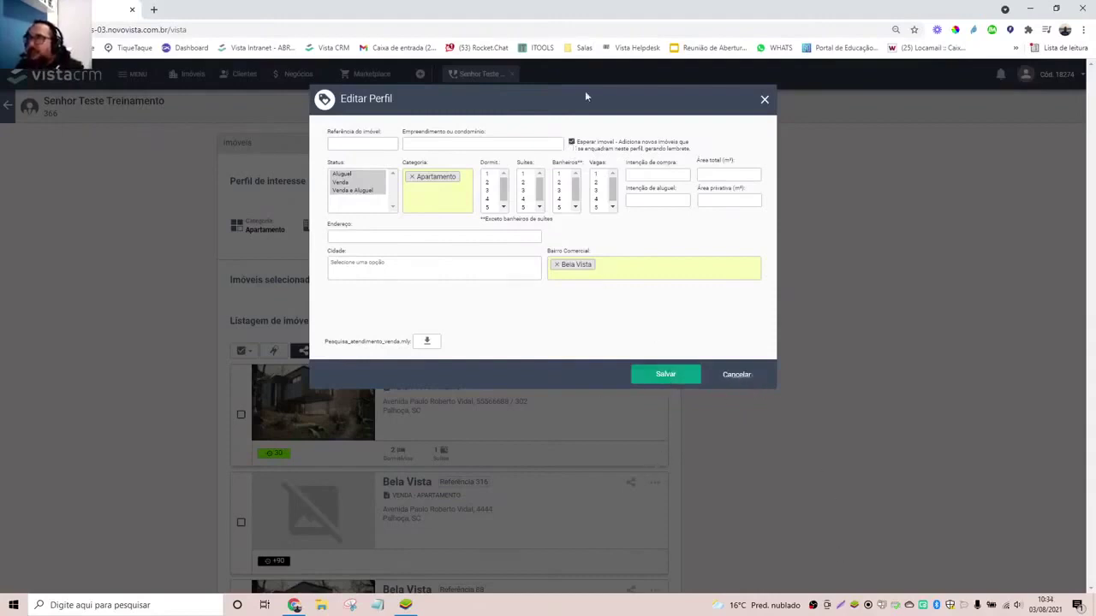
{"action": "left_click", "coordinate": [738, 375]}
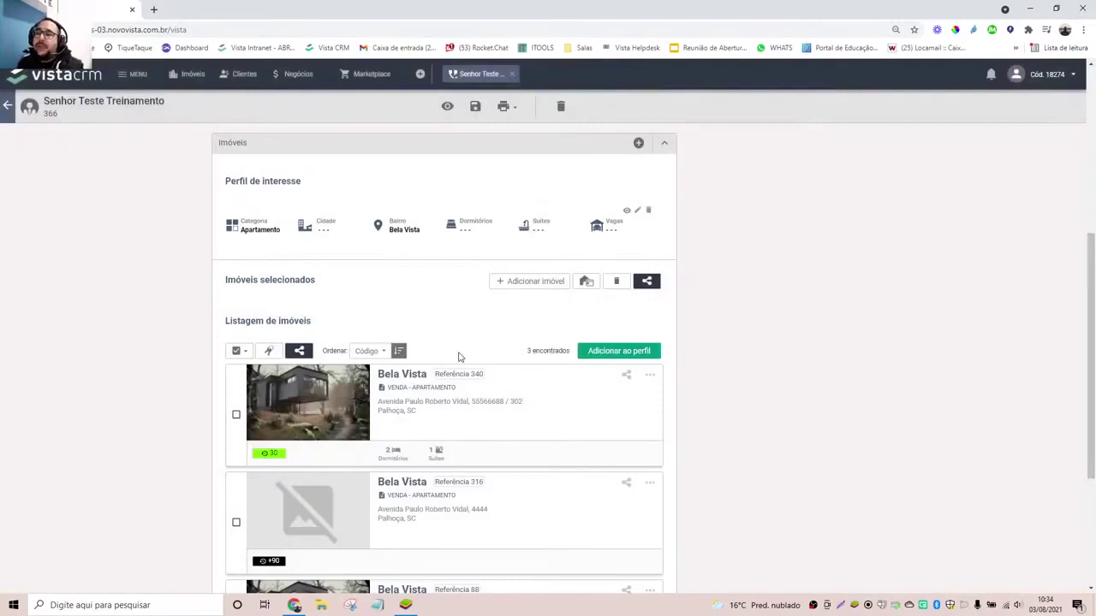
Locate the Lembretes module and review the Bela Vista apartments listed for the client's profile.
{"action": "left_click", "coordinate": [124, 75]}
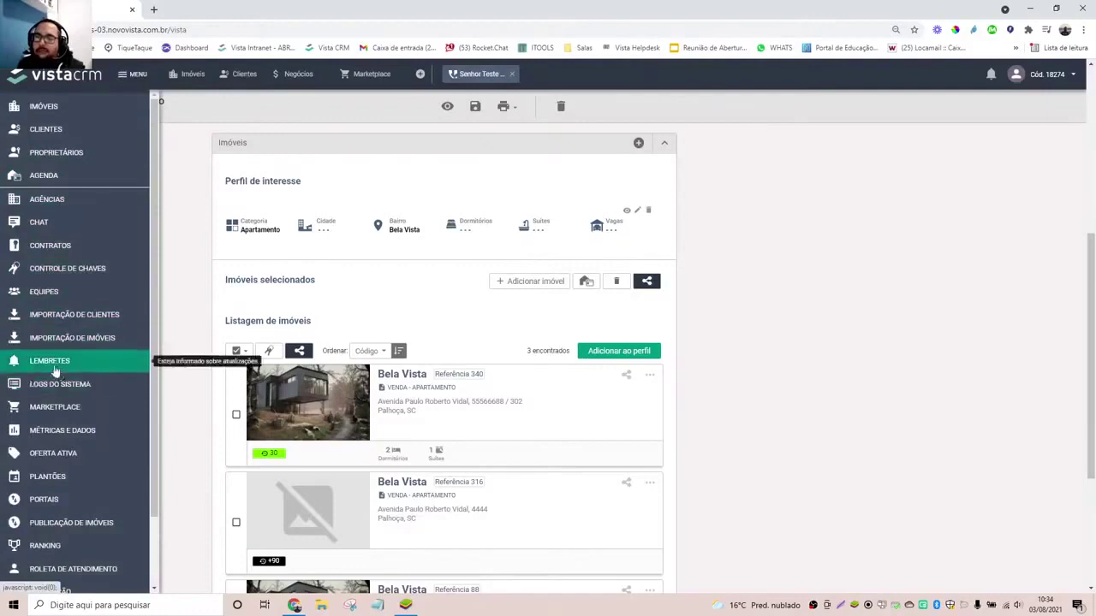
{"action": "left_click", "coordinate": [950, 387]}
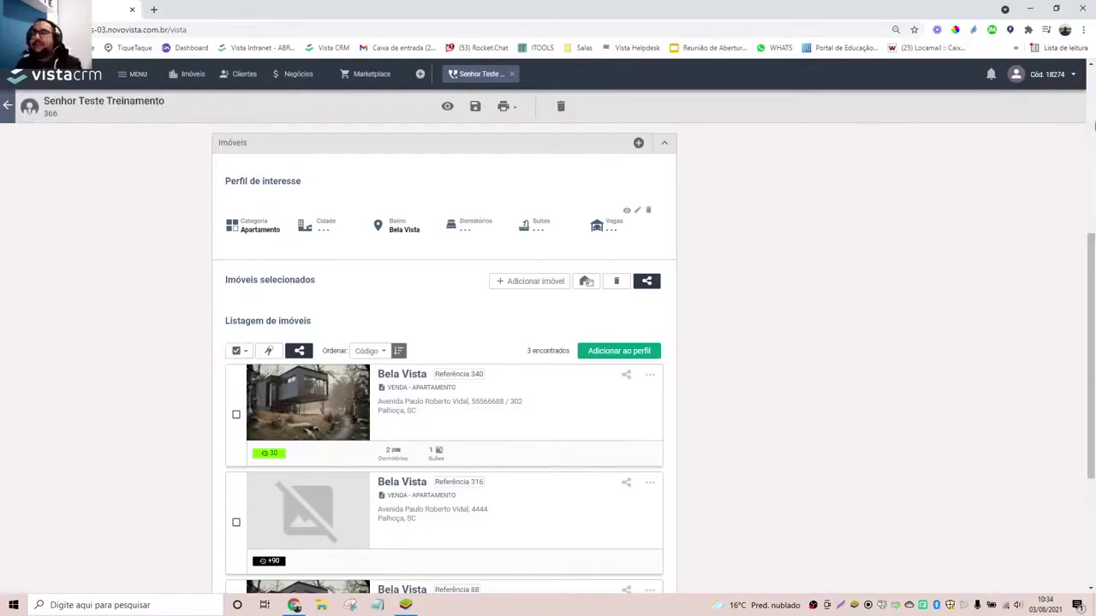
{"action": "scroll", "coordinate": [689, 413], "scroll_direction": "down", "scroll_amount": 3}
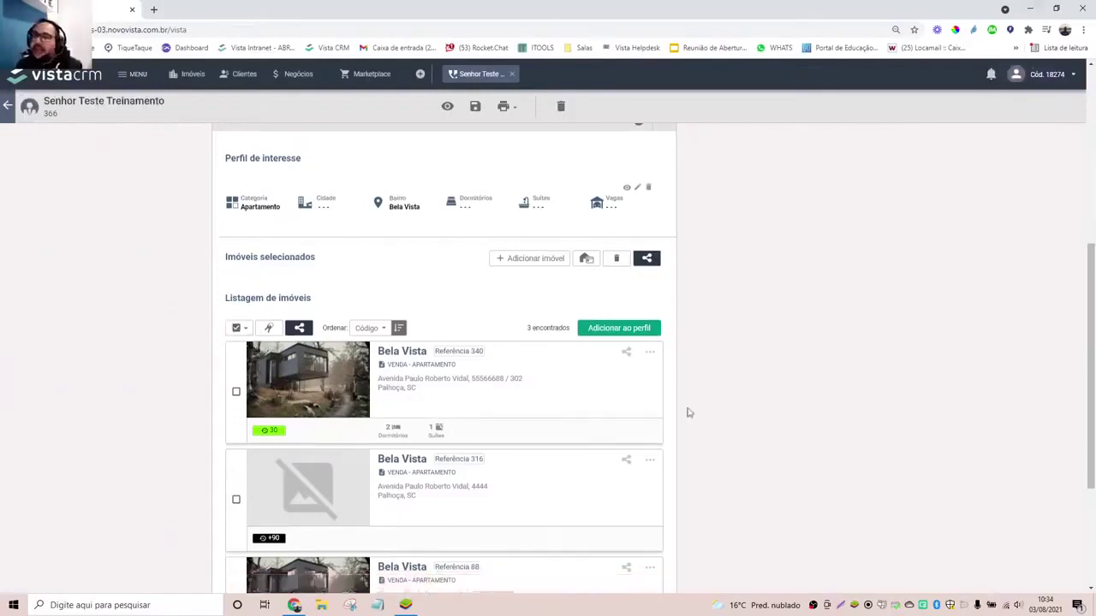
{"action": "scroll", "coordinate": [689, 414], "scroll_direction": "up", "scroll_amount": 1}
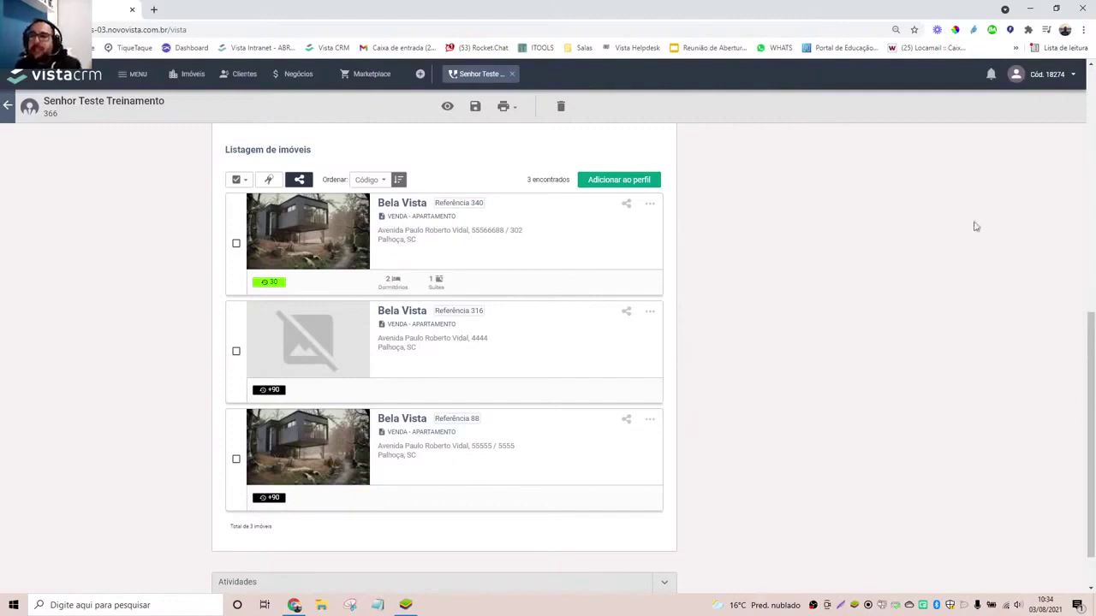
{"action": "scroll", "coordinate": [869, 313], "scroll_direction": "up", "scroll_amount": 2}
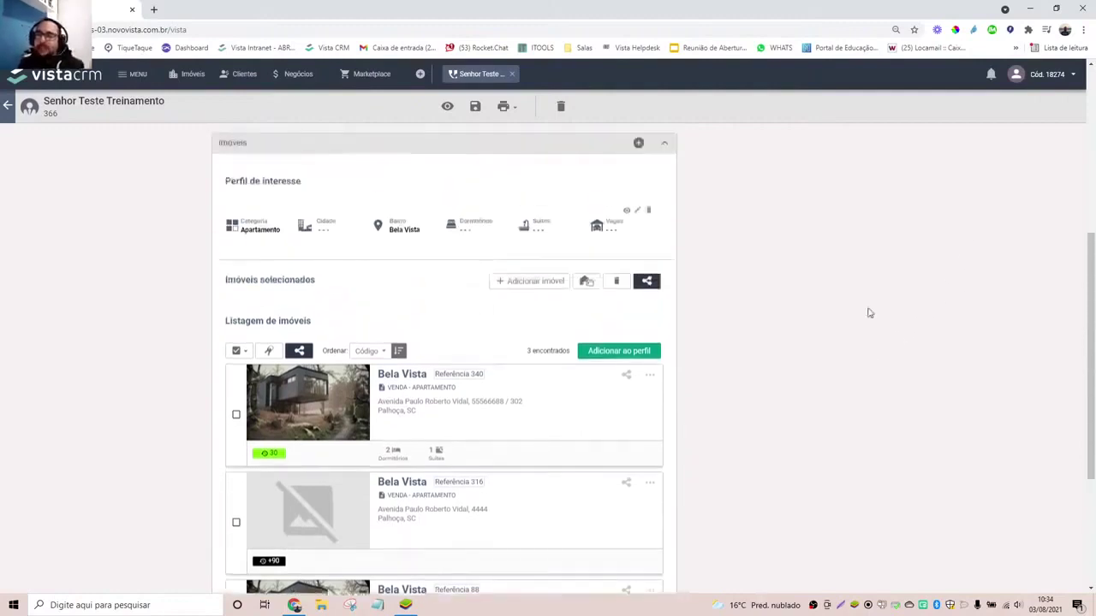
{"action": "scroll", "coordinate": [868, 311], "scroll_direction": "down", "scroll_amount": 3}
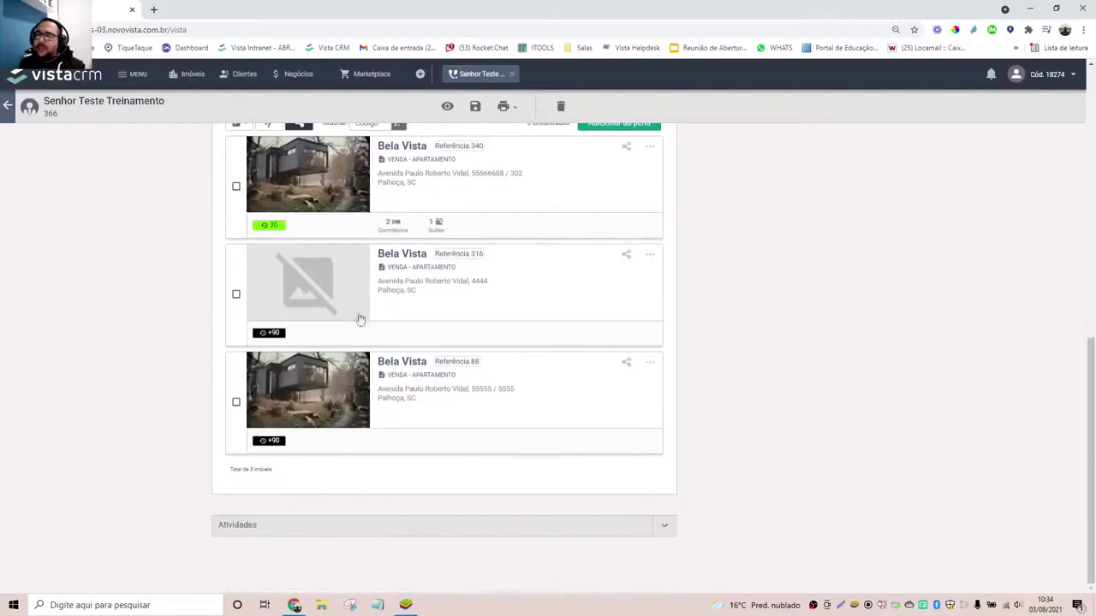
{"action": "scroll", "coordinate": [537, 366], "scroll_direction": "up", "scroll_amount": 1}
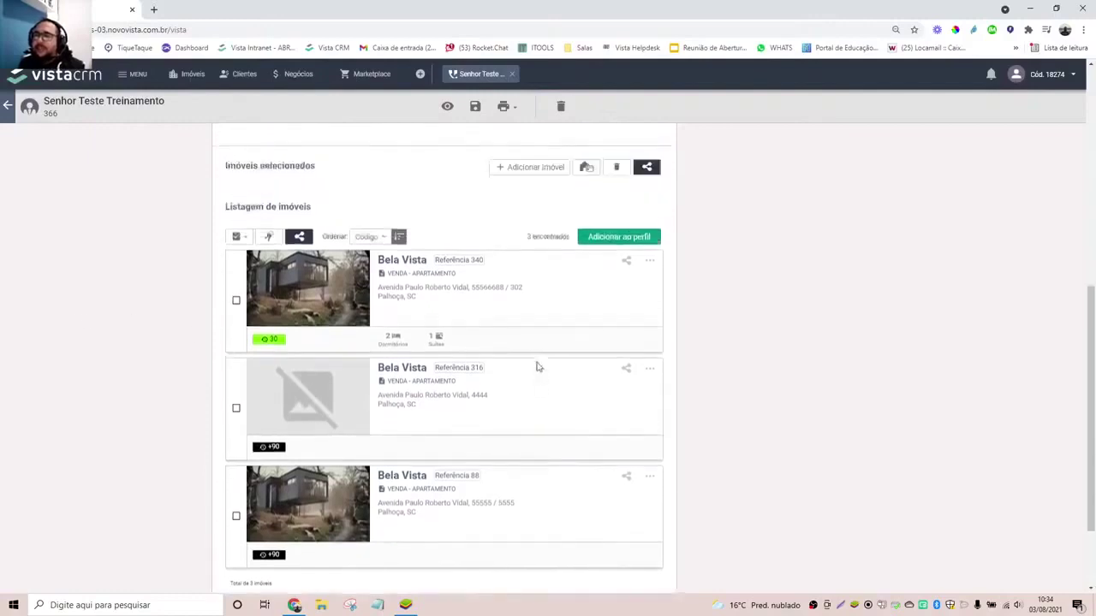
Select the Bela Vista apartment with reference 340 and add it to the client's profile.
{"action": "left_click", "coordinate": [236, 301]}
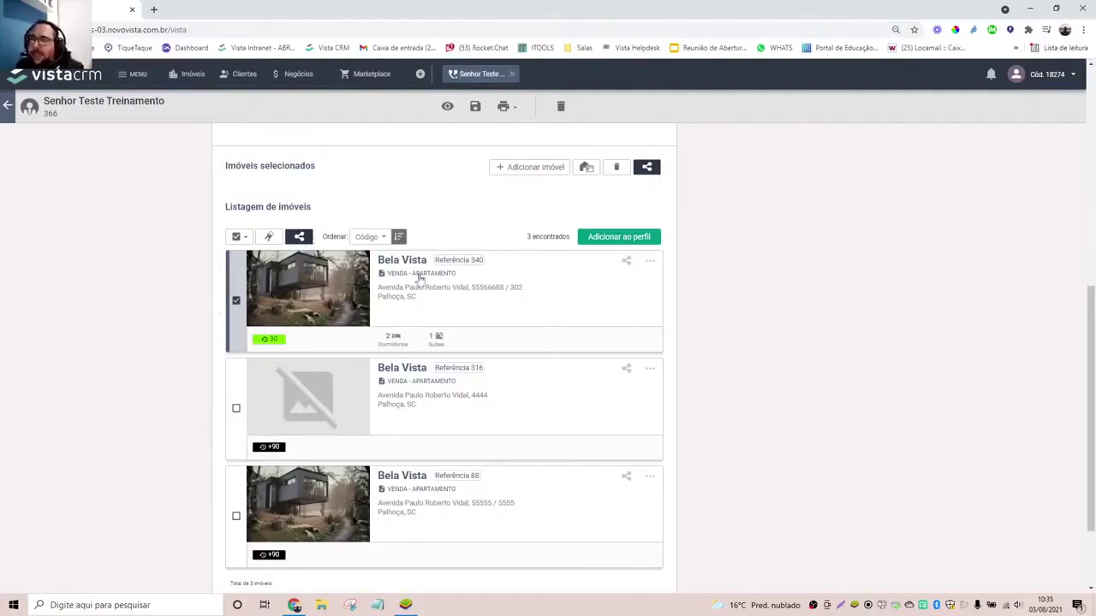
{"action": "scroll", "coordinate": [295, 330], "scroll_direction": "up", "scroll_amount": 2}
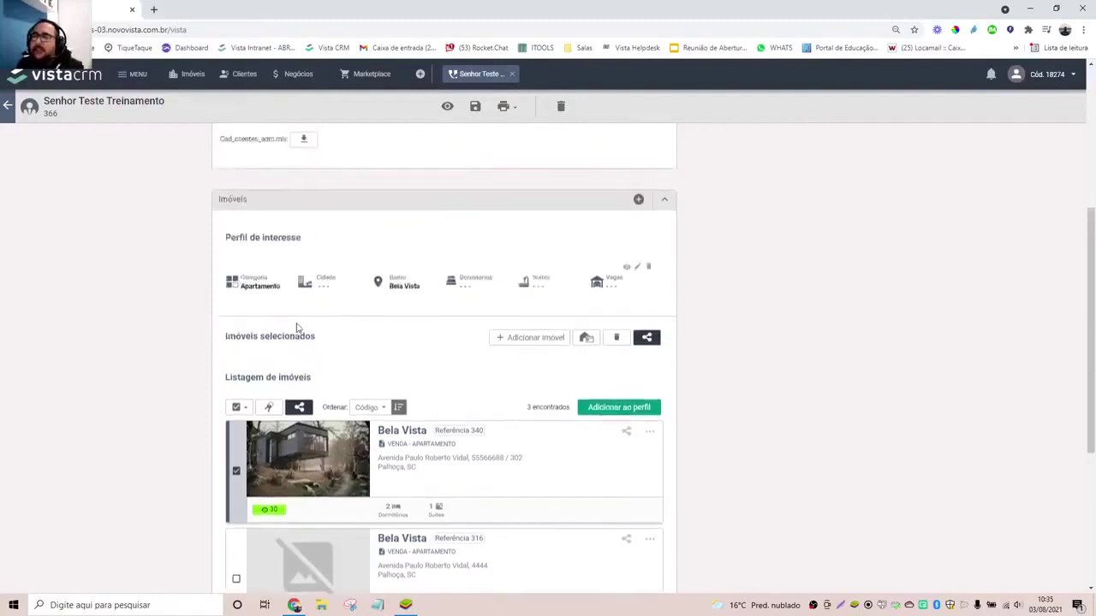
{"action": "scroll", "coordinate": [297, 329], "scroll_direction": "down", "scroll_amount": 1}
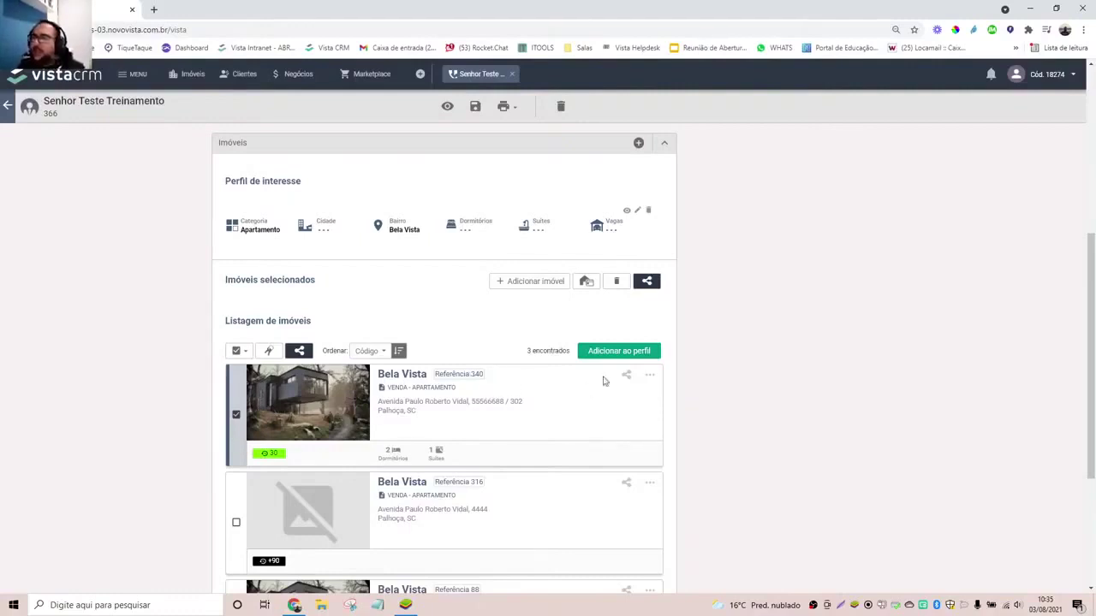
{"action": "left_click", "coordinate": [622, 357]}
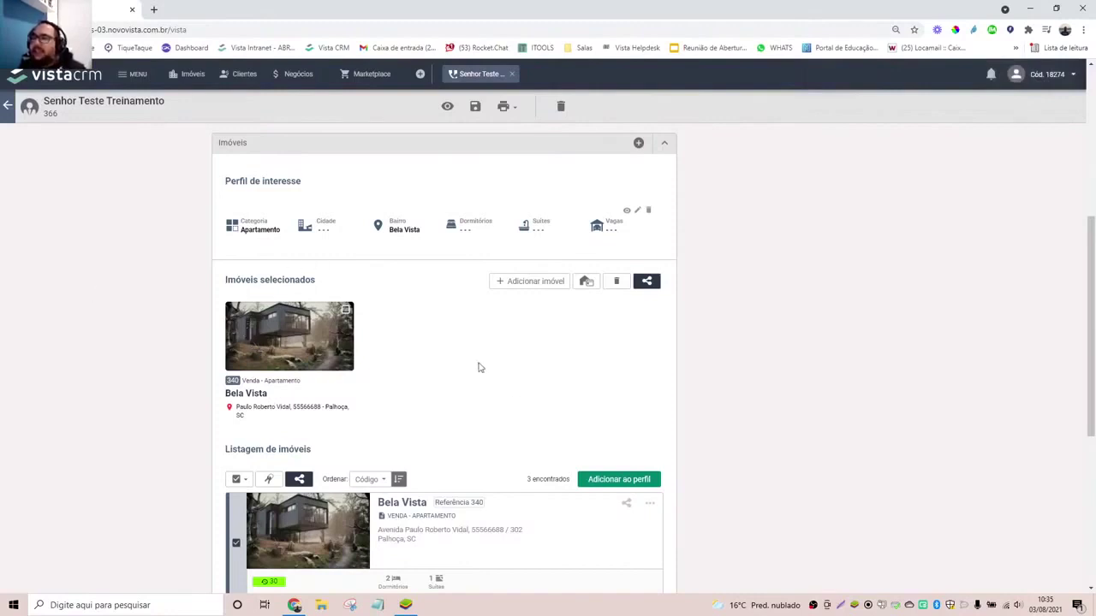
Expand the client's Atividades section and look over the planned and completed activities.
{"action": "scroll", "coordinate": [503, 381], "scroll_direction": "down", "scroll_amount": 5}
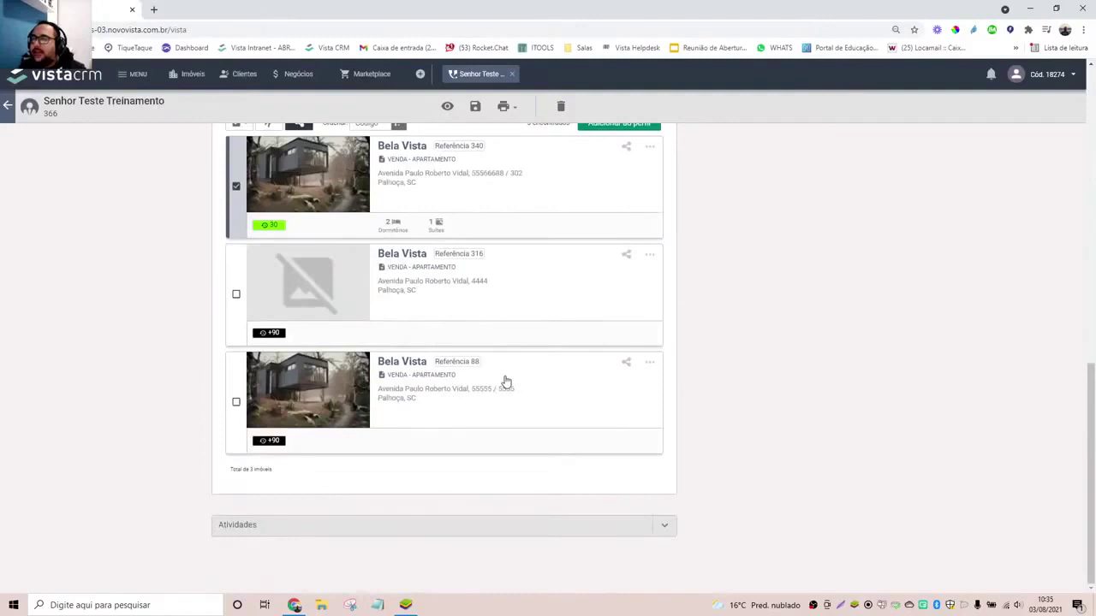
{"action": "left_click", "coordinate": [660, 526]}
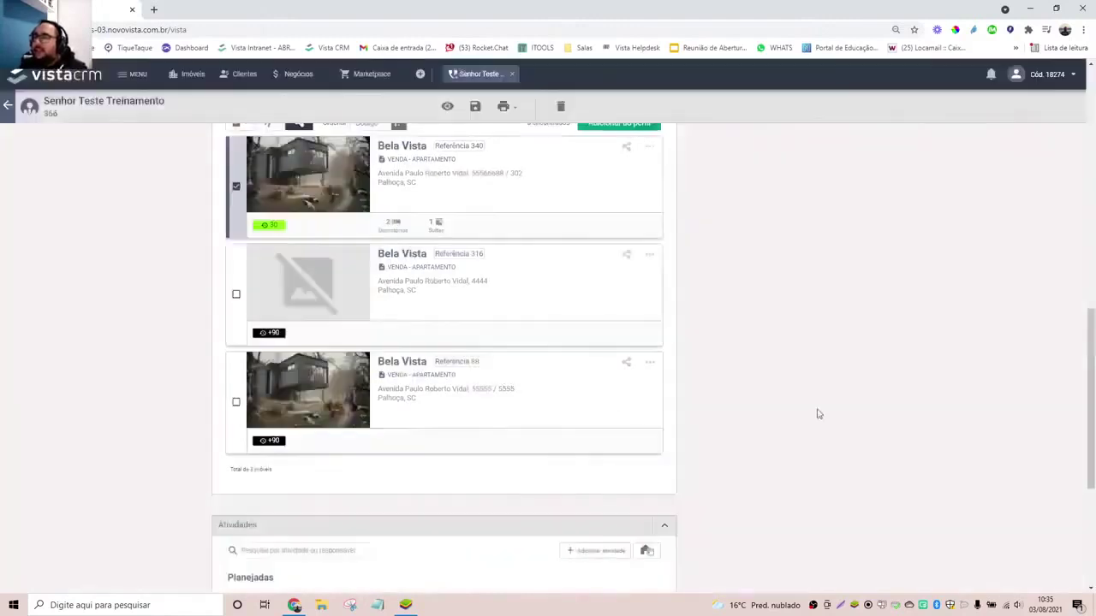
{"action": "scroll", "coordinate": [817, 414], "scroll_direction": "down", "scroll_amount": 3}
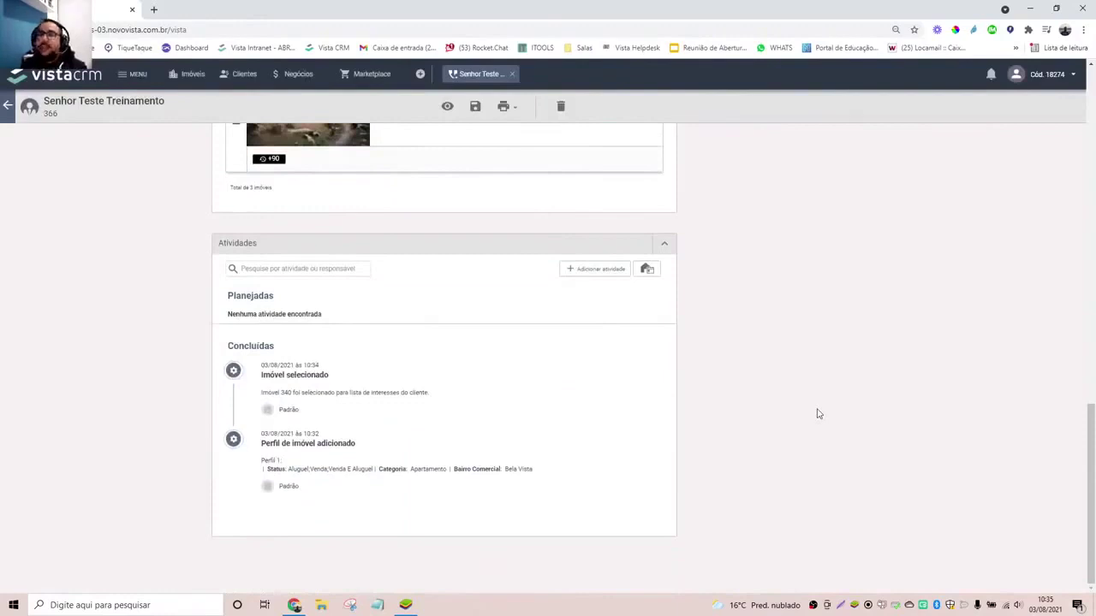
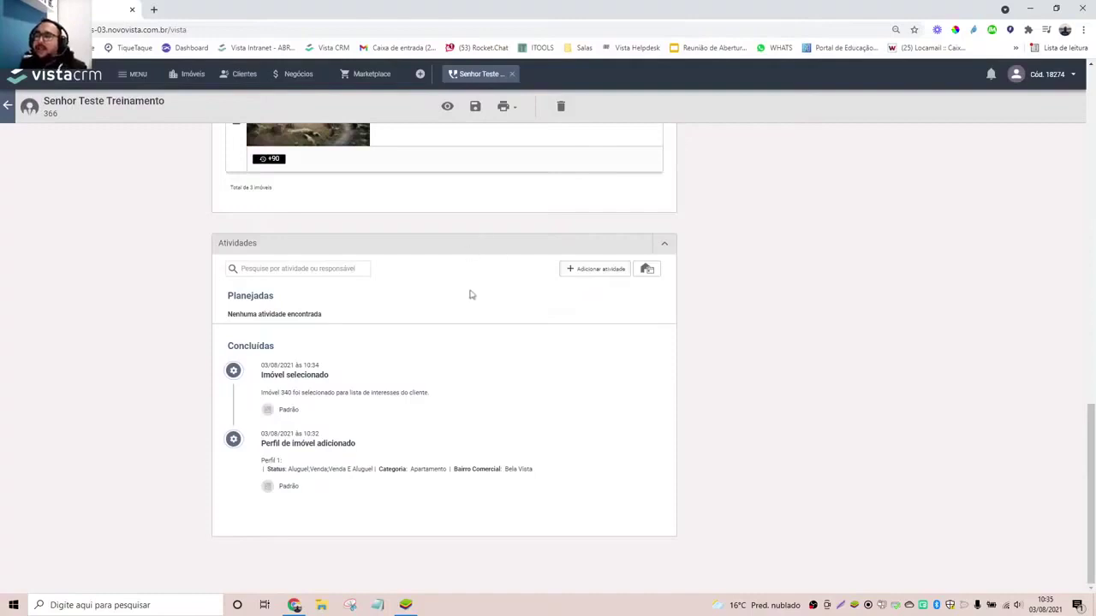
Start a new activity for the client, check its category options and browse the users available as Responsável.
{"action": "left_click", "coordinate": [587, 268]}
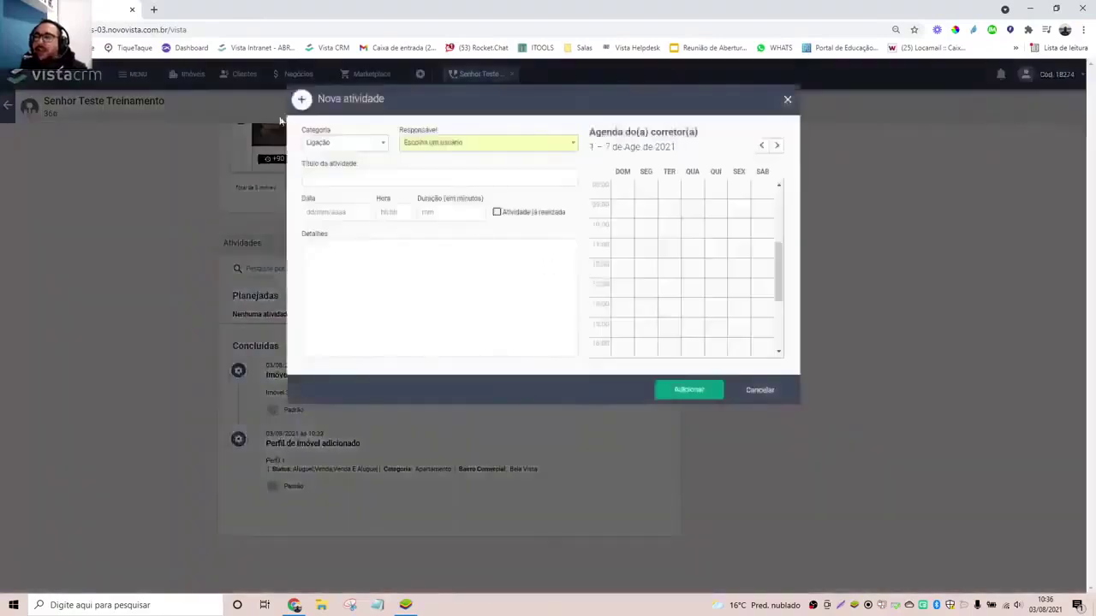
{"action": "left_click", "coordinate": [366, 150]}
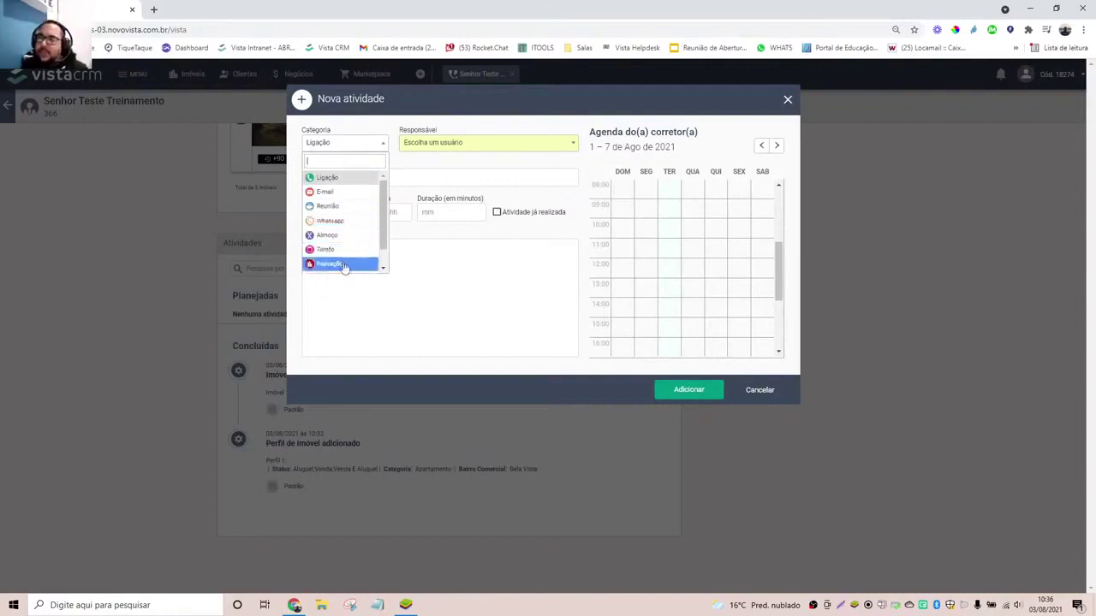
{"action": "left_click", "coordinate": [466, 177]}
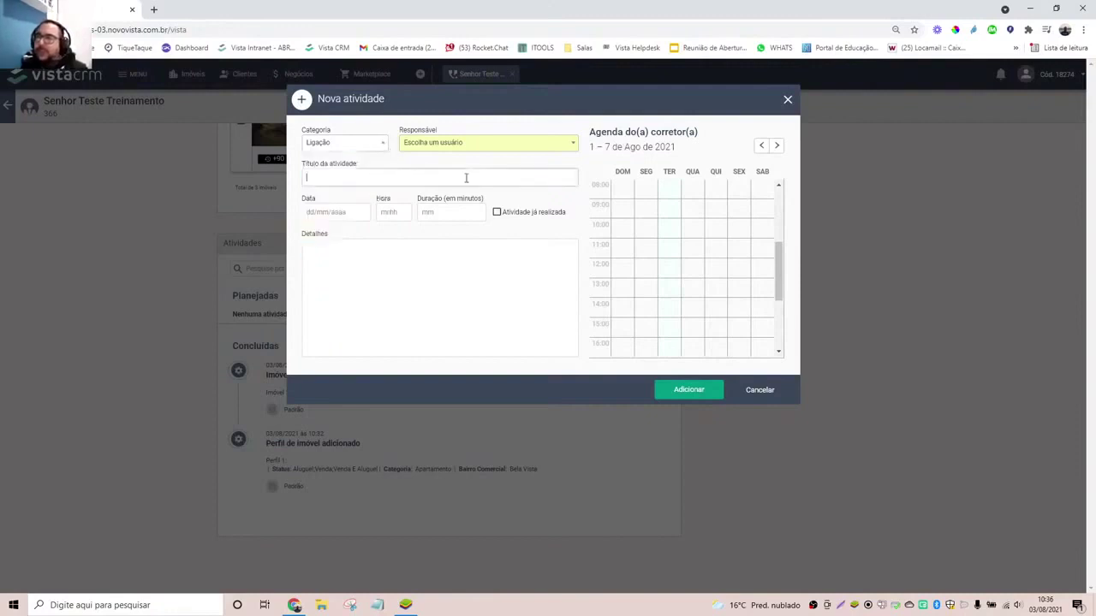
{"action": "left_click", "coordinate": [571, 142]}
{"action": "scroll", "coordinate": [454, 208], "scroll_direction": "down", "scroll_amount": 5}
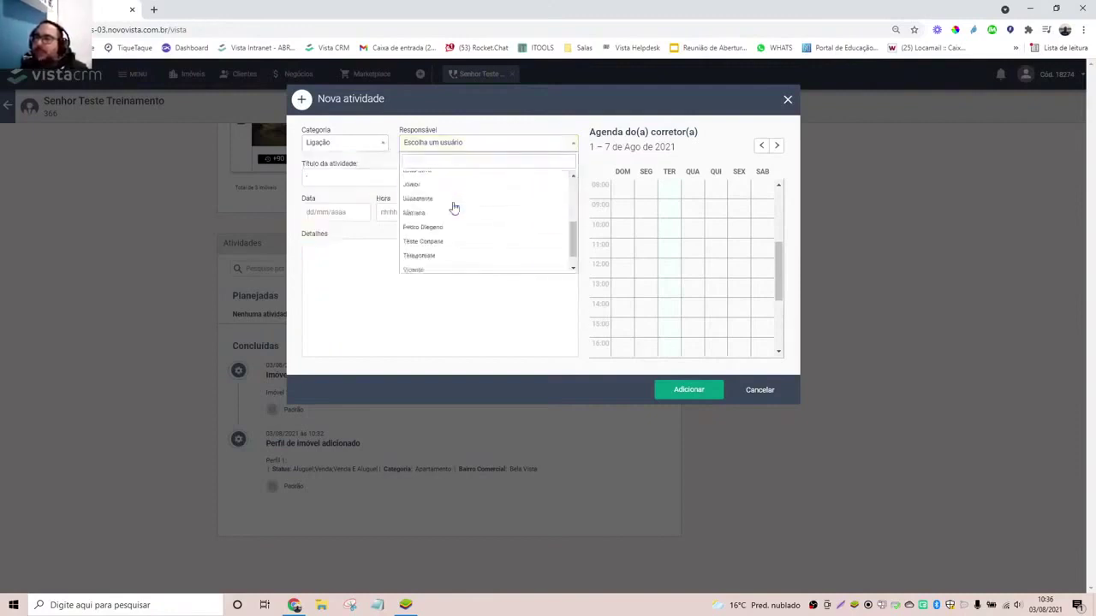
Assign the test user as responsible for the new call activity and title it "Conversa sobre apartamento".
{"action": "left_click", "coordinate": [433, 238]}
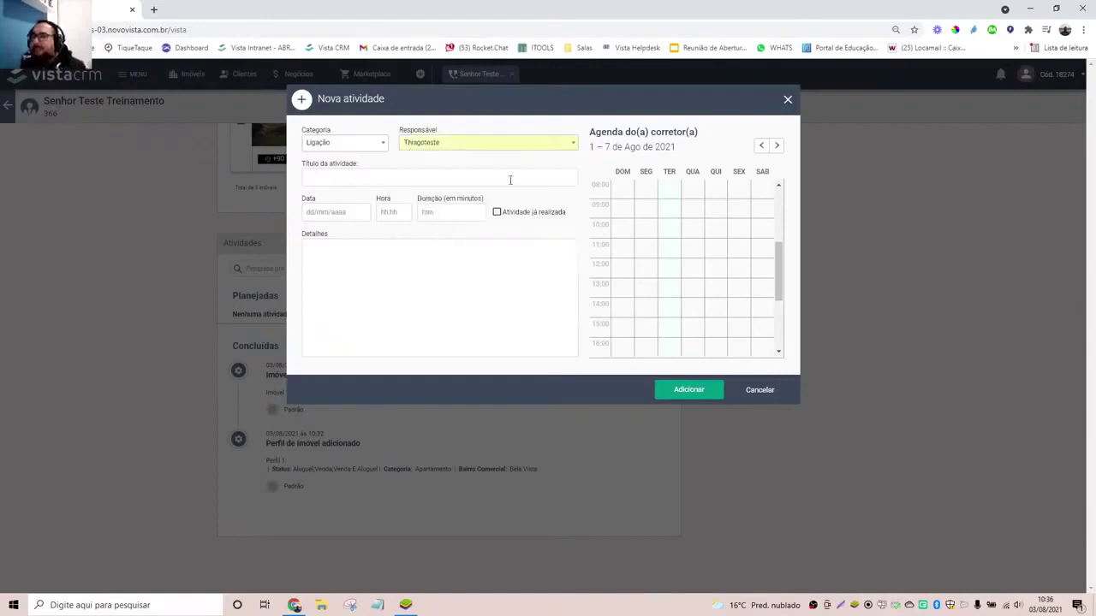
{"action": "left_click", "coordinate": [328, 176]}
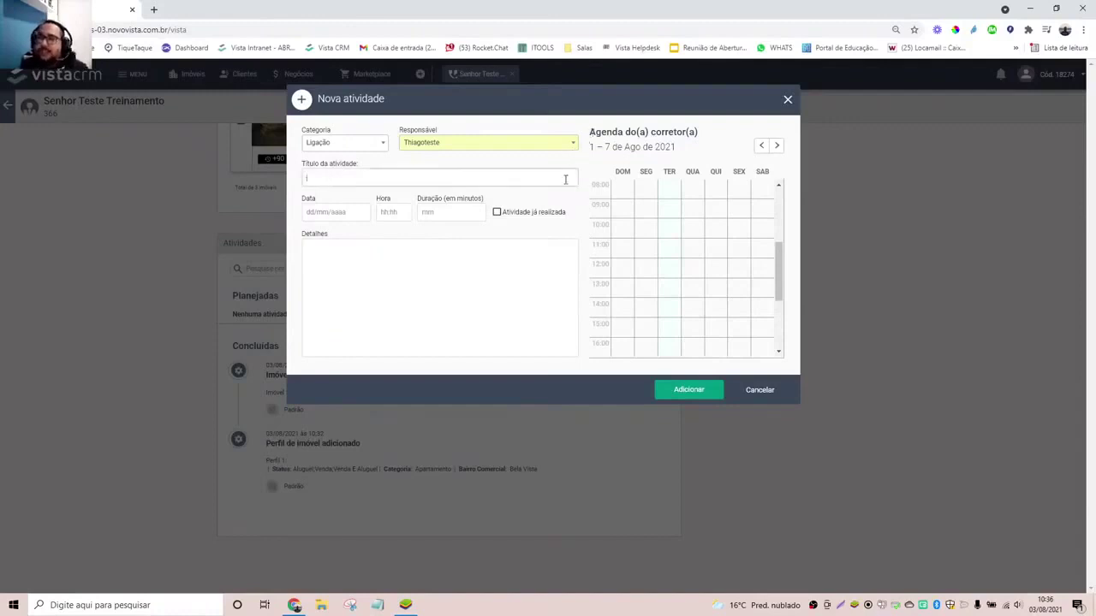
{"action": "left_click", "coordinate": [381, 177]}
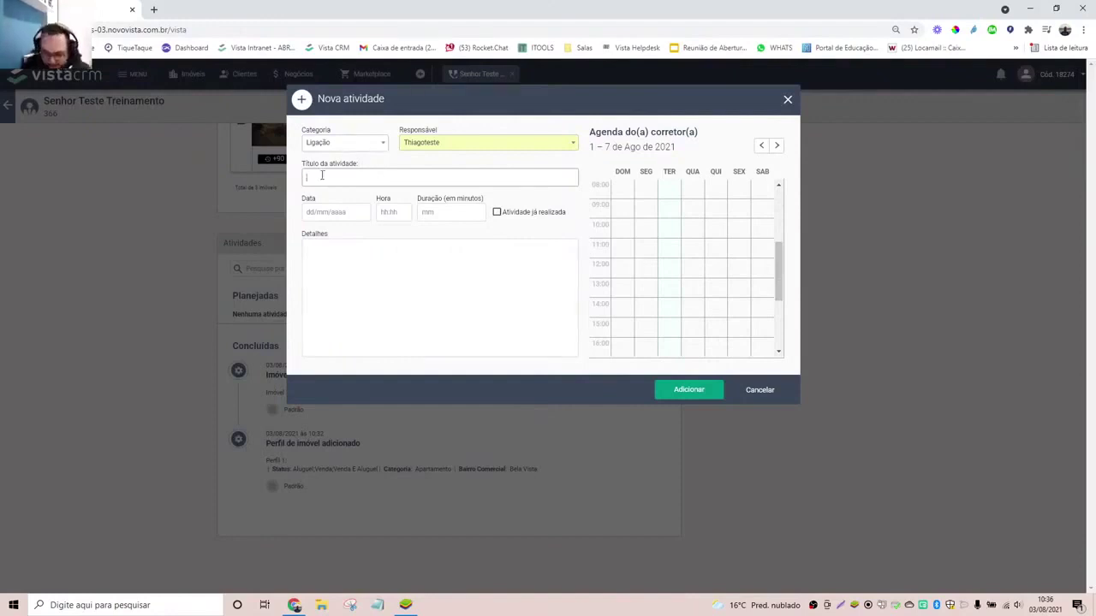
{"action": "type", "text": "Comerci"}
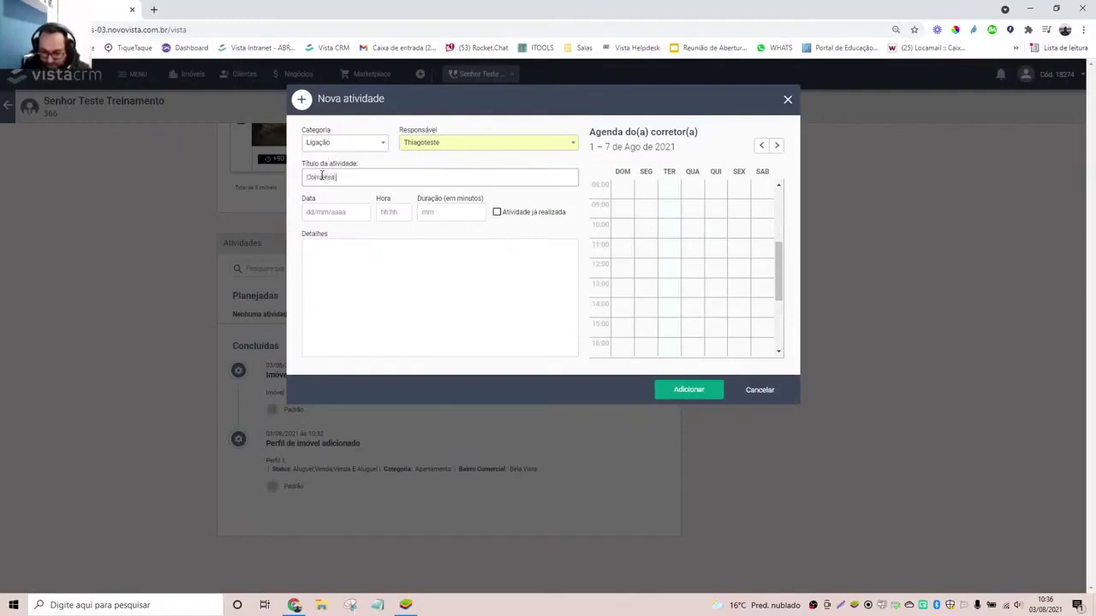
{"action": "type", "text": " sobre imóvel"}
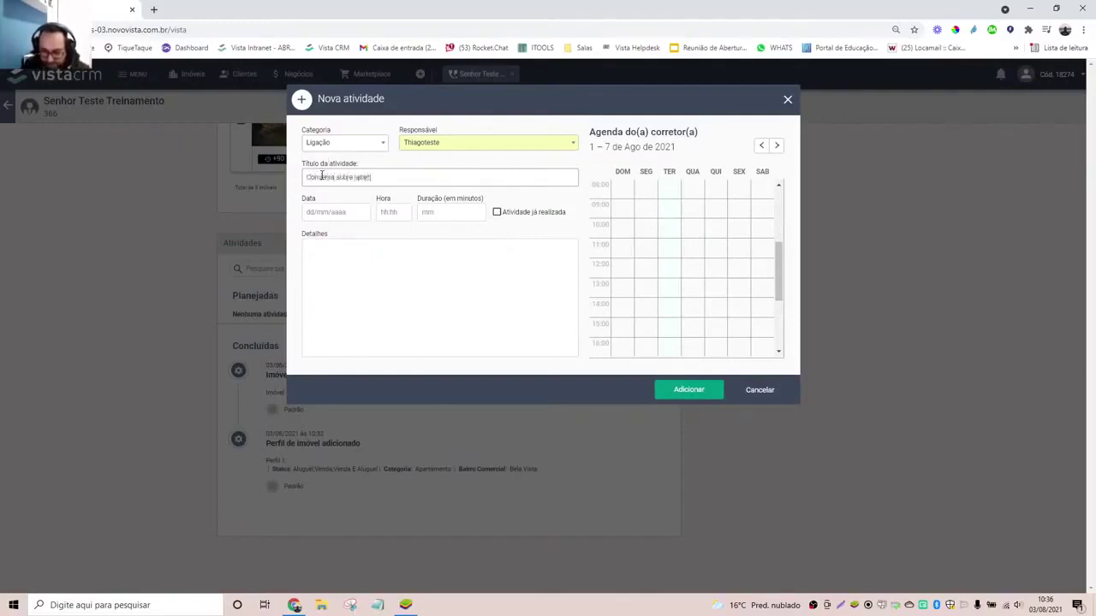
{"action": "type", "text": "amento"}
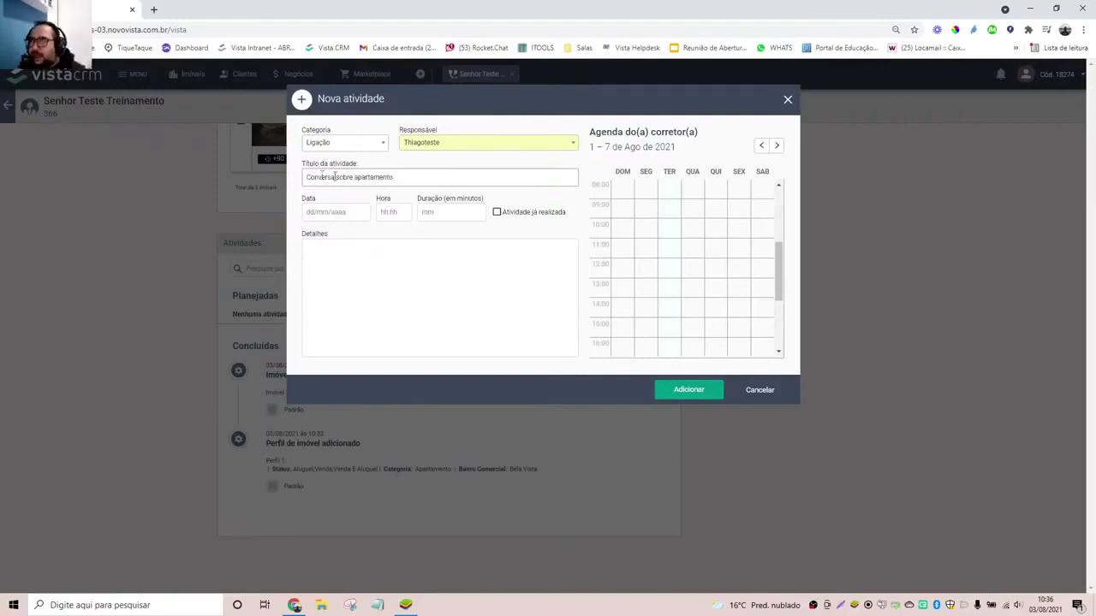
Schedule the activity for 03/08/2021 at 10:30 with a duration of 15 minutes.
{"action": "left_click", "coordinate": [343, 213]}
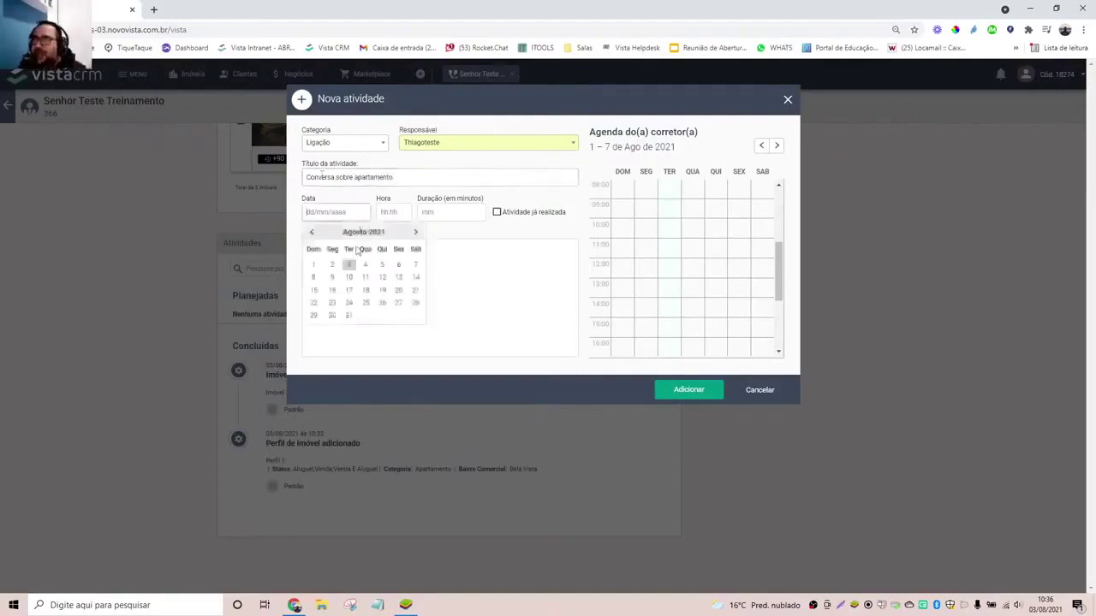
{"action": "left_click", "coordinate": [348, 265]}
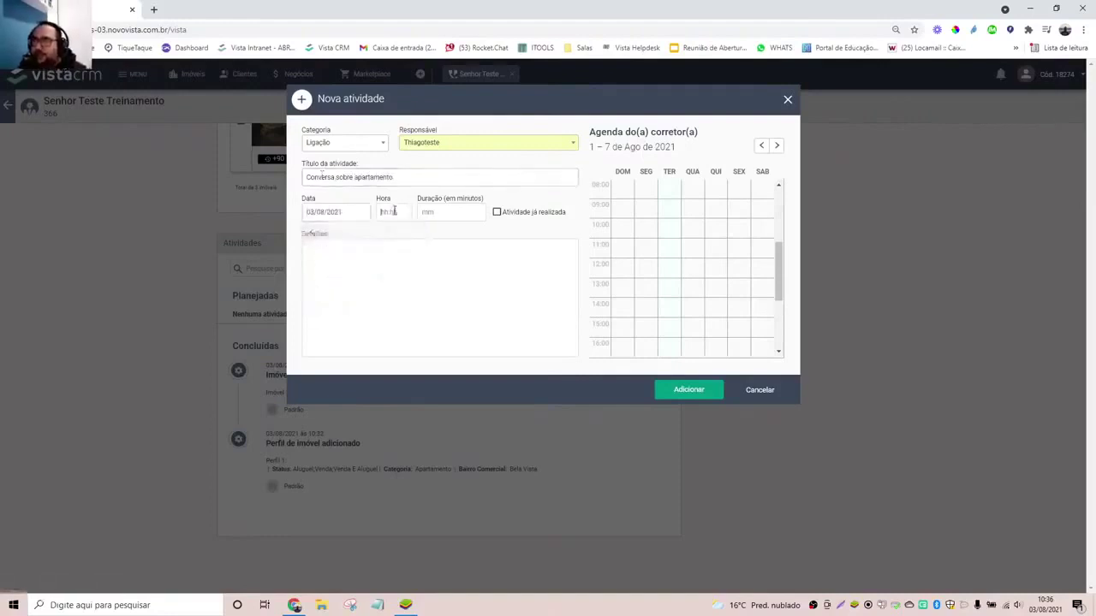
{"action": "left_click", "coordinate": [407, 213]}
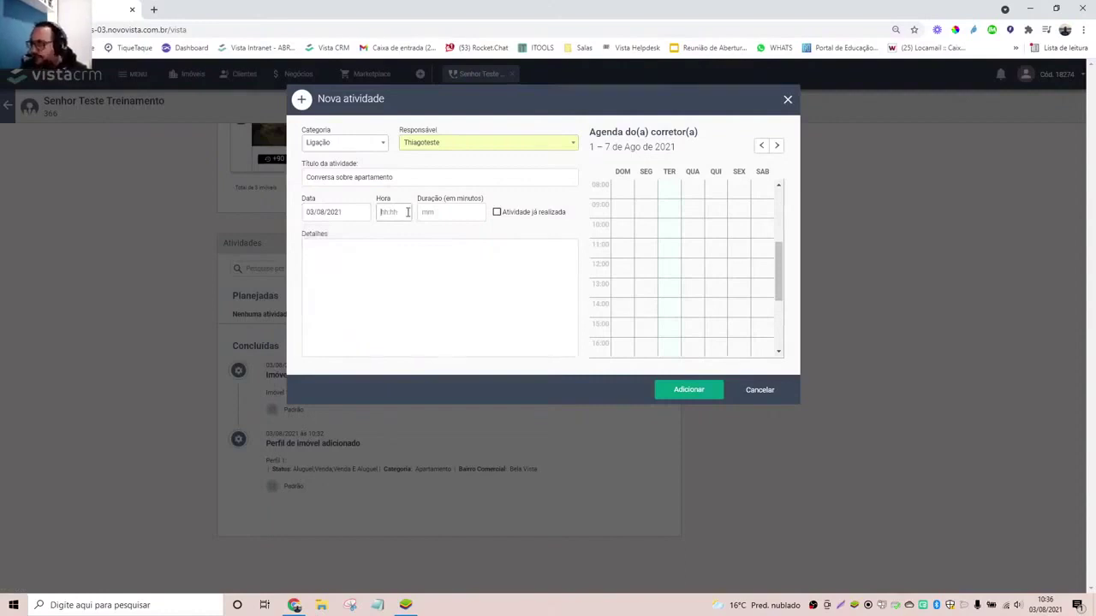
{"action": "type", "text": "1030"}
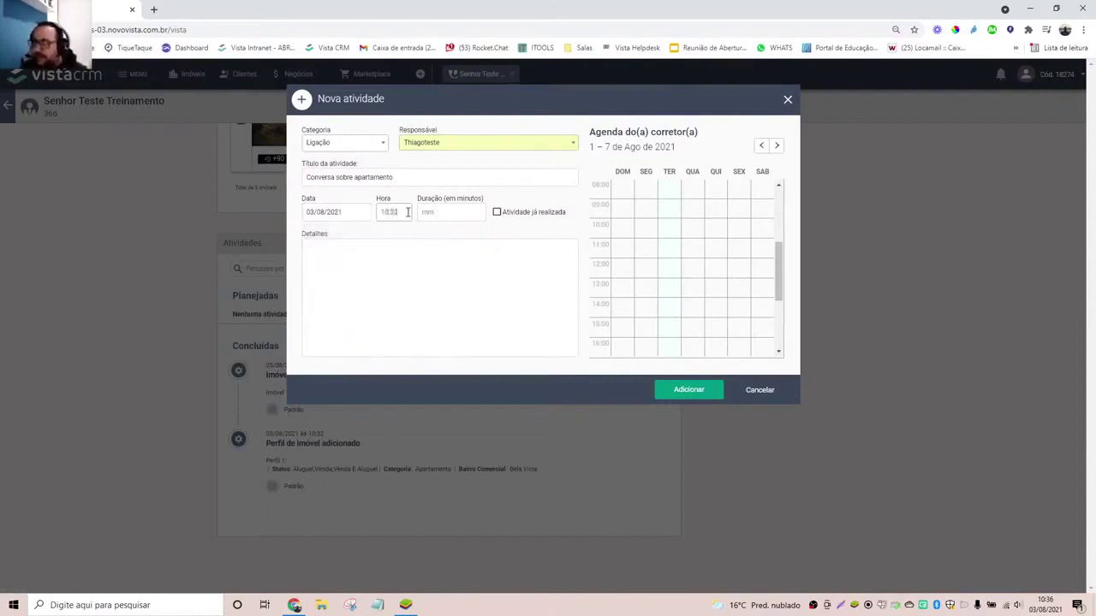
{"action": "left_click", "coordinate": [449, 213]}
{"action": "type", "text": "15"}
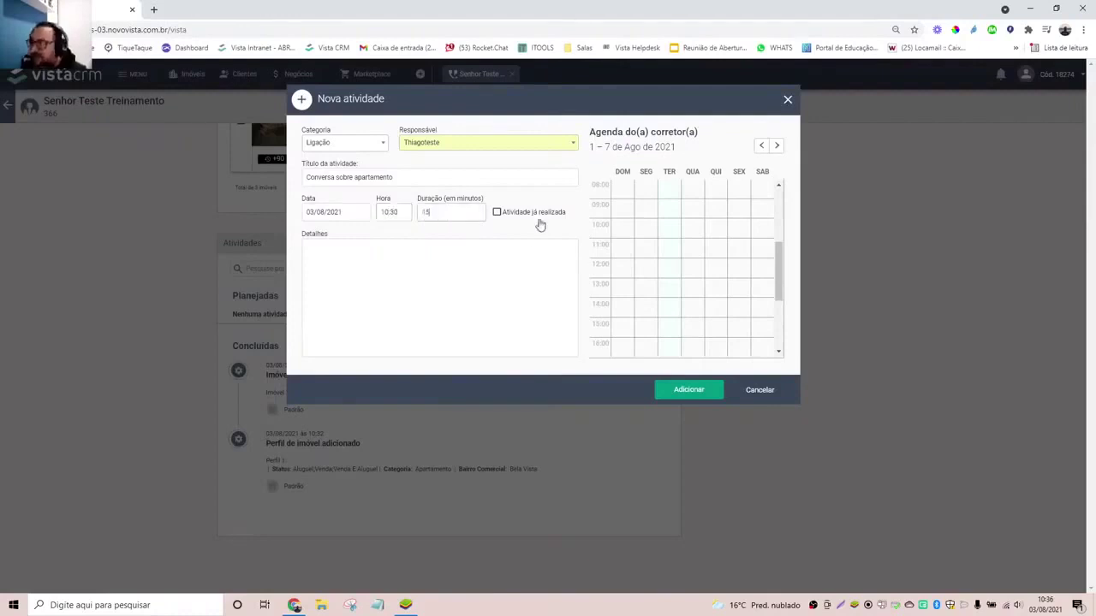
Enter "Conversei com cliente sobre apartamento" as the activity's details.
{"action": "left_click", "coordinate": [524, 263]}
{"action": "type", "text": "Conversa"}
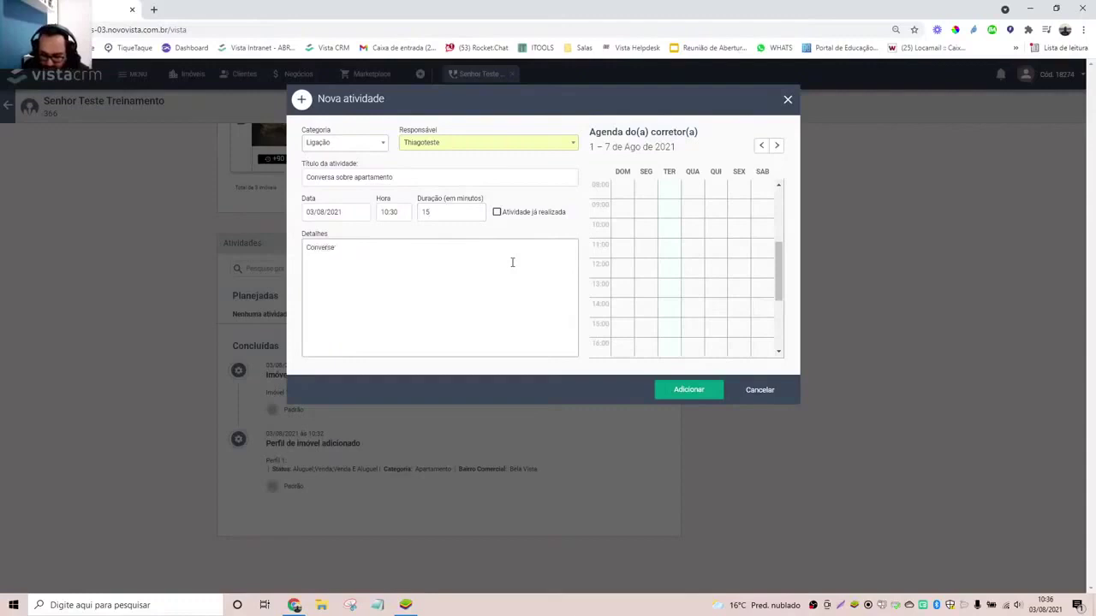
{"action": "type", "text": " com cliente sobre propos"}
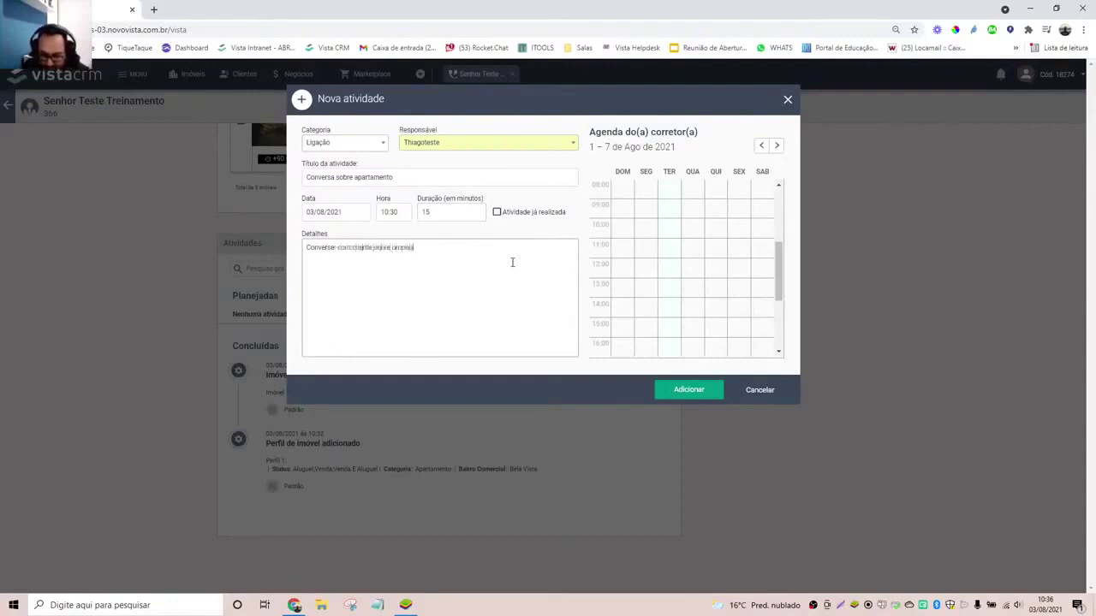
{"action": "key", "text": "BackSpace"}
{"action": "key", "text": "BackSpace"}
{"action": "key", "text": "BackSpace"}
{"action": "key", "text": "BackSpace"}
{"action": "key", "text": "BackSpace"}
{"action": "key", "text": "BackSpace"}
{"action": "type", "text": "a"}
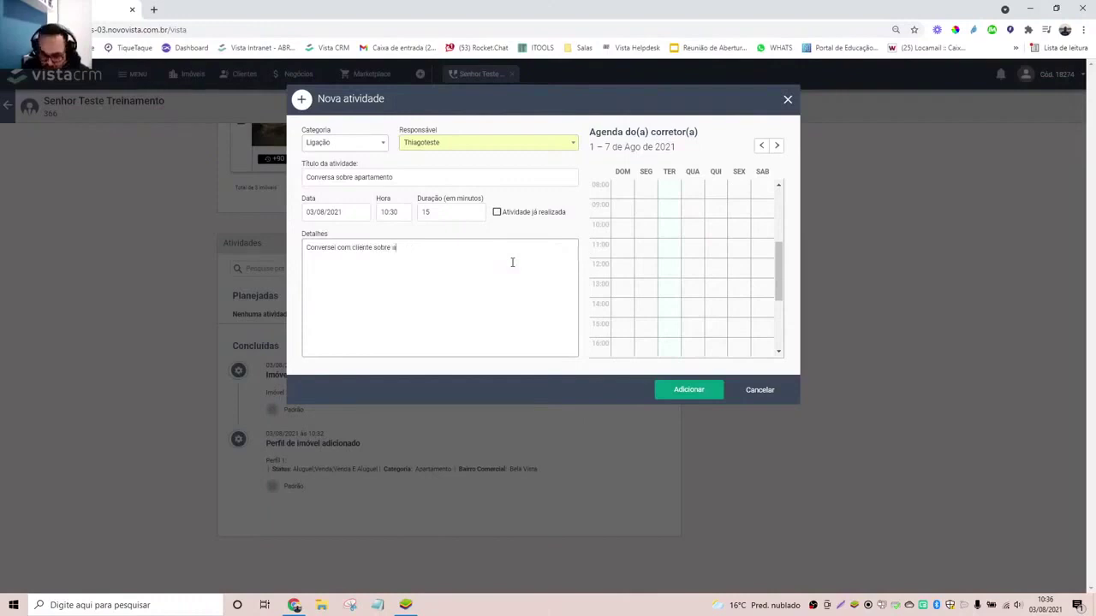
{"action": "type", "text": "partamento"}
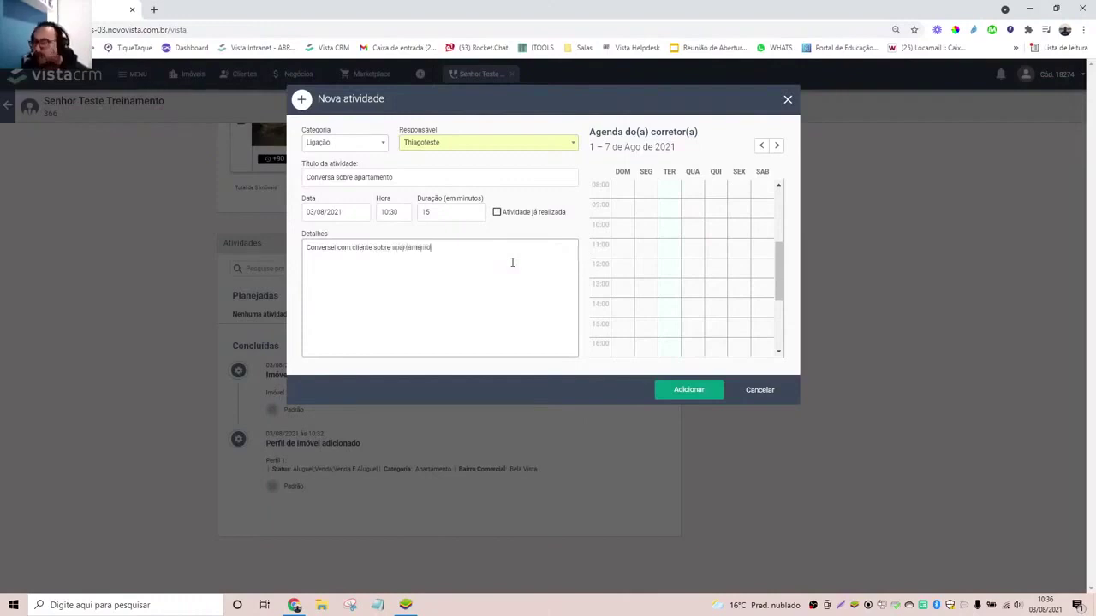
{"action": "left_click", "coordinate": [498, 213]}
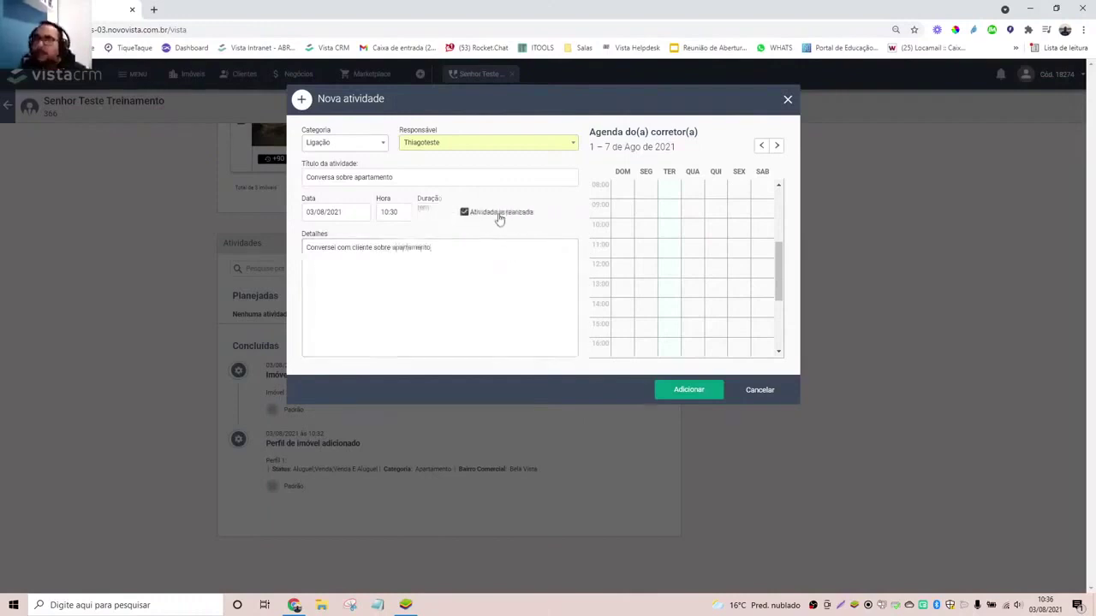
{"action": "left_click", "coordinate": [430, 214]}
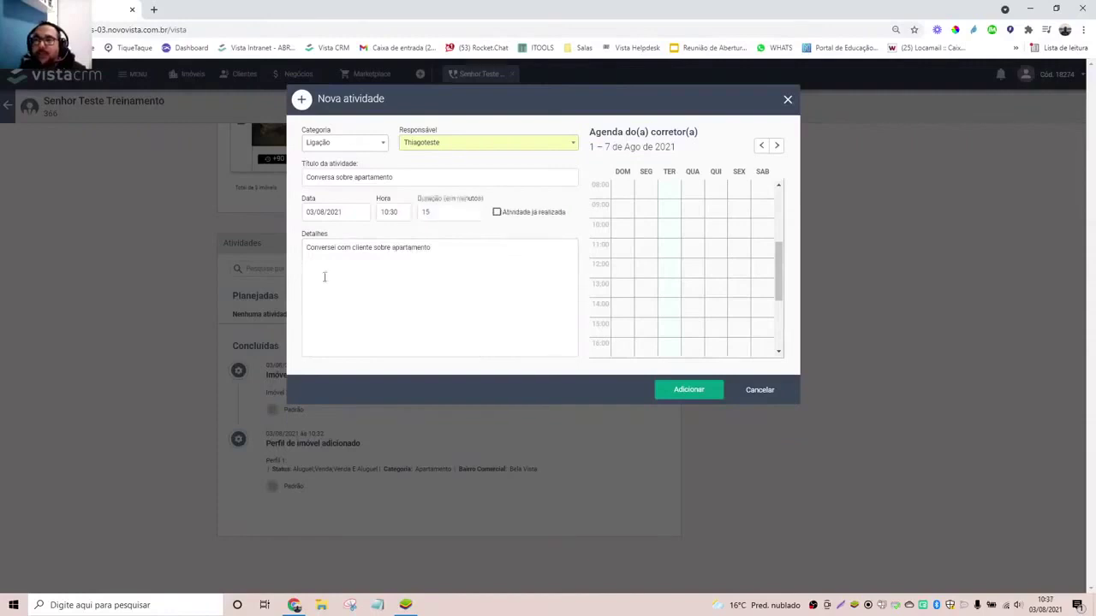
{"action": "left_click", "coordinate": [321, 212]}
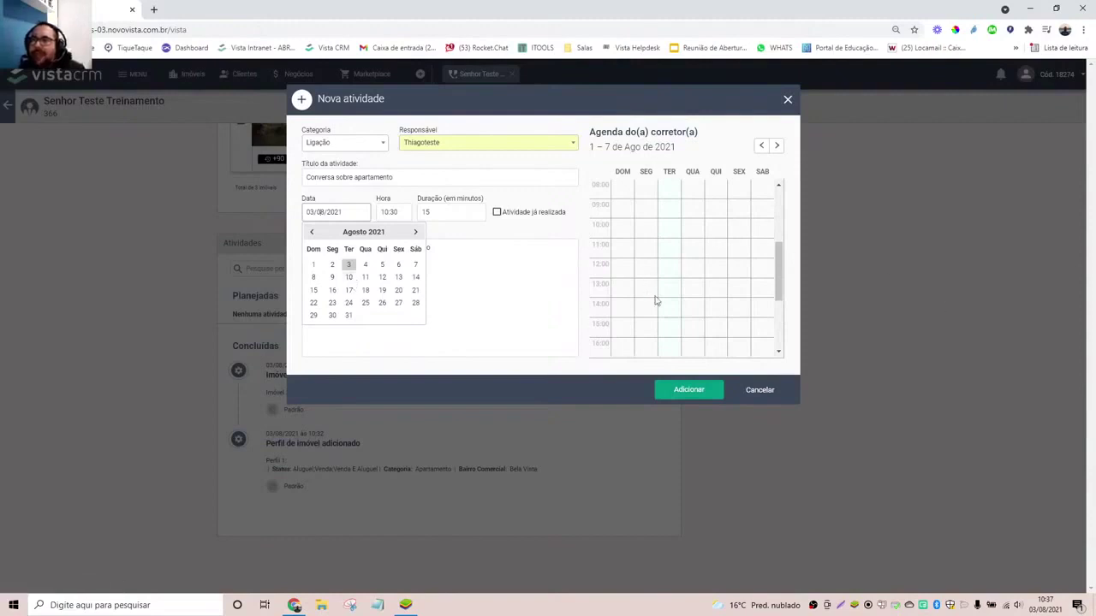
{"action": "left_click", "coordinate": [519, 317]}
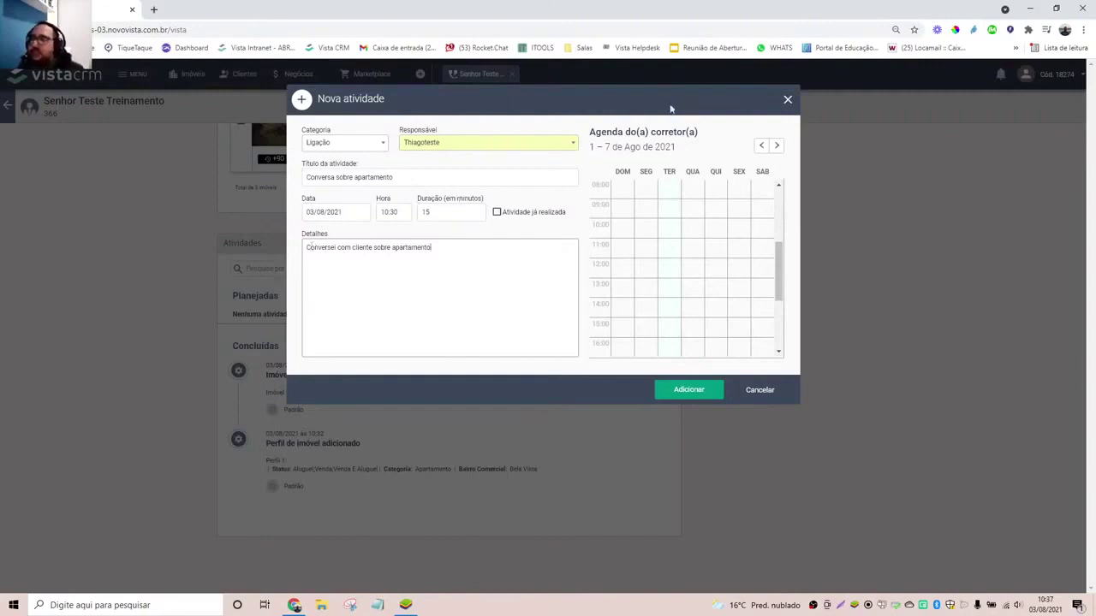
Mark the call activity as already carried out and add it to the client's record.
{"action": "left_click", "coordinate": [503, 214]}
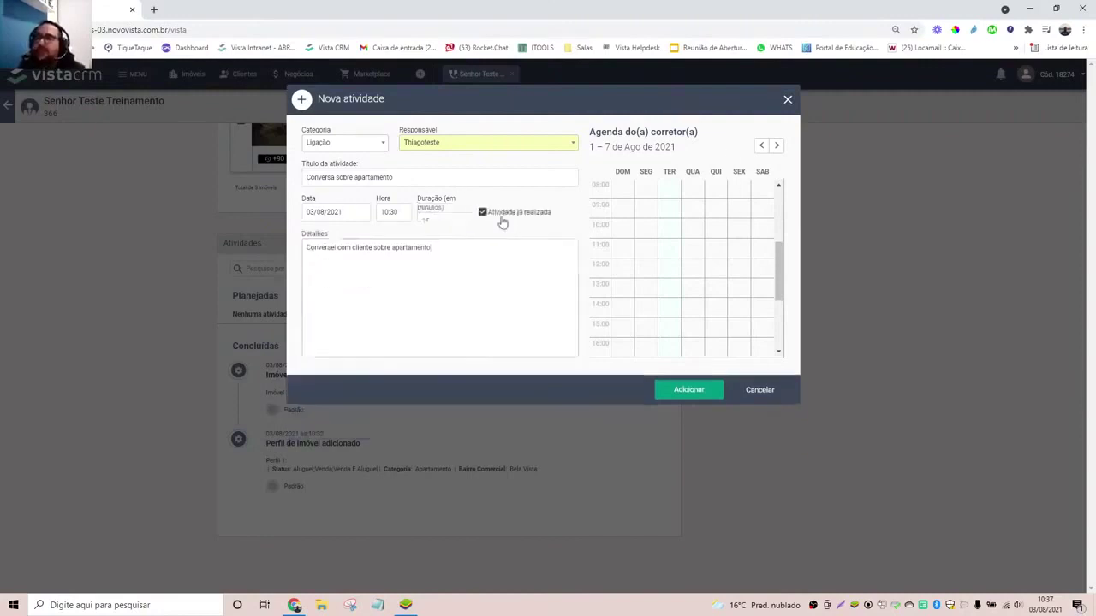
{"action": "left_click", "coordinate": [663, 387]}
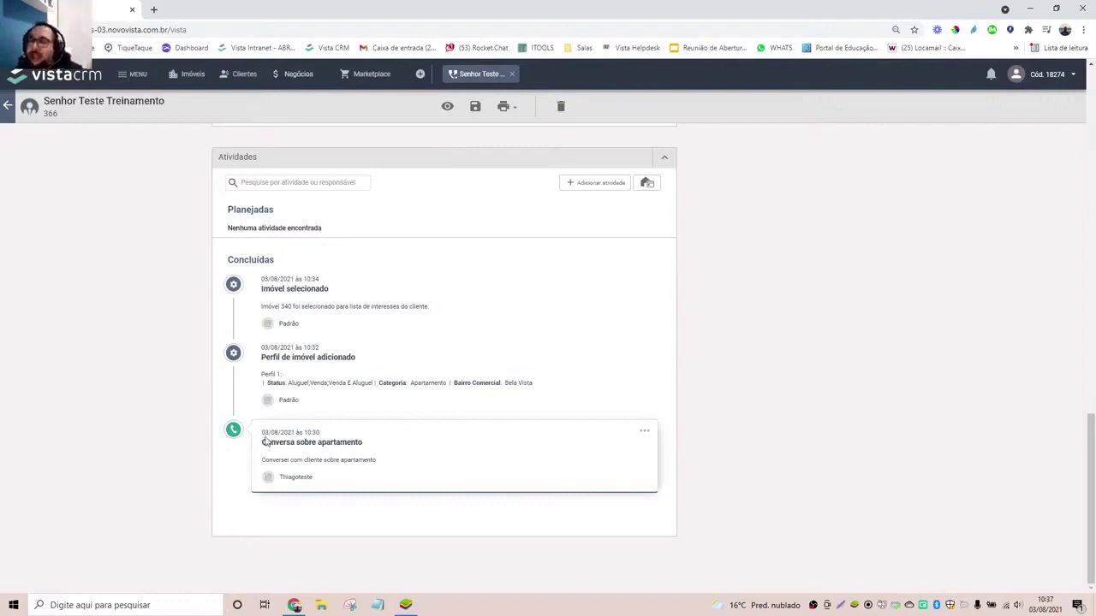
{"action": "scroll", "coordinate": [430, 408], "scroll_direction": "up", "scroll_amount": 3}
{"action": "scroll", "coordinate": [430, 408], "scroll_direction": "down", "scroll_amount": 3}
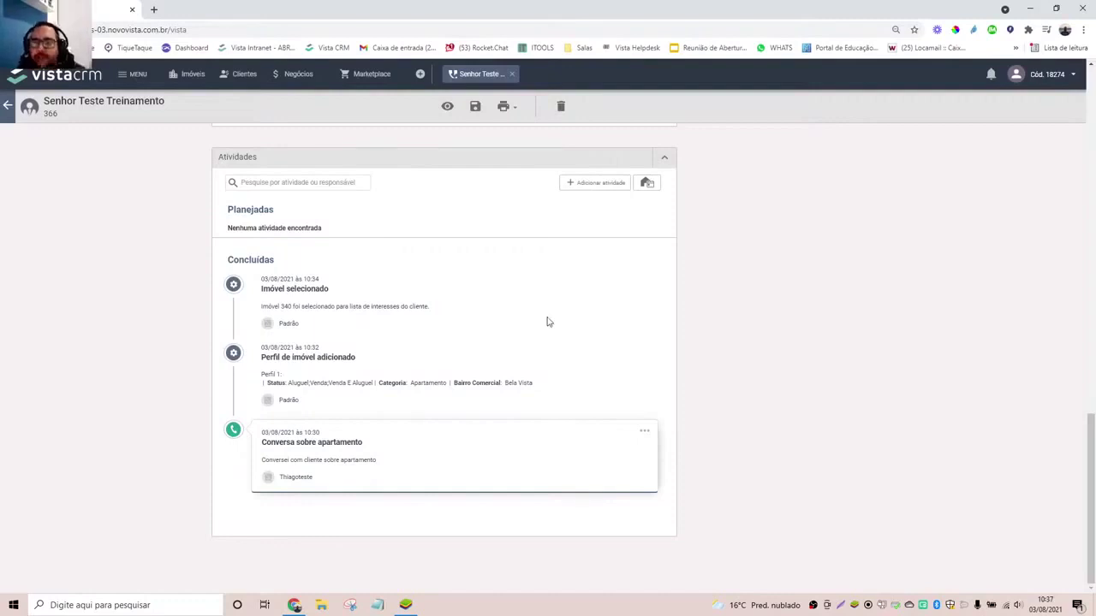
Try a purchase intention range of 535000 - 700000 in the client's interest profile, then close the profile without saving.
{"action": "scroll", "coordinate": [503, 351], "scroll_direction": "up", "scroll_amount": 3}
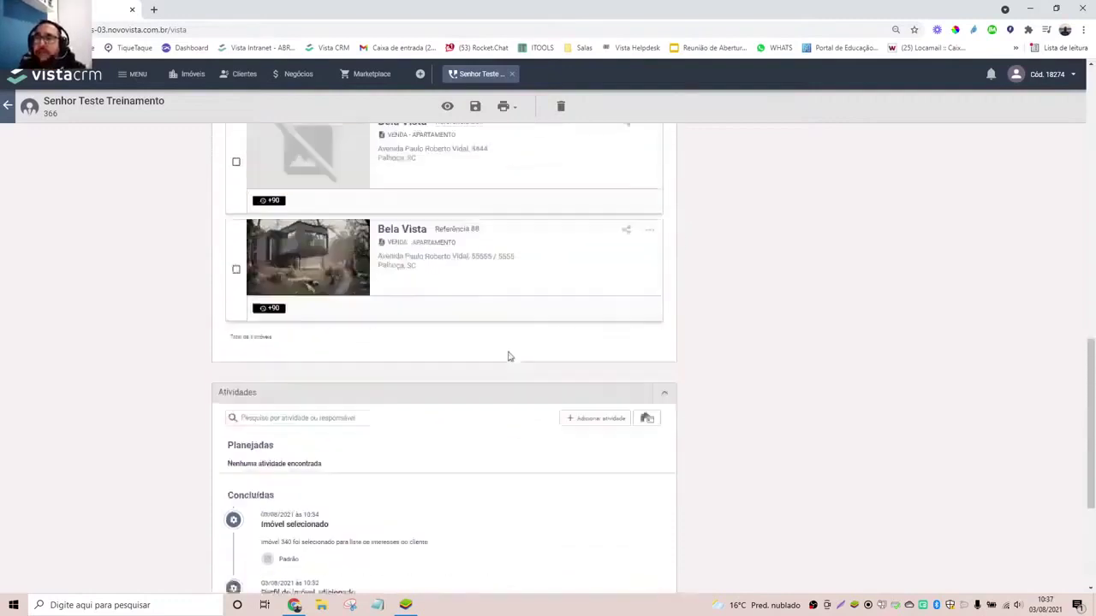
{"action": "scroll", "coordinate": [508, 356], "scroll_direction": "up", "scroll_amount": 4}
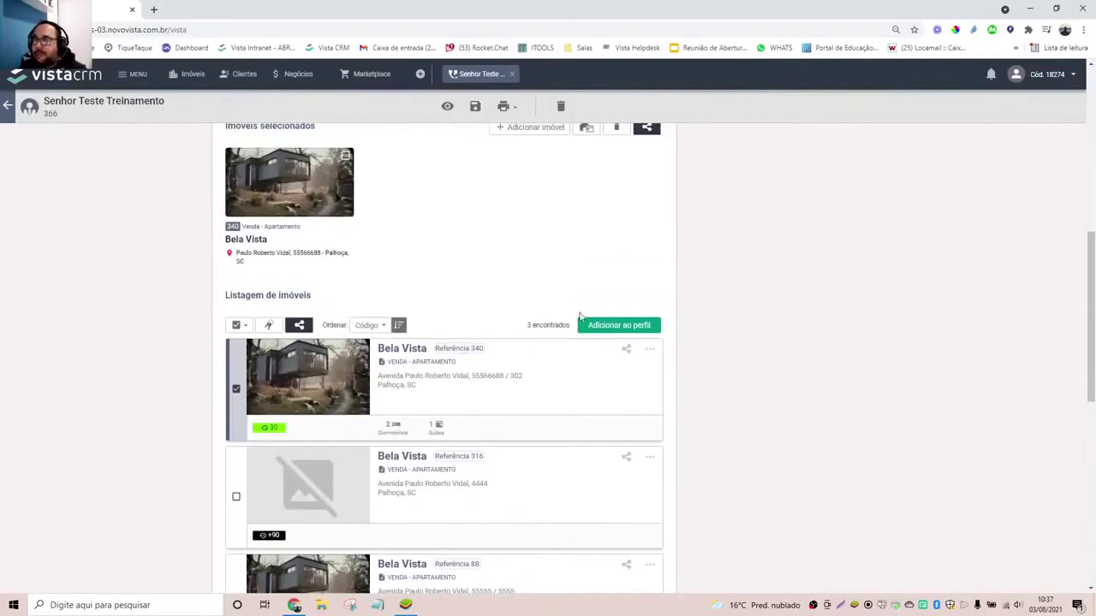
{"action": "scroll", "coordinate": [579, 316], "scroll_direction": "up", "scroll_amount": 2}
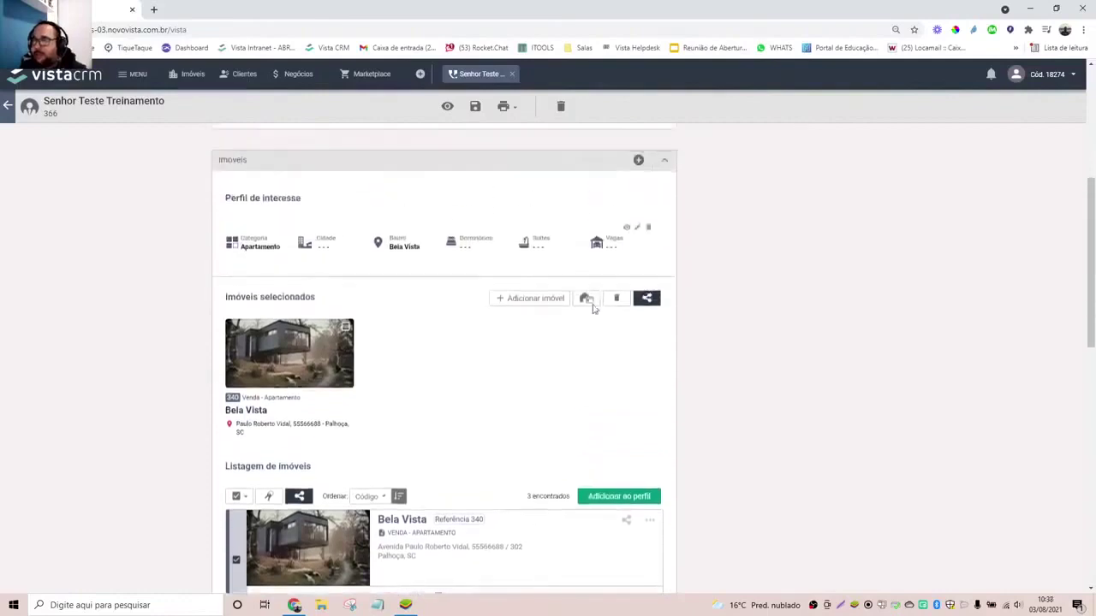
{"action": "left_click", "coordinate": [639, 227]}
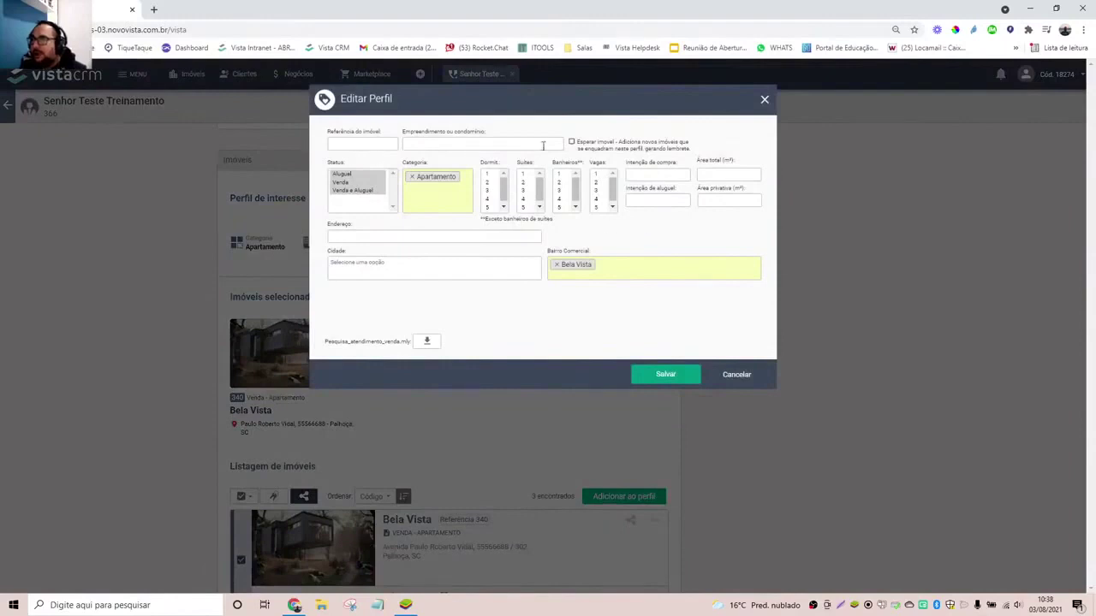
{"action": "left_click", "coordinate": [666, 175]}
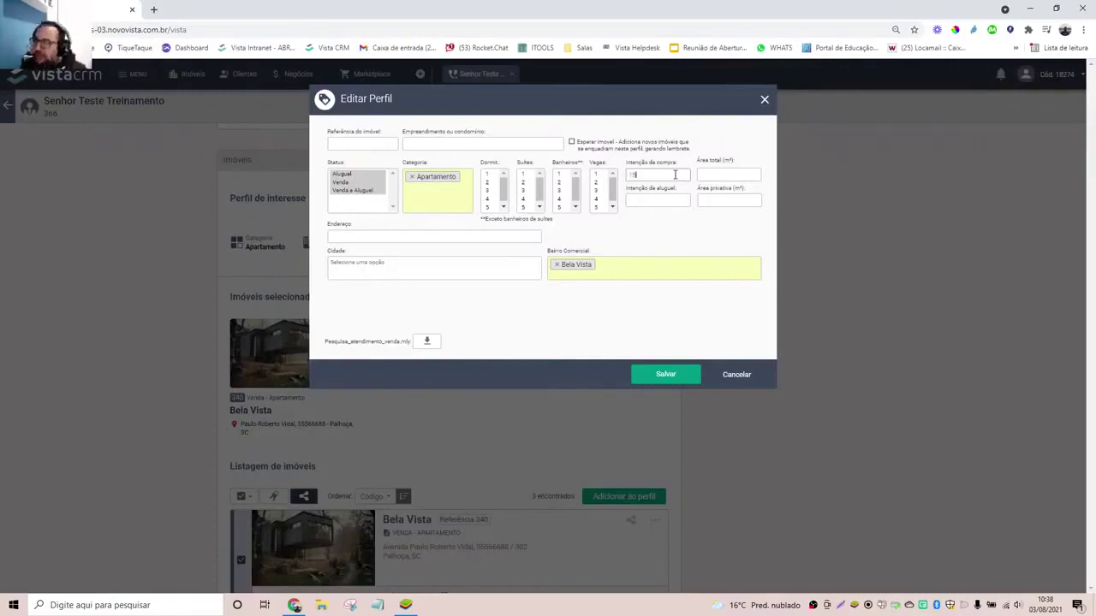
{"action": "key", "text": "BackSpace"}
{"action": "key", "text": "BackSpace"}
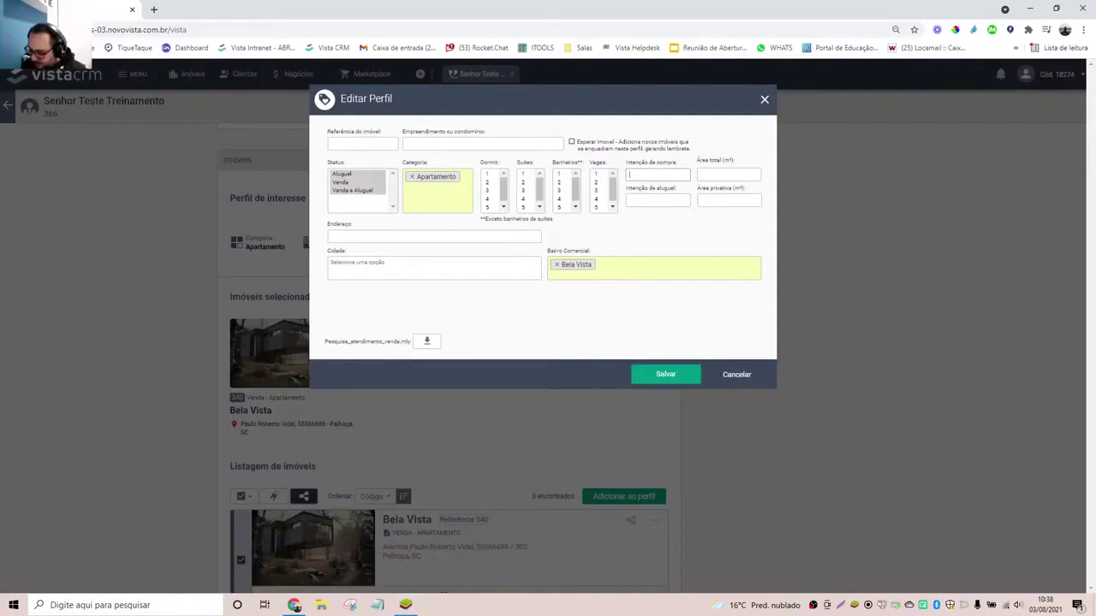
{"action": "type", "text": "500000"}
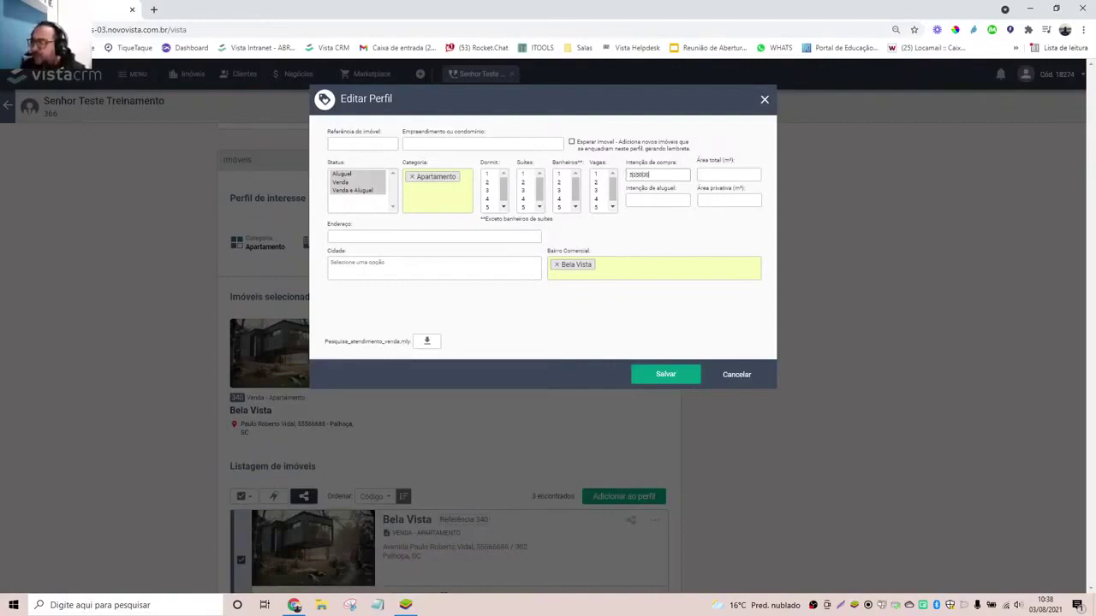
{"action": "type", "text": "0"}
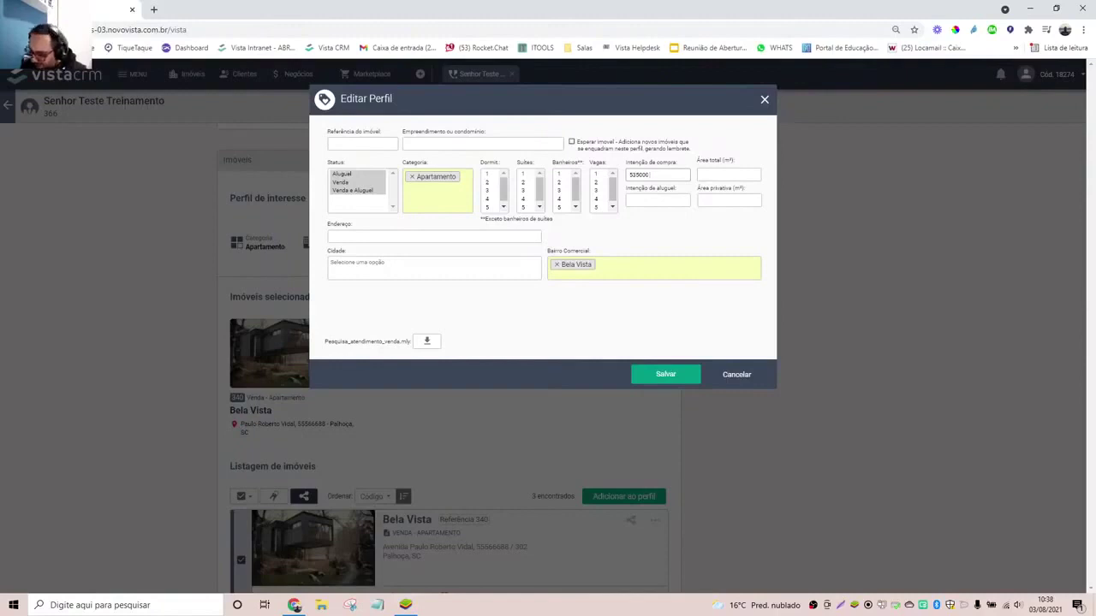
{"action": "type", "text": " 700000"}
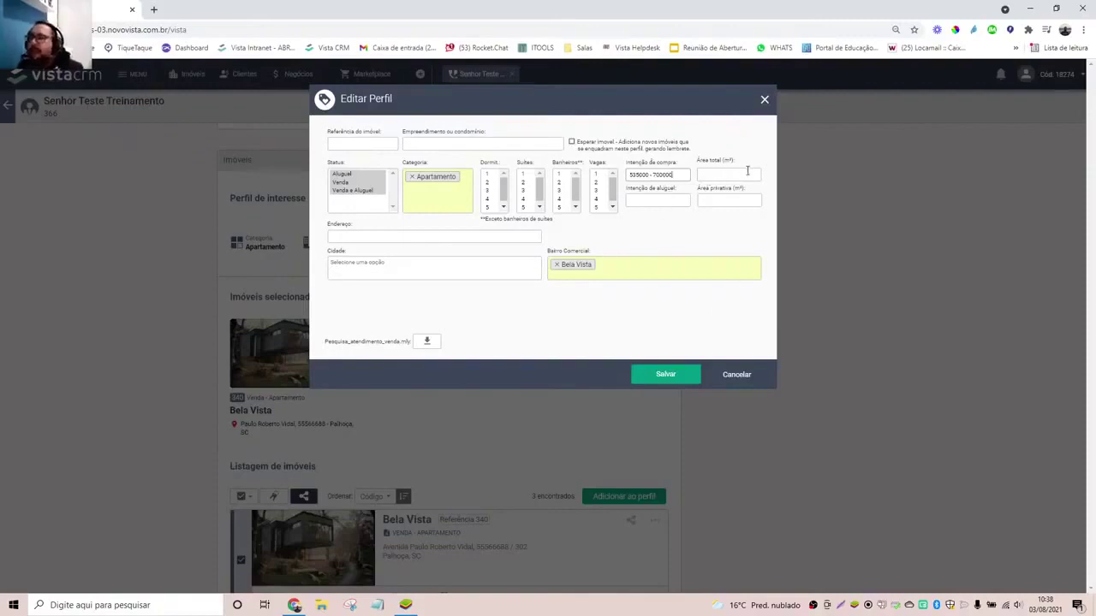
{"action": "left_click", "coordinate": [764, 102]}
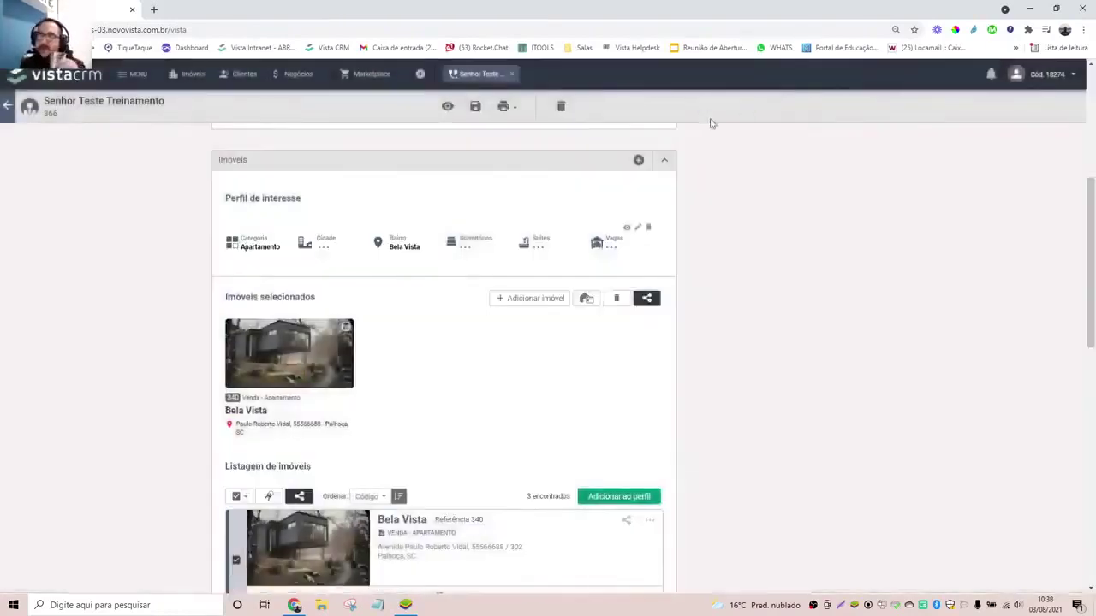
{"action": "scroll", "coordinate": [710, 125], "scroll_direction": "down", "scroll_amount": 8}
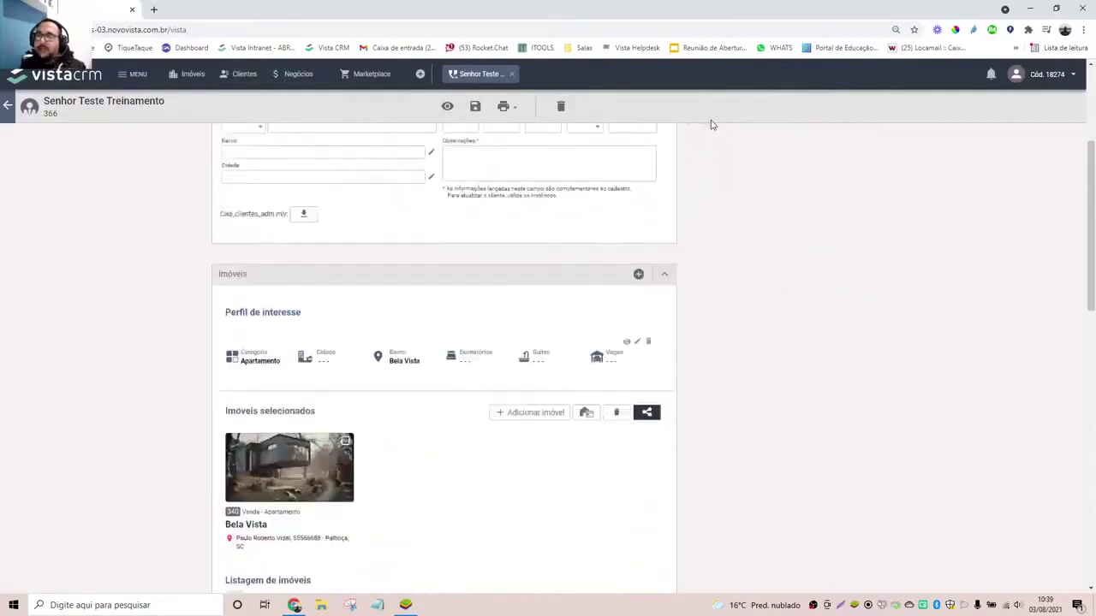
{"action": "scroll", "coordinate": [428, 349], "scroll_direction": "up", "scroll_amount": 3}
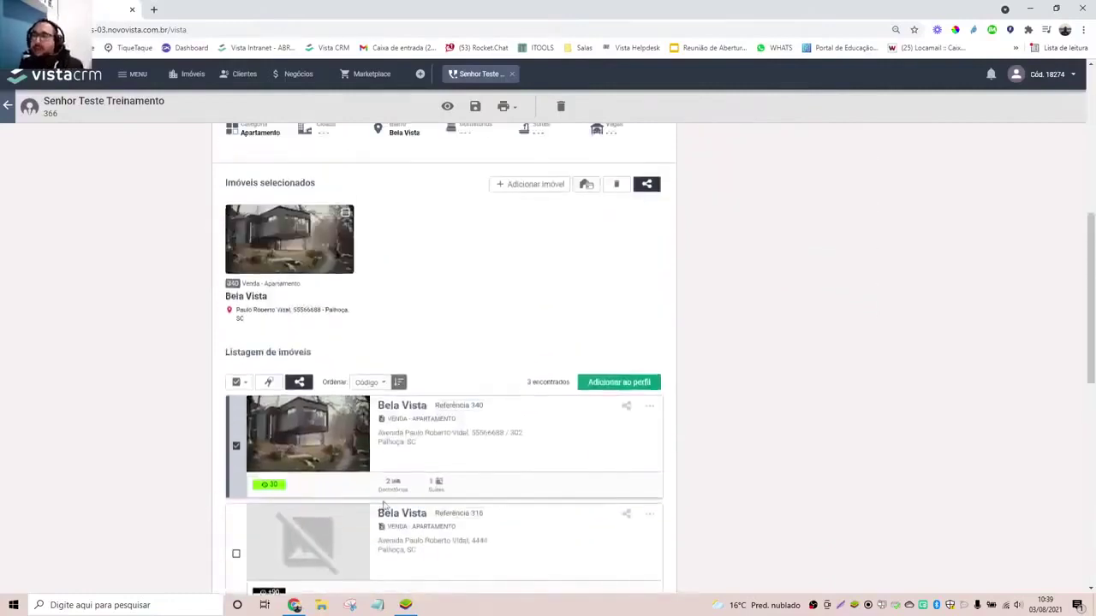
{"action": "scroll", "coordinate": [428, 505], "scroll_direction": "up", "scroll_amount": 2}
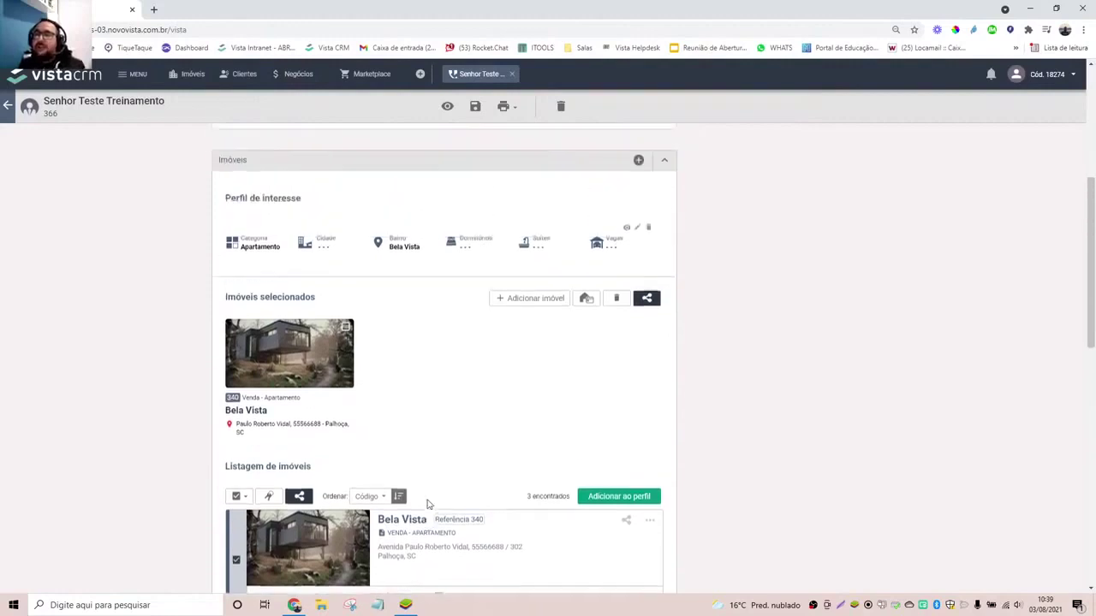
{"action": "scroll", "coordinate": [428, 505], "scroll_direction": "down", "scroll_amount": 3}
{"action": "scroll", "coordinate": [428, 507], "scroll_direction": "up", "scroll_amount": 2}
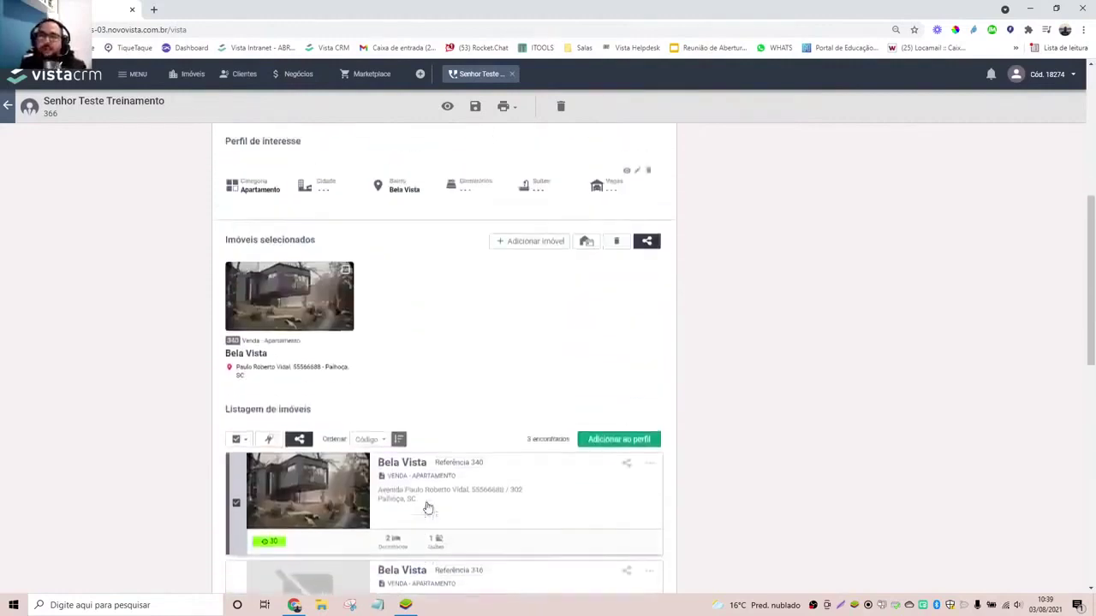
{"action": "scroll", "coordinate": [433, 505], "scroll_direction": "up", "scroll_amount": 2}
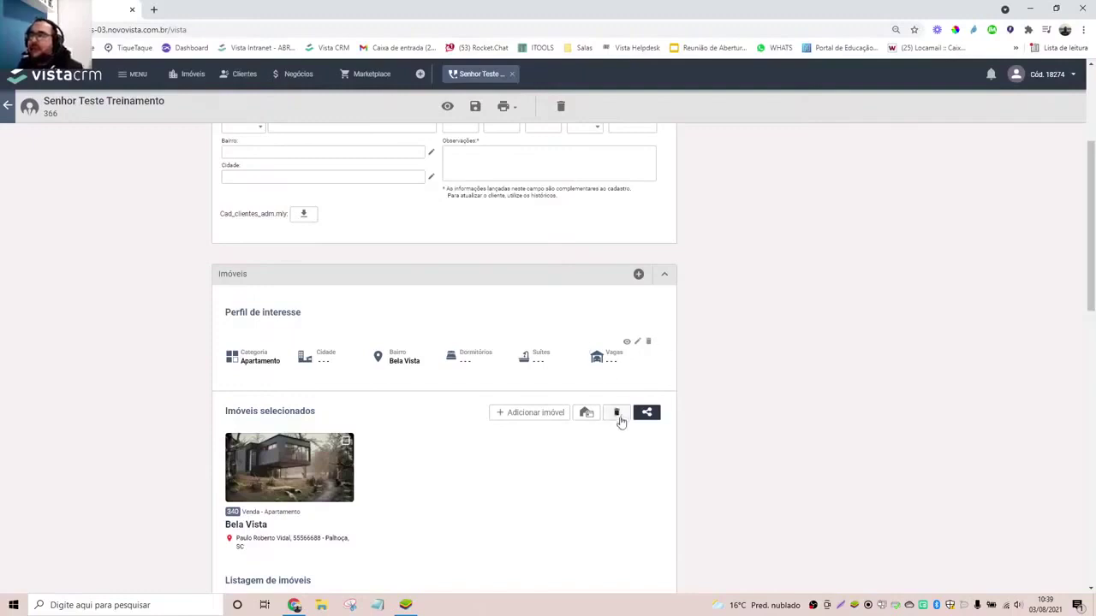
{"action": "scroll", "coordinate": [560, 479], "scroll_direction": "up", "scroll_amount": 3}
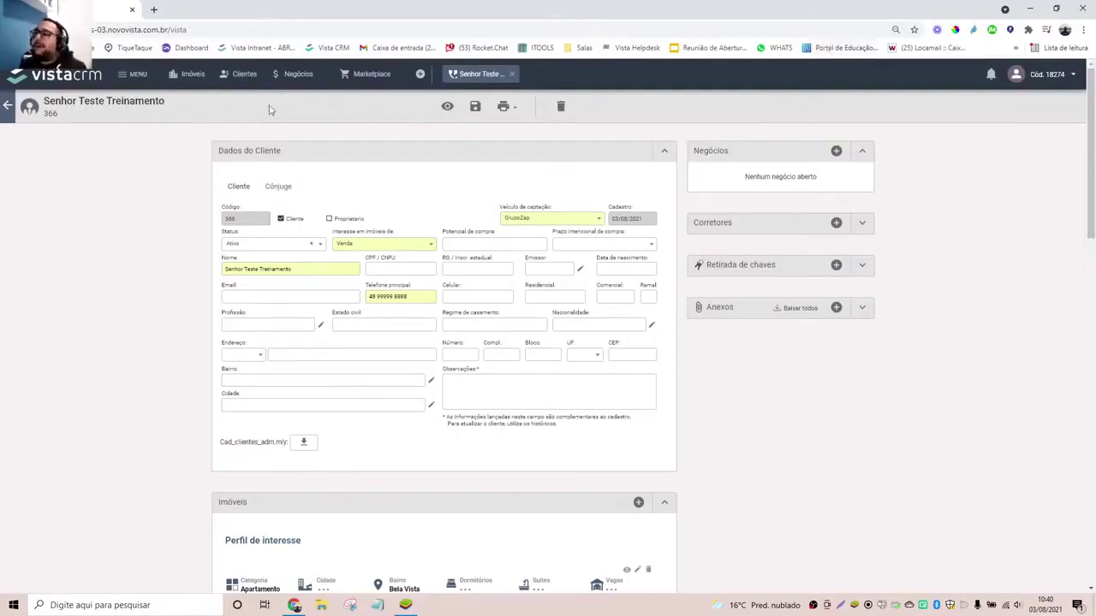
{"action": "left_click", "coordinate": [836, 150]}
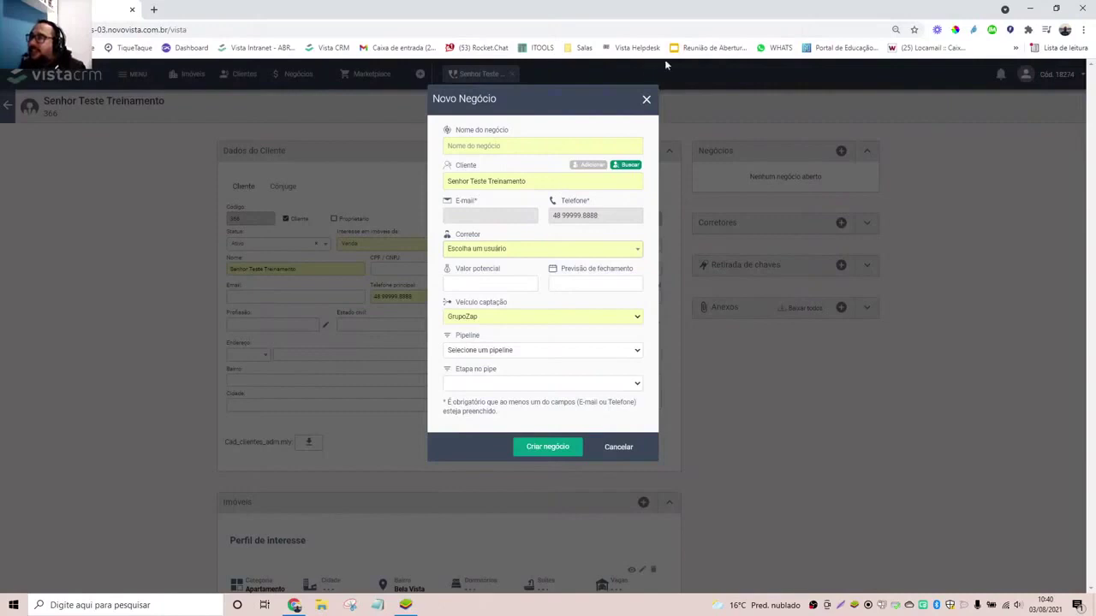
{"action": "left_click", "coordinate": [648, 101]}
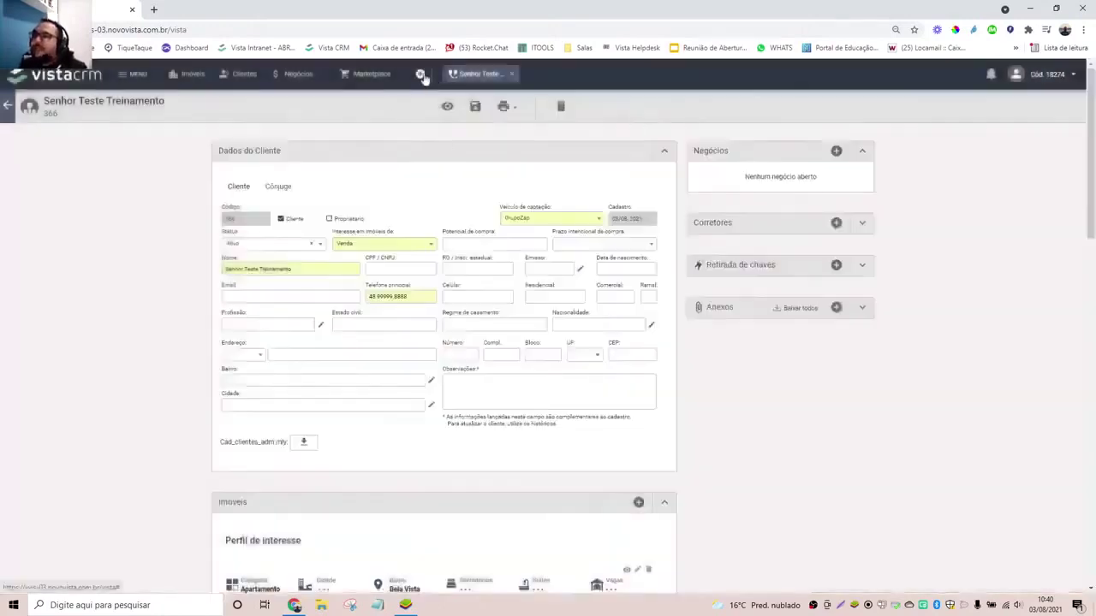
{"action": "left_click", "coordinate": [420, 74]}
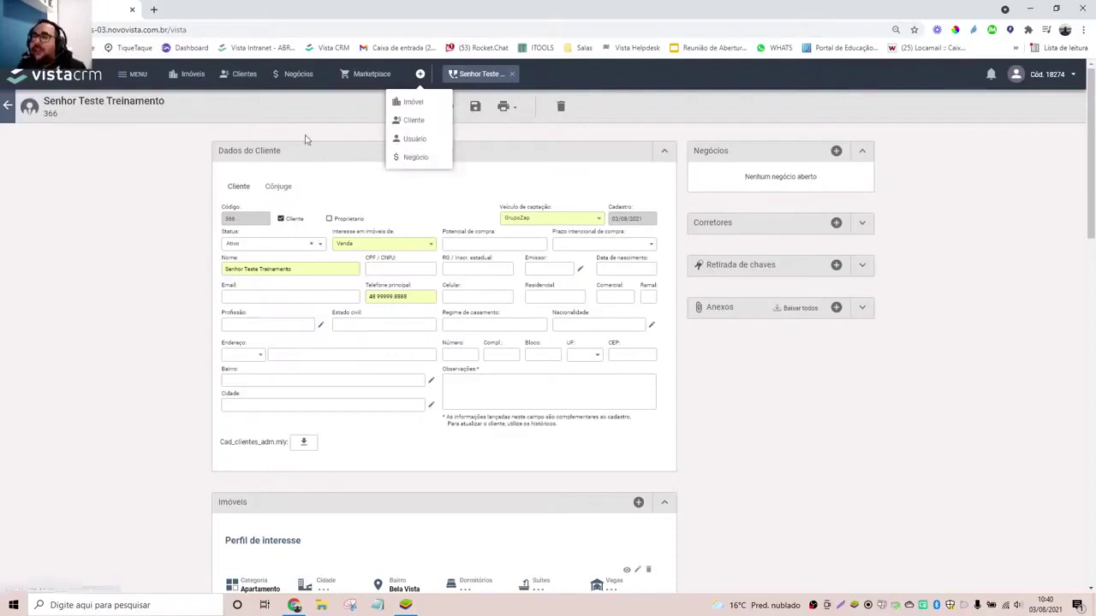
Open the sales deals pipeline and try moving the deal card in the Prospecção stage.
{"action": "left_click", "coordinate": [291, 77]}
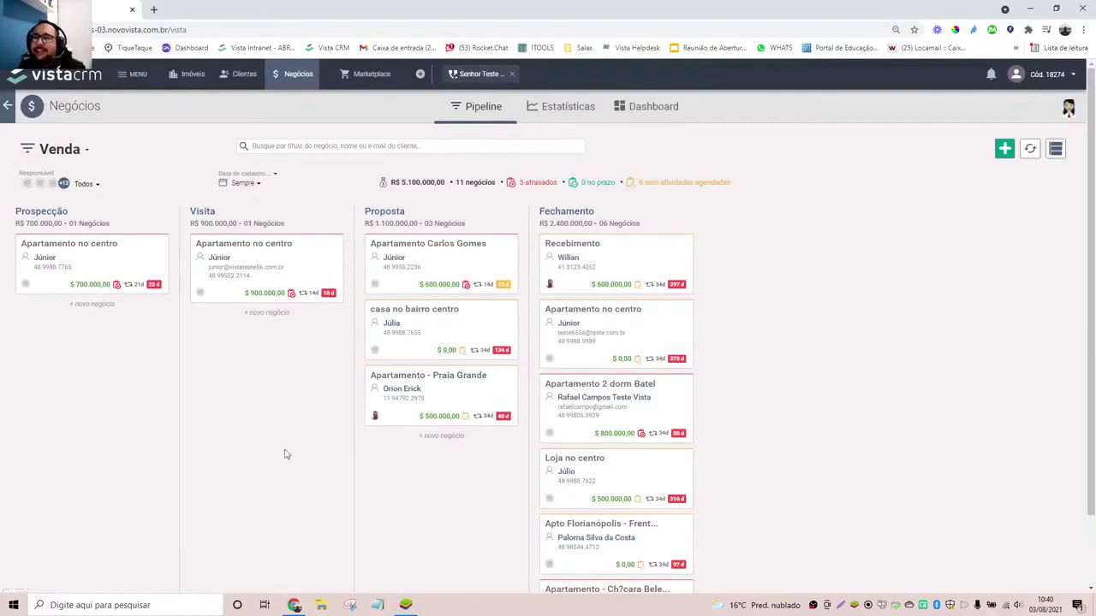
{"action": "left_click_drag", "start_coordinate": [81, 263], "coordinate": [40, 258]}
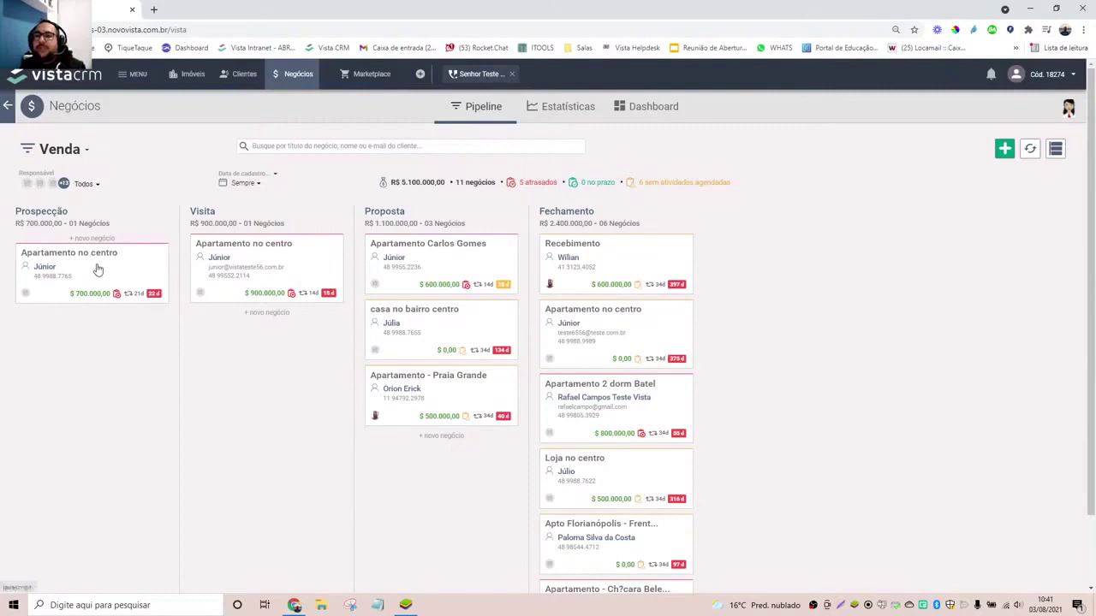
{"action": "mouse_move", "coordinate": [94, 264]}
{"action": "left_mouse_down"}
{"action": "mouse_move", "coordinate": [224, 392]}
{"action": "mouse_move", "coordinate": [90, 359]}
{"action": "mouse_move", "coordinate": [74, 266]}
{"action": "left_mouse_up"}
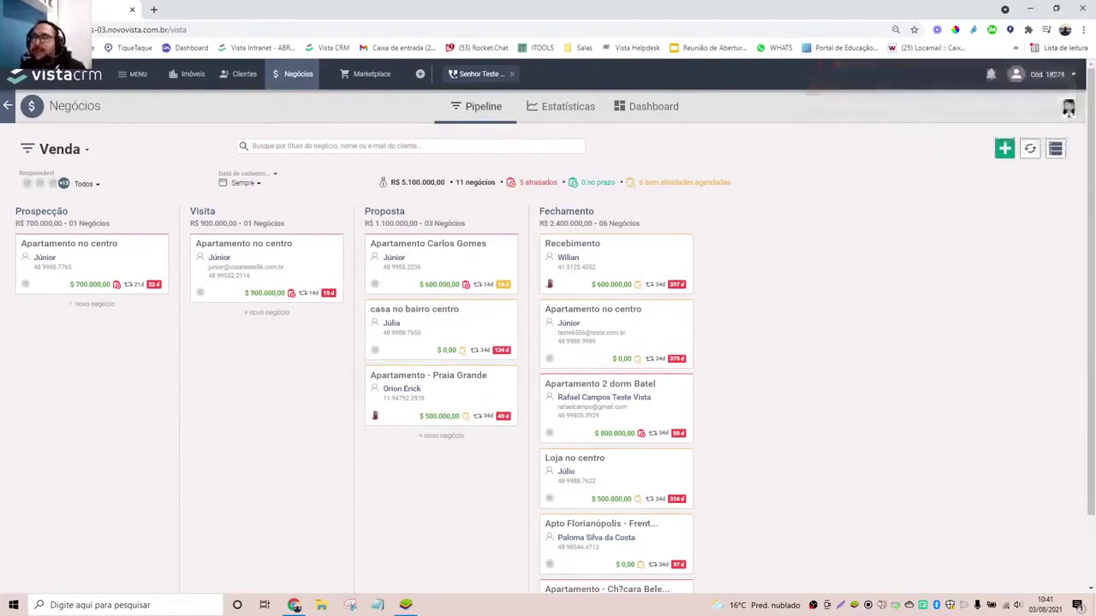
{"action": "left_click", "coordinate": [97, 308]}
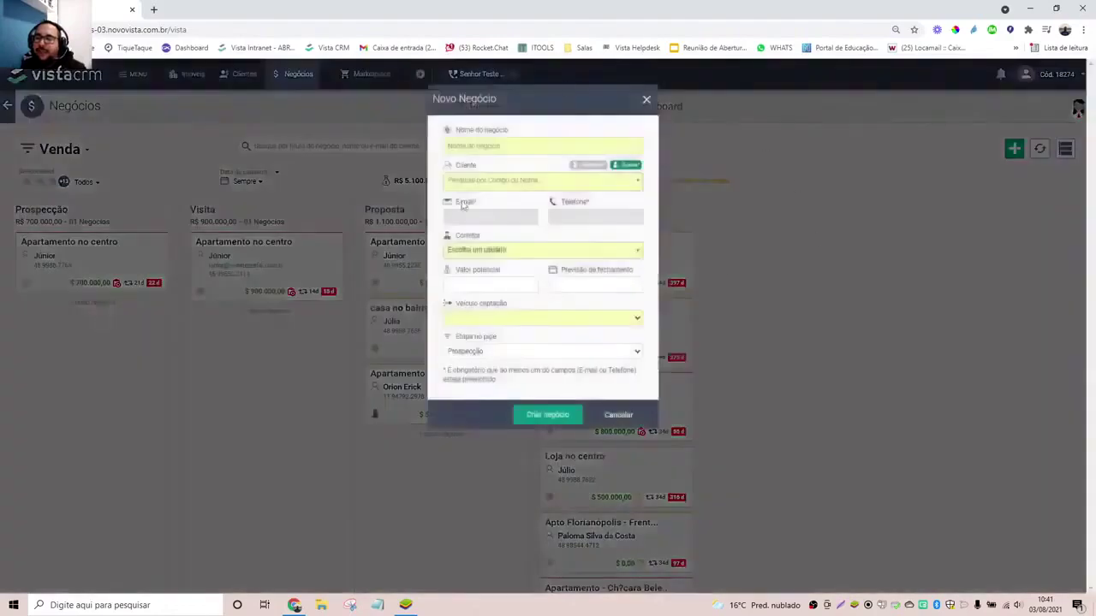
{"action": "left_click", "coordinate": [647, 99]}
{"action": "left_click", "coordinate": [481, 75]}
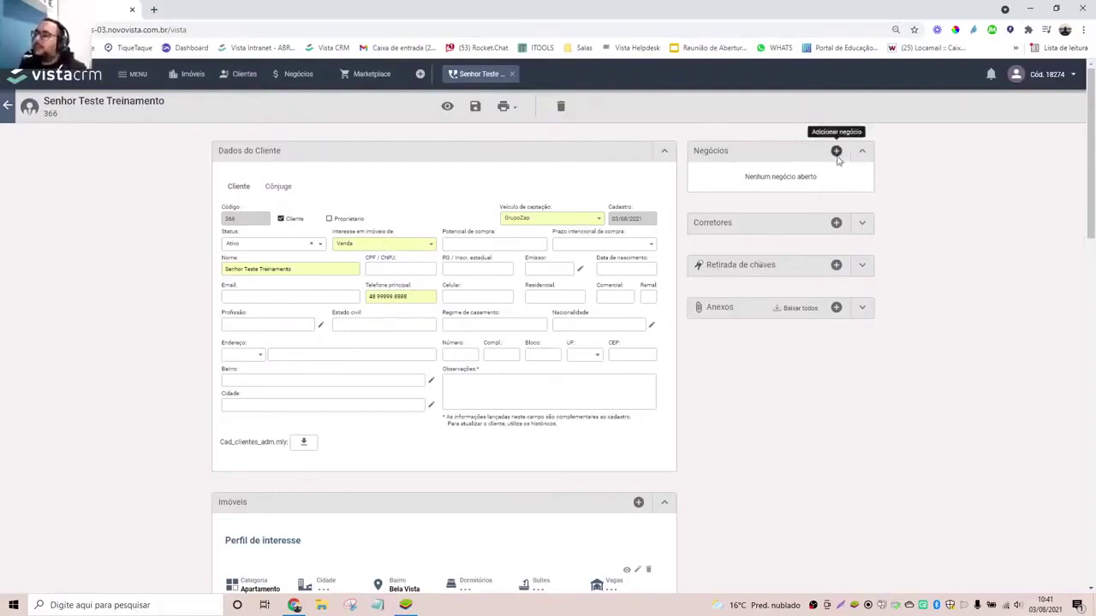
{"action": "left_click", "coordinate": [836, 153]}
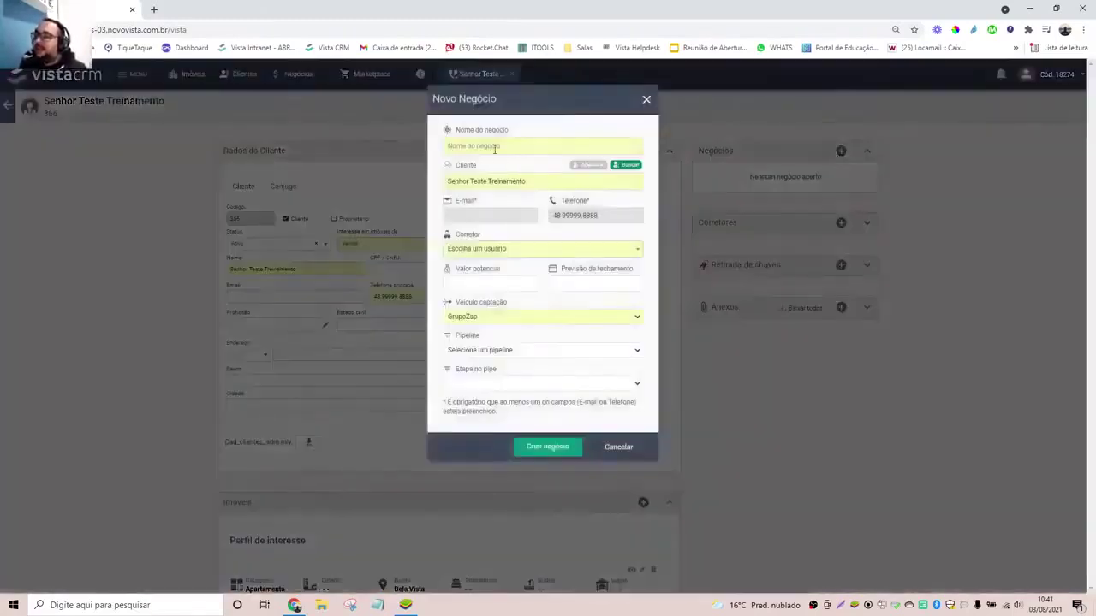
{"action": "left_click", "coordinate": [495, 147]}
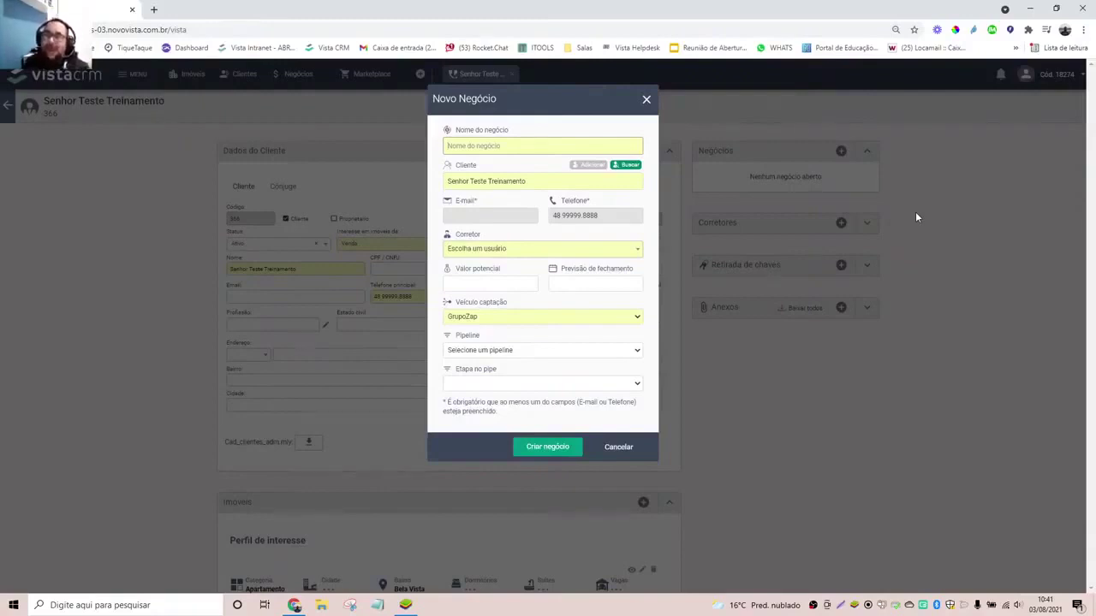
{"action": "left_click", "coordinate": [646, 100]}
{"action": "left_click", "coordinate": [355, 74]}
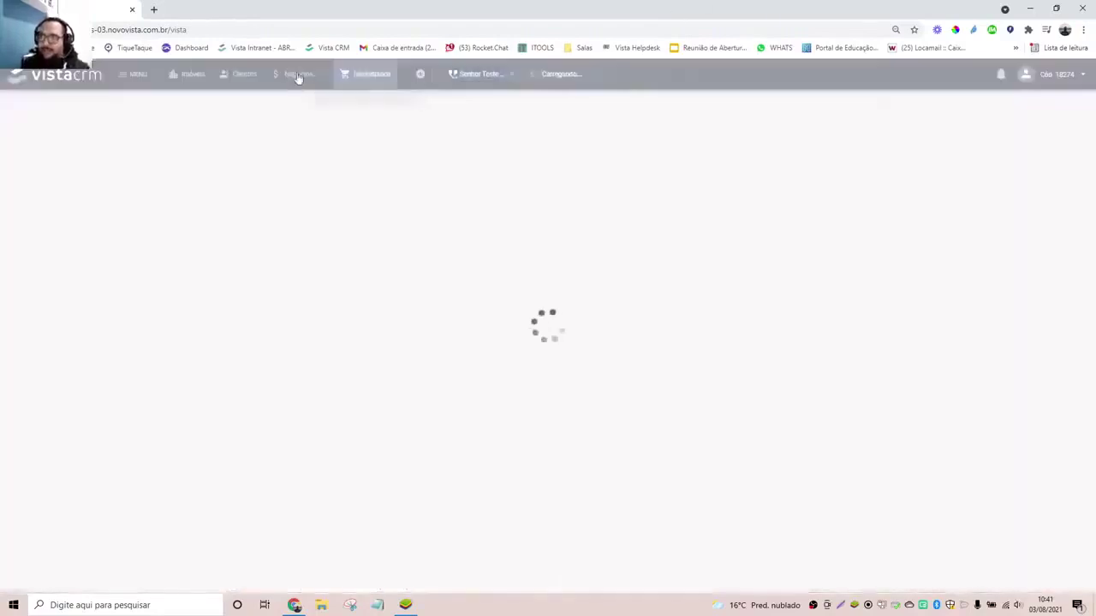
{"action": "left_click", "coordinate": [298, 78]}
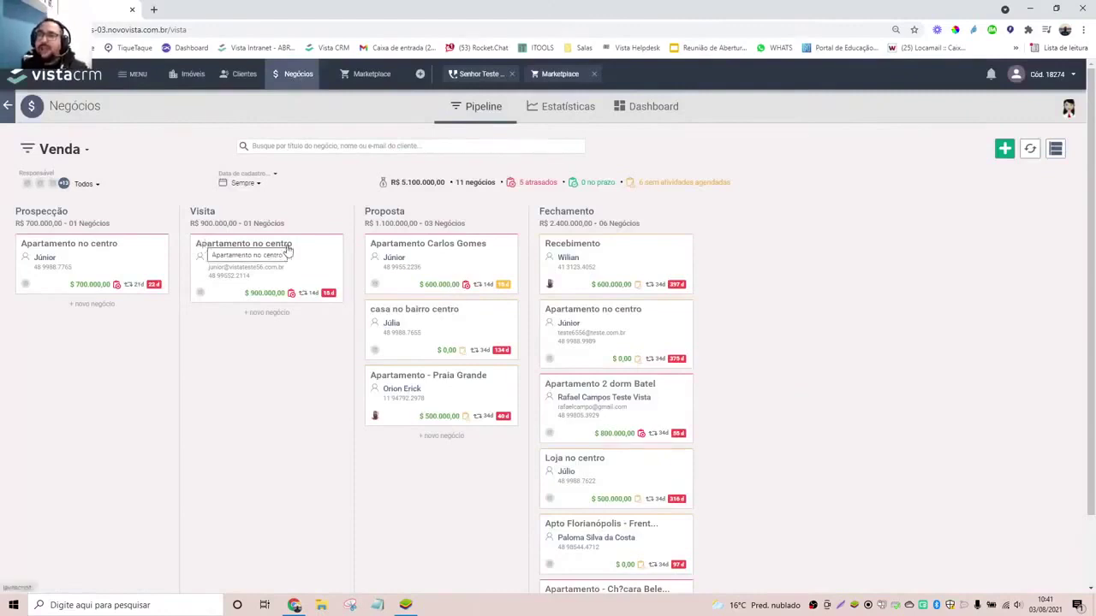
{"action": "left_click", "coordinate": [479, 74]}
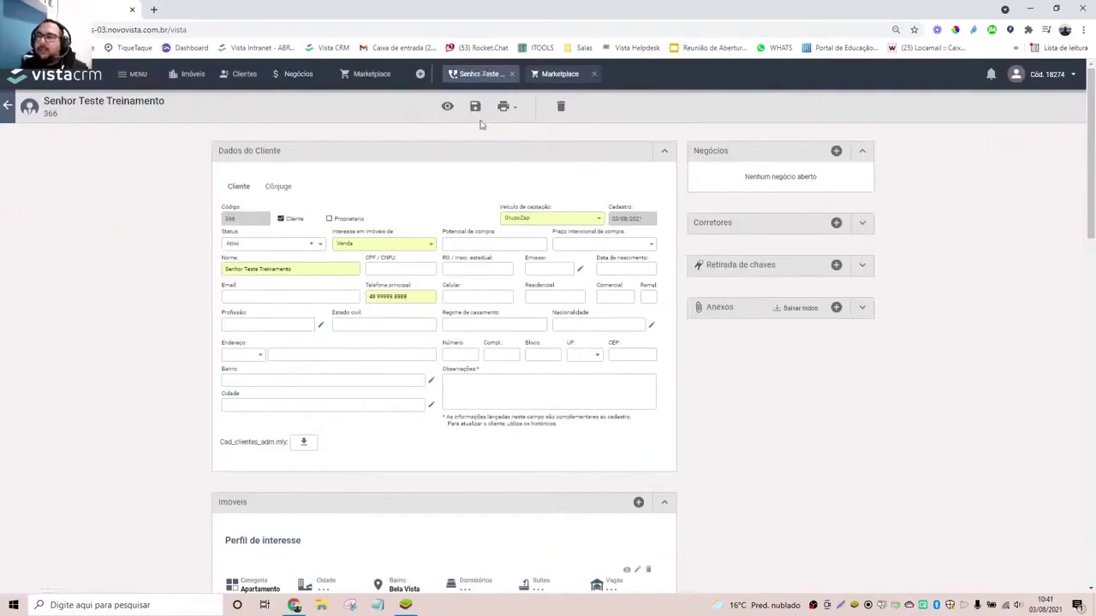
Start a new deal from the client's record and name it "Apartamento senhor teste".
{"action": "left_click", "coordinate": [835, 151]}
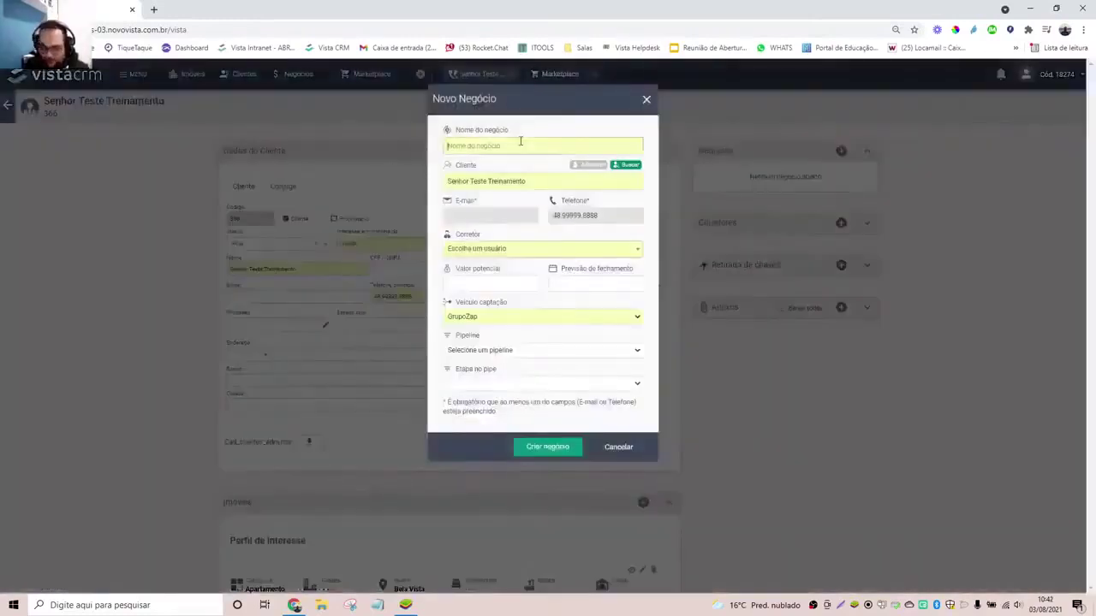
{"action": "left_click", "coordinate": [519, 144]}
{"action": "type", "text": "Novamento no ce"}
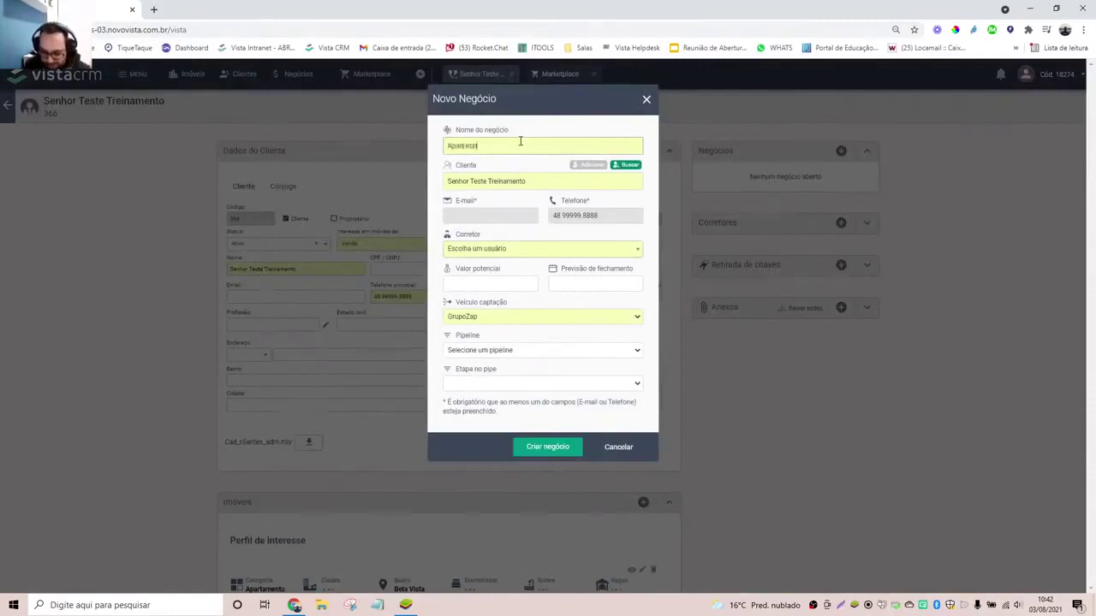
{"action": "type", "text": " teste"}
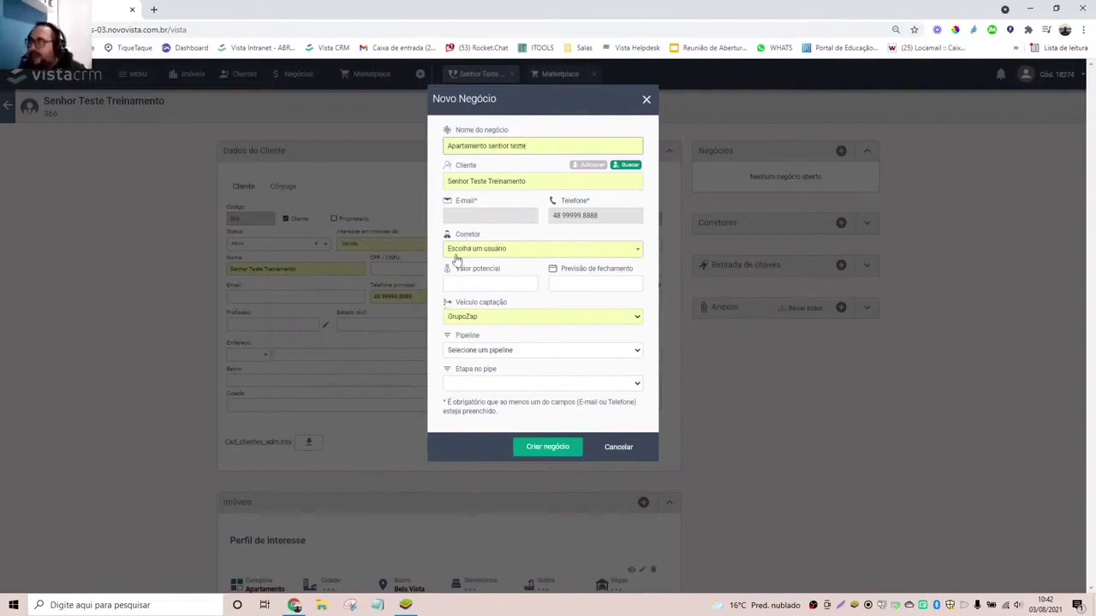
Assign the test user near the end of the user list as the new deal's broker.
{"action": "left_click", "coordinate": [633, 255]}
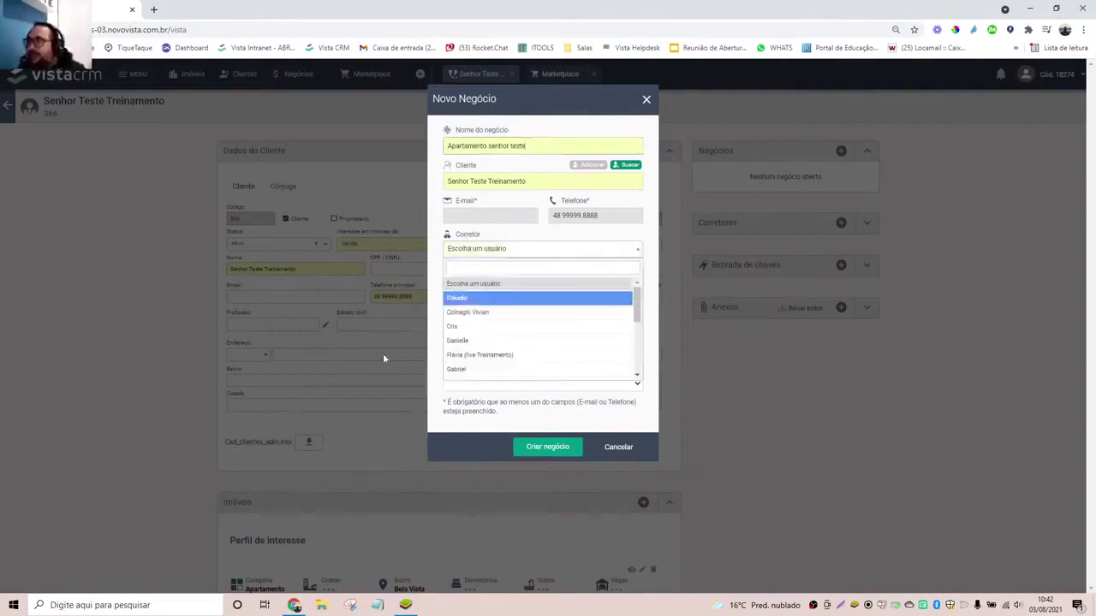
{"action": "scroll", "coordinate": [527, 376], "scroll_direction": "down", "scroll_amount": 5}
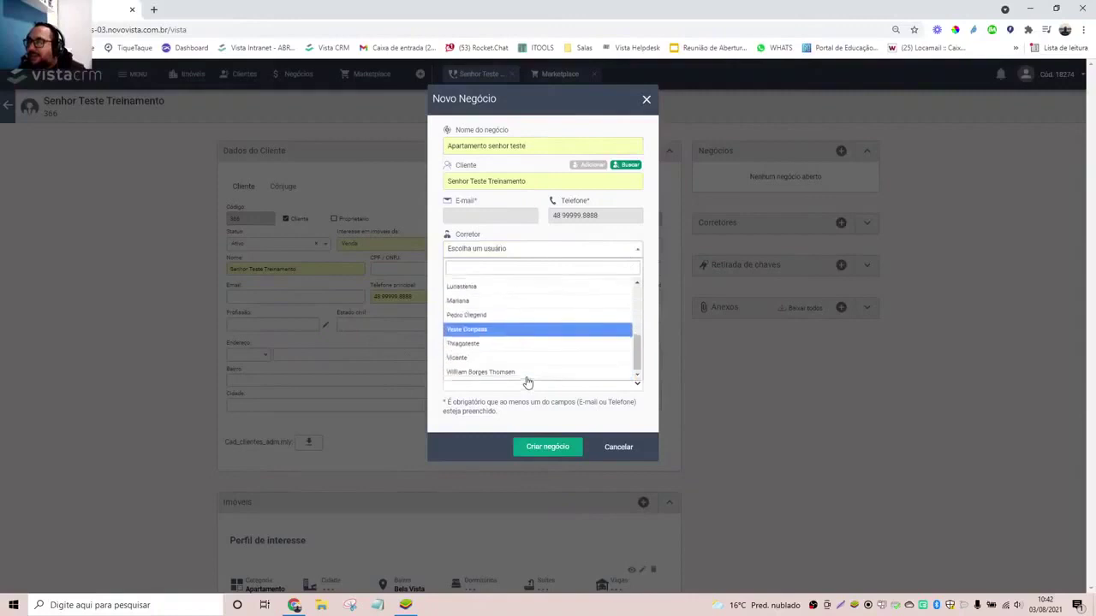
{"action": "left_click", "coordinate": [485, 345]}
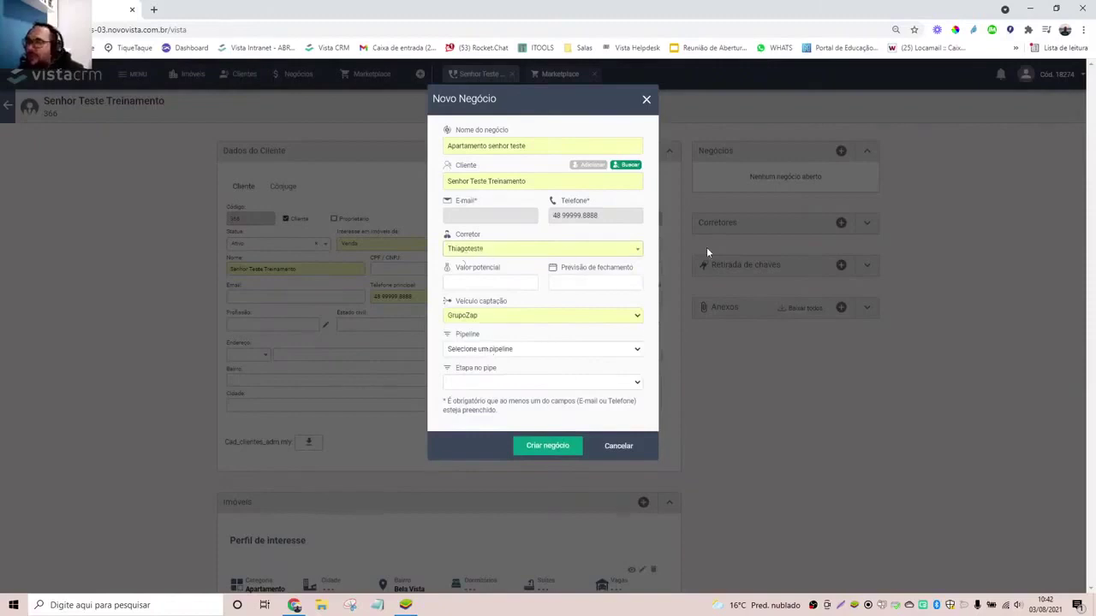
Set the deal's potential value to R$ 700.000,00 and its expected closing date to 30/08/2021.
{"action": "left_click", "coordinate": [502, 286]}
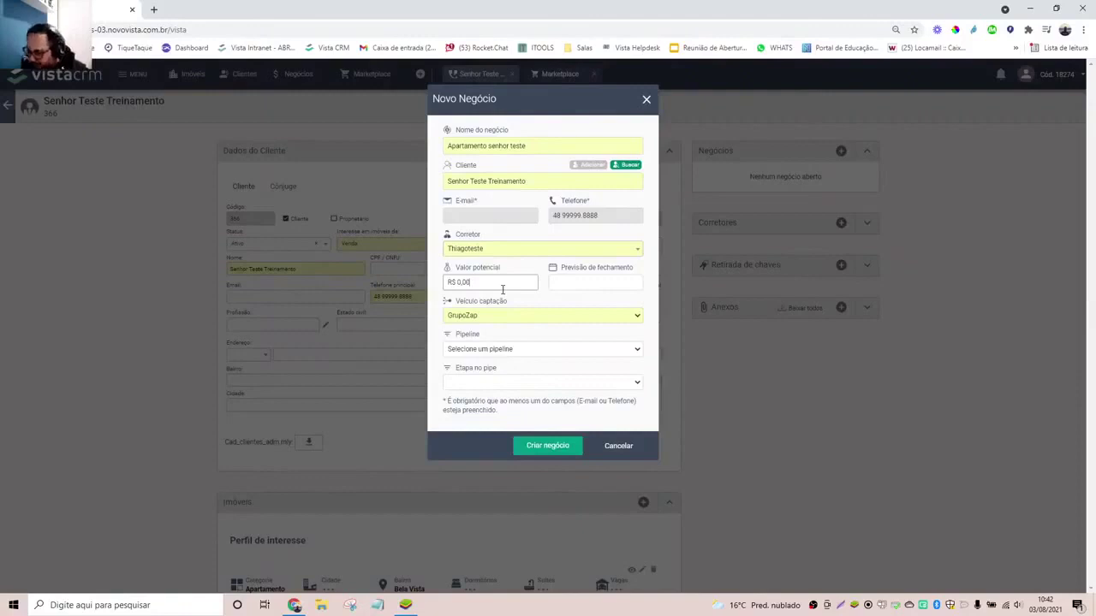
{"action": "type", "text": "70000000"}
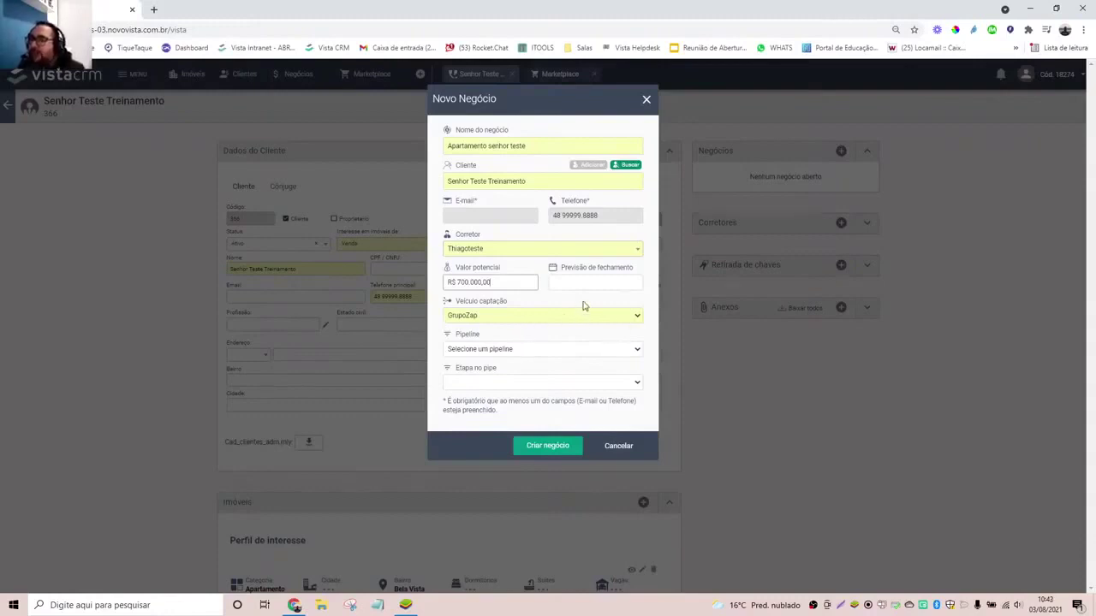
{"action": "left_click", "coordinate": [591, 279]}
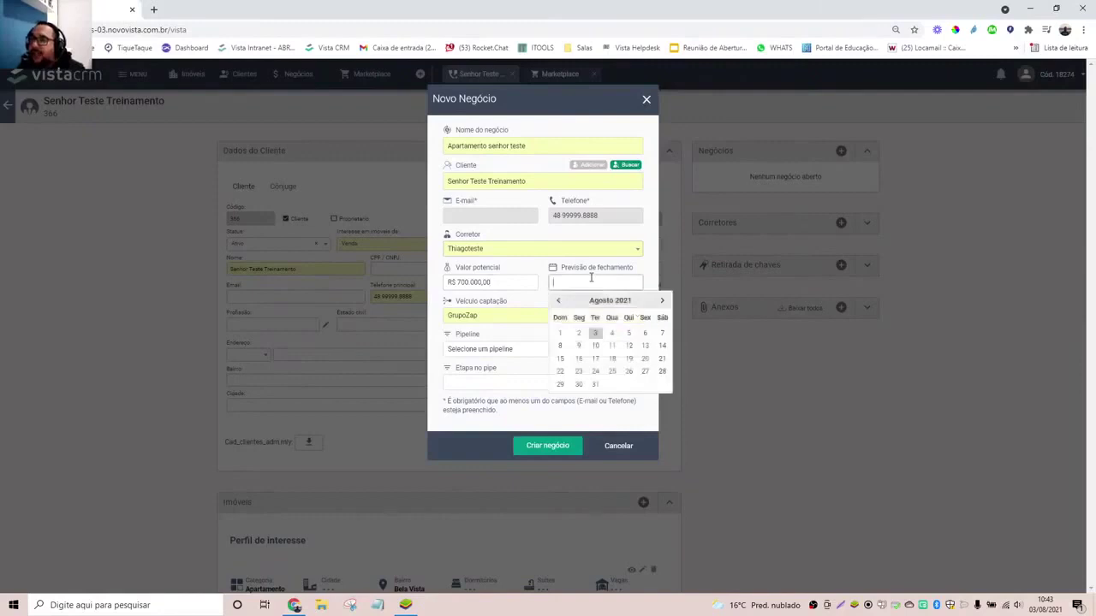
{"action": "left_click", "coordinate": [582, 386]}
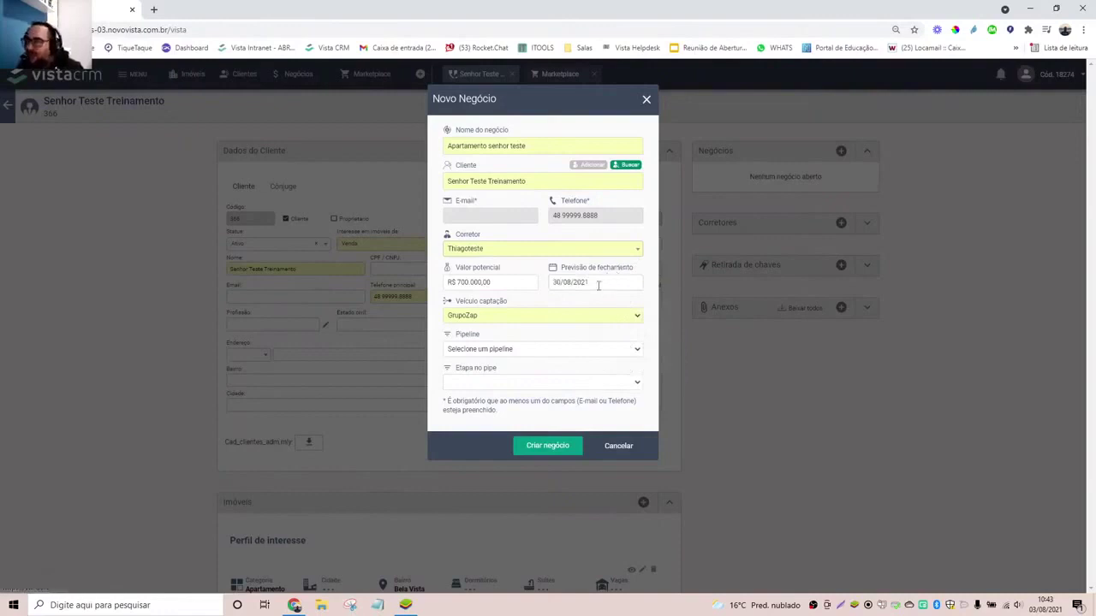
Place the deal in the Venda pipeline at the Prospecção stage.
{"action": "left_click", "coordinate": [622, 351]}
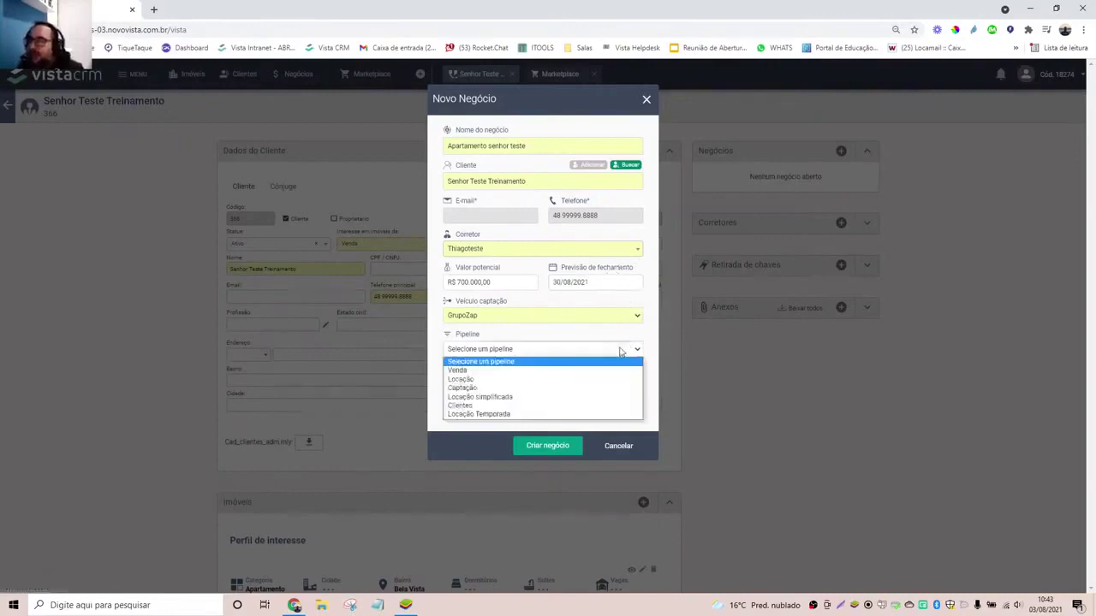
{"action": "left_click", "coordinate": [456, 371]}
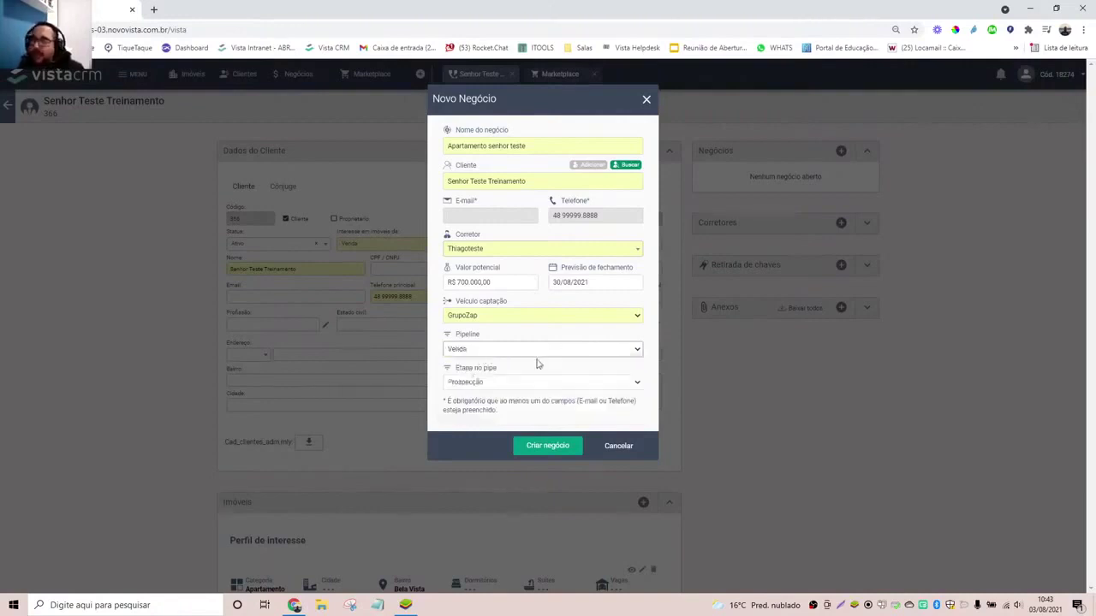
{"action": "left_click", "coordinate": [452, 383]}
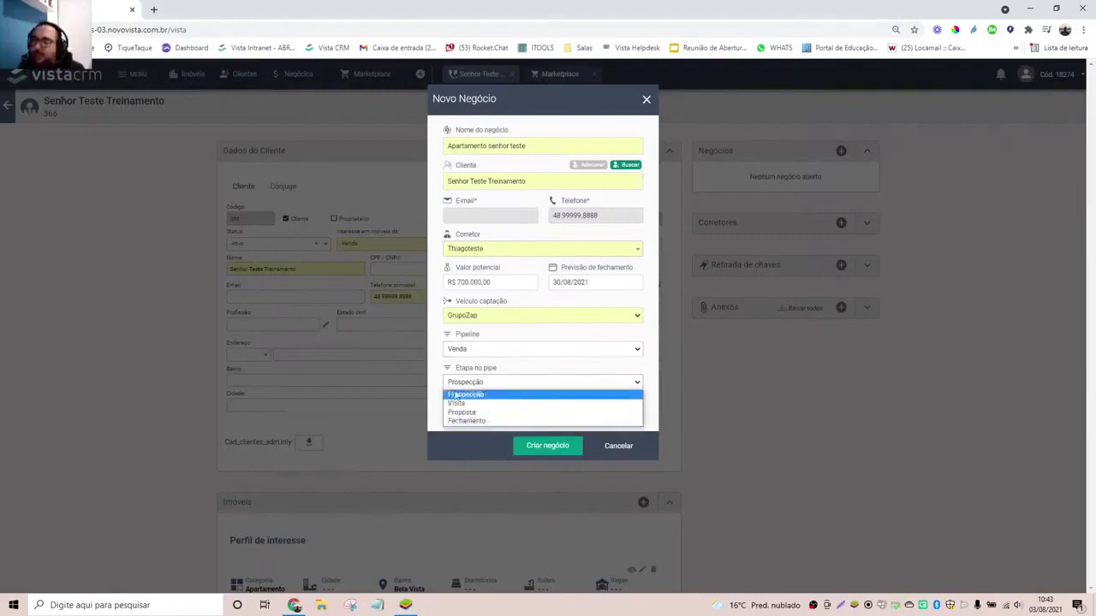
{"action": "left_click", "coordinate": [452, 395]}
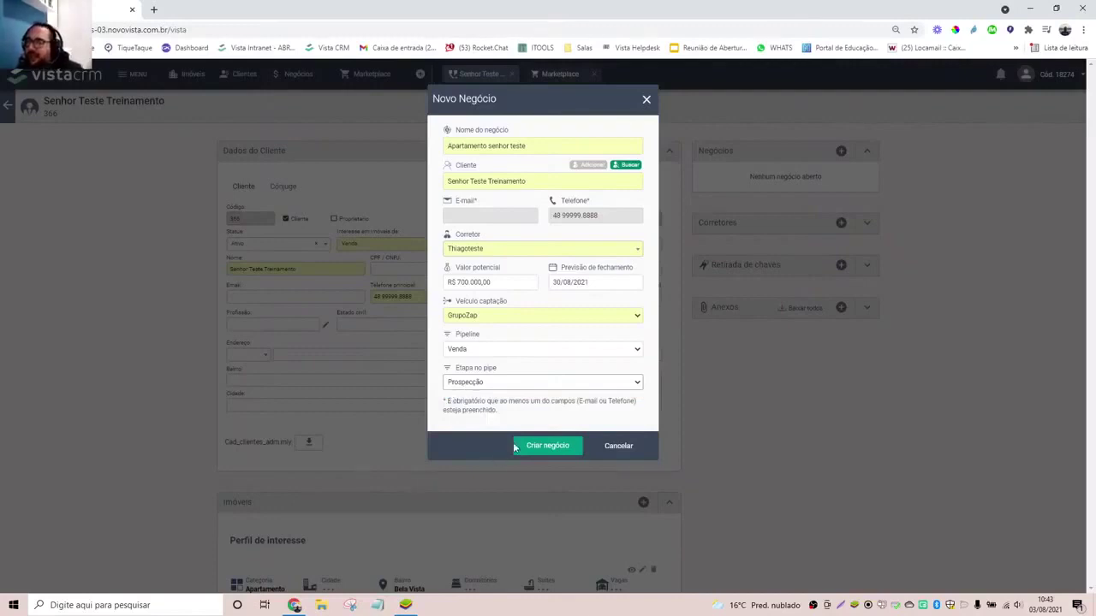
Create the deal and import the client's saved property interest profile into it.
{"action": "left_click", "coordinate": [539, 445]}
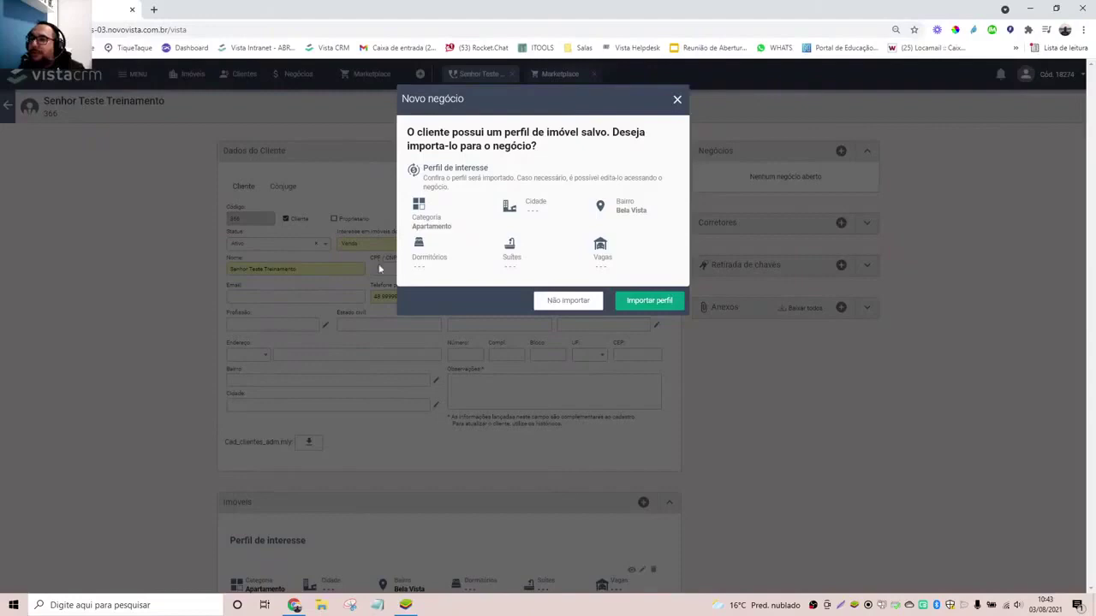
{"action": "left_click", "coordinate": [648, 303]}
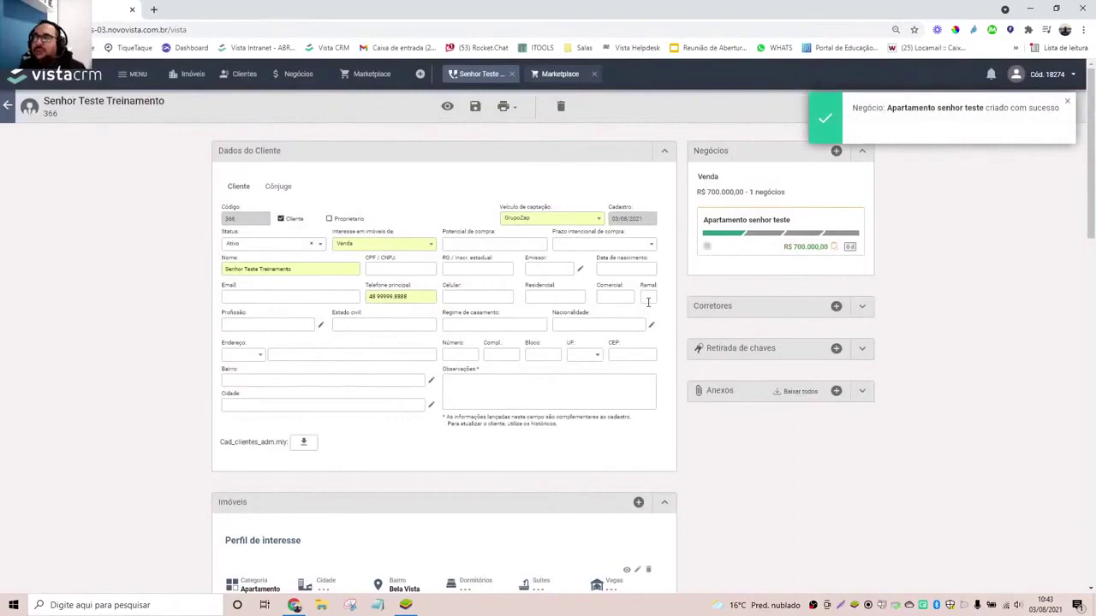
{"action": "scroll", "coordinate": [421, 343], "scroll_direction": "down", "scroll_amount": 6}
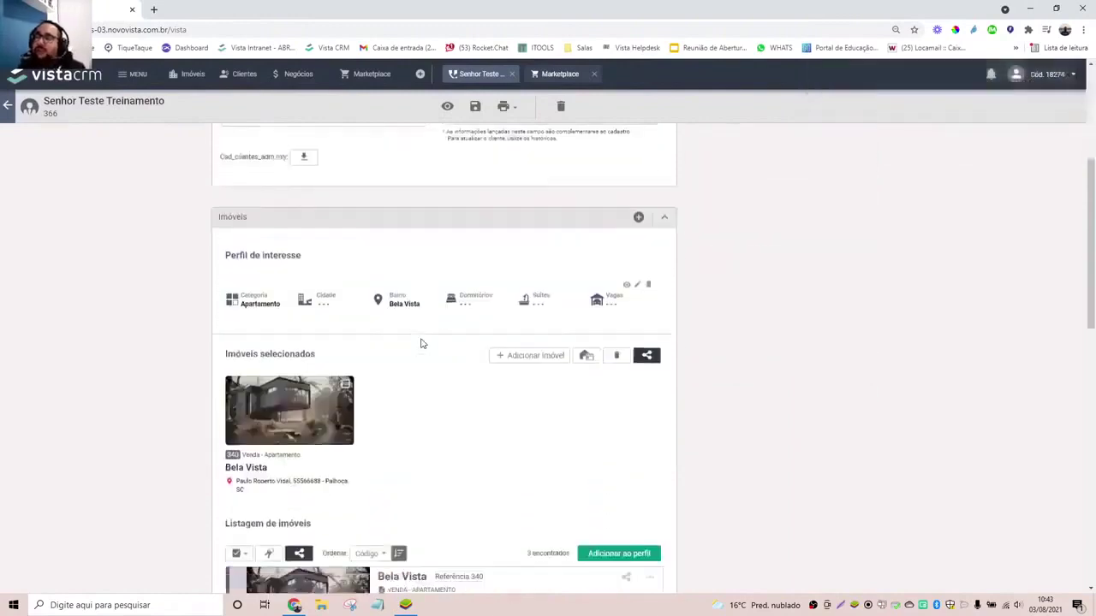
{"action": "scroll", "coordinate": [242, 293], "scroll_direction": "up", "scroll_amount": 3}
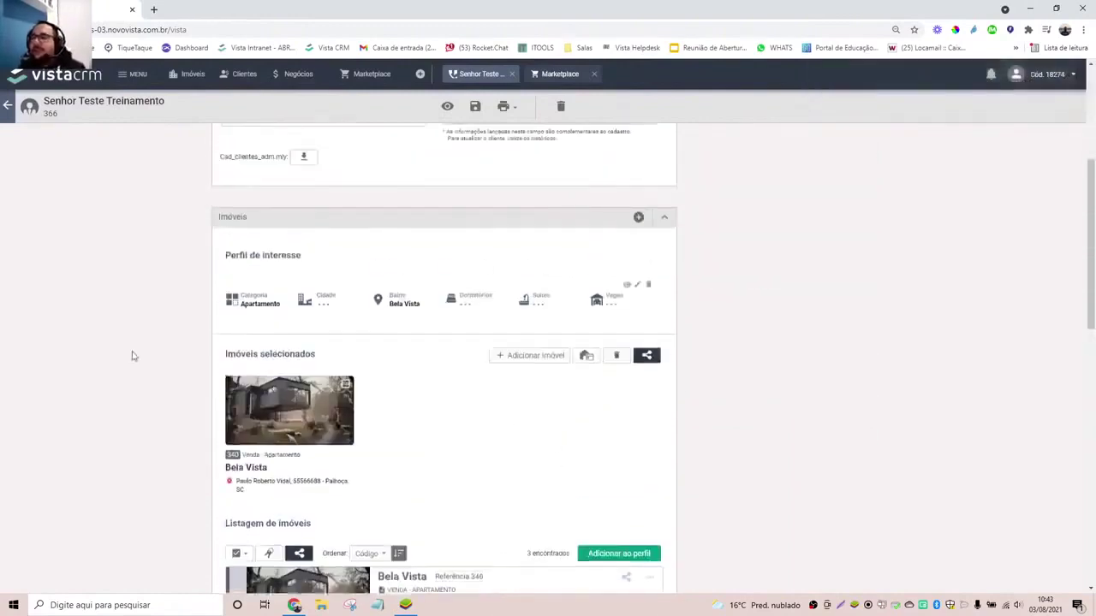
{"action": "scroll", "coordinate": [625, 488], "scroll_direction": "up", "scroll_amount": 3}
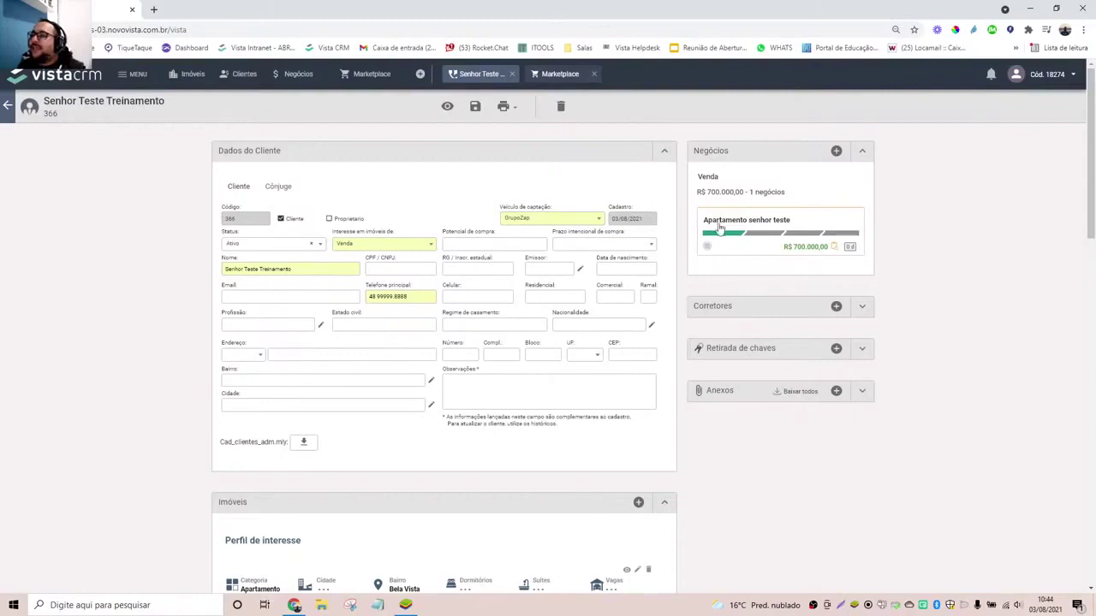
Close the client's record, open the deals board, and view the Captação pipeline before returning to Venda.
{"action": "left_click", "coordinate": [511, 75]}
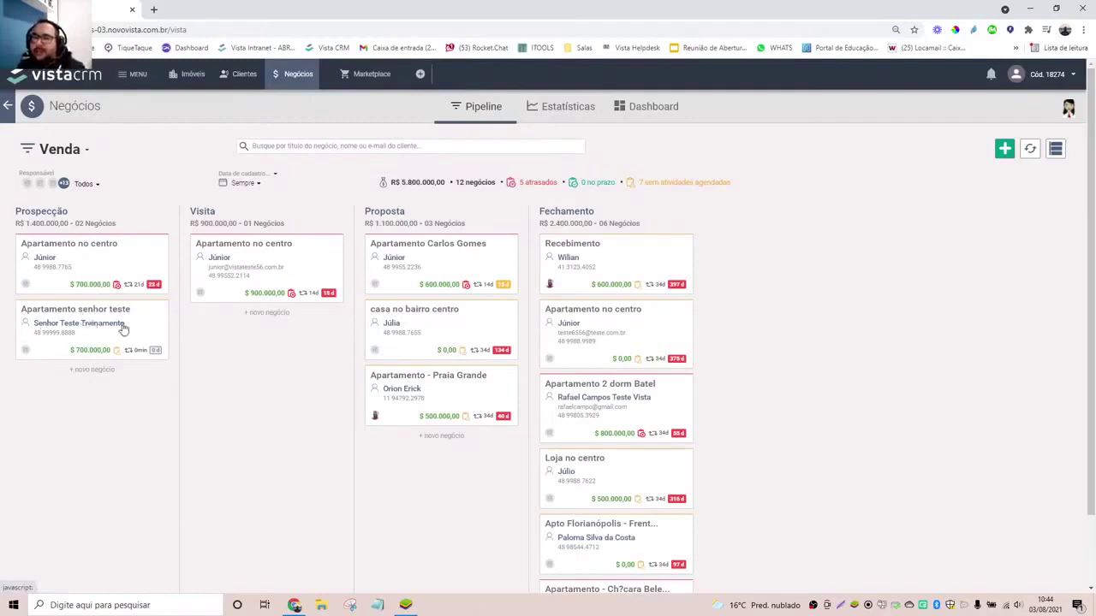
{"action": "left_click", "coordinate": [86, 152]}
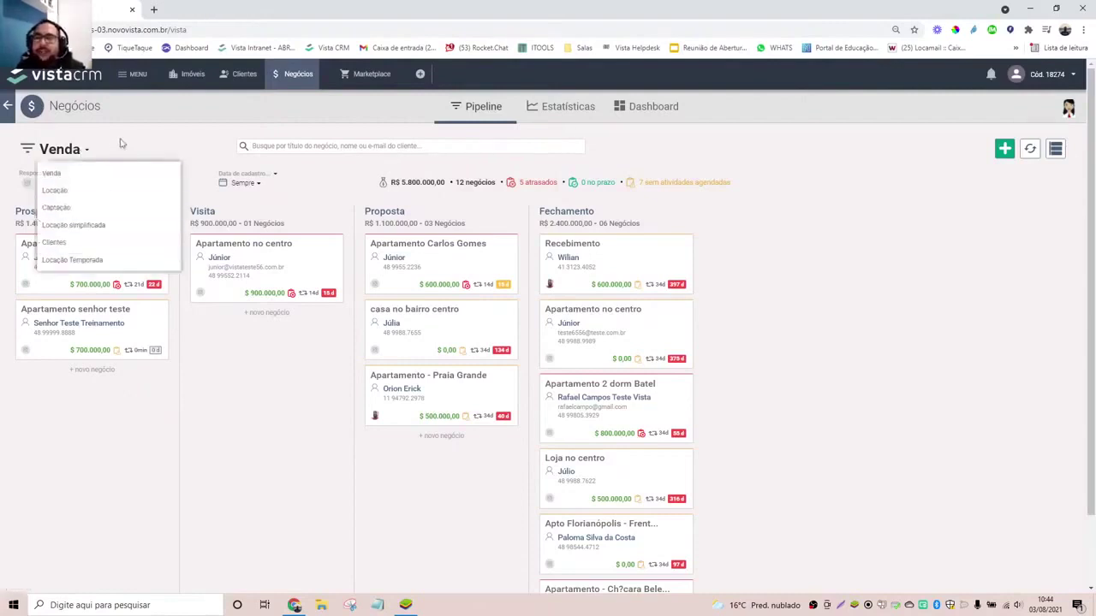
{"action": "left_click", "coordinate": [78, 206]}
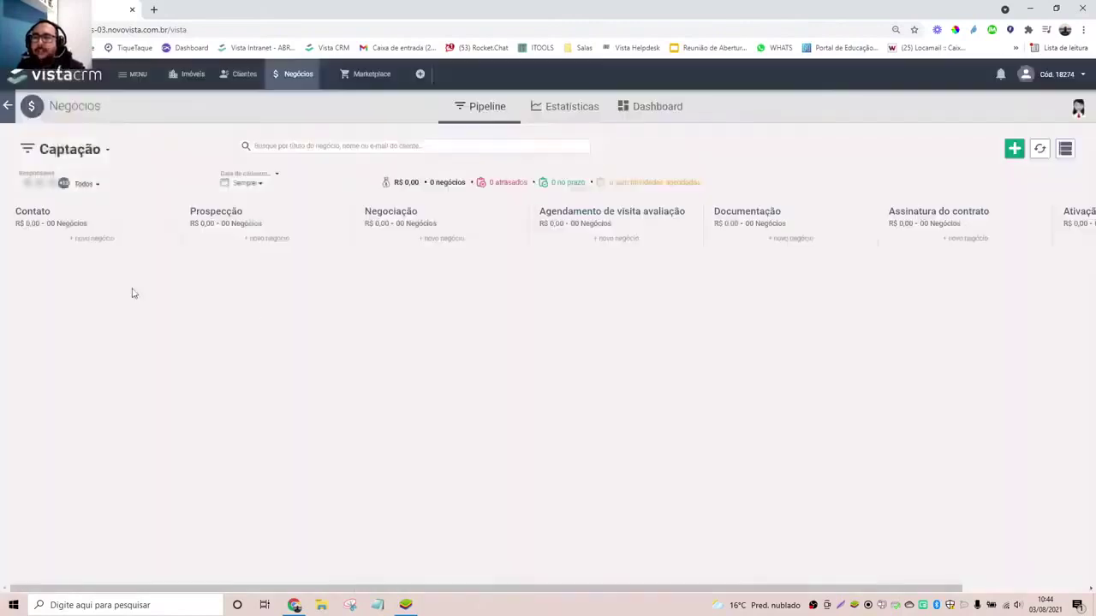
{"action": "left_click", "coordinate": [101, 150]}
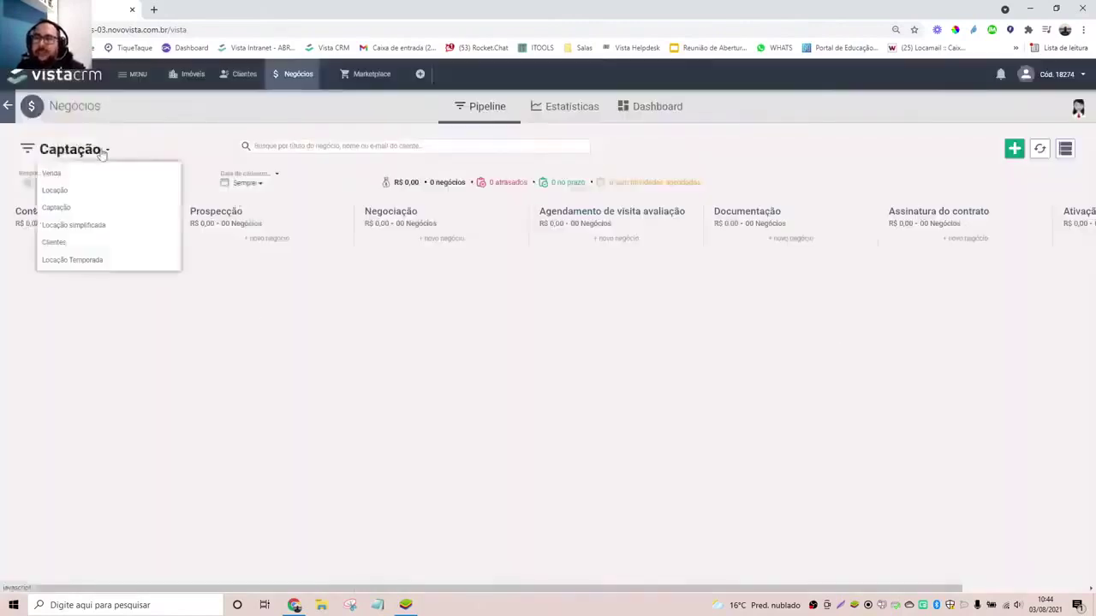
{"action": "left_click", "coordinate": [101, 150]}
{"action": "left_click", "coordinate": [101, 150]}
{"action": "left_click", "coordinate": [52, 173]}
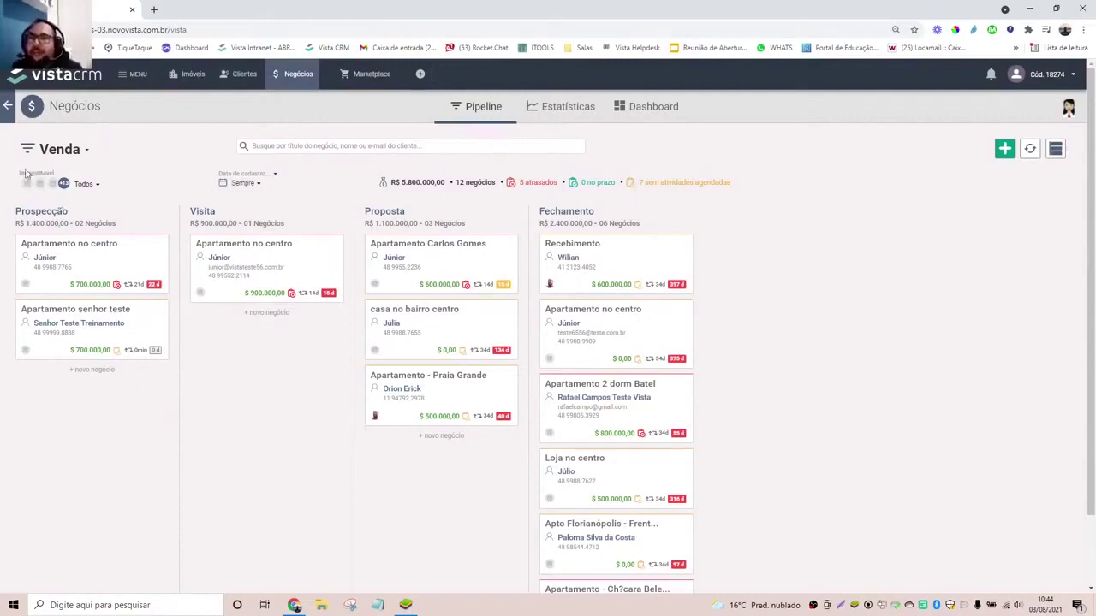
Examine the Venda pipeline's responsible-broker and registration-date filter options without applying any.
{"action": "left_click", "coordinate": [92, 188]}
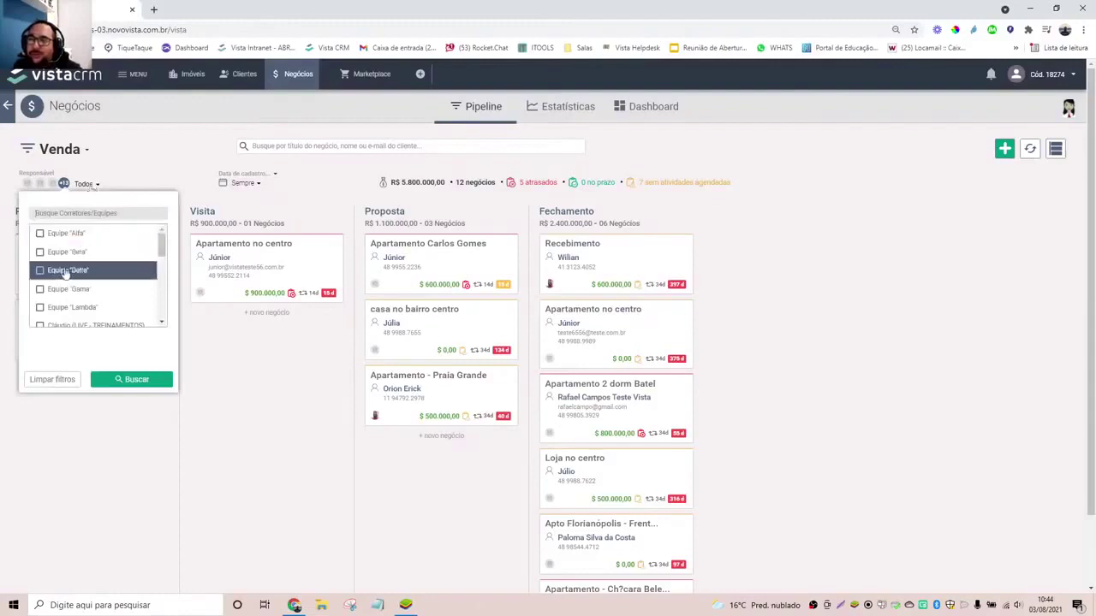
{"action": "scroll", "coordinate": [73, 270], "scroll_direction": "down", "scroll_amount": 3}
{"action": "scroll", "coordinate": [68, 272], "scroll_direction": "down", "scroll_amount": 2}
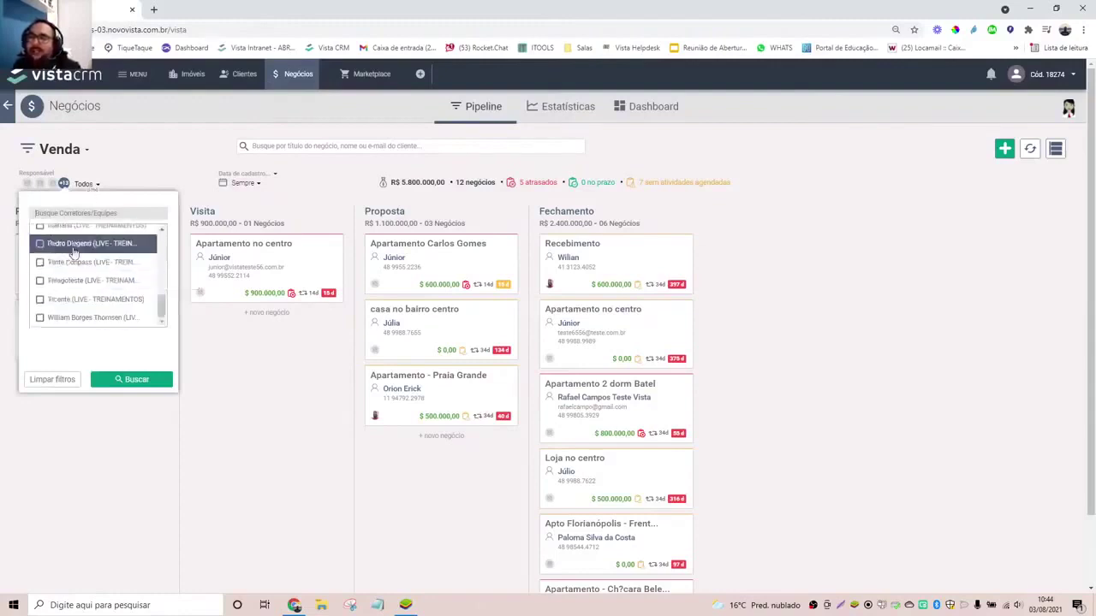
{"action": "left_click", "coordinate": [151, 164]}
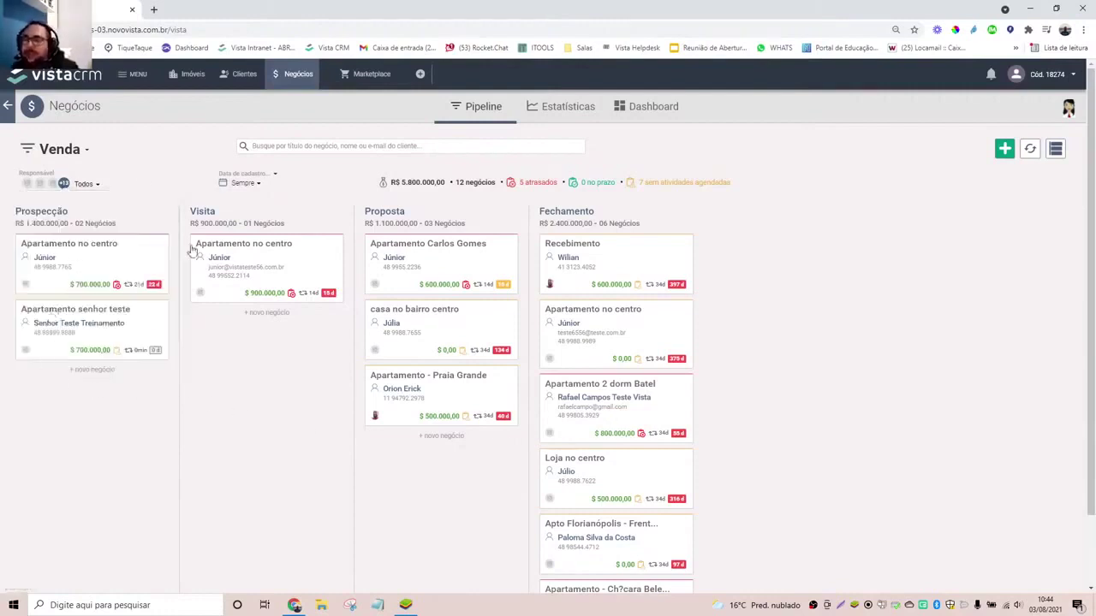
{"action": "left_click", "coordinate": [256, 184]}
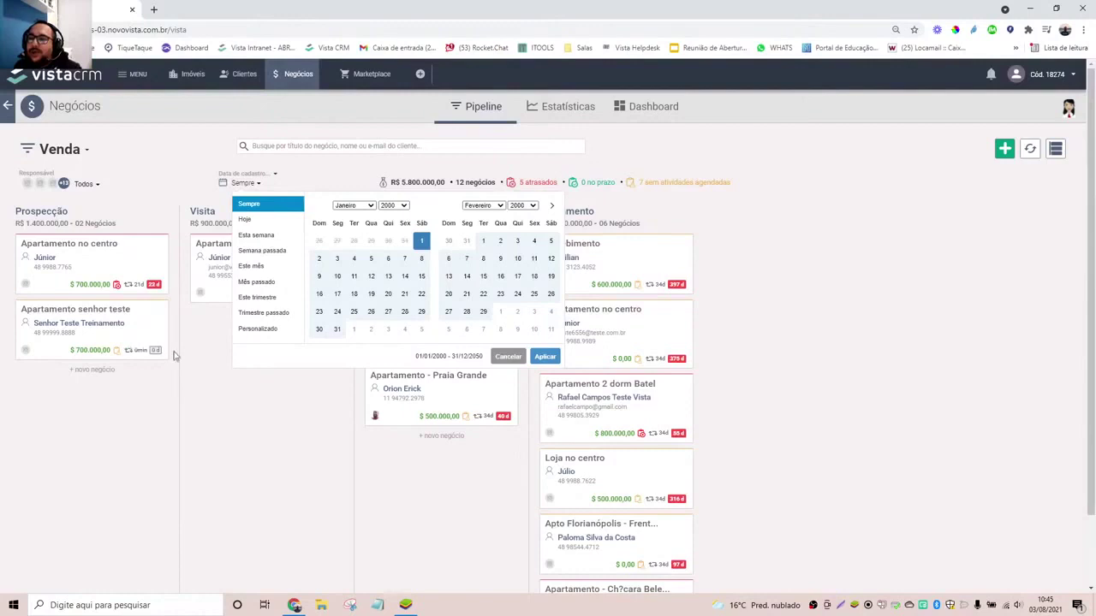
{"action": "left_click", "coordinate": [324, 169]}
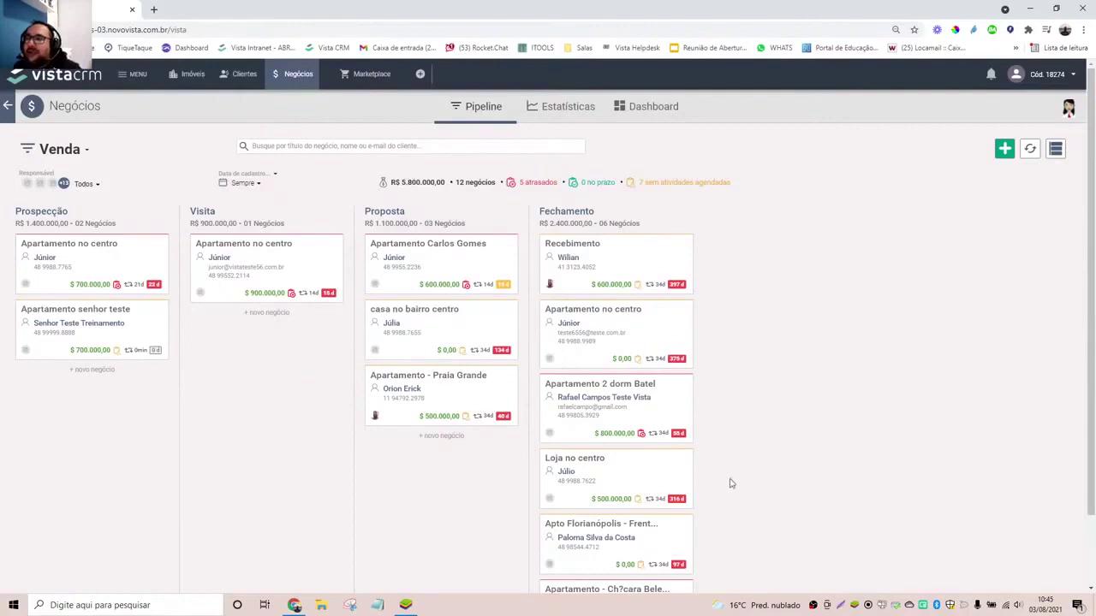
Examine the pipeline's summary of overdue deals, deals on time and deals without scheduled activities, along with the indicators on the deal cards.
{"action": "mouse_move", "coordinate": [127, 288]}
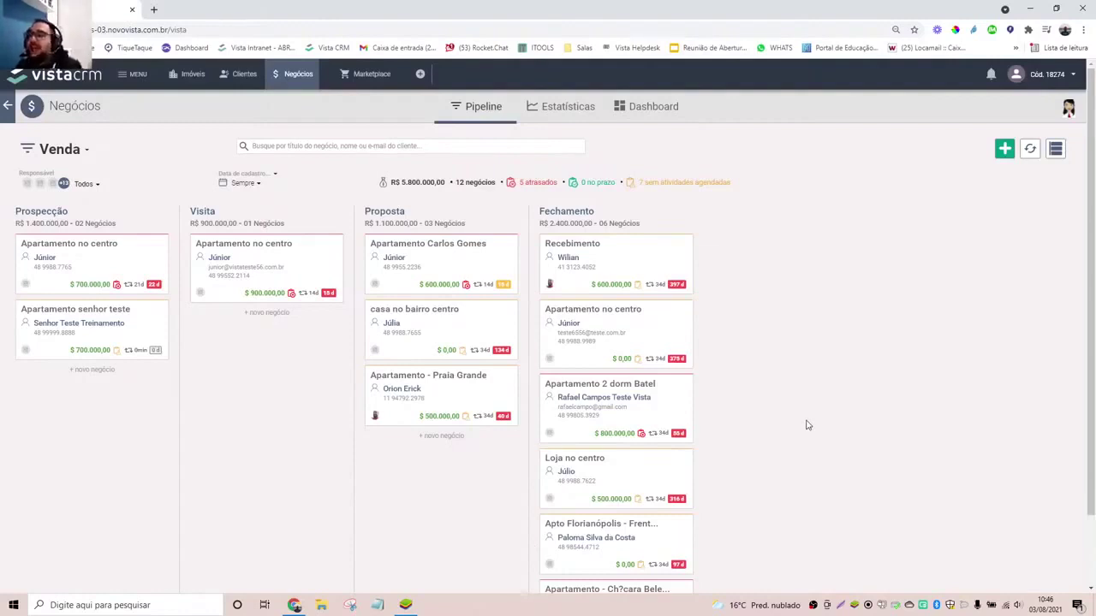
{"action": "triple_click", "coordinate": [635, 181]}
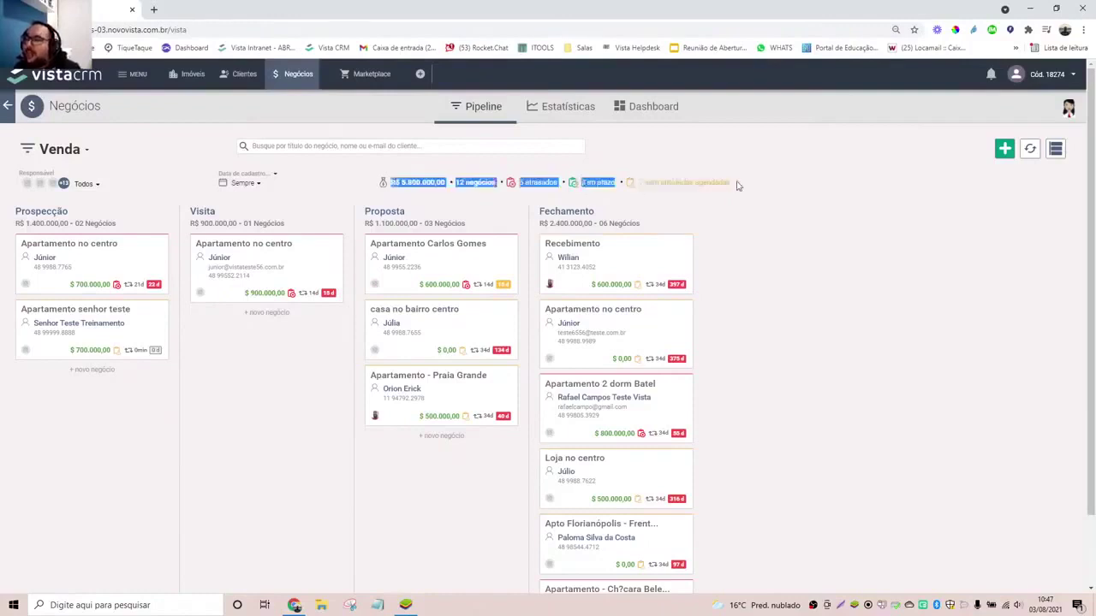
{"action": "triple_click", "coordinate": [729, 182]}
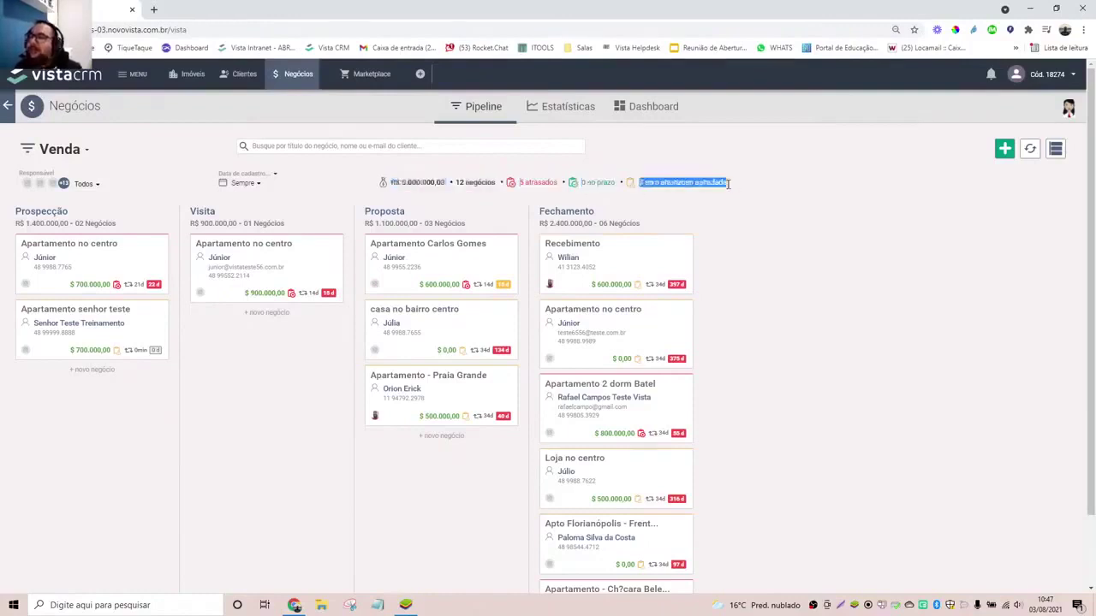
{"action": "triple_click", "coordinate": [584, 184]}
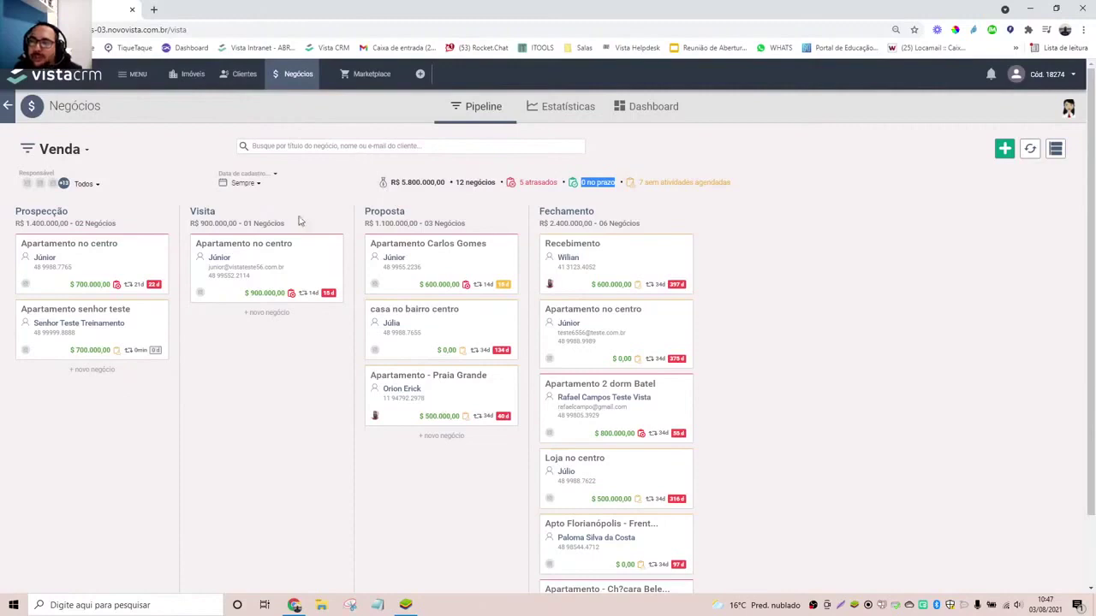
{"action": "mouse_move", "coordinate": [130, 352]}
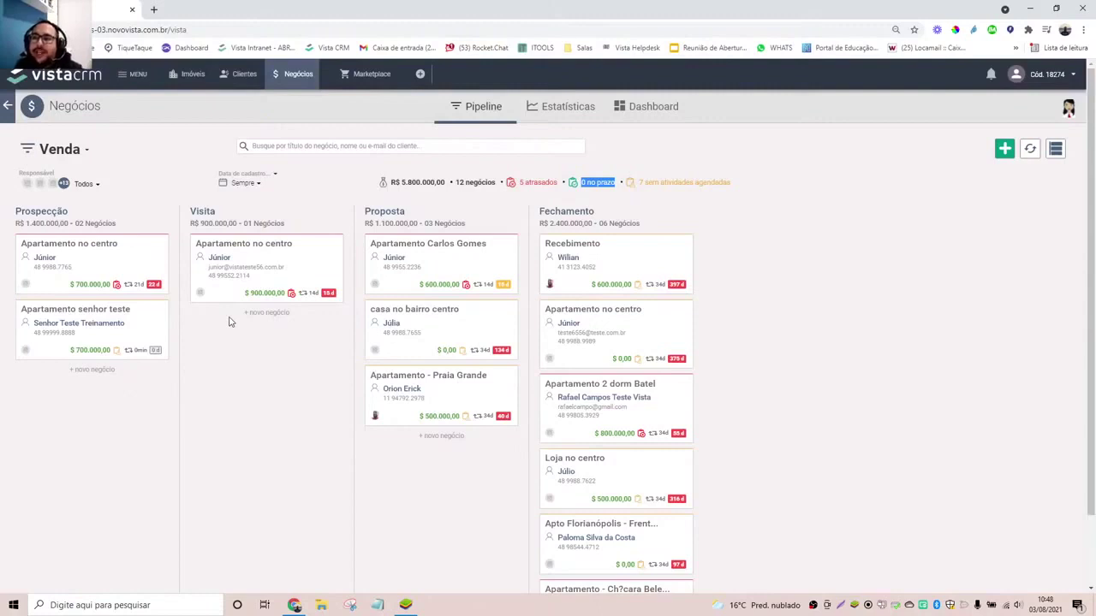
Open the "Apartamento senhor teste" deal and expand its activities, deal details and properties sections.
{"action": "left_click", "coordinate": [88, 317]}
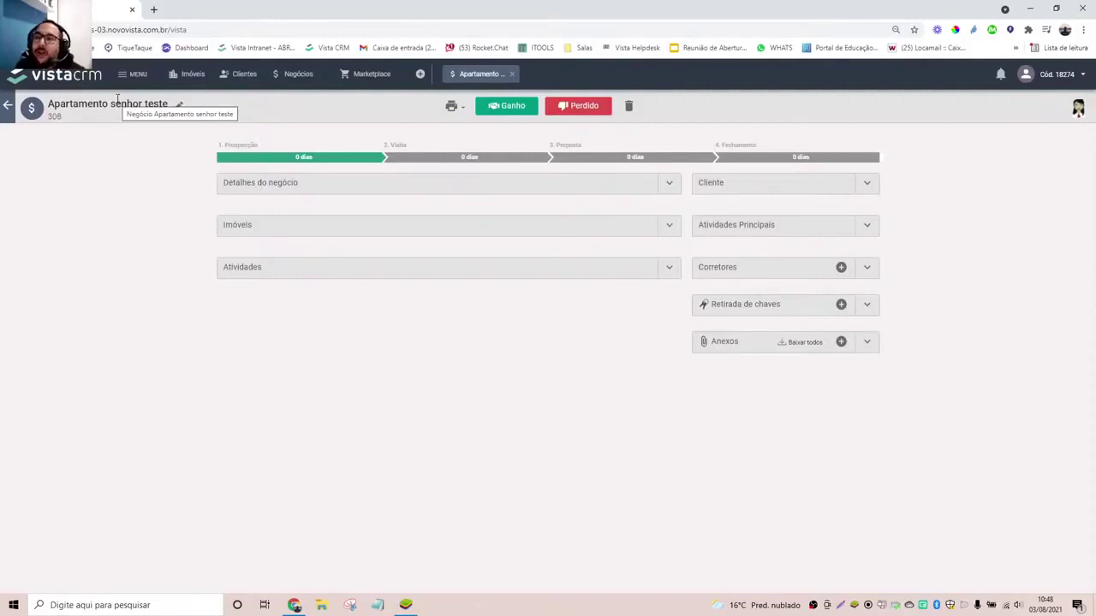
{"action": "left_click", "coordinate": [670, 269]}
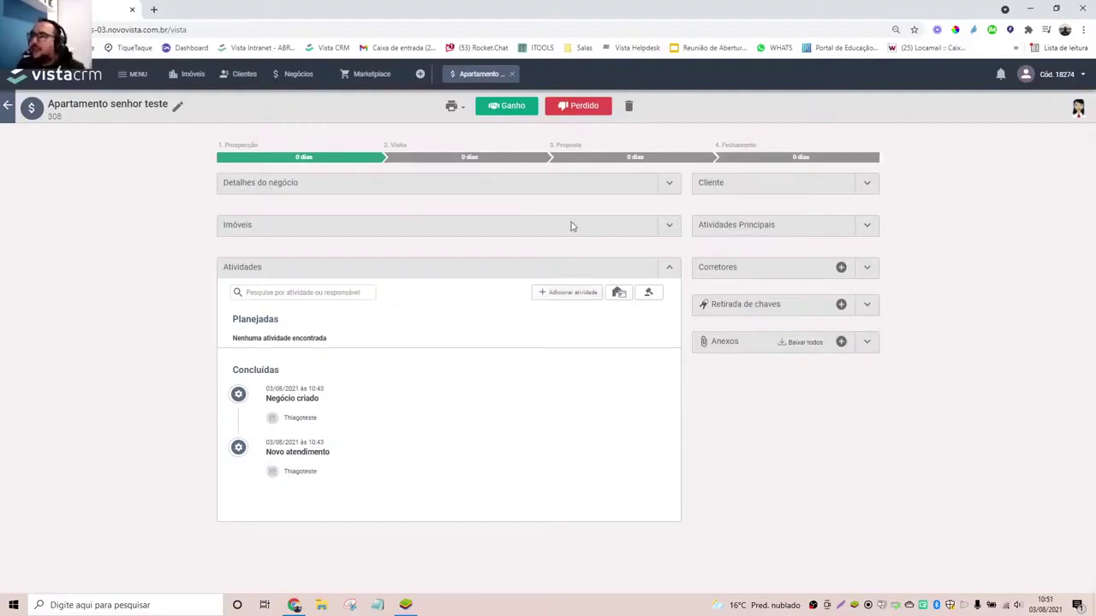
{"action": "left_click", "coordinate": [669, 184]}
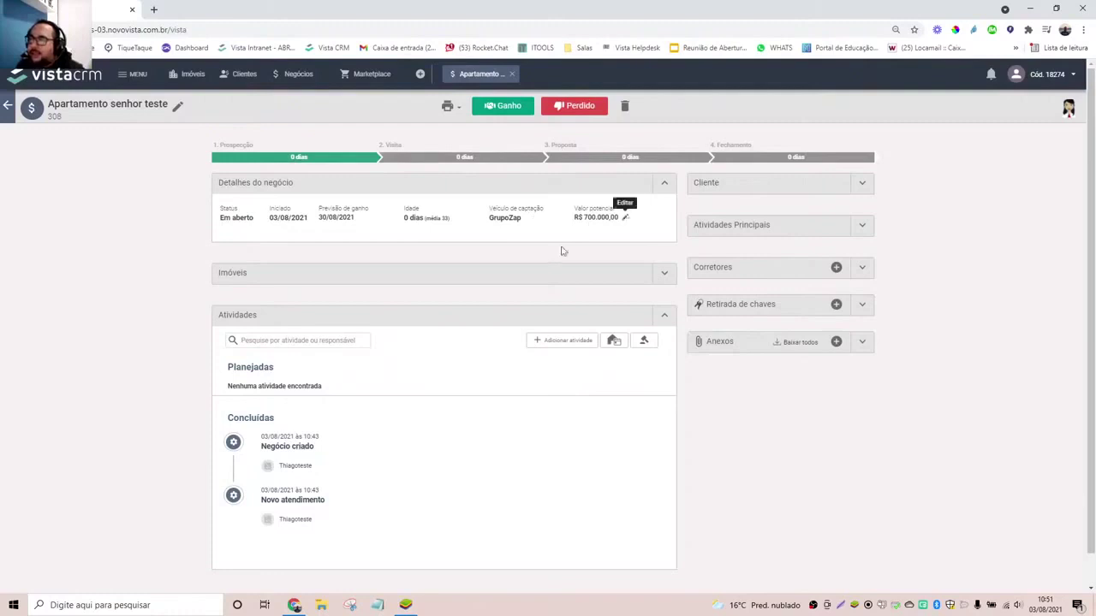
{"action": "left_click", "coordinate": [664, 275]}
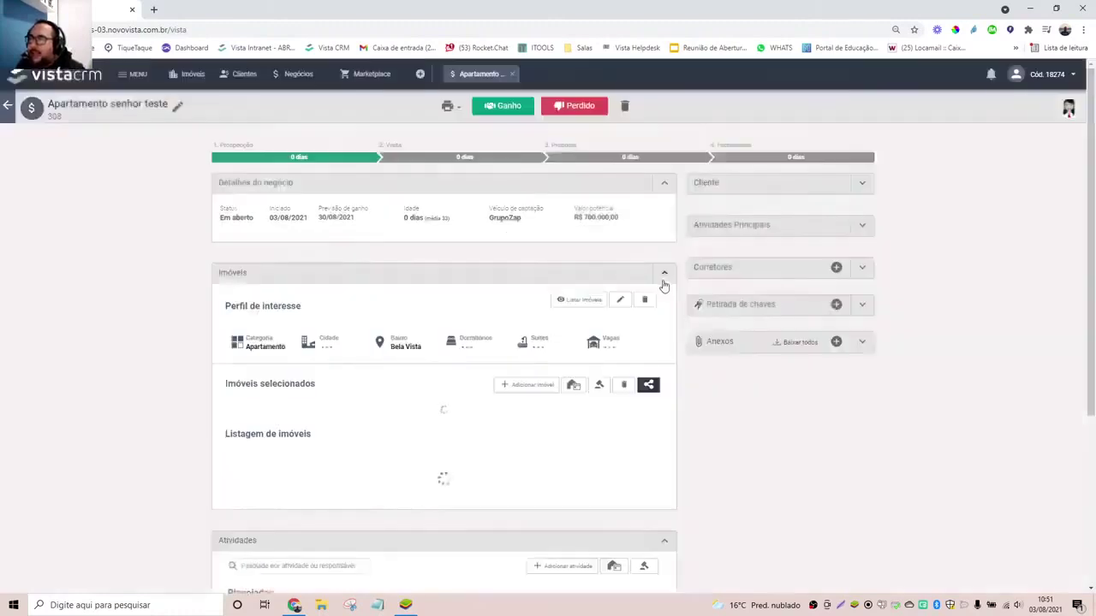
Add the Bela Vista apartment with reference 340 to the deal's selected properties.
{"action": "scroll", "coordinate": [29, 354], "scroll_direction": "down", "scroll_amount": 2}
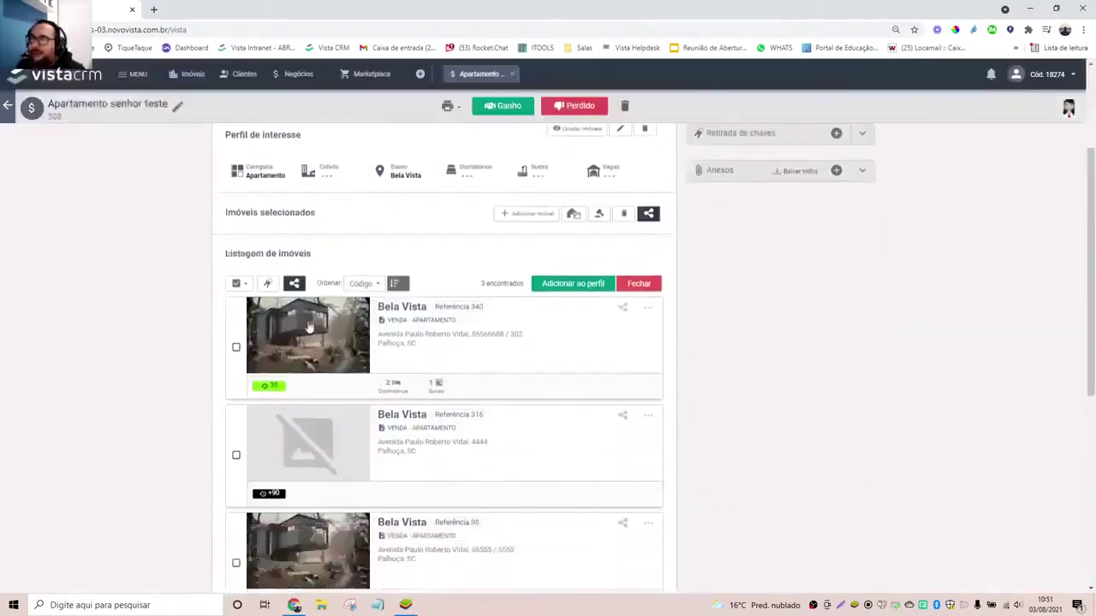
{"action": "scroll", "coordinate": [381, 315], "scroll_direction": "up", "scroll_amount": 2}
{"action": "scroll", "coordinate": [381, 315], "scroll_direction": "down", "scroll_amount": 2}
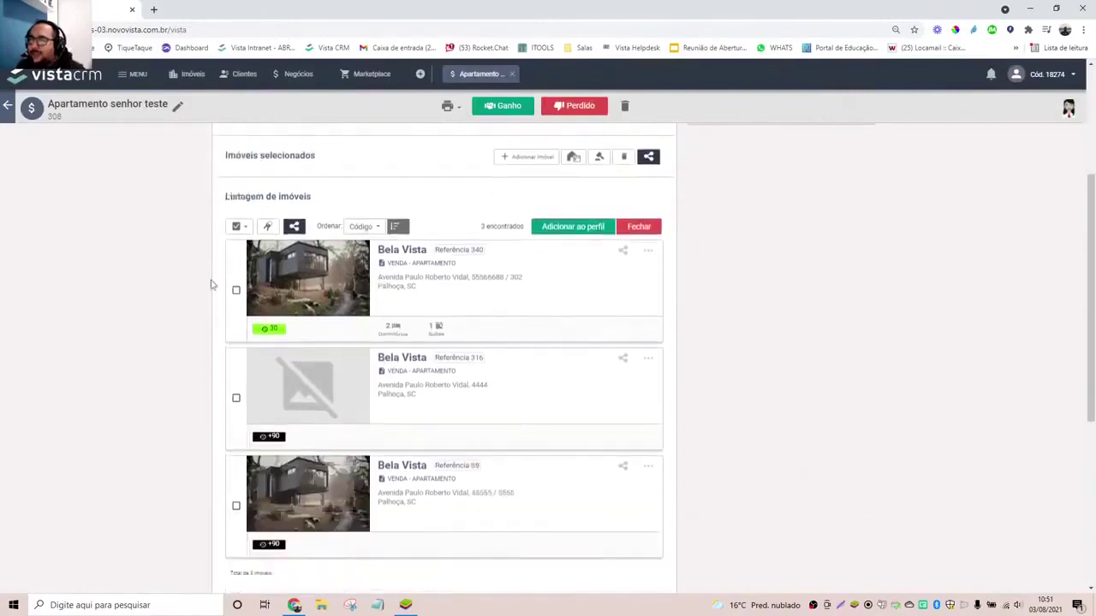
{"action": "left_click", "coordinate": [237, 292]}
{"action": "scroll", "coordinate": [609, 306], "scroll_direction": "up", "scroll_amount": 1}
{"action": "left_click", "coordinate": [565, 343]}
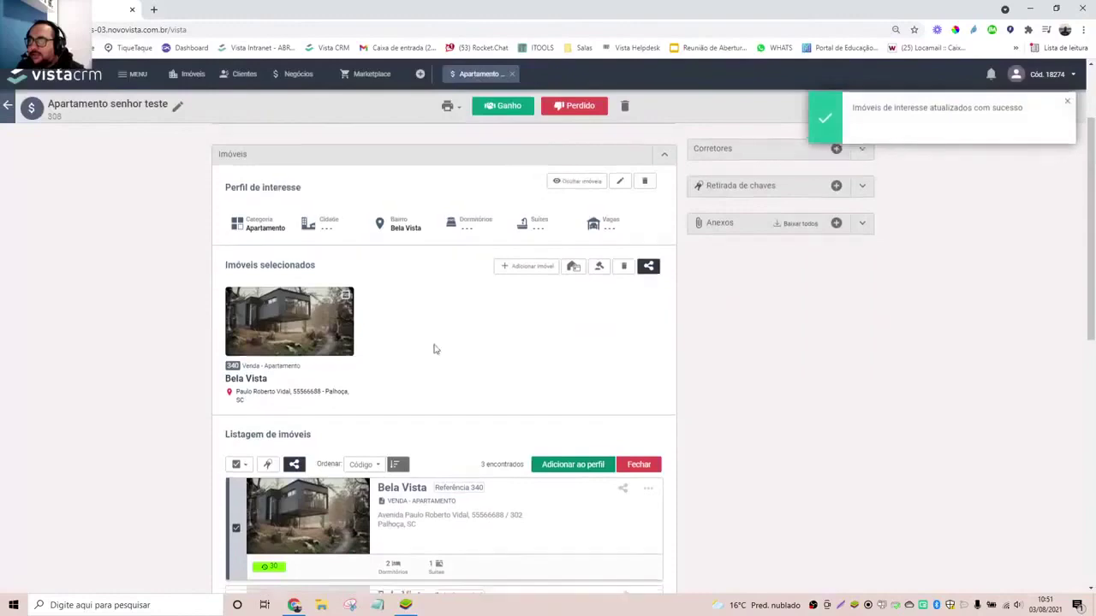
Review the deal's matching property listing, selected property and activities section.
{"action": "scroll", "coordinate": [436, 348], "scroll_direction": "down", "scroll_amount": 7}
{"action": "scroll", "coordinate": [434, 343], "scroll_direction": "up", "scroll_amount": 3}
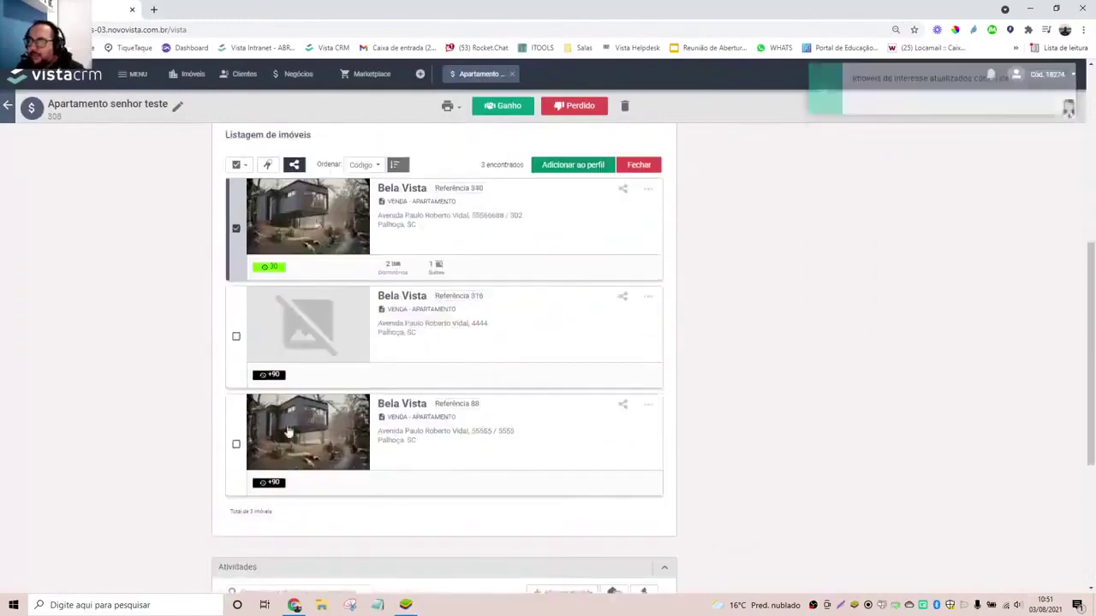
{"action": "scroll", "coordinate": [226, 481], "scroll_direction": "down", "scroll_amount": 3}
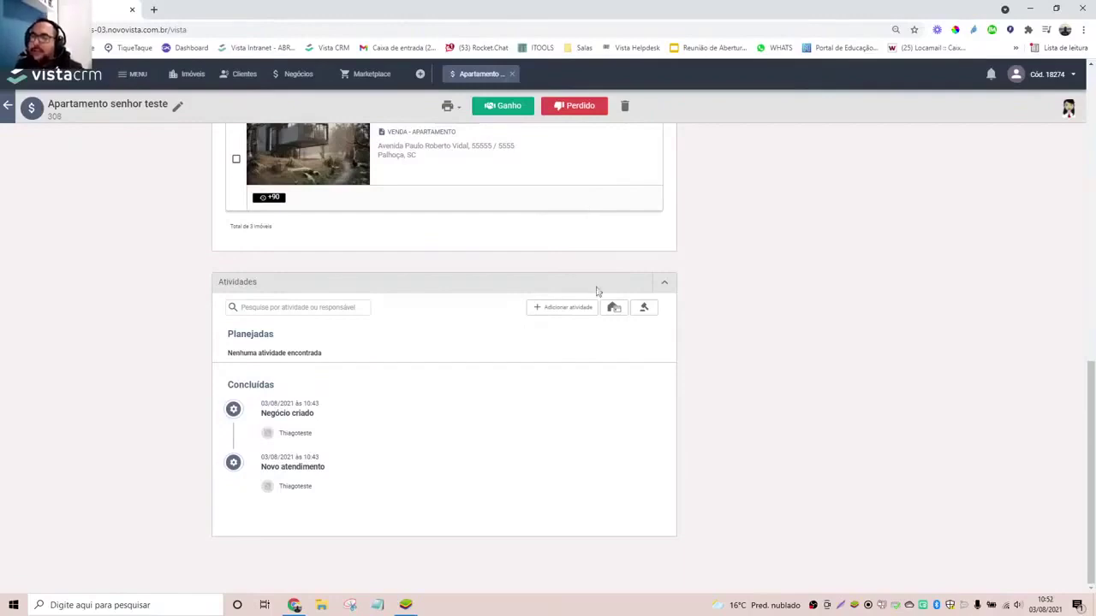
{"action": "scroll", "coordinate": [596, 291], "scroll_direction": "up", "scroll_amount": 5}
{"action": "scroll", "coordinate": [611, 310], "scroll_direction": "down", "scroll_amount": 4}
{"action": "scroll", "coordinate": [610, 312], "scroll_direction": "up", "scroll_amount": 1}
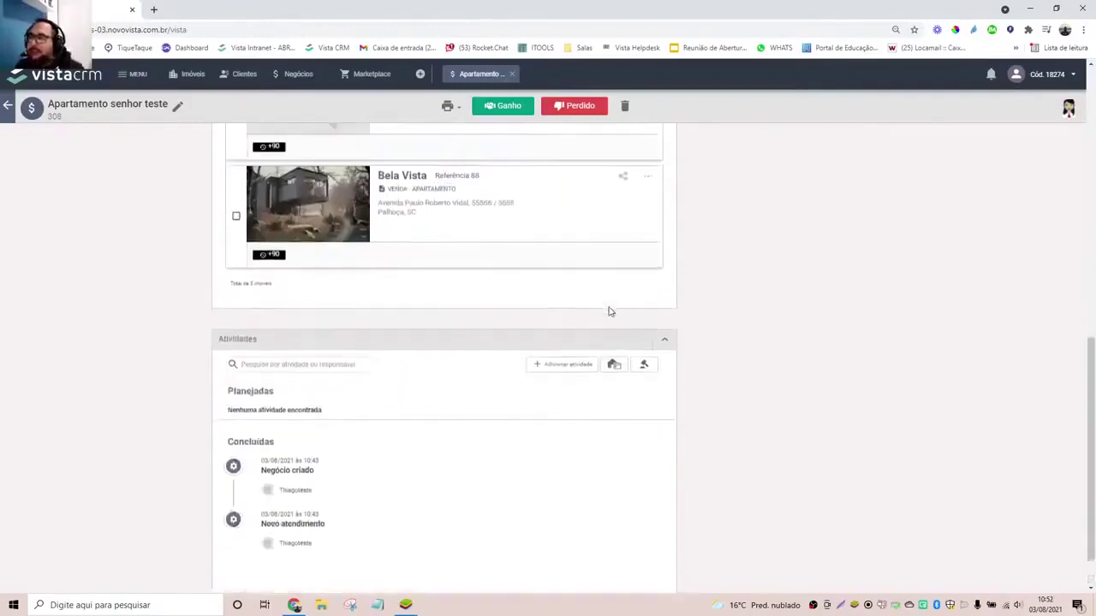
{"action": "scroll", "coordinate": [609, 311], "scroll_direction": "up", "scroll_amount": 5}
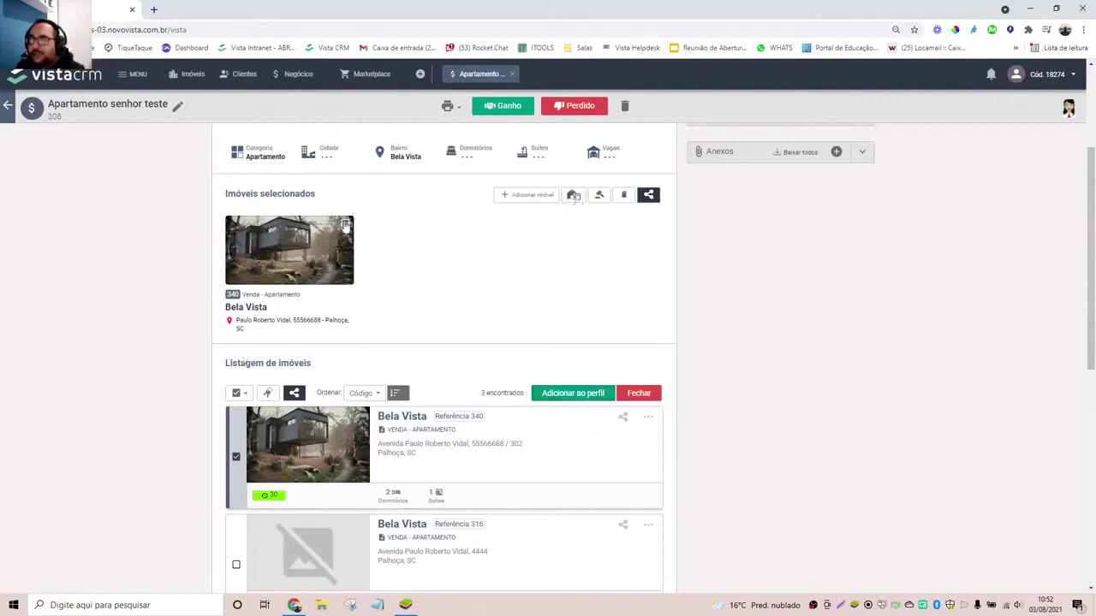
Start a visit for selected property 340, scheduled for 04/08/2021 at 12:00 with a duration of 30 minutes.
{"action": "scroll", "coordinate": [571, 301], "scroll_direction": "up", "scroll_amount": 2}
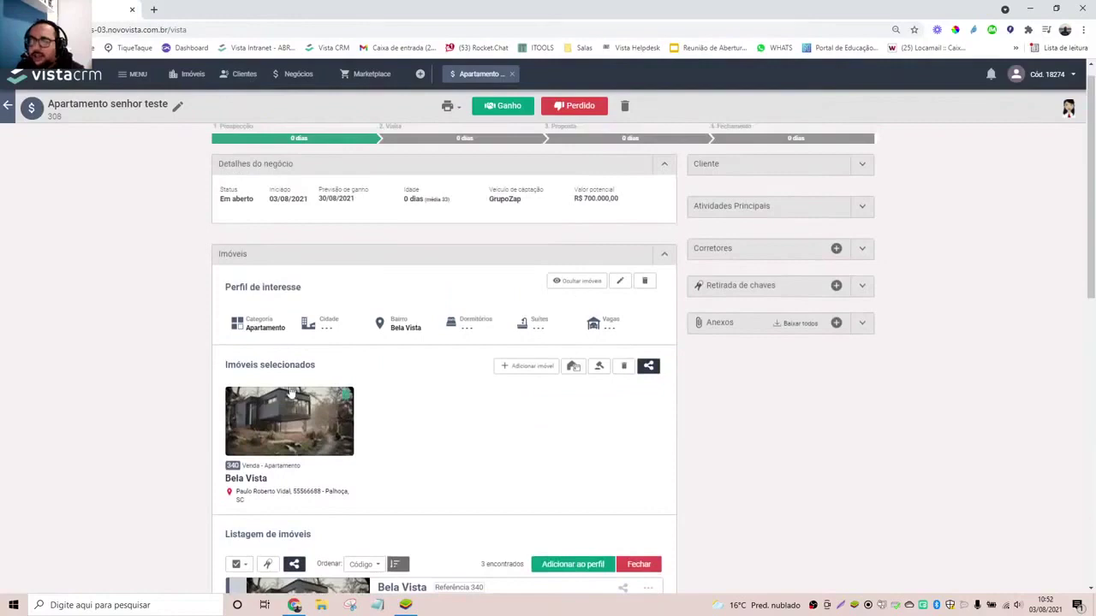
{"action": "left_click", "coordinate": [577, 372]}
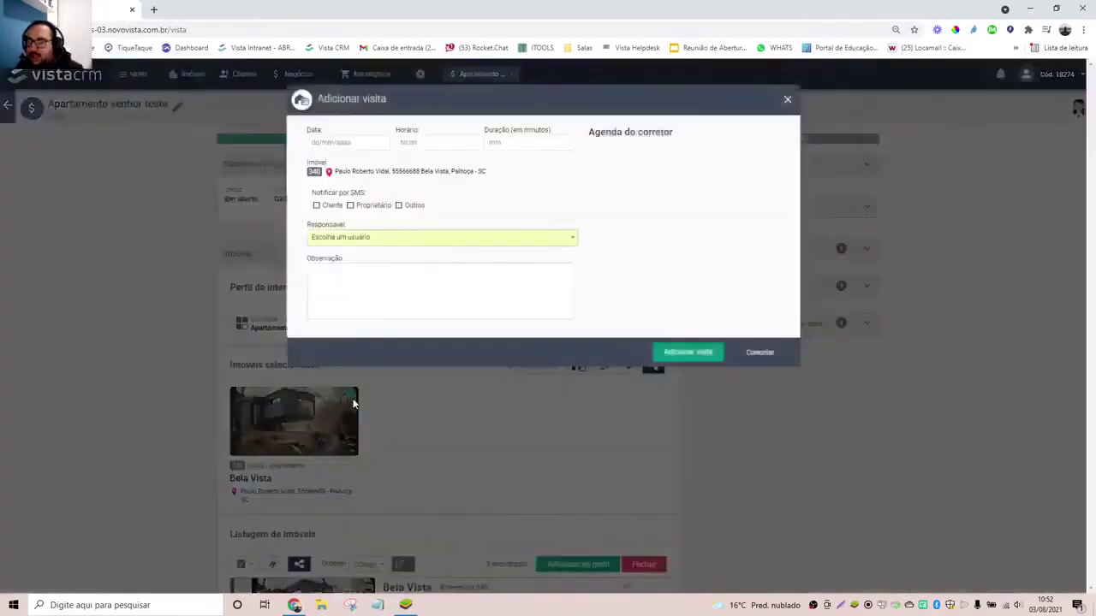
{"action": "left_click", "coordinate": [338, 144]}
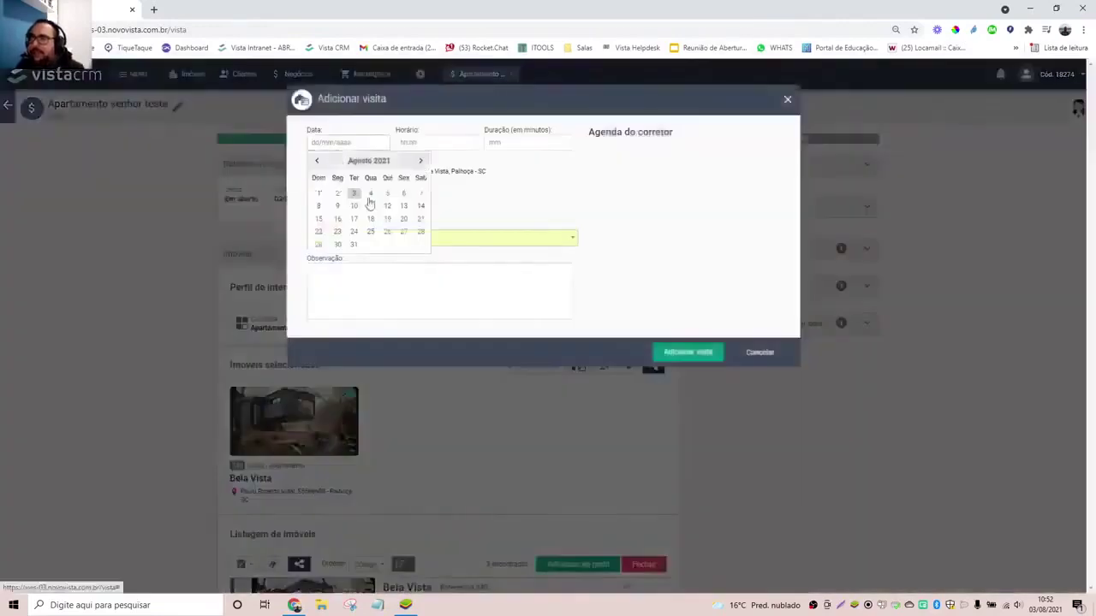
{"action": "left_click", "coordinate": [371, 197]}
{"action": "left_click", "coordinate": [444, 141]}
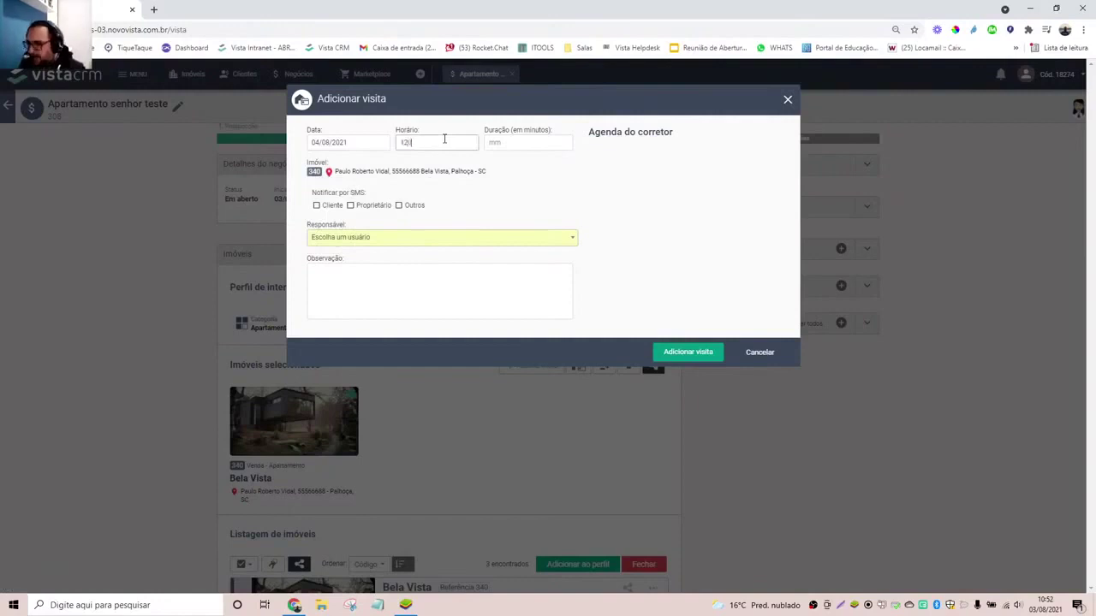
{"action": "left_click", "coordinate": [526, 144]}
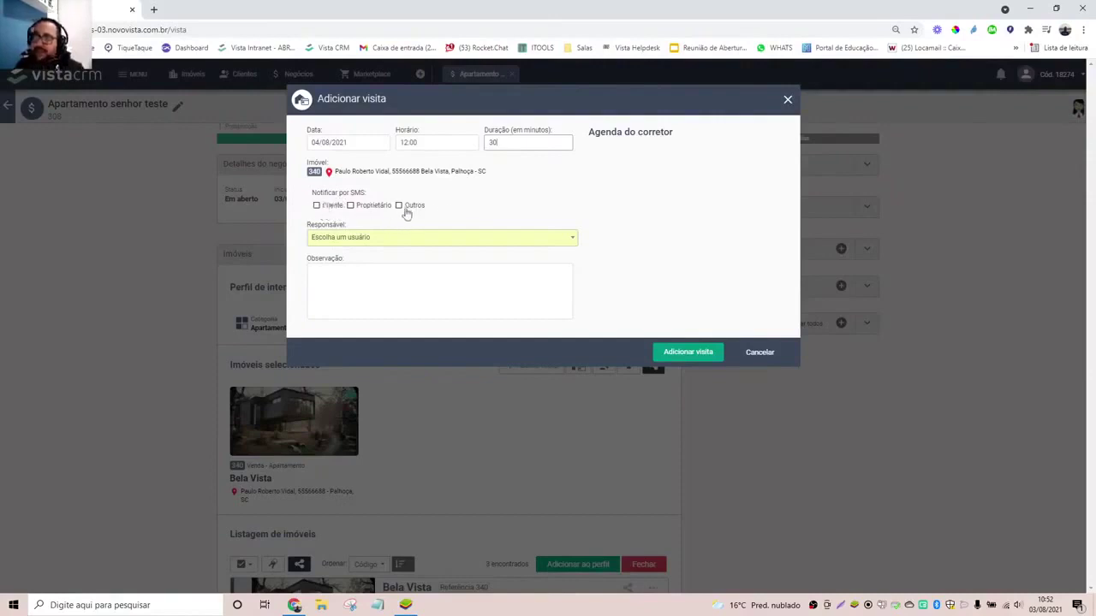
Assign the visit to the test broker, enter the note "Combinei de encontrar clienet na padaria da esquina" and add the visit.
{"action": "left_click", "coordinate": [571, 241]}
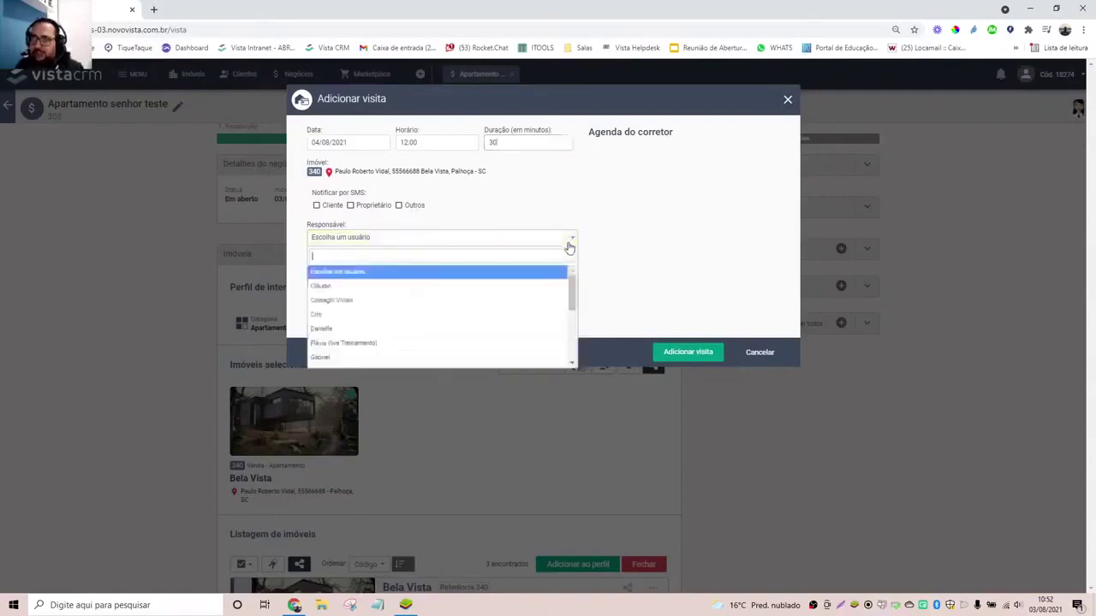
{"action": "scroll", "coordinate": [399, 289], "scroll_direction": "down", "scroll_amount": 6}
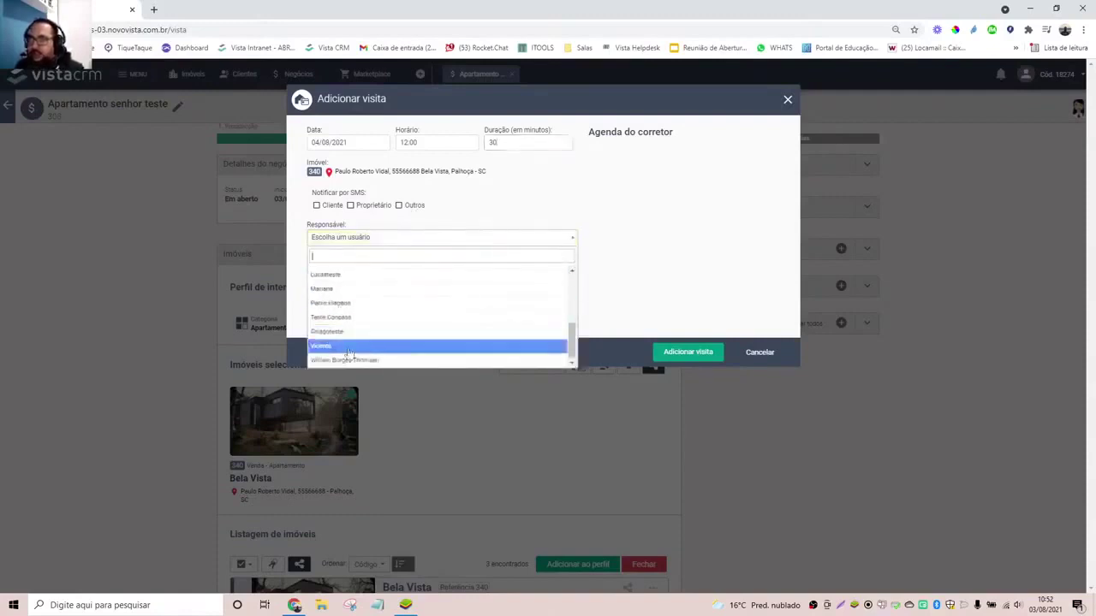
{"action": "left_click", "coordinate": [351, 333]}
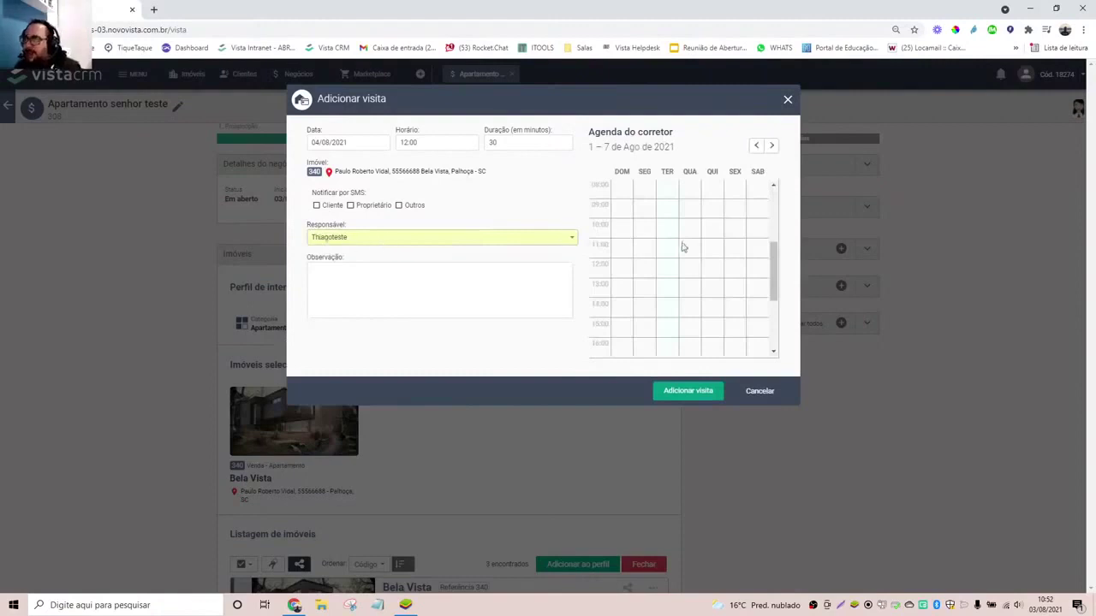
{"action": "left_click", "coordinate": [400, 285]}
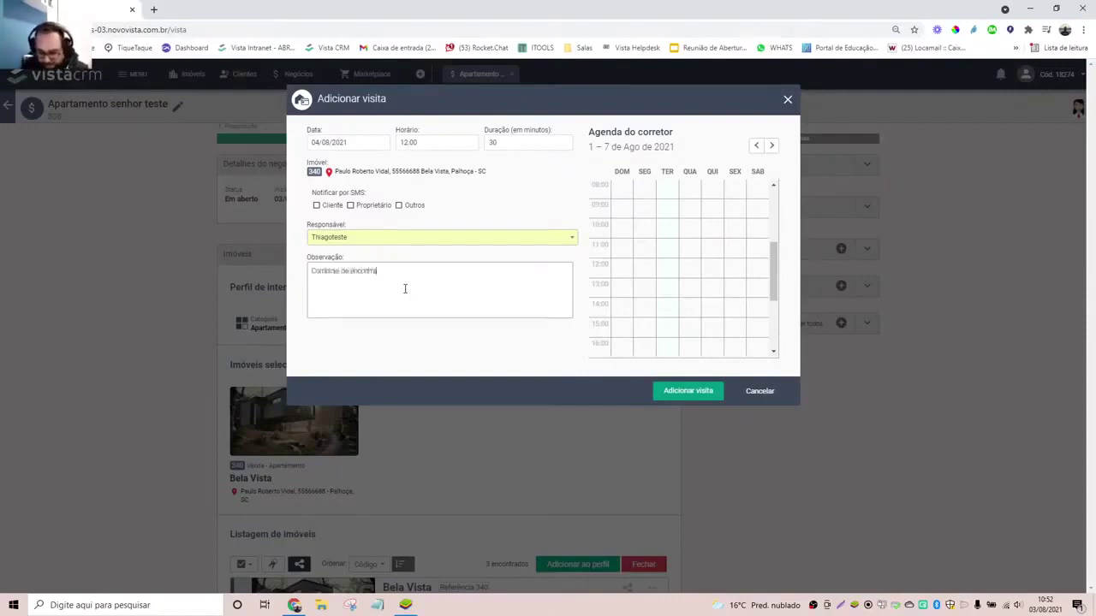
{"action": "type", "text": "r clienet na padaria da esquina"}
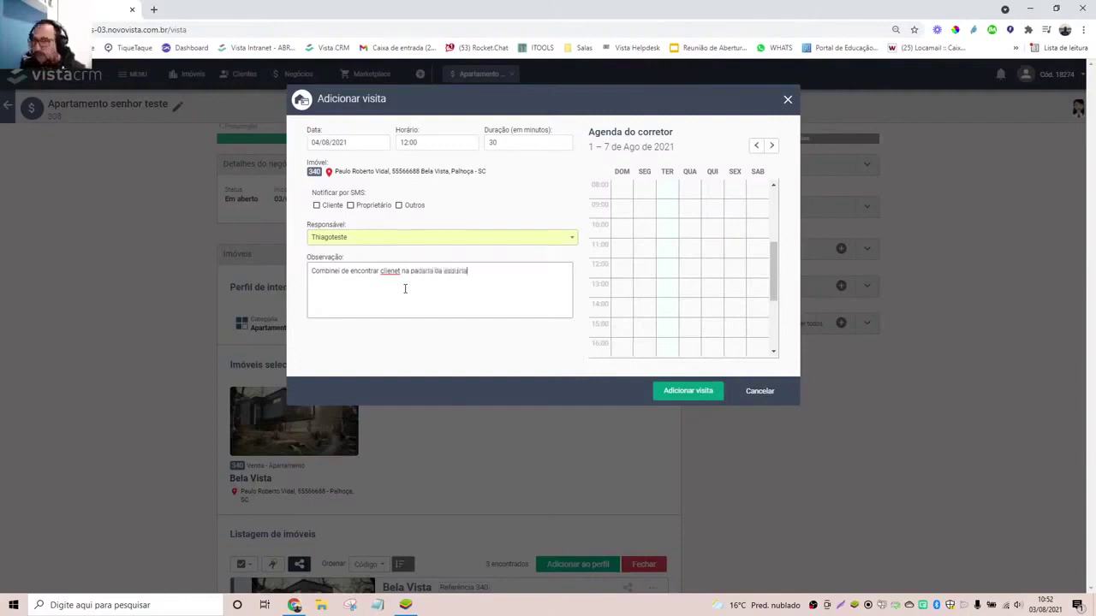
{"action": "left_click", "coordinate": [669, 391]}
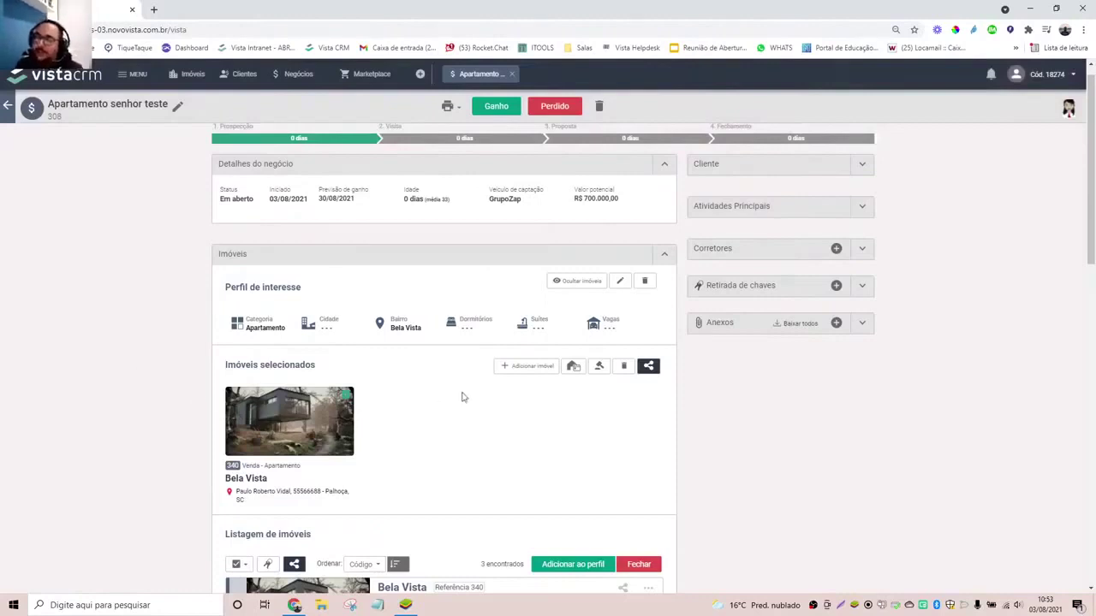
Review the deal's planned visit, its available actions and the completed activities history.
{"action": "scroll", "coordinate": [459, 443], "scroll_direction": "down", "scroll_amount": 1}
{"action": "scroll", "coordinate": [458, 442], "scroll_direction": "down", "scroll_amount": 10}
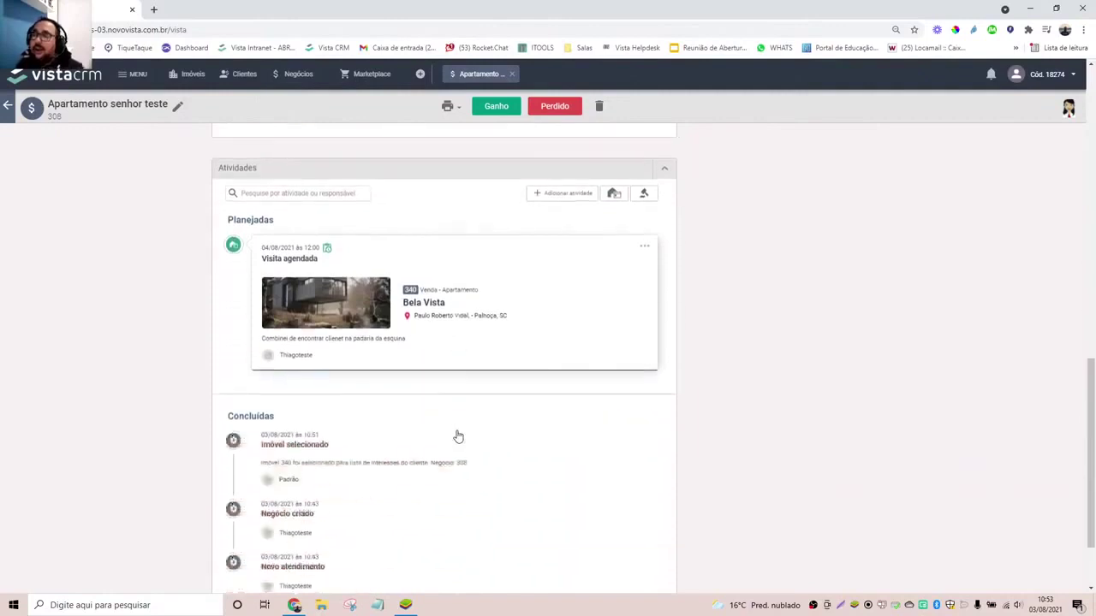
{"action": "scroll", "coordinate": [541, 333], "scroll_direction": "up", "scroll_amount": 5}
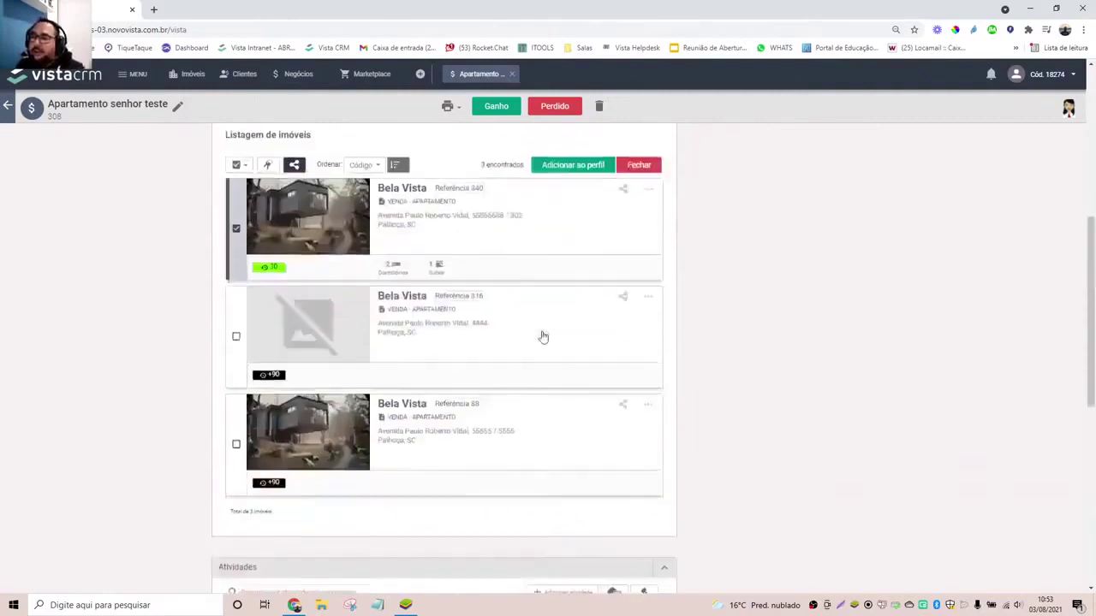
{"action": "scroll", "coordinate": [542, 337], "scroll_direction": "down", "scroll_amount": 4}
{"action": "scroll", "coordinate": [542, 337], "scroll_direction": "down", "scroll_amount": 1}
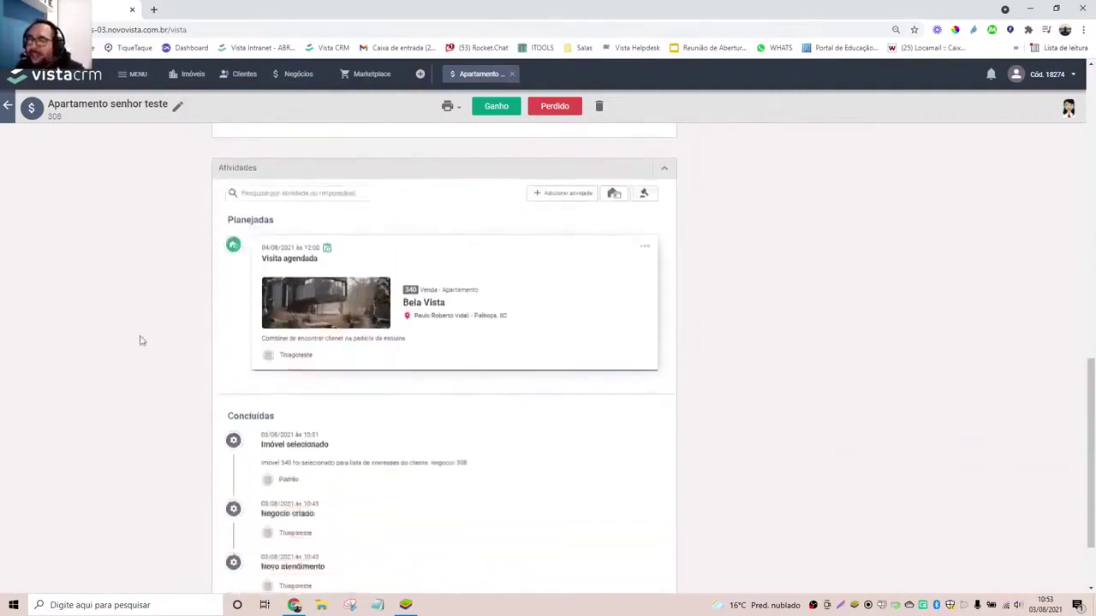
{"action": "scroll", "coordinate": [205, 359], "scroll_direction": "down", "scroll_amount": 1}
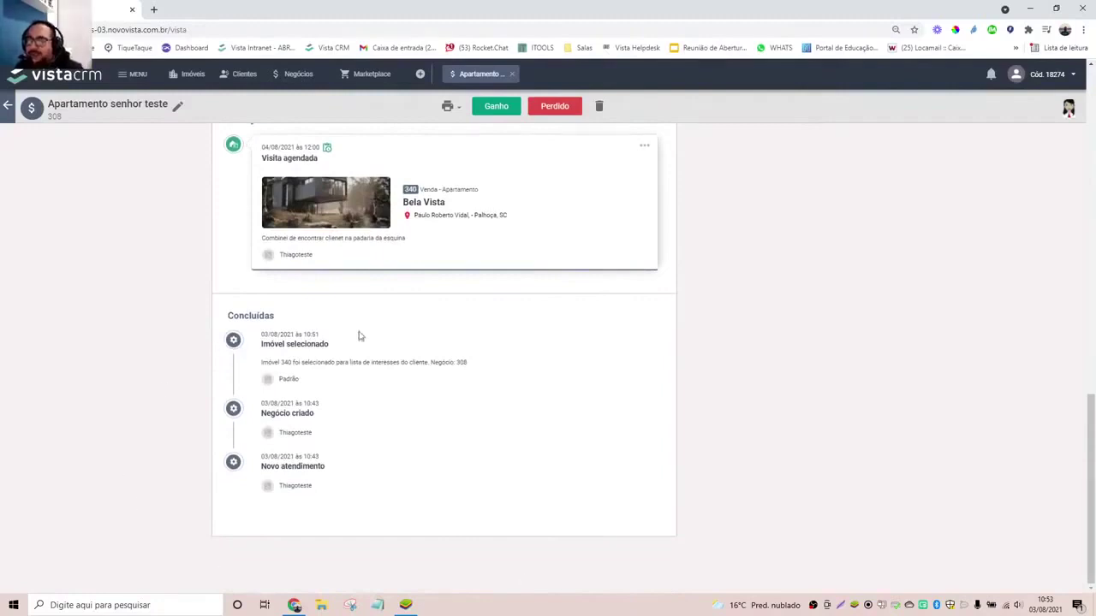
{"action": "scroll", "coordinate": [341, 409], "scroll_direction": "up", "scroll_amount": 2}
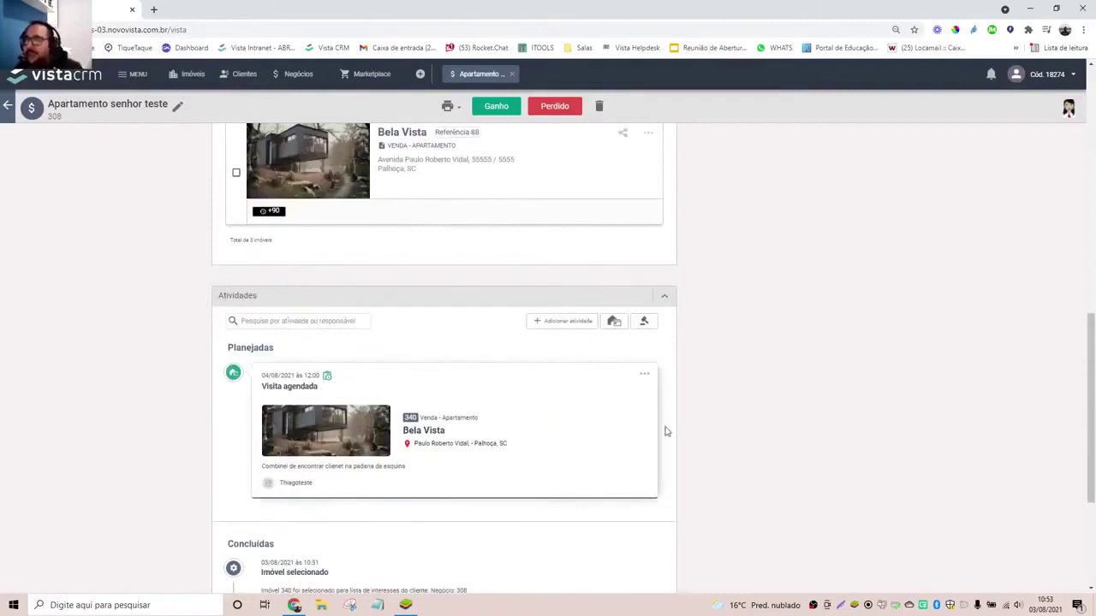
{"action": "left_click", "coordinate": [644, 377]}
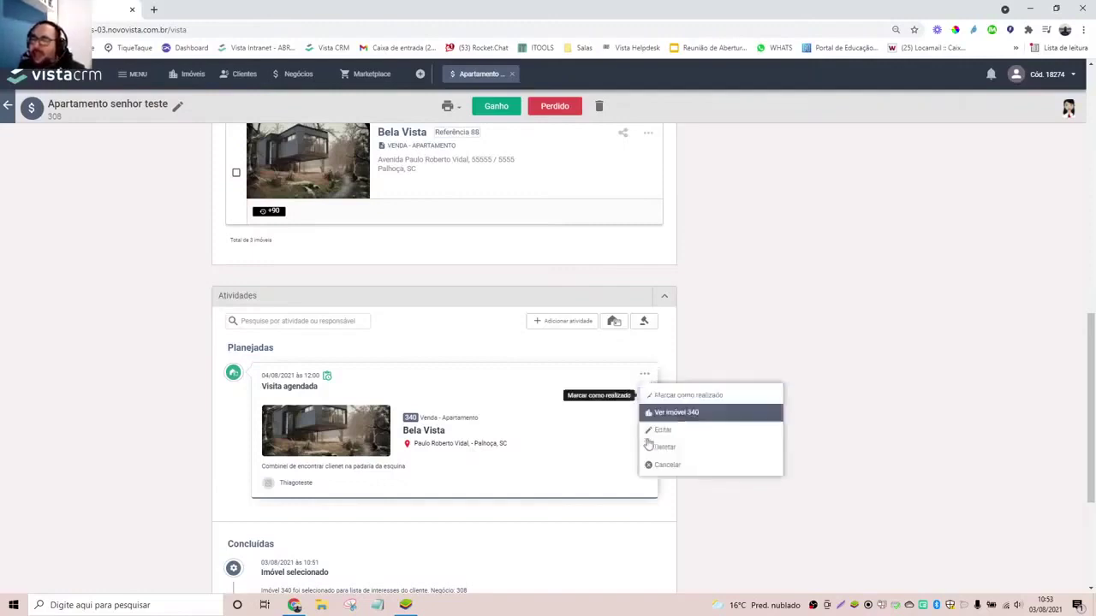
{"action": "left_click", "coordinate": [233, 534]}
{"action": "scroll", "coordinate": [233, 534], "scroll_direction": "down", "scroll_amount": 2}
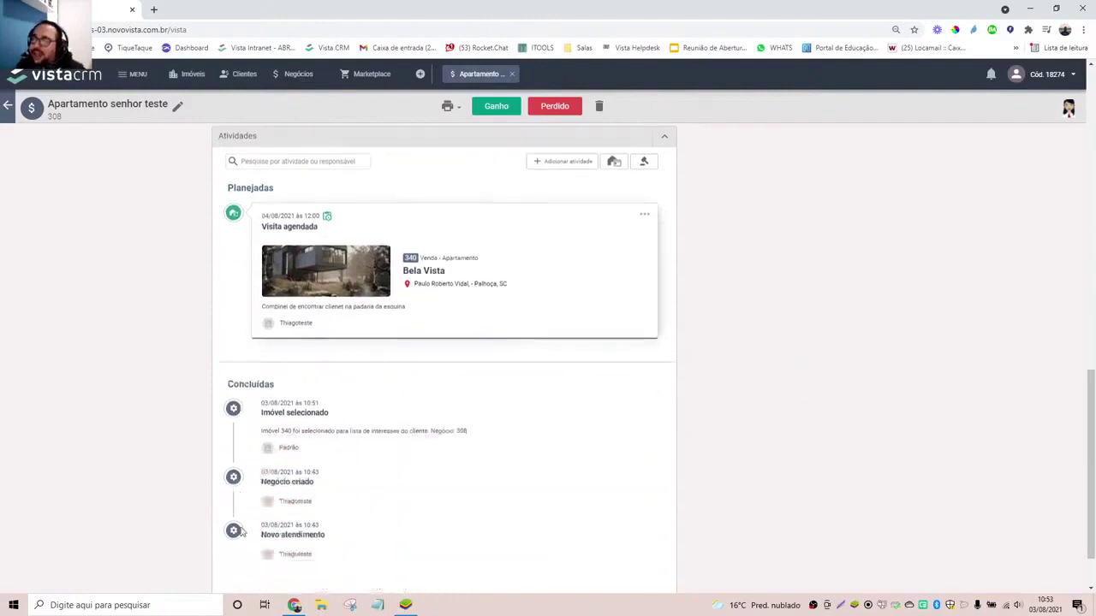
Try to mark the planned visit to property 340 as done.
{"action": "scroll", "coordinate": [324, 526], "scroll_direction": "up", "scroll_amount": 3}
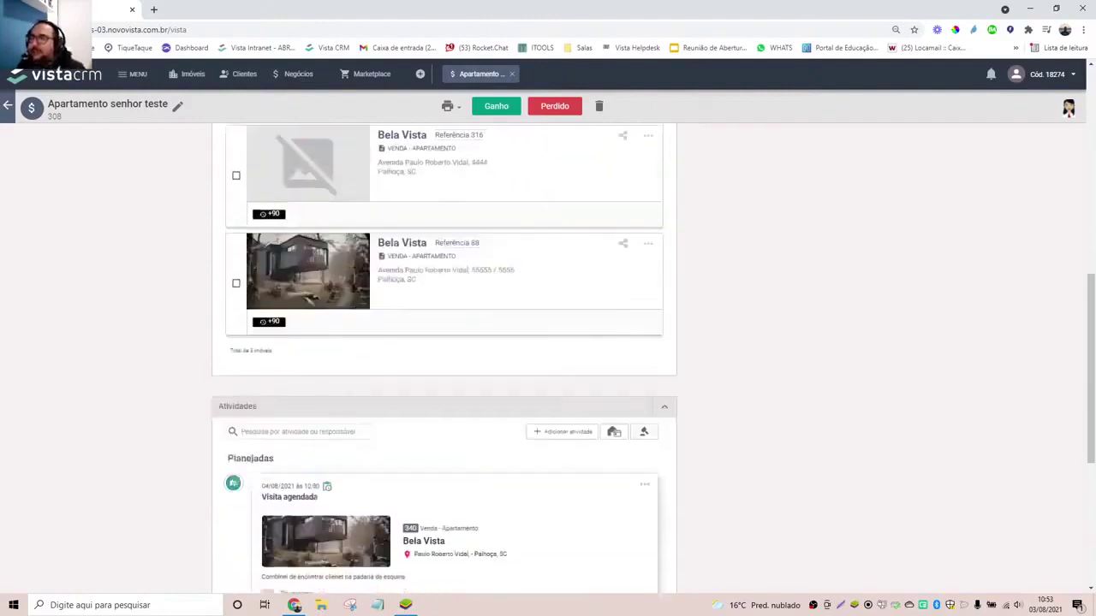
{"action": "left_click", "coordinate": [645, 490]}
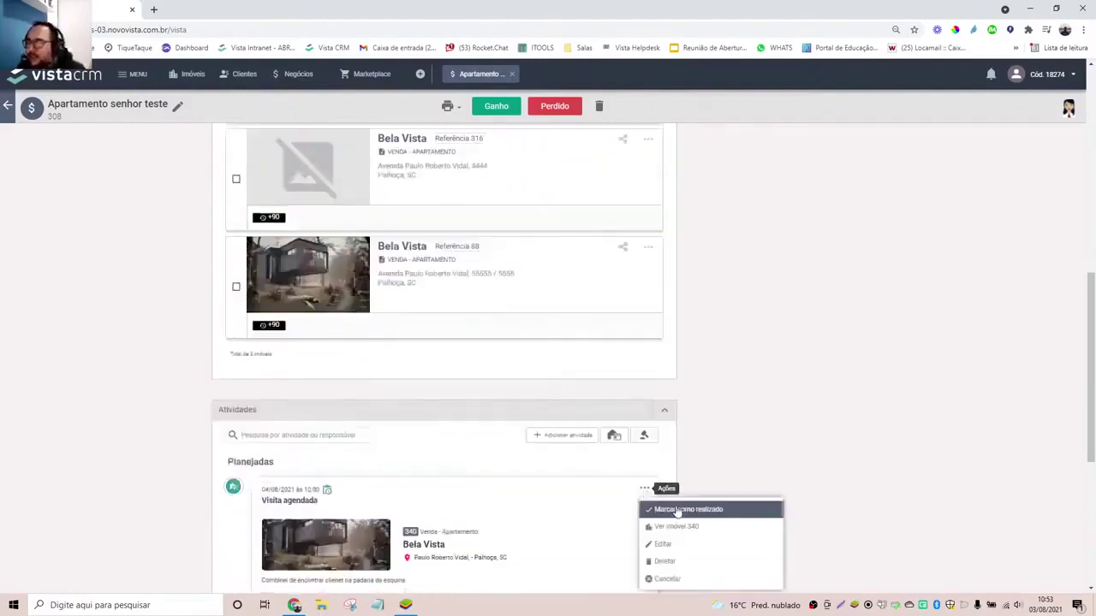
{"action": "left_click", "coordinate": [672, 509]}
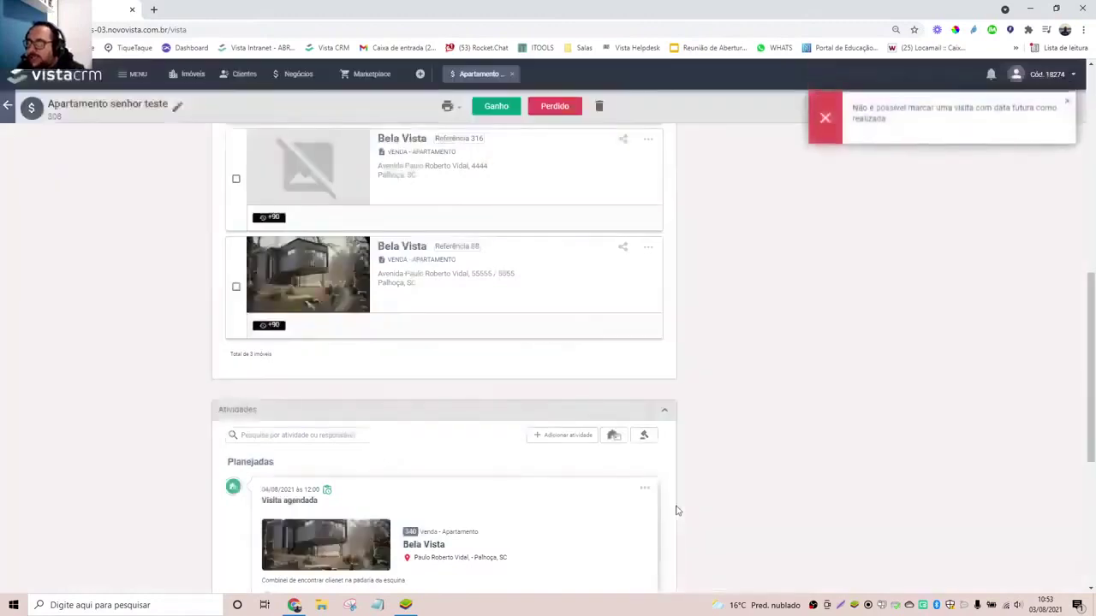
Reschedule the planned visit to 03/08/2021 at 10:00 and save the edit.
{"action": "scroll", "coordinate": [675, 509], "scroll_direction": "down", "scroll_amount": 1}
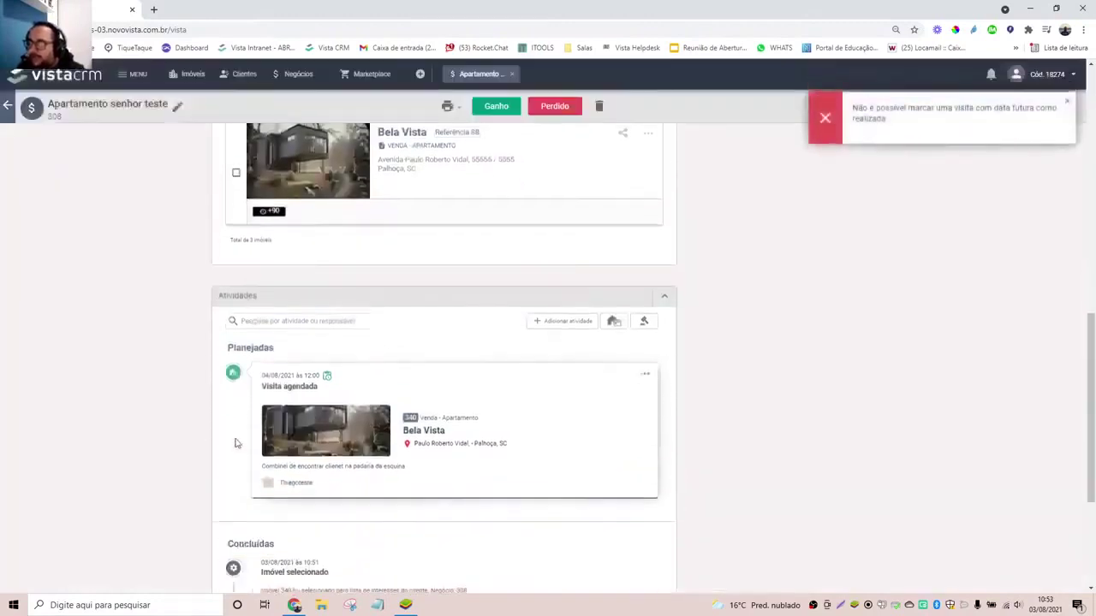
{"action": "left_click", "coordinate": [647, 378]}
{"action": "left_click", "coordinate": [692, 429]}
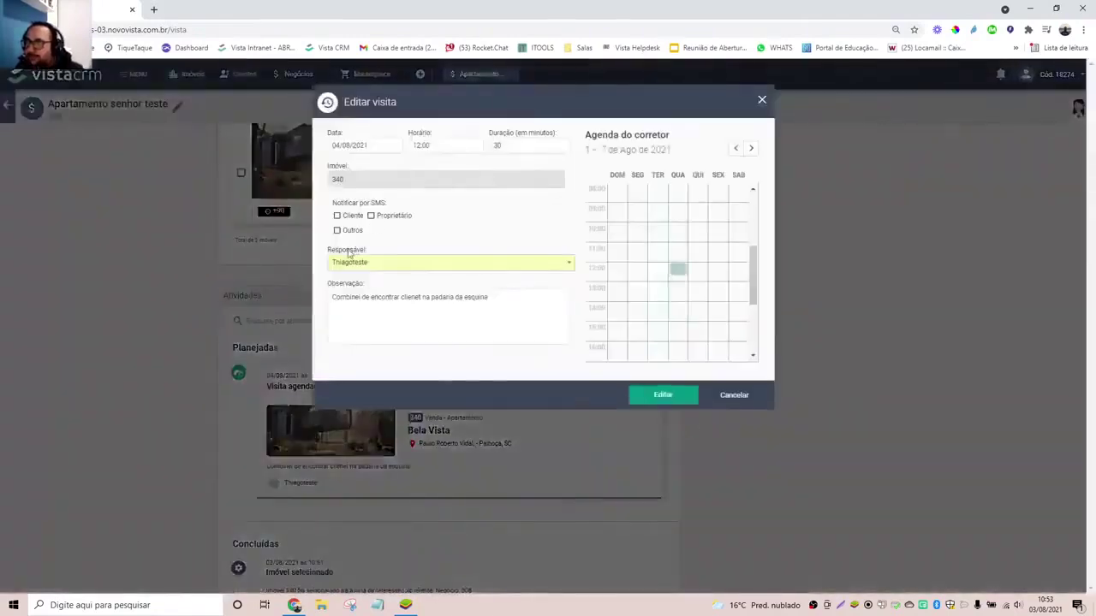
{"action": "left_click", "coordinate": [512, 146]}
{"action": "left_click", "coordinate": [395, 147]}
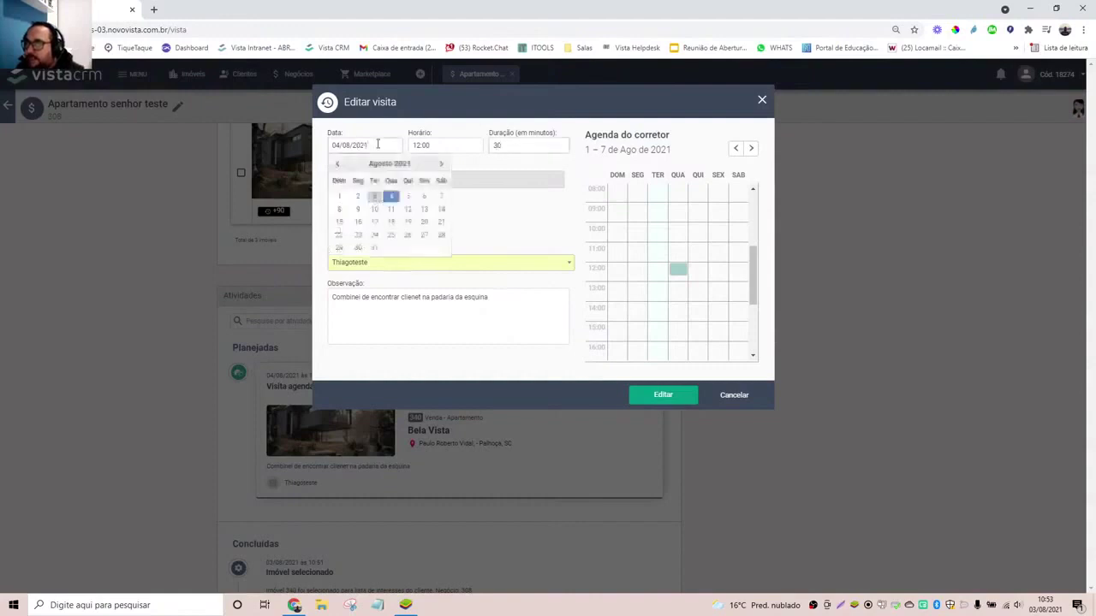
{"action": "left_click", "coordinate": [382, 200]}
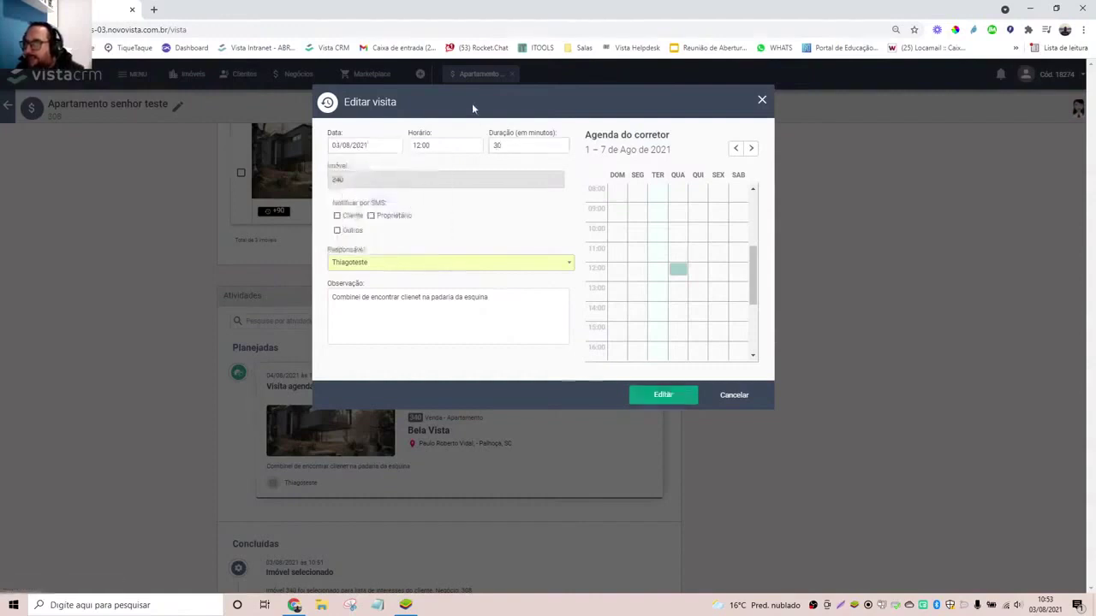
{"action": "left_click", "coordinate": [444, 149]}
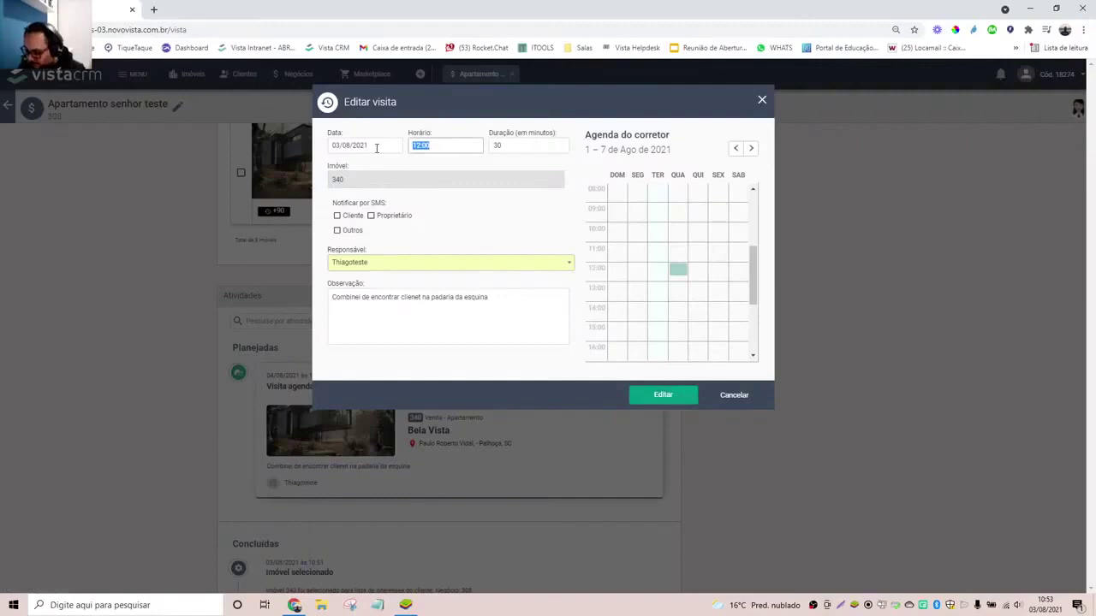
{"action": "type", "text": "03"}
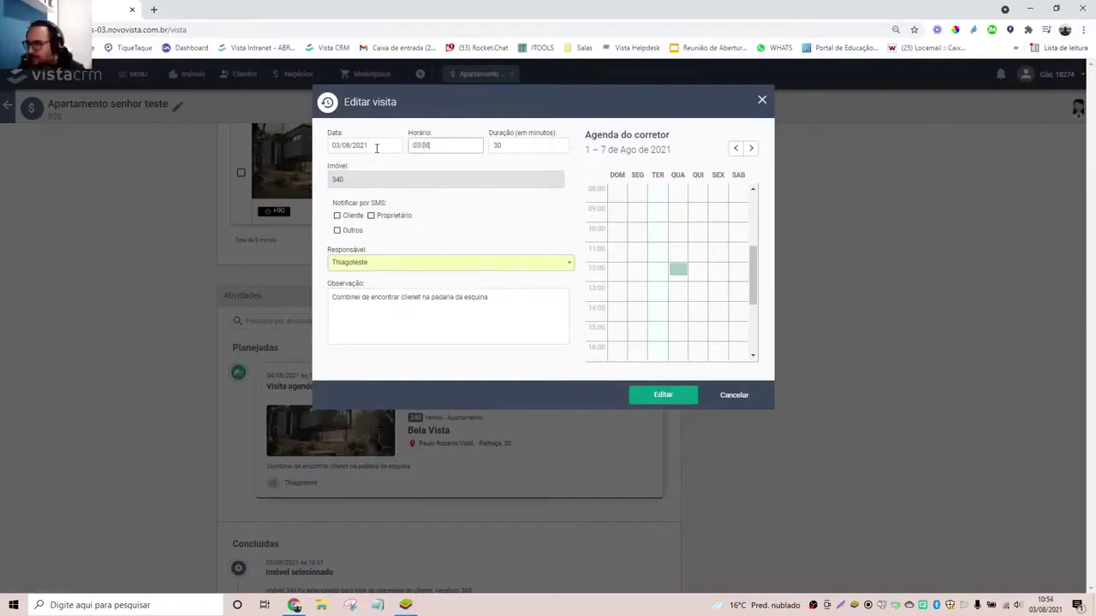
{"action": "key", "text": "BackSpace"}
{"action": "key", "text": "BackSpace"}
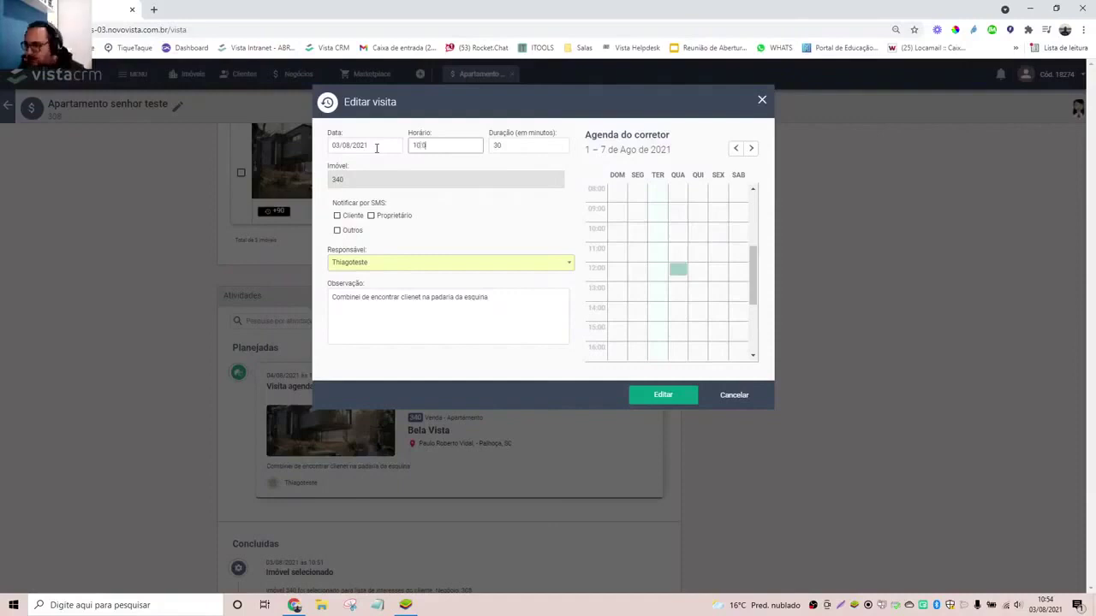
{"action": "left_click", "coordinate": [663, 395]}
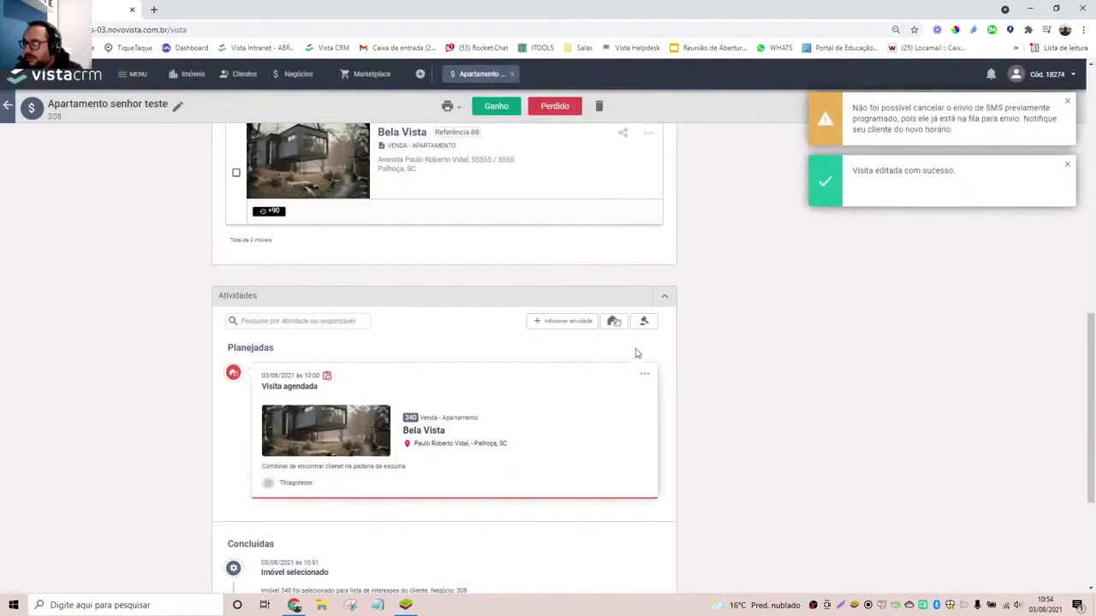
Mark the visit as done, adding "cliente gostou" on a separate line below the existing note, and conclude it.
{"action": "left_click", "coordinate": [647, 377]}
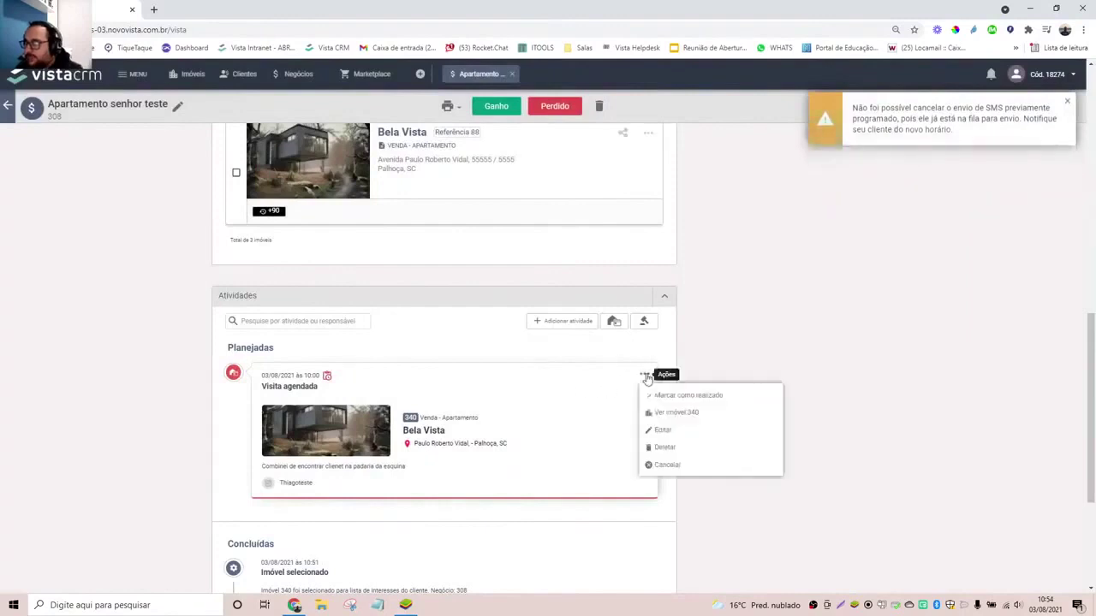
{"action": "left_click", "coordinate": [686, 395]}
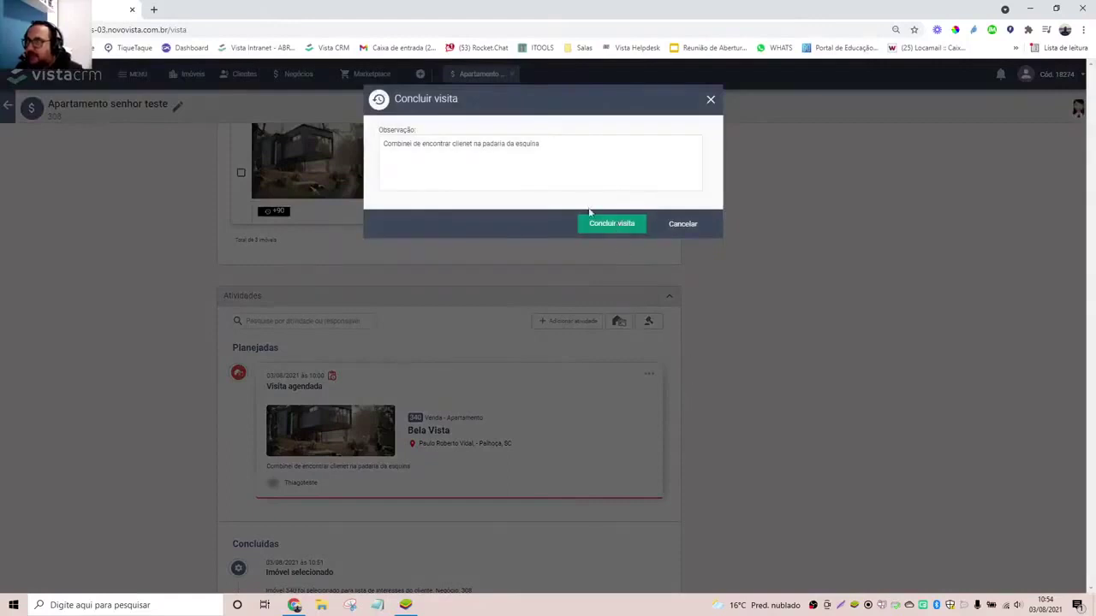
{"action": "left_click", "coordinate": [575, 145]}
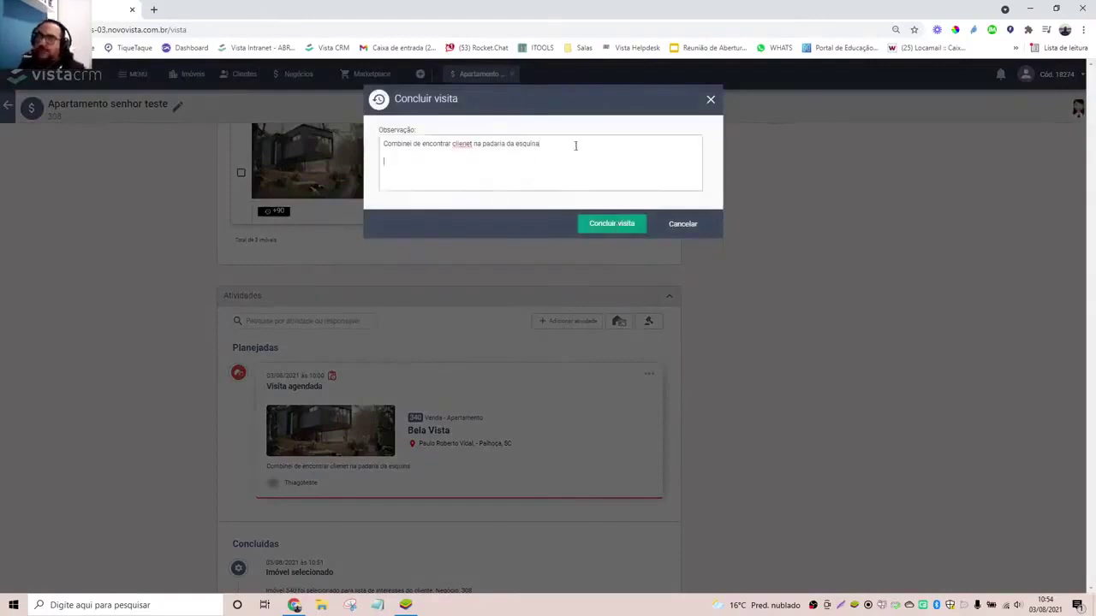
{"action": "key", "text": "Return"}
{"action": "key", "text": "Return"}
{"action": "type", "text": "cliente g"}
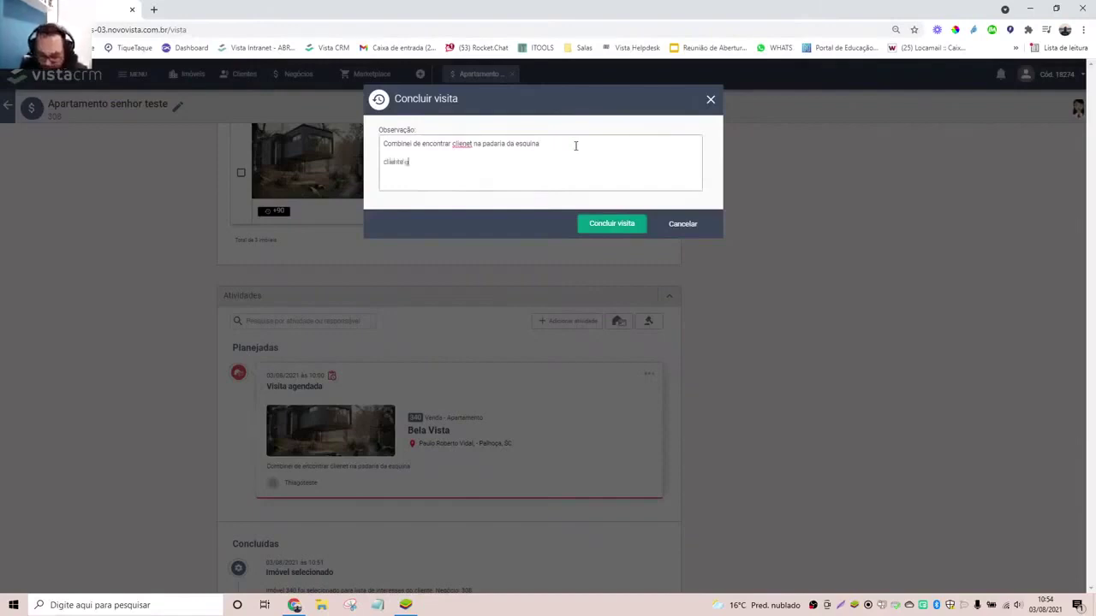
{"action": "type", "text": "u"}
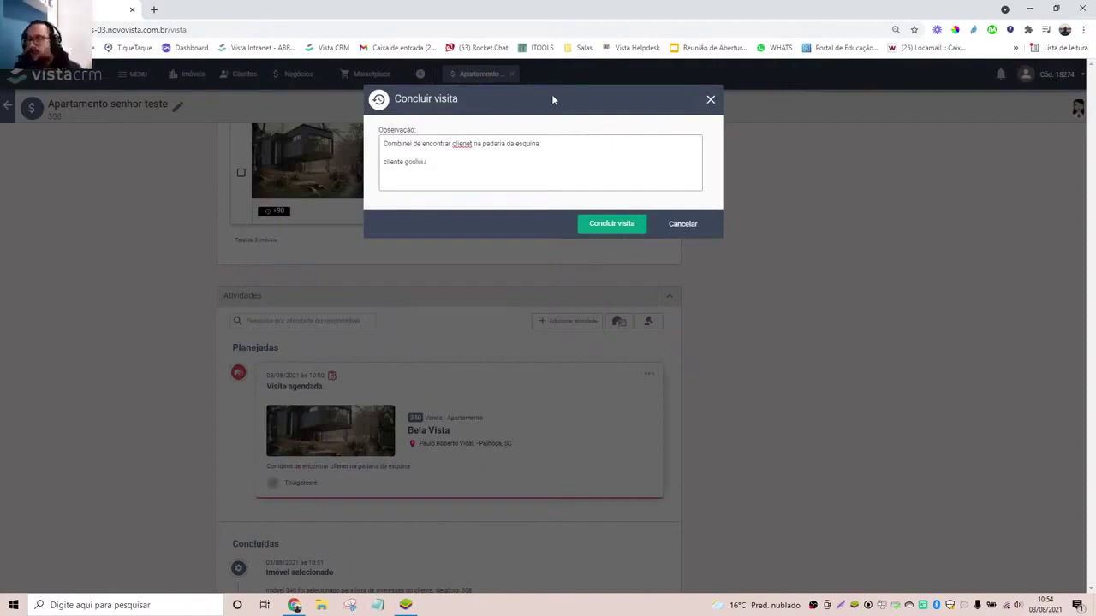
{"action": "left_click", "coordinate": [604, 226]}
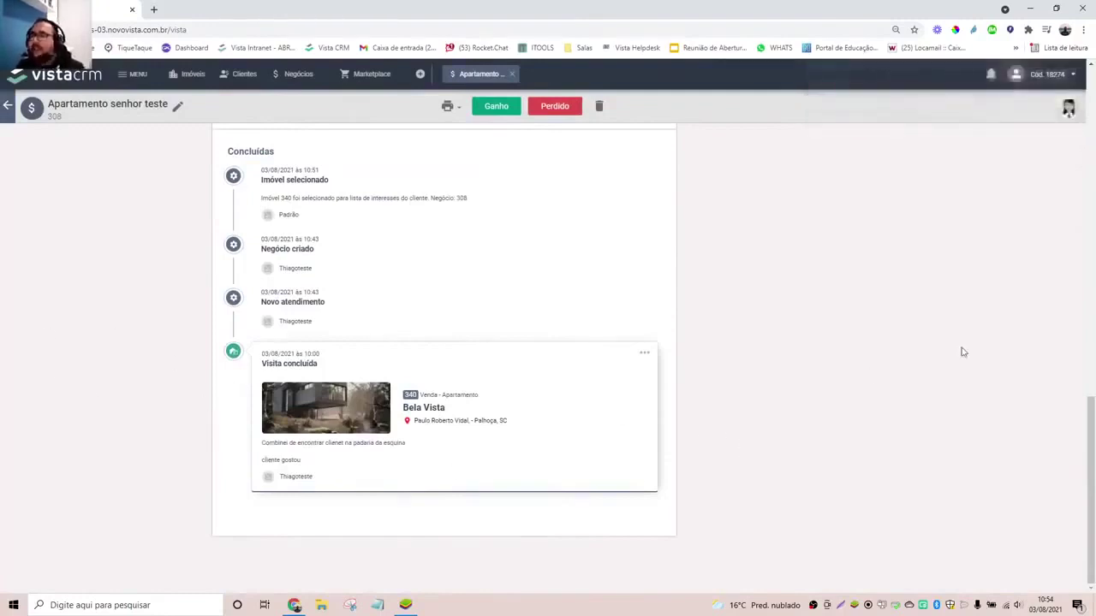
Move the "Apartamento senhor teste" deal to the Visita stage of the sales pipeline and return to the deal's page.
{"action": "scroll", "coordinate": [941, 359], "scroll_direction": "up", "scroll_amount": 3}
{"action": "scroll", "coordinate": [936, 365], "scroll_direction": "down", "scroll_amount": 3}
{"action": "scroll", "coordinate": [934, 367], "scroll_direction": "up", "scroll_amount": 8}
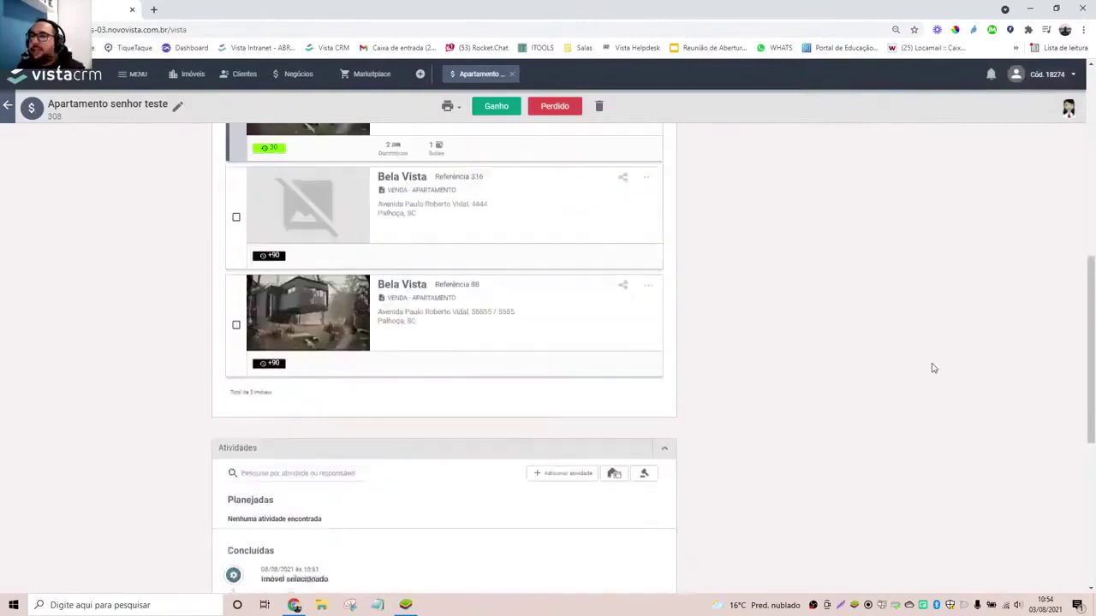
{"action": "scroll", "coordinate": [934, 367], "scroll_direction": "up", "scroll_amount": 2}
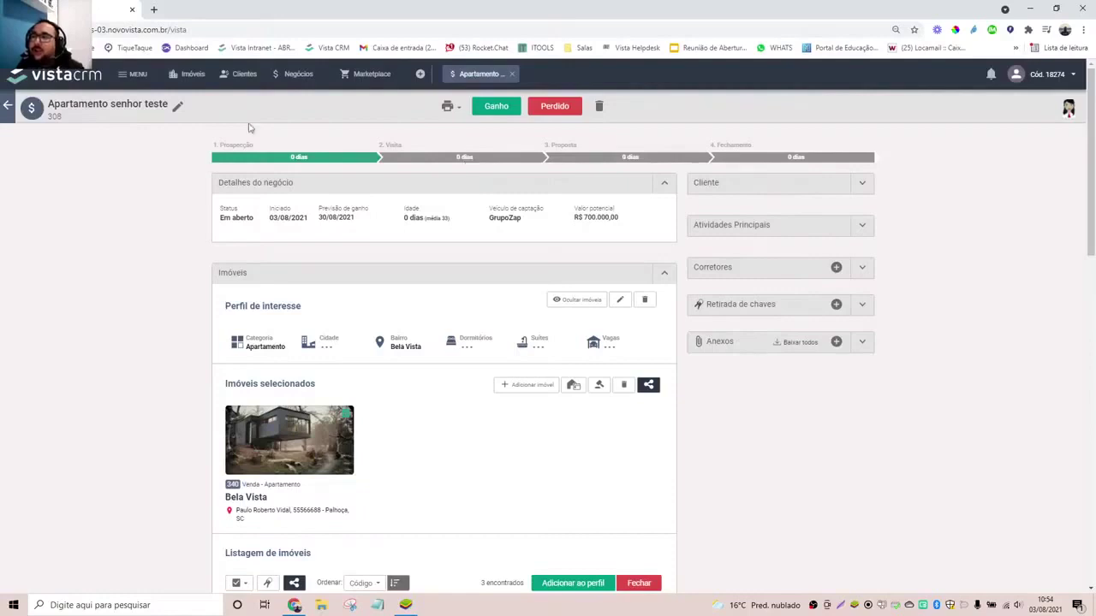
{"action": "left_click", "coordinate": [297, 73]}
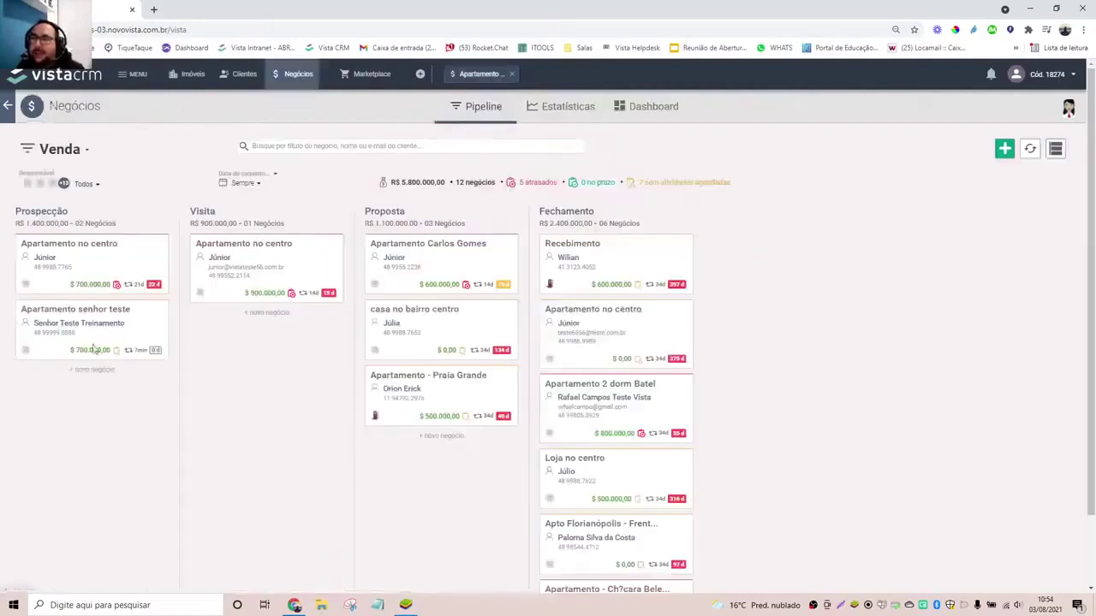
{"action": "left_click_drag", "start_coordinate": [94, 335], "coordinate": [294, 348]}
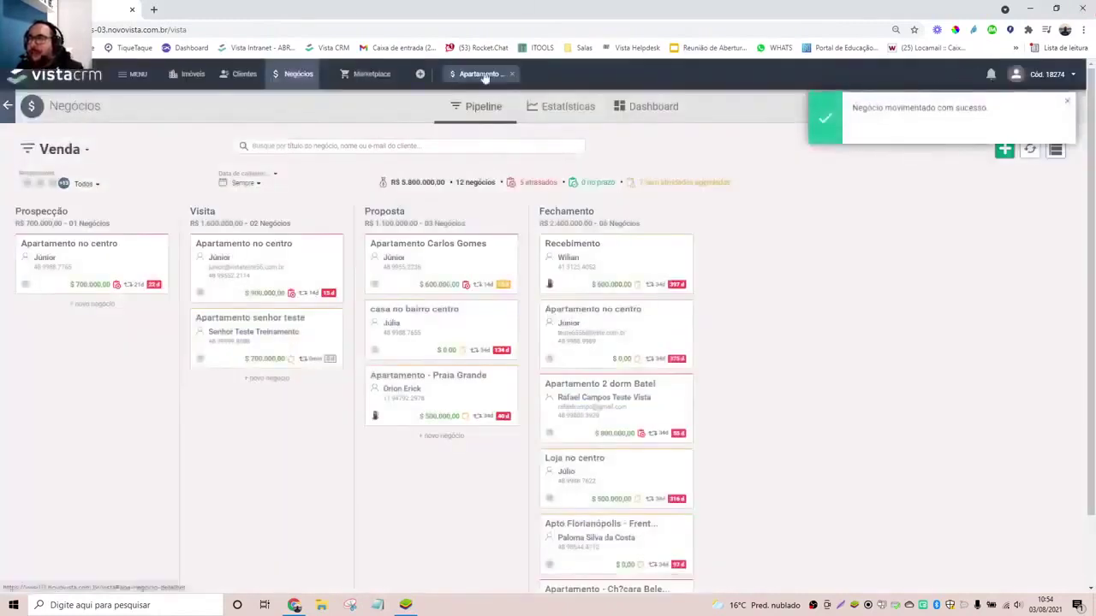
{"action": "left_click", "coordinate": [485, 74]}
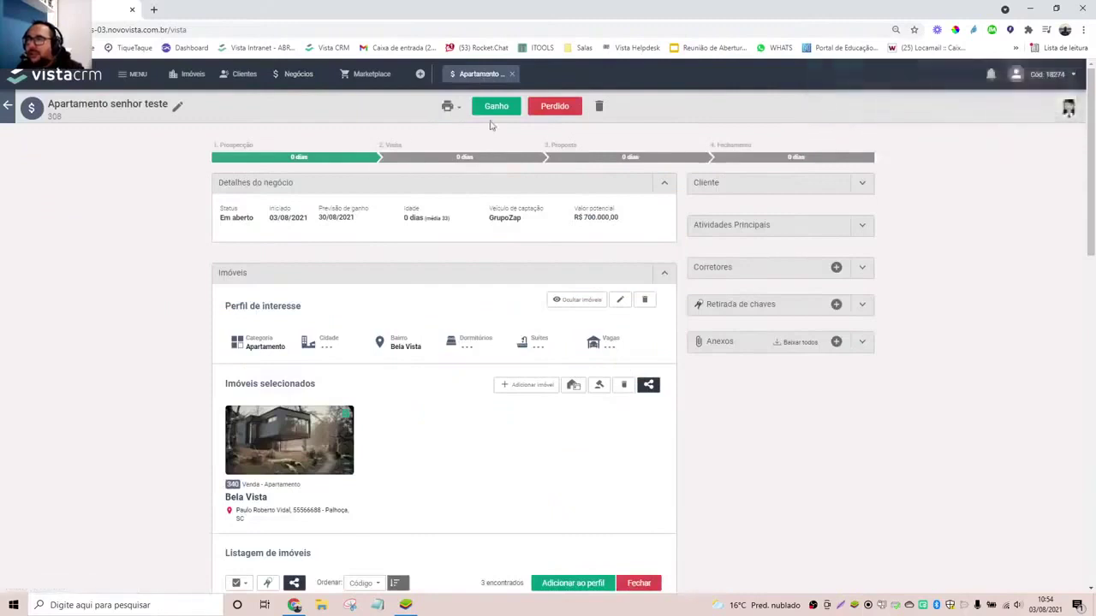
Close the deal's page and reopen "Apartamento senhor teste" from the Visita stage of the sales pipeline.
{"action": "left_click", "coordinate": [512, 74]}
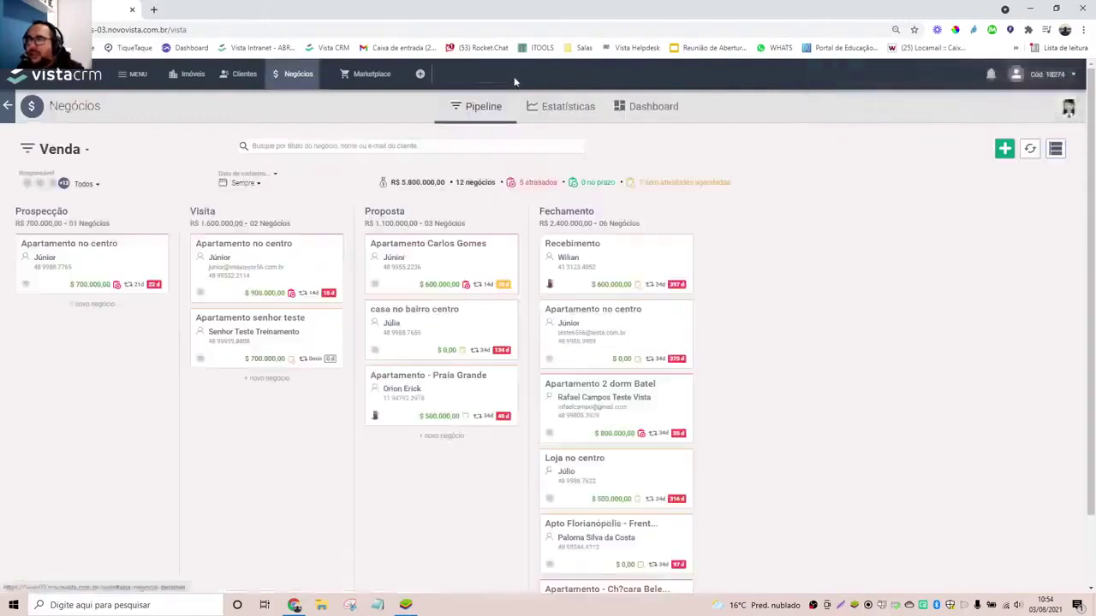
{"action": "left_click", "coordinate": [278, 341]}
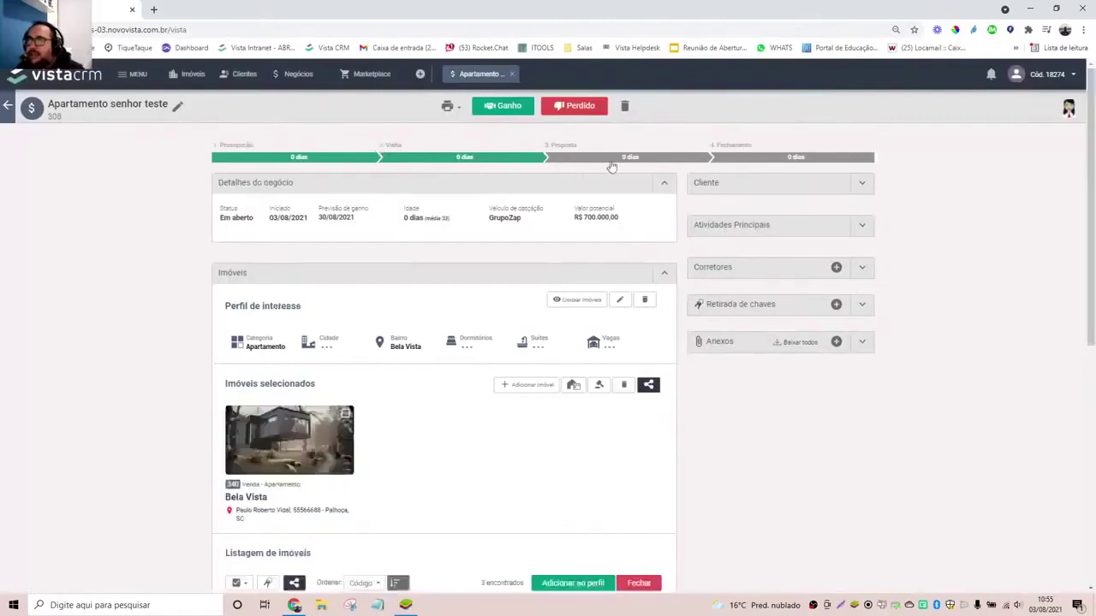
{"action": "scroll", "coordinate": [373, 538], "scroll_direction": "down", "scroll_amount": 5}
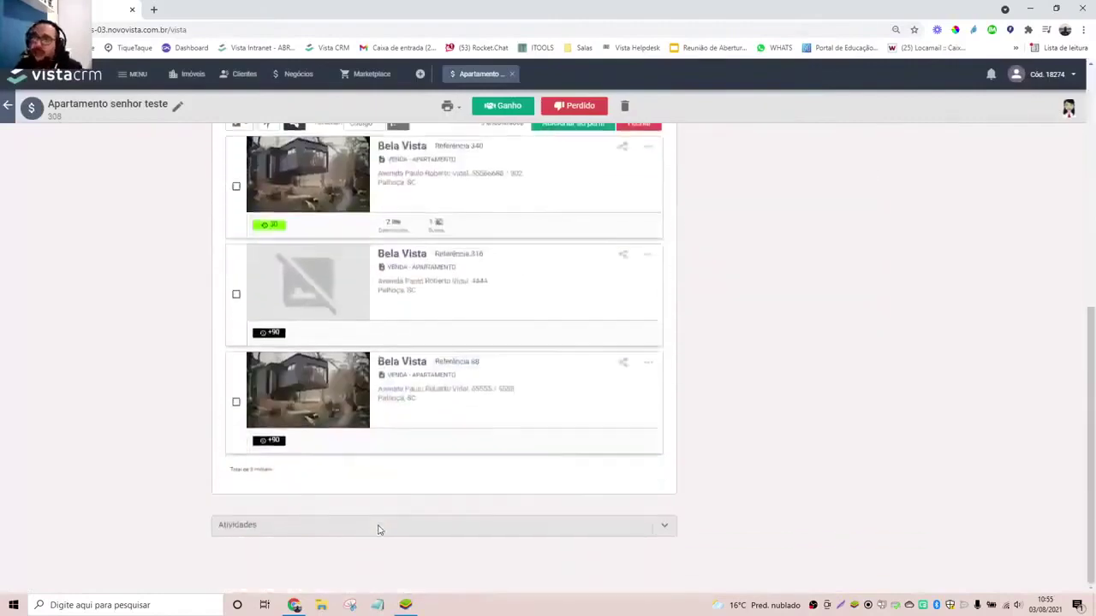
{"action": "scroll", "coordinate": [374, 530], "scroll_direction": "up", "scroll_amount": 4}
{"action": "scroll", "coordinate": [374, 531], "scroll_direction": "up", "scroll_amount": 2}
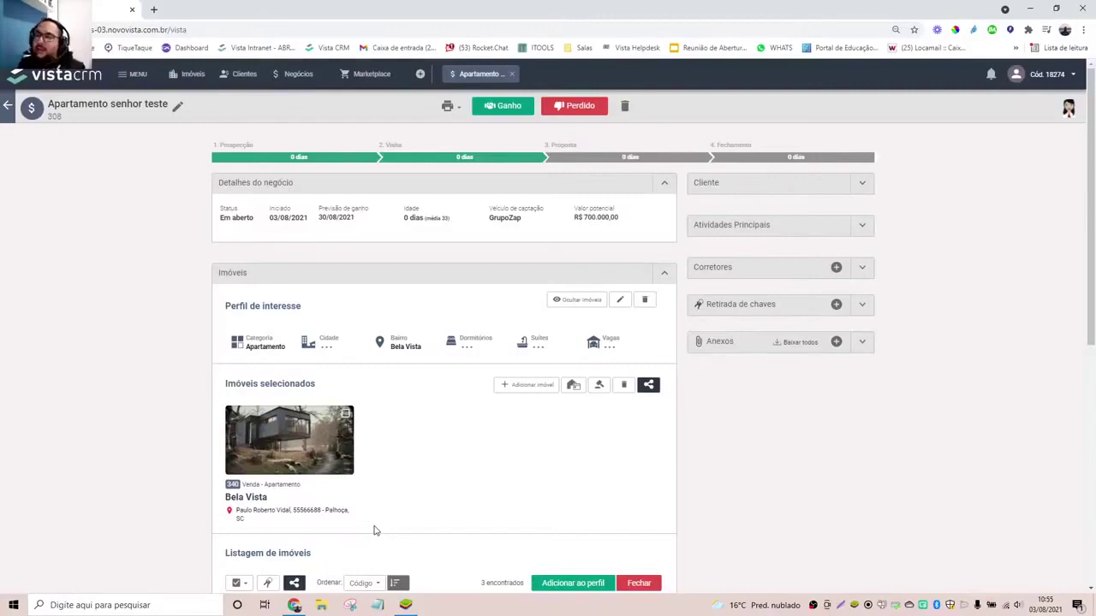
Open the deal's loss form and try the loss reasons Preço and Financiamento não aprovado.
{"action": "left_click", "coordinate": [576, 106]}
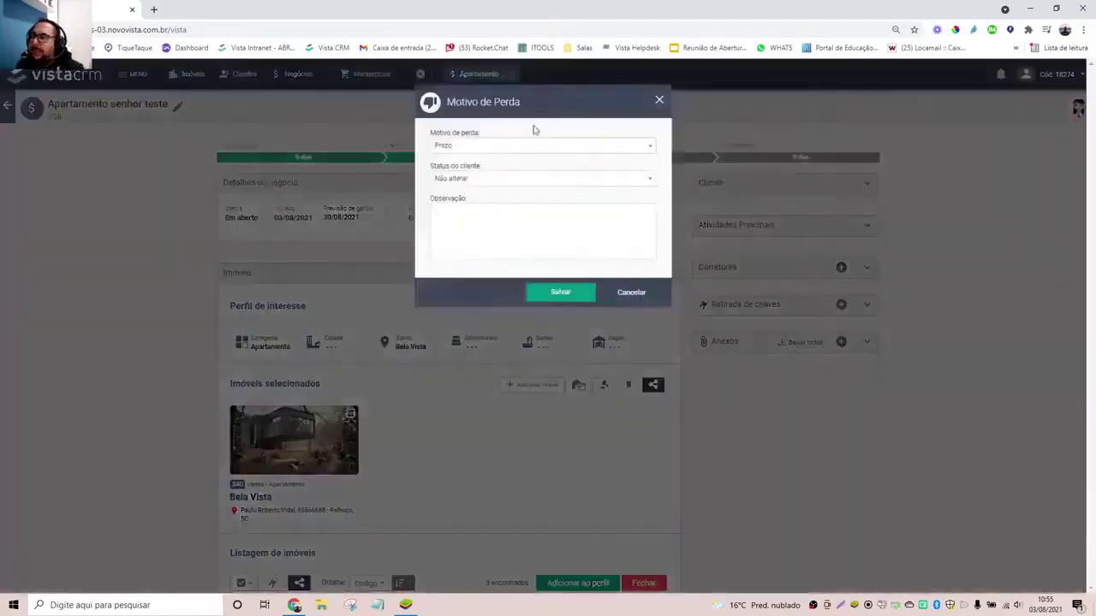
{"action": "left_click", "coordinate": [590, 146]}
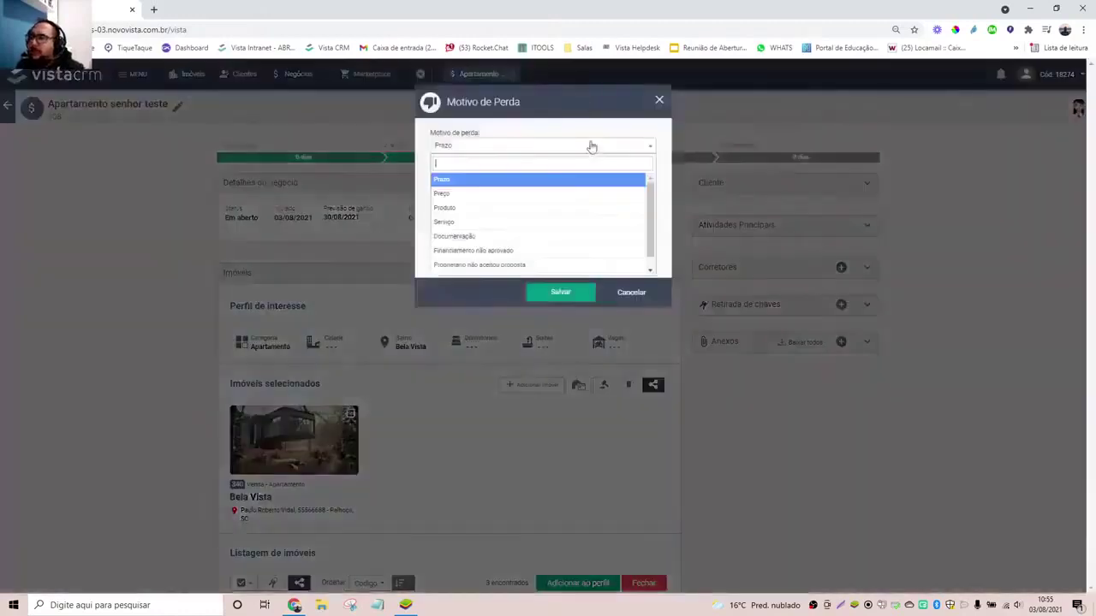
{"action": "left_click", "coordinate": [526, 193]}
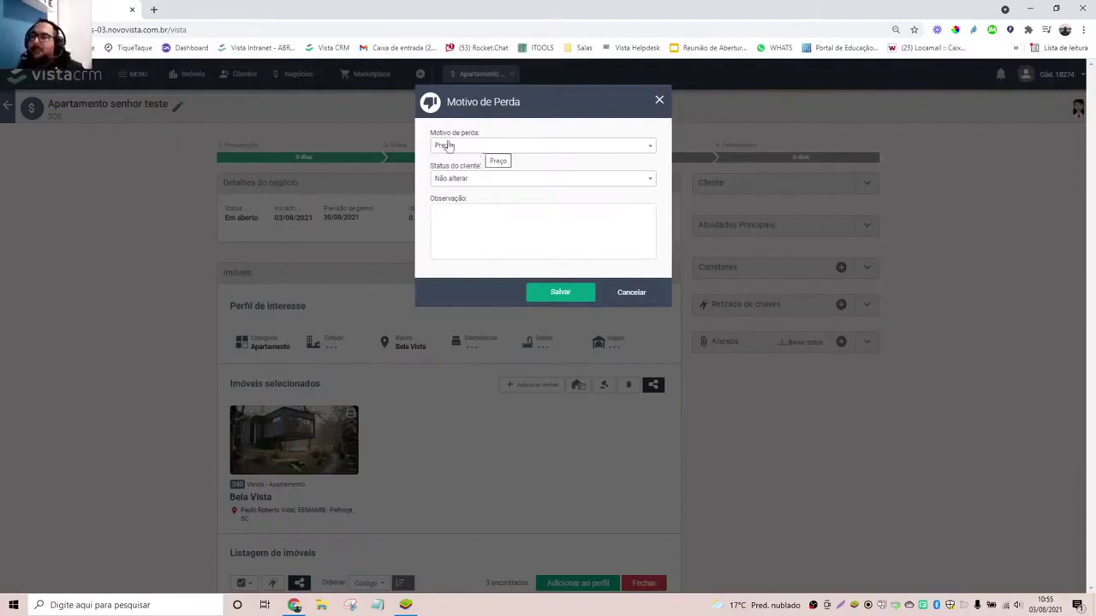
{"action": "left_click", "coordinate": [592, 150]}
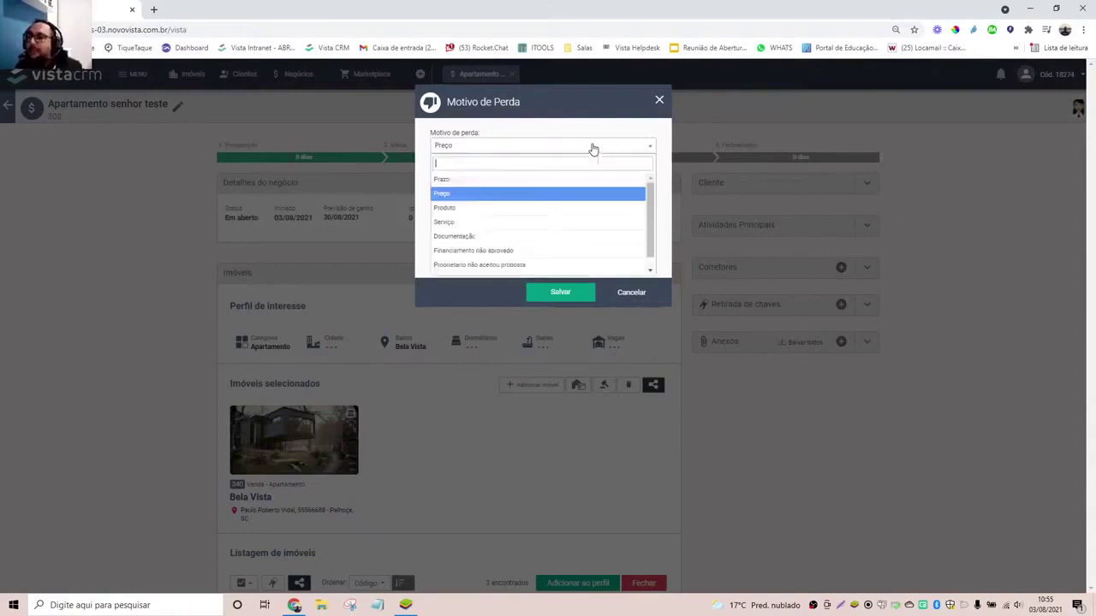
{"action": "left_click", "coordinate": [488, 250]}
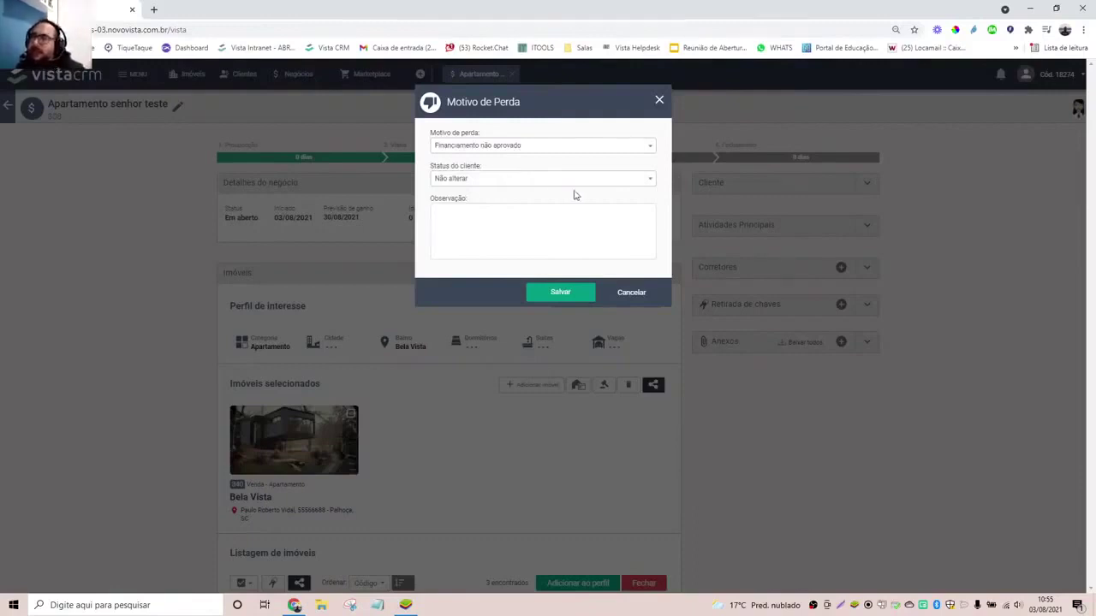
Try the client status Ativo in the loss form and cancel the form without saving.
{"action": "left_click", "coordinate": [651, 180]}
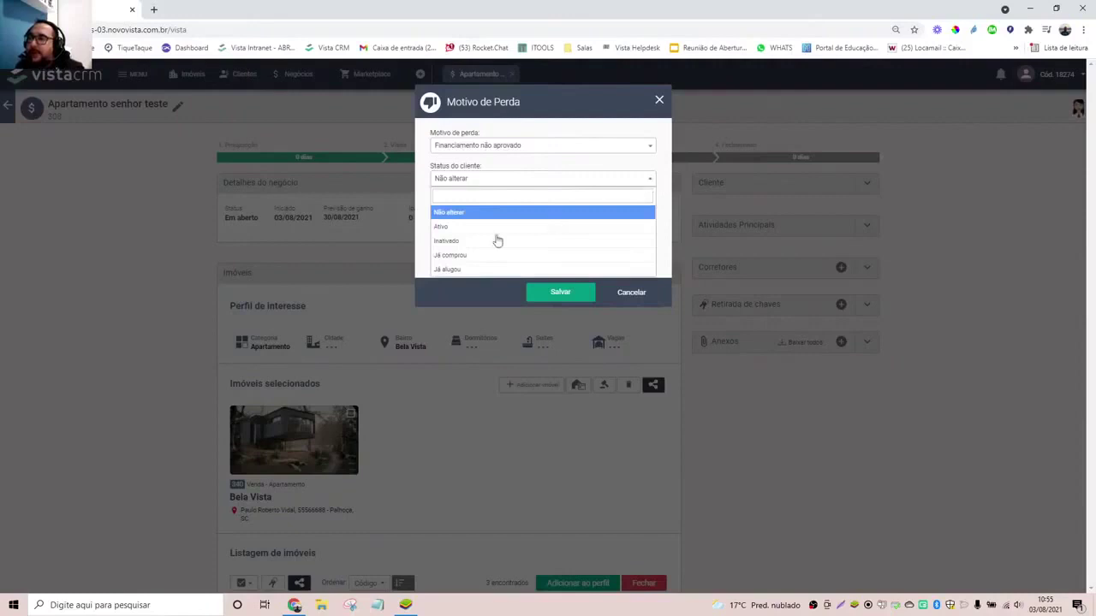
{"action": "left_click", "coordinate": [507, 176]}
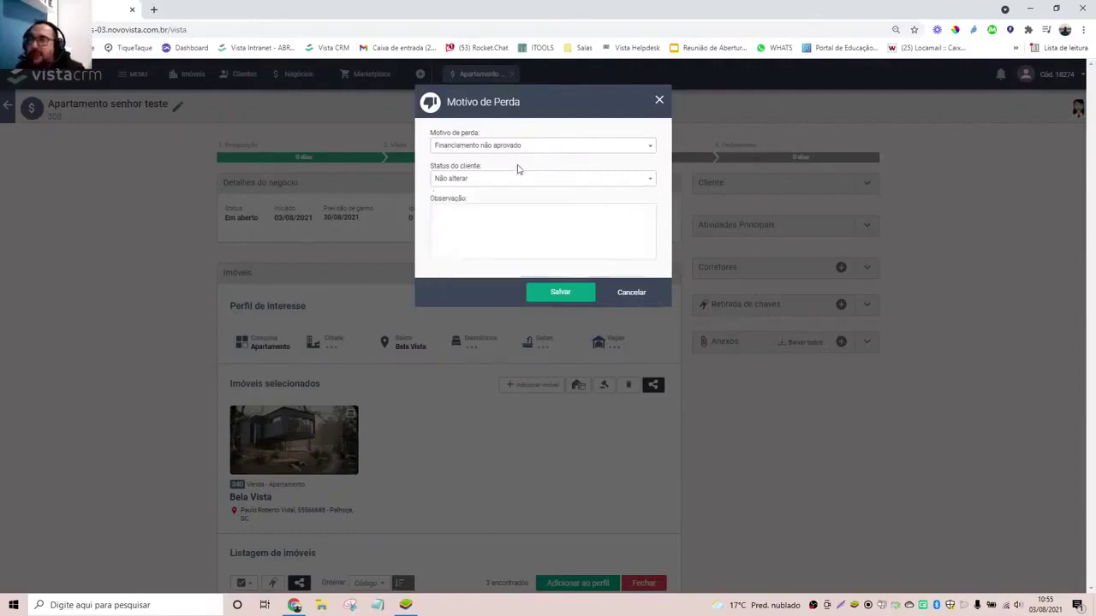
{"action": "left_click", "coordinate": [647, 180]}
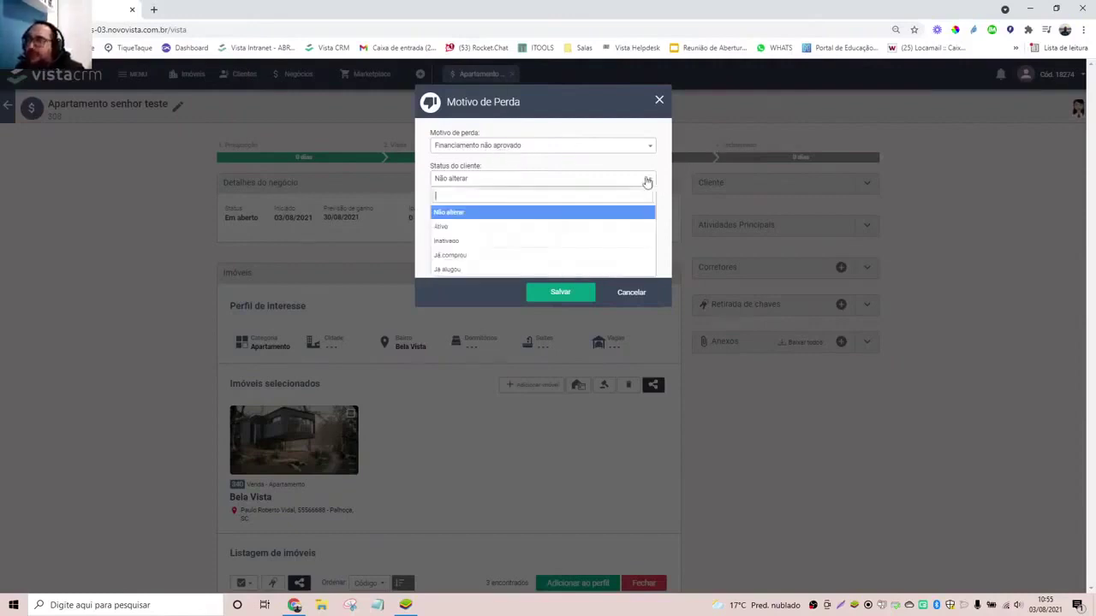
{"action": "left_click", "coordinate": [460, 227]}
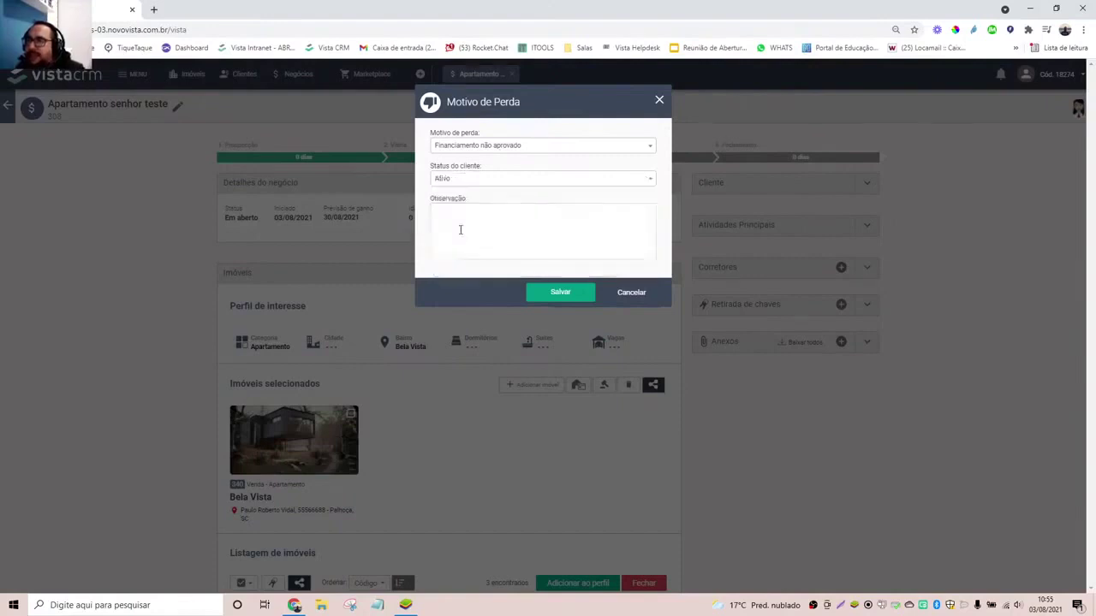
{"action": "left_click", "coordinate": [565, 184]}
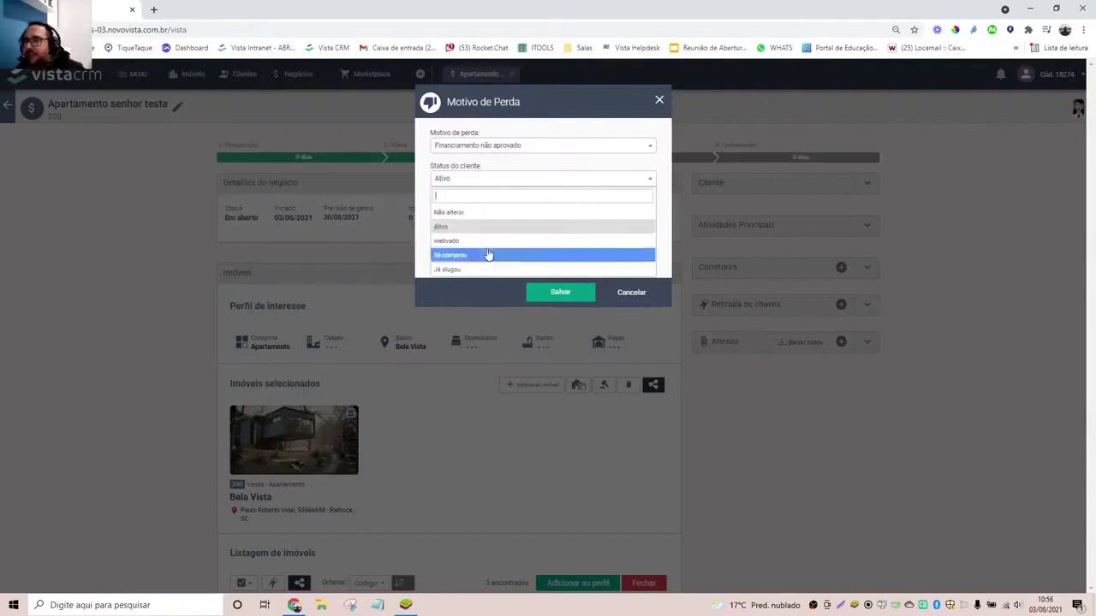
{"action": "left_click", "coordinate": [668, 172]}
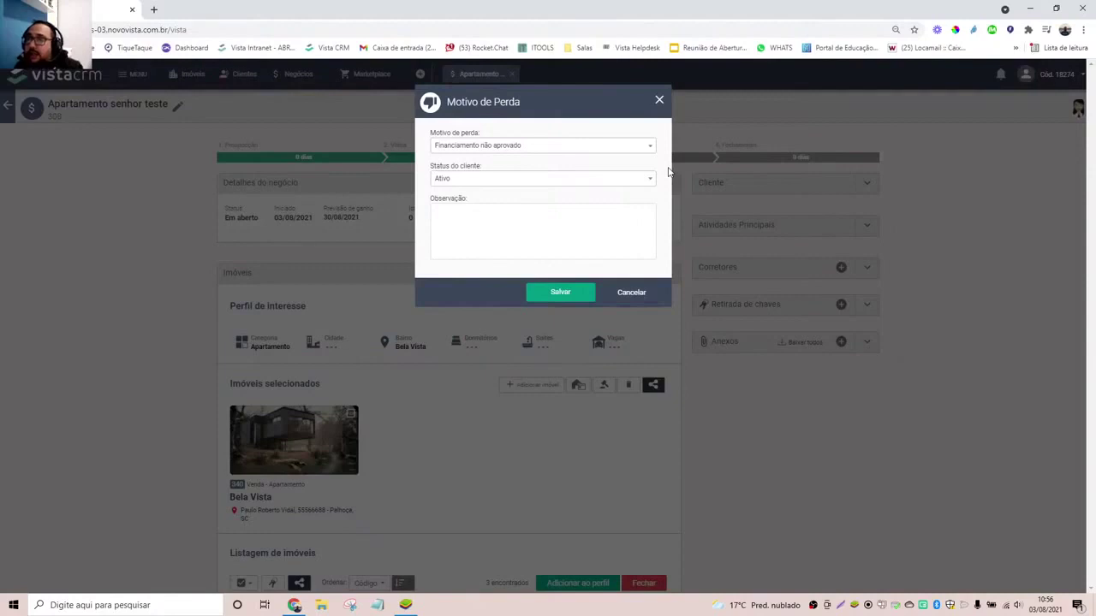
{"action": "left_click", "coordinate": [524, 219]}
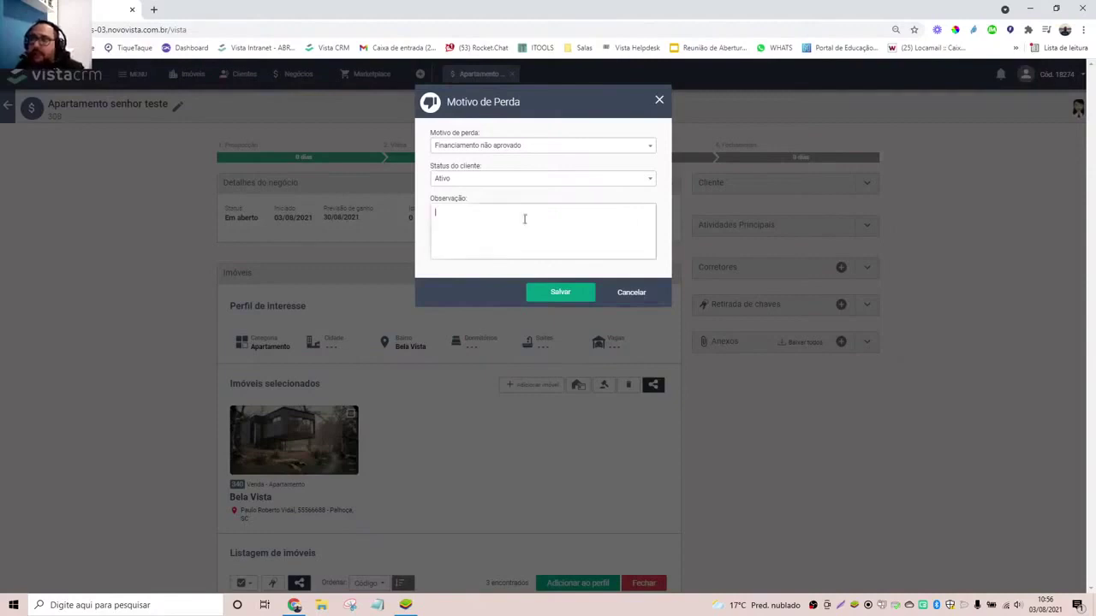
{"action": "left_click", "coordinate": [650, 303]}
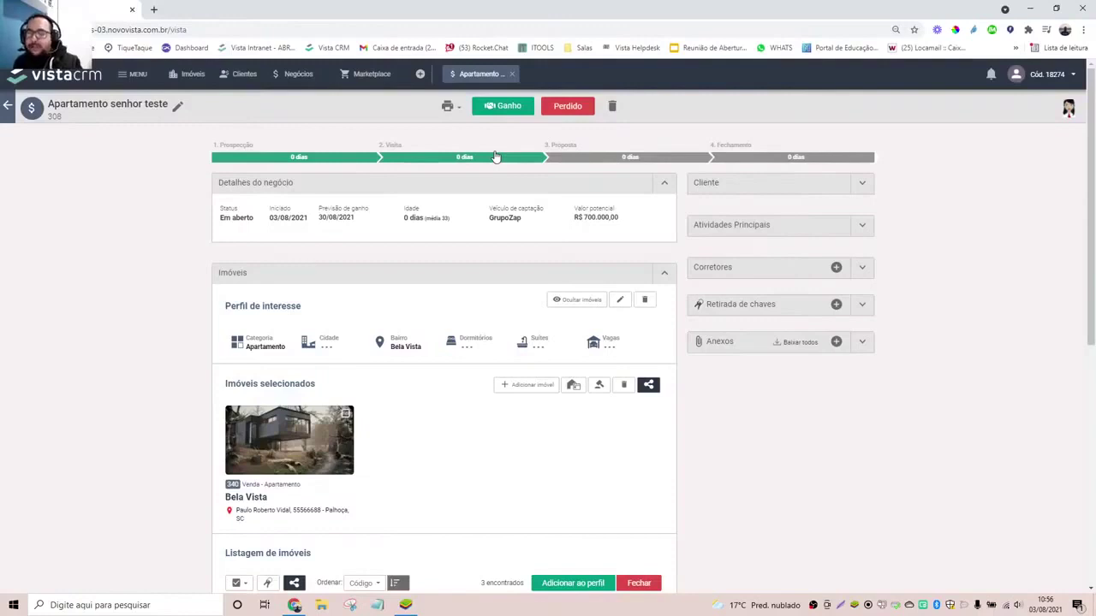
Move the "Apartamento senhor teste" deal to the Proposta stage from its own page.
{"action": "scroll", "coordinate": [255, 390], "scroll_direction": "down", "scroll_amount": 2}
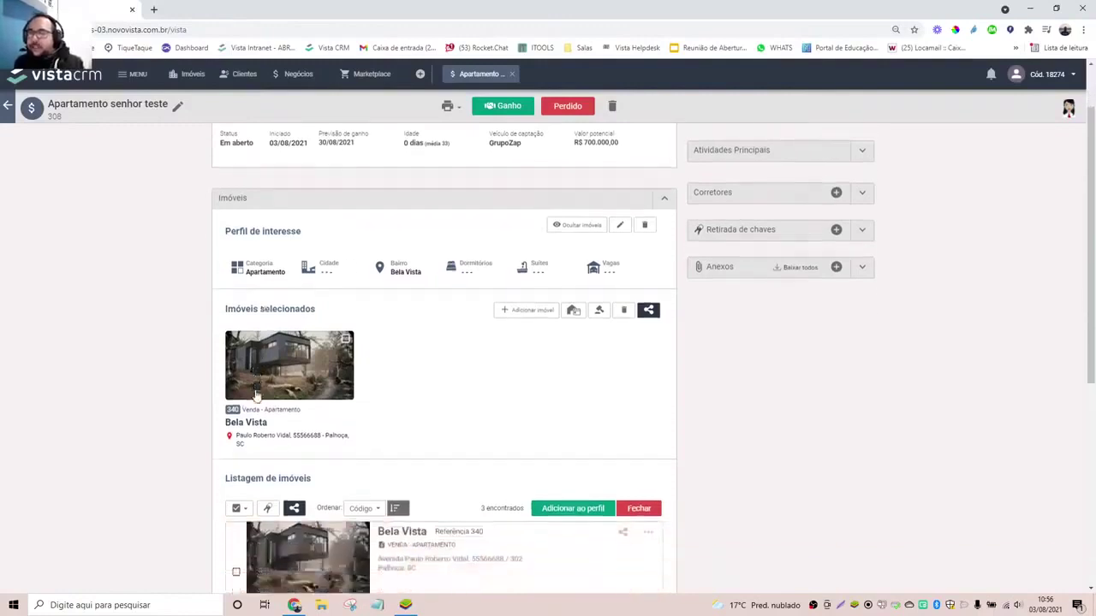
{"action": "scroll", "coordinate": [237, 398], "scroll_direction": "down", "scroll_amount": 4}
{"action": "scroll", "coordinate": [329, 363], "scroll_direction": "up", "scroll_amount": 4}
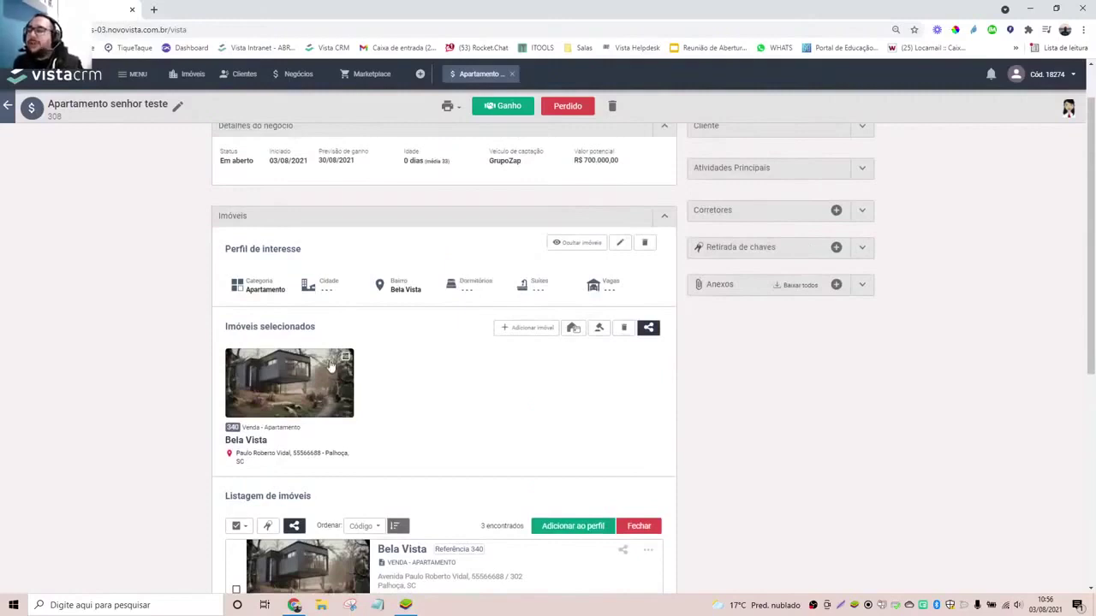
{"action": "scroll", "coordinate": [334, 355], "scroll_direction": "up", "scroll_amount": 1}
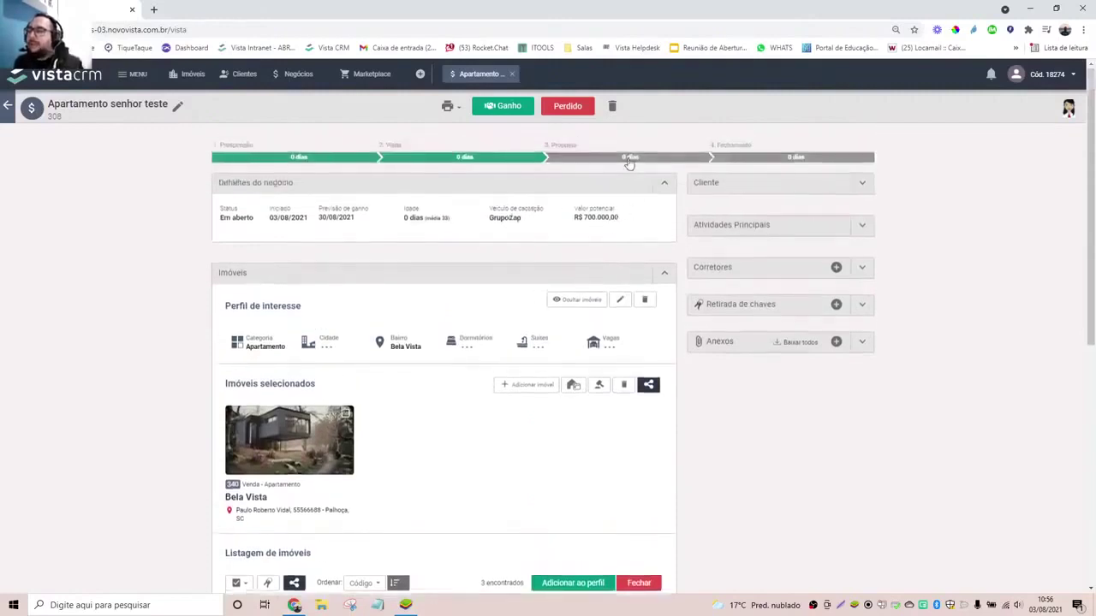
{"action": "left_click", "coordinate": [629, 159]}
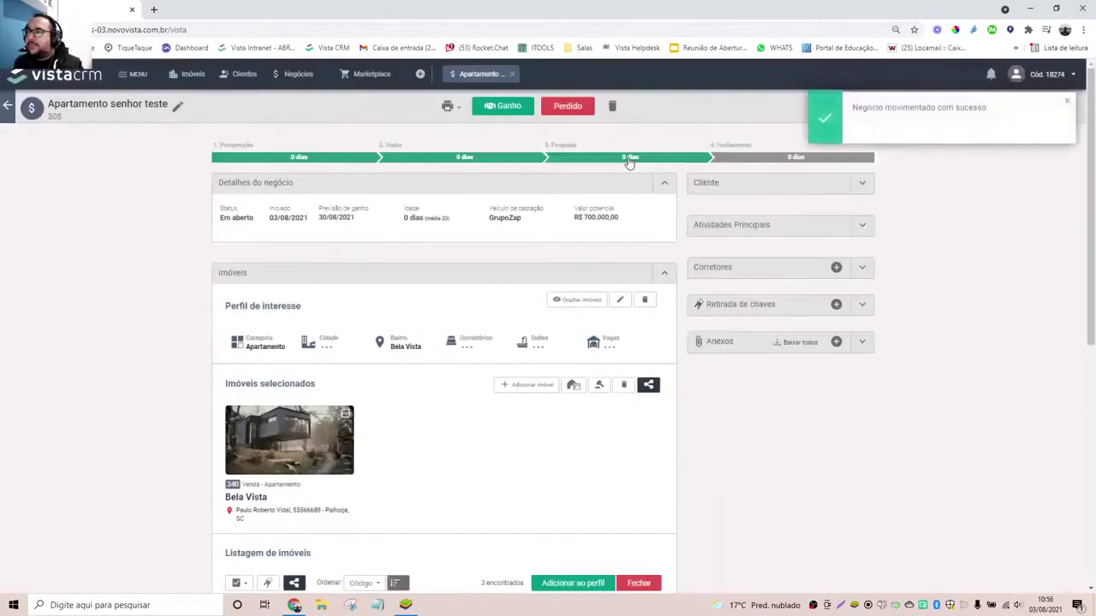
Expand the deal's Atividades section.
{"action": "scroll", "coordinate": [623, 171], "scroll_direction": "down", "scroll_amount": 5}
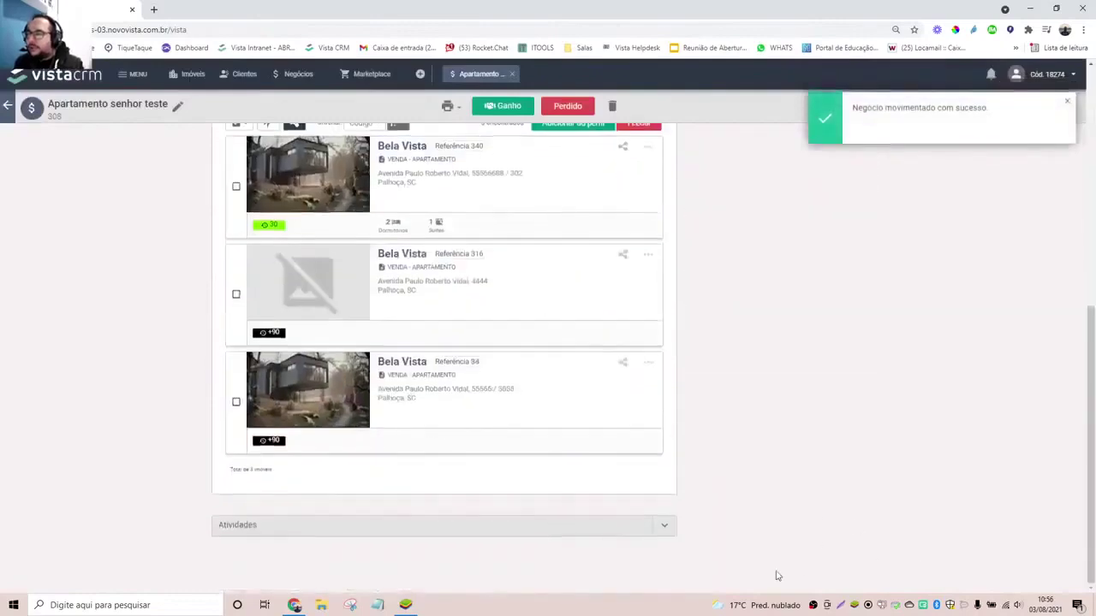
{"action": "left_click", "coordinate": [664, 525]}
{"action": "scroll", "coordinate": [693, 527], "scroll_direction": "down", "scroll_amount": 3}
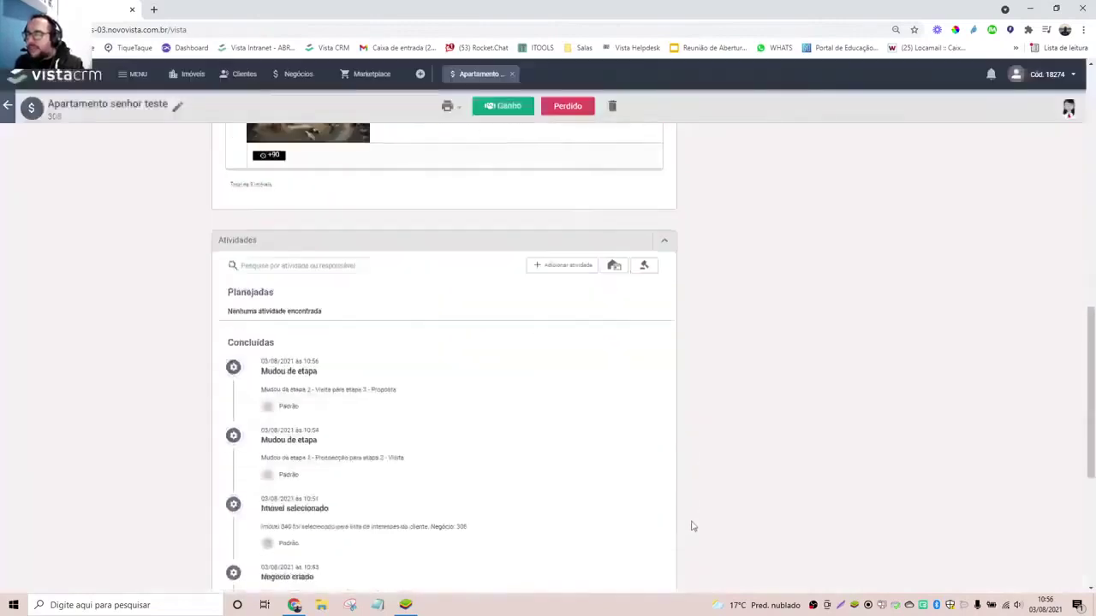
{"action": "left_click", "coordinate": [644, 265]}
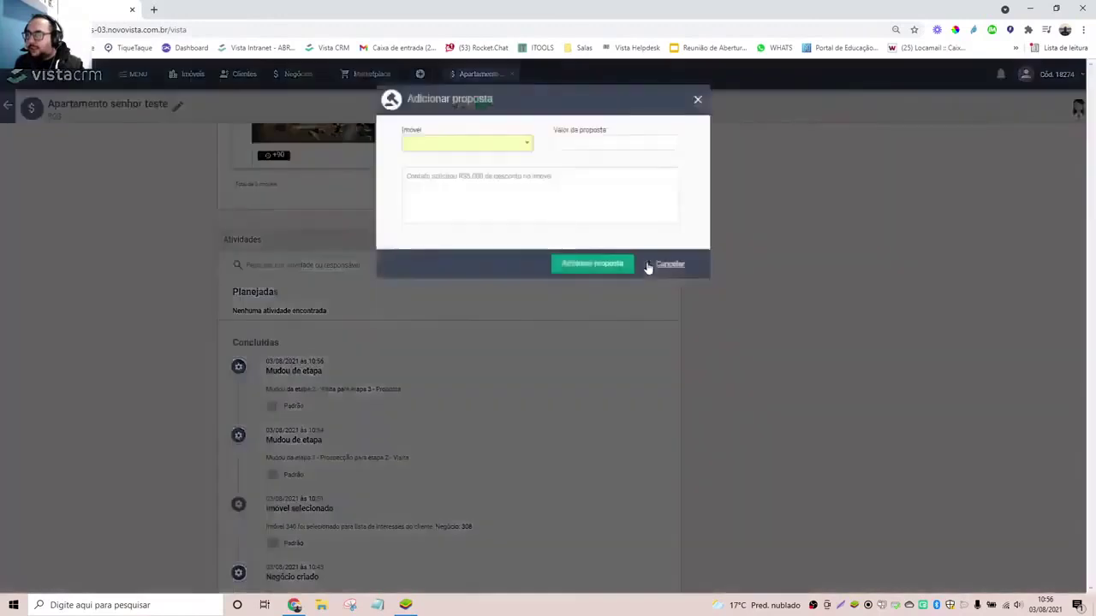
{"action": "left_click", "coordinate": [527, 144]}
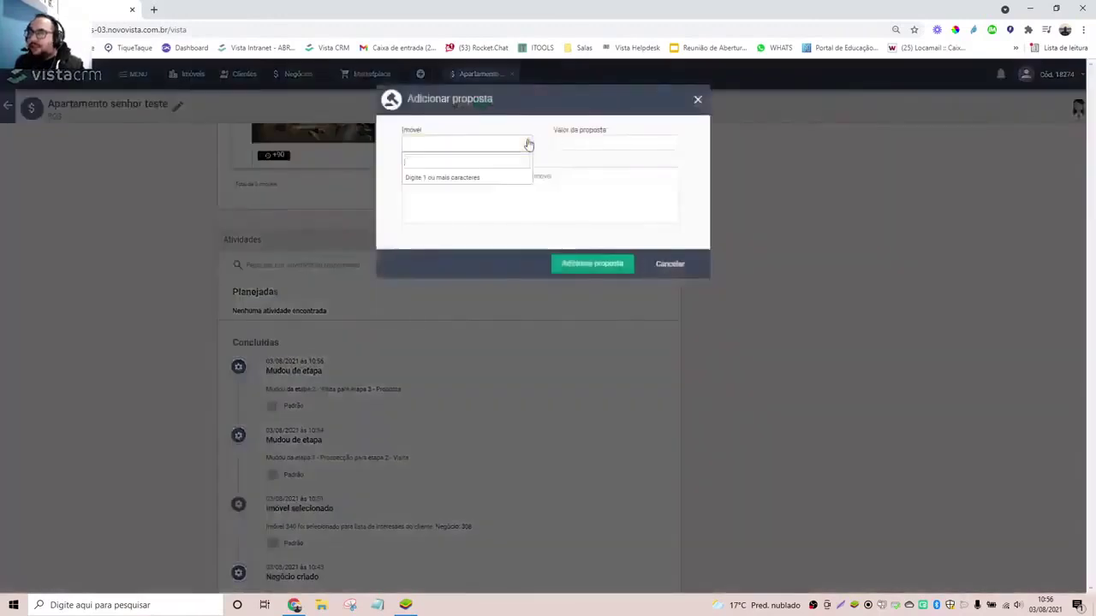
{"action": "left_click", "coordinate": [697, 100]}
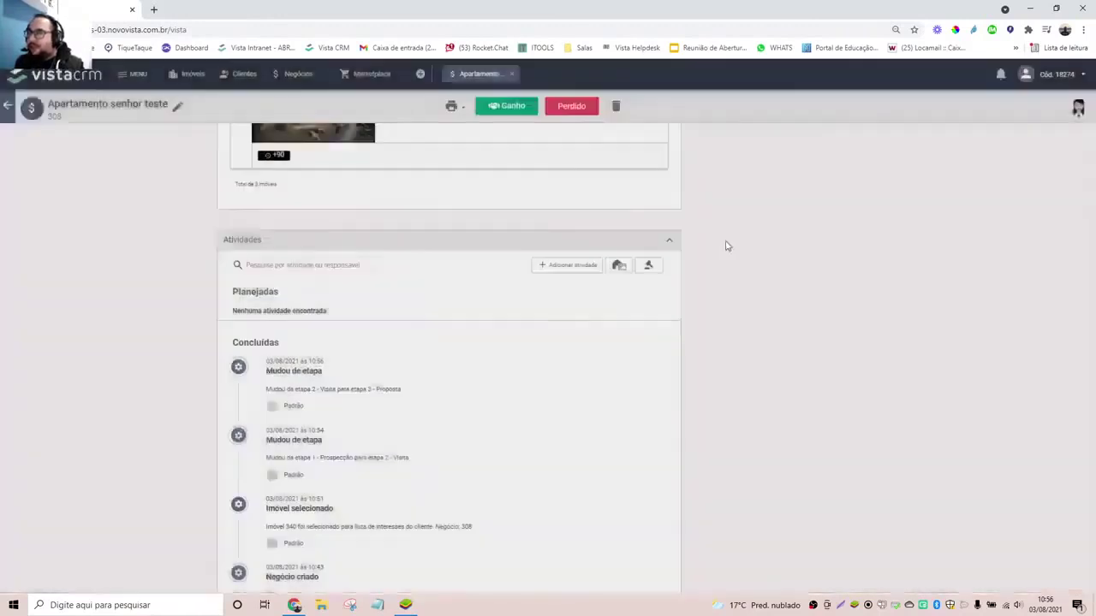
{"action": "scroll", "coordinate": [738, 247], "scroll_direction": "up", "scroll_amount": 8}
{"action": "scroll", "coordinate": [552, 355], "scroll_direction": "down", "scroll_amount": 7}
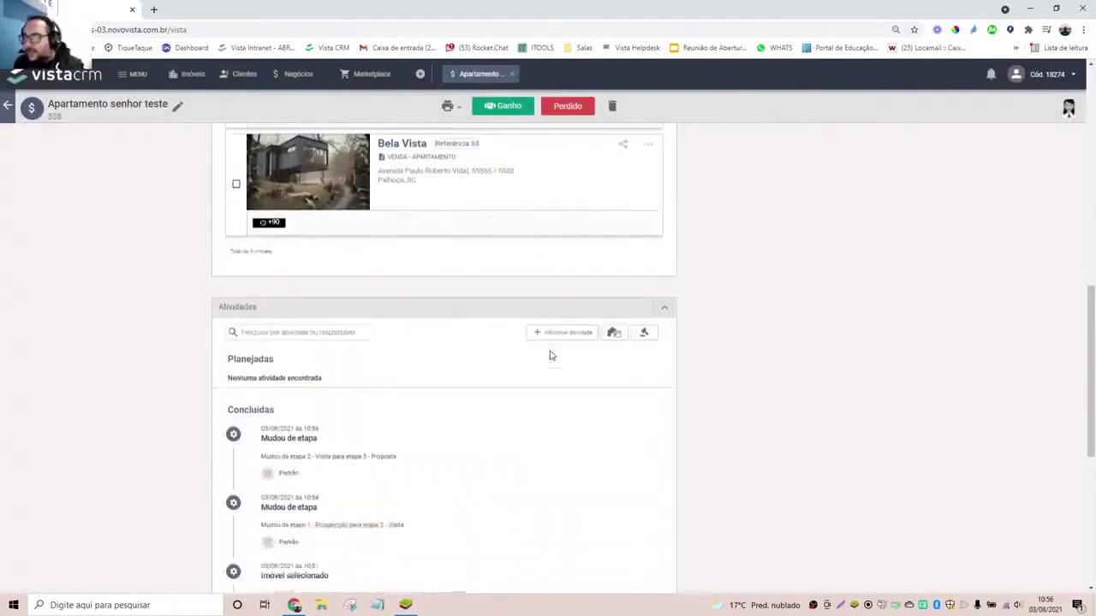
Start a new proposal from the deal's activities and select property 340 for it.
{"action": "scroll", "coordinate": [551, 356], "scroll_direction": "down", "scroll_amount": 2}
{"action": "left_click", "coordinate": [651, 152]}
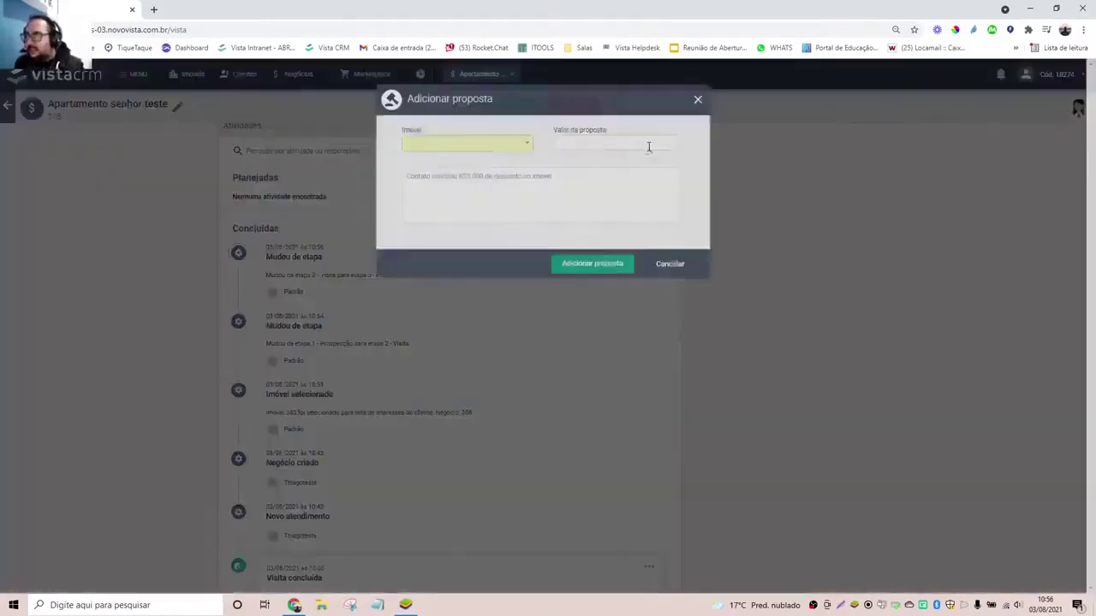
{"action": "left_click", "coordinate": [489, 152]}
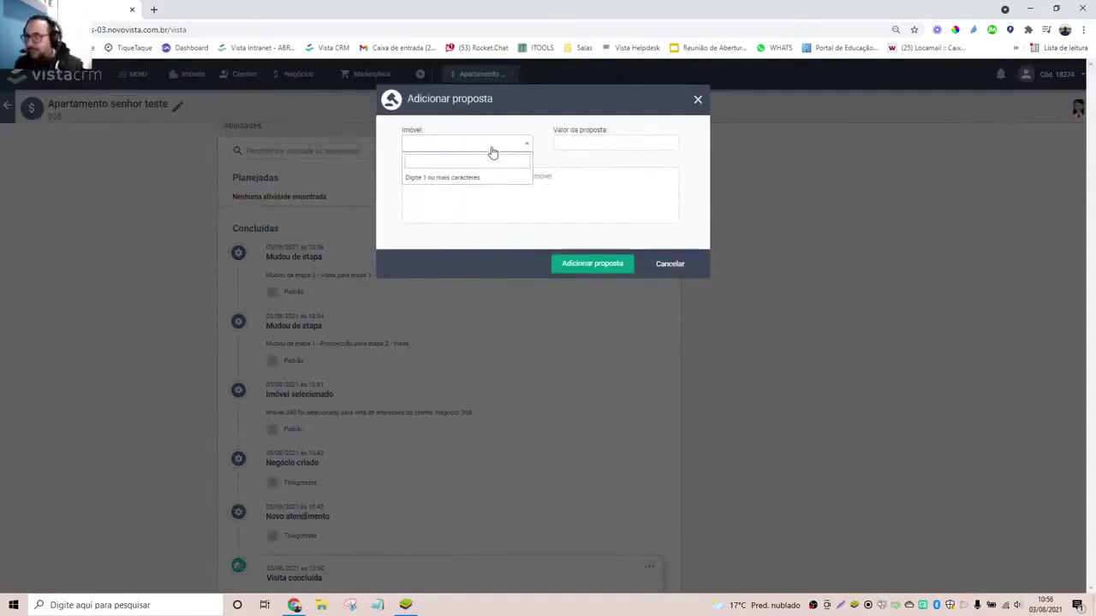
{"action": "type", "text": "340"}
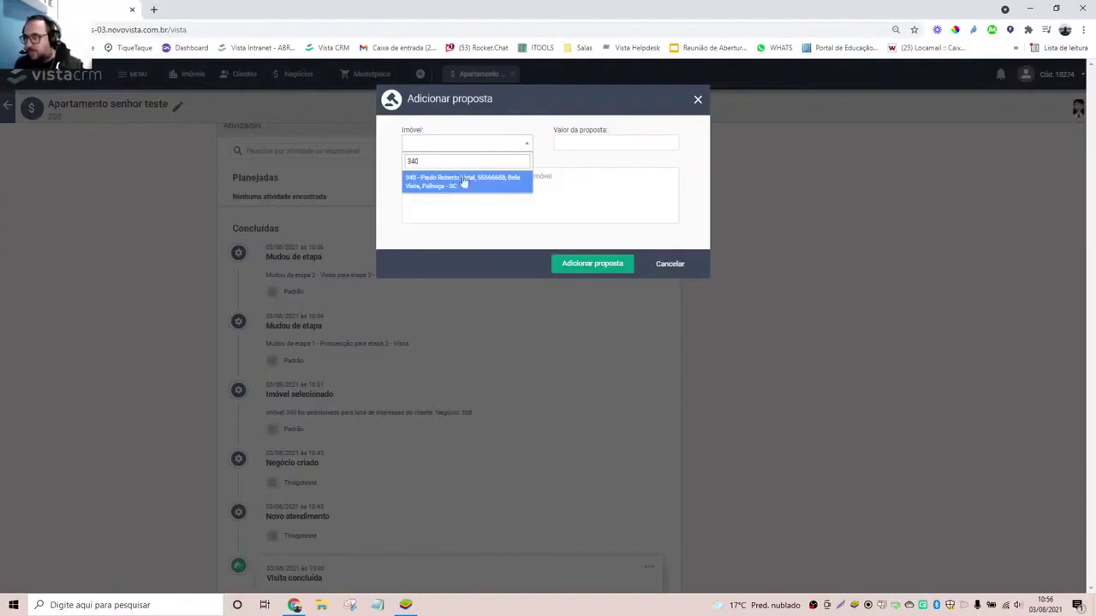
{"action": "left_click", "coordinate": [479, 177]}
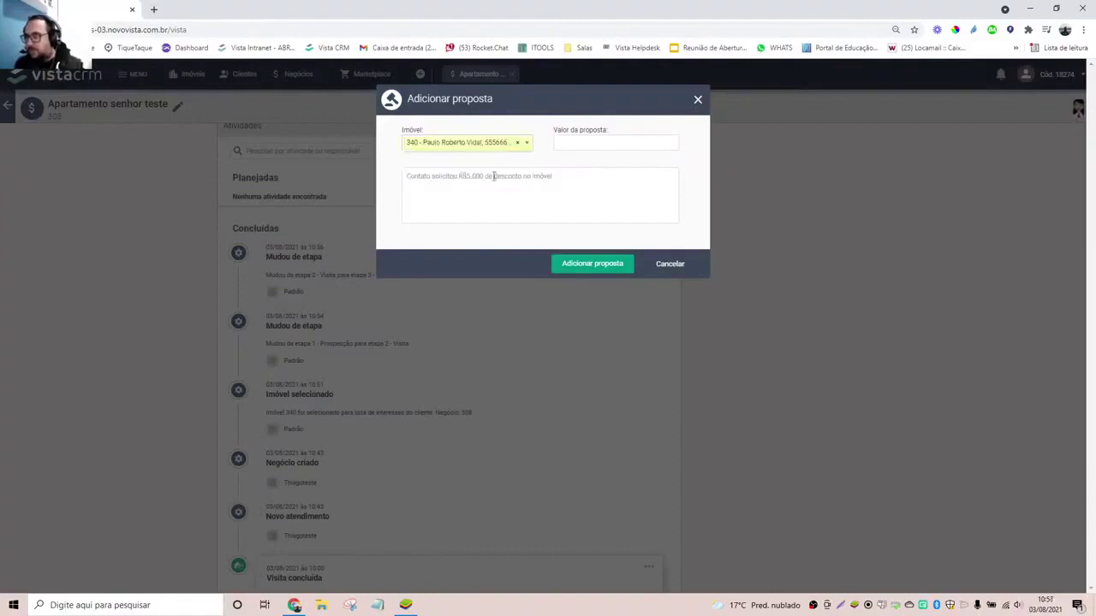
Set the proposal value to R$ 680.000,00.
{"action": "left_click", "coordinate": [583, 138]}
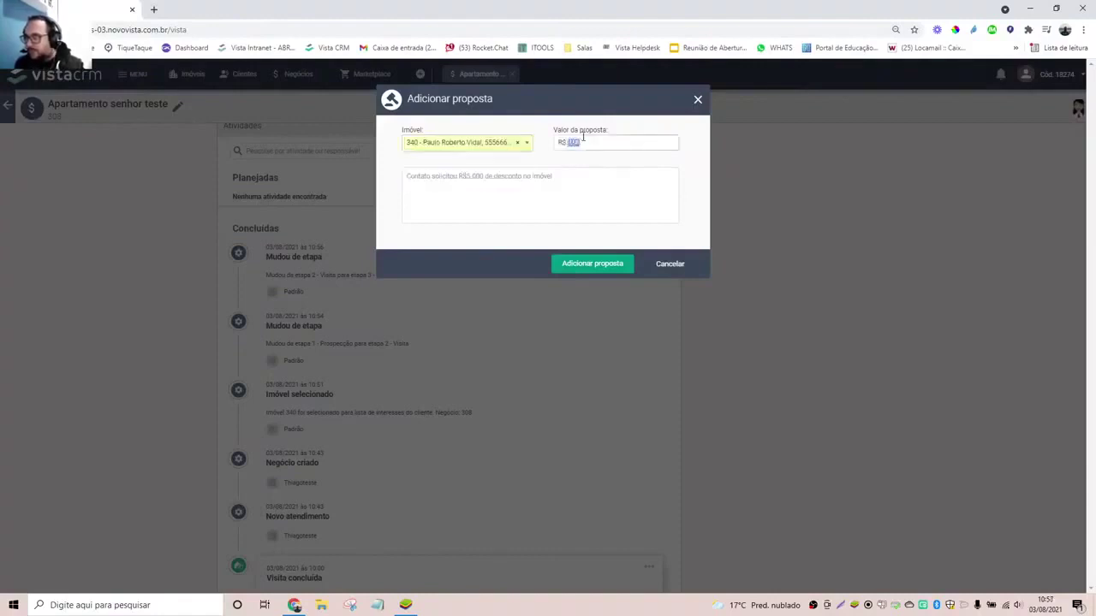
{"action": "double_click", "coordinate": [582, 142]}
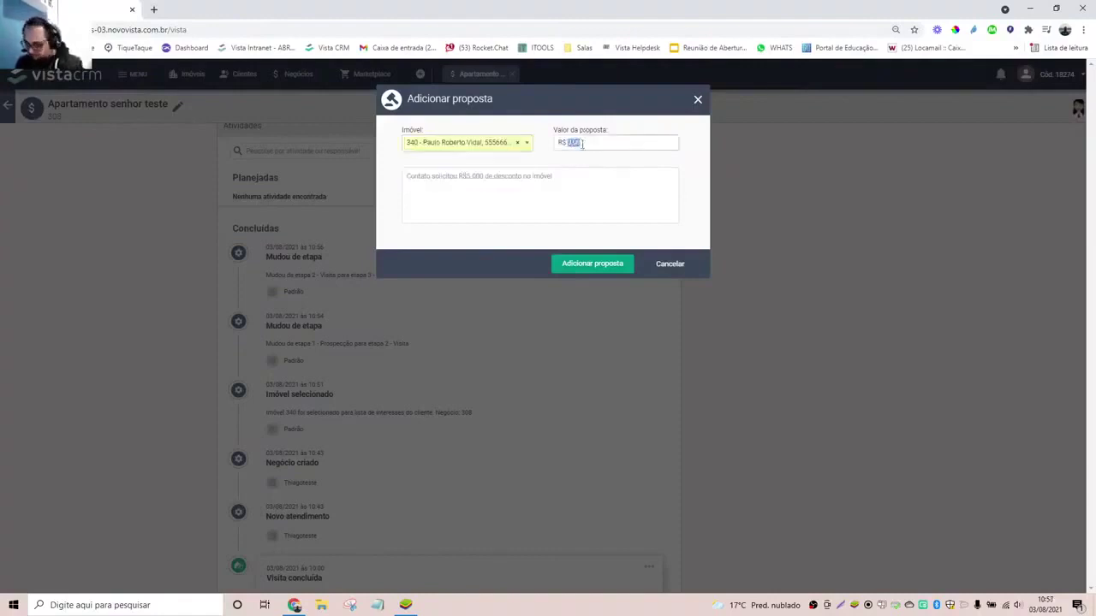
{"action": "type", "text": "580."}
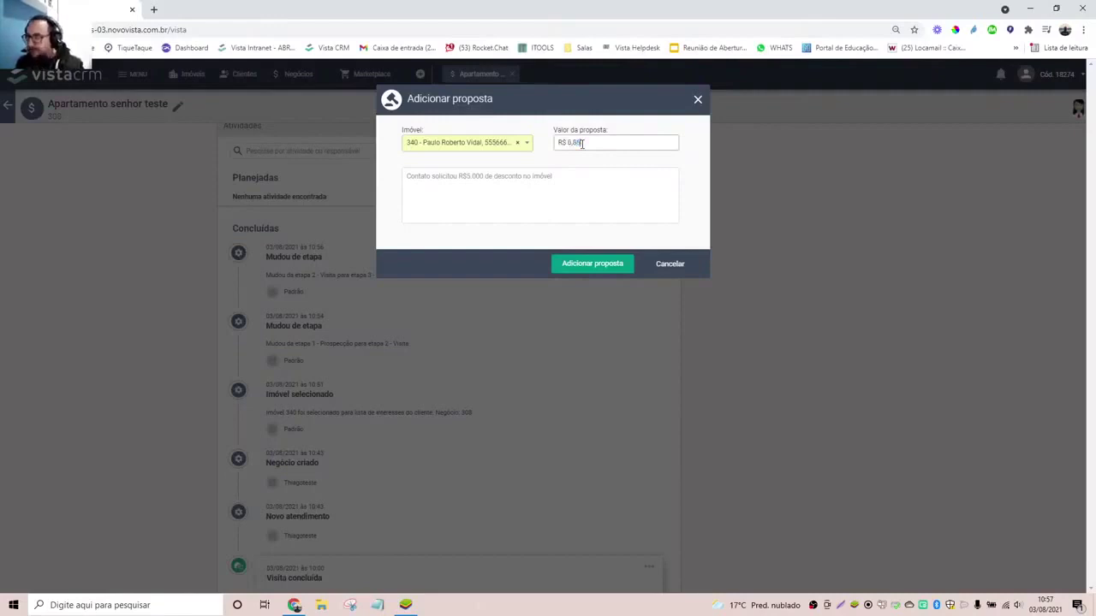
{"action": "type", "text": "000,0"}
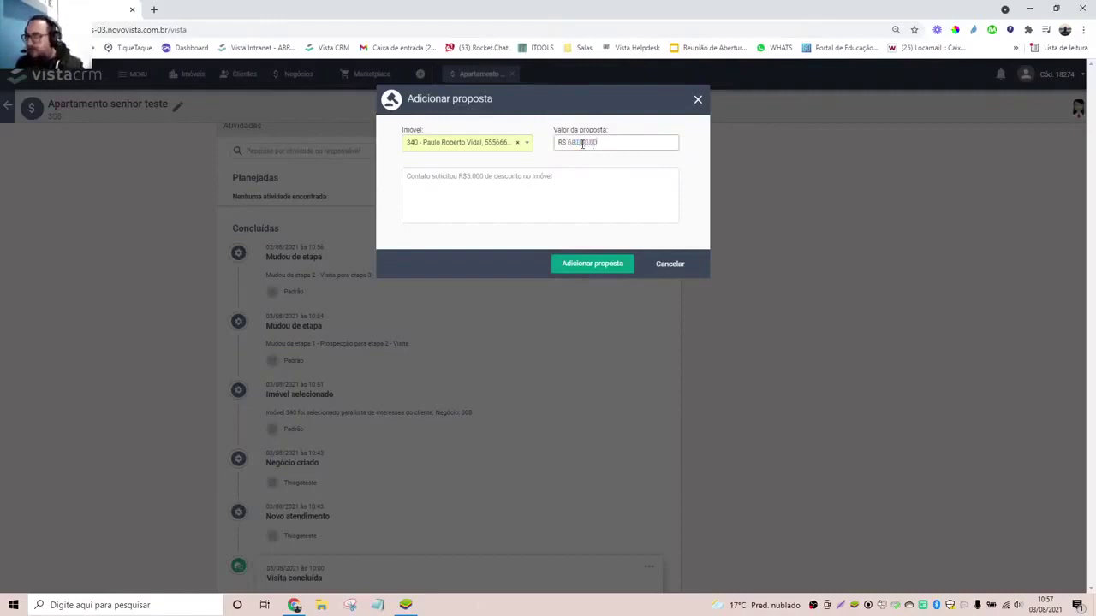
{"action": "type", "text": "0"}
Enter the note "cliente pediu desconto" and add the proposal to the deal.
{"action": "left_click", "coordinate": [548, 179]}
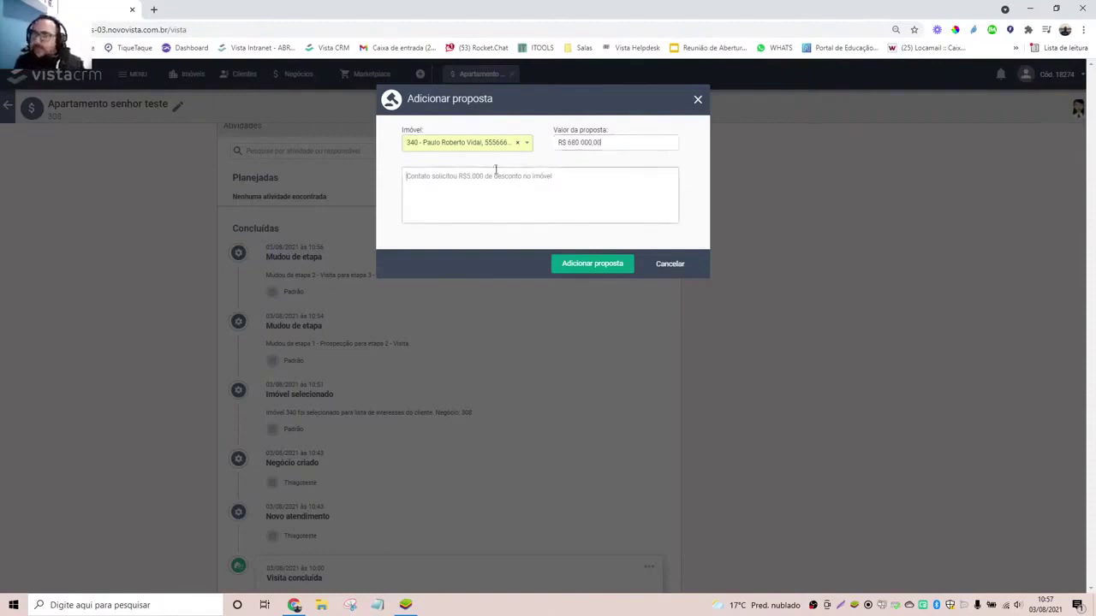
{"action": "type", "text": "cliente pediu "}
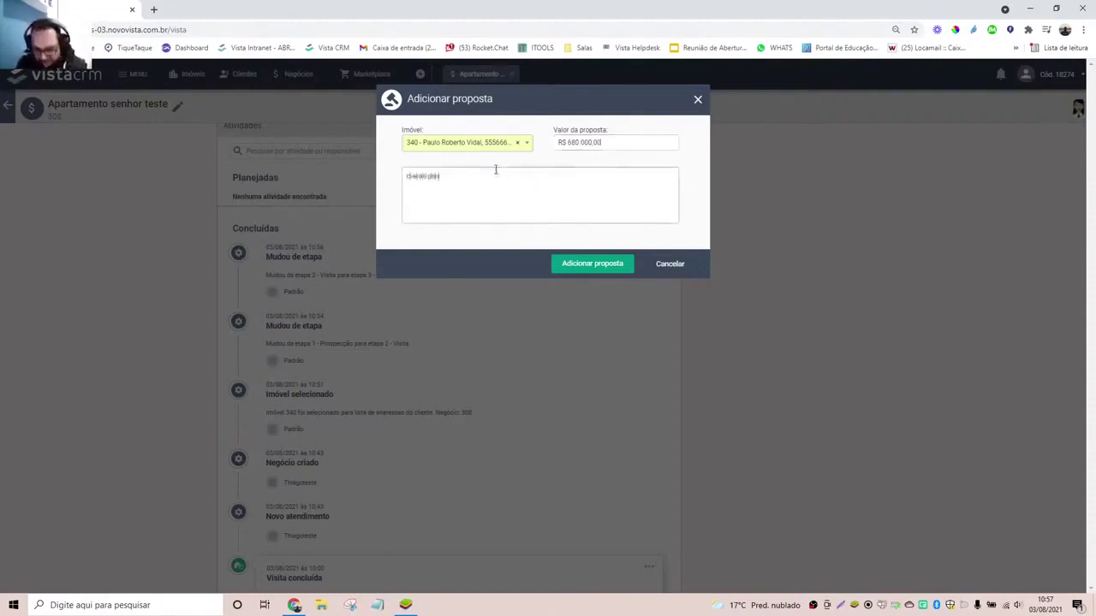
{"action": "type", "text": "desconto"}
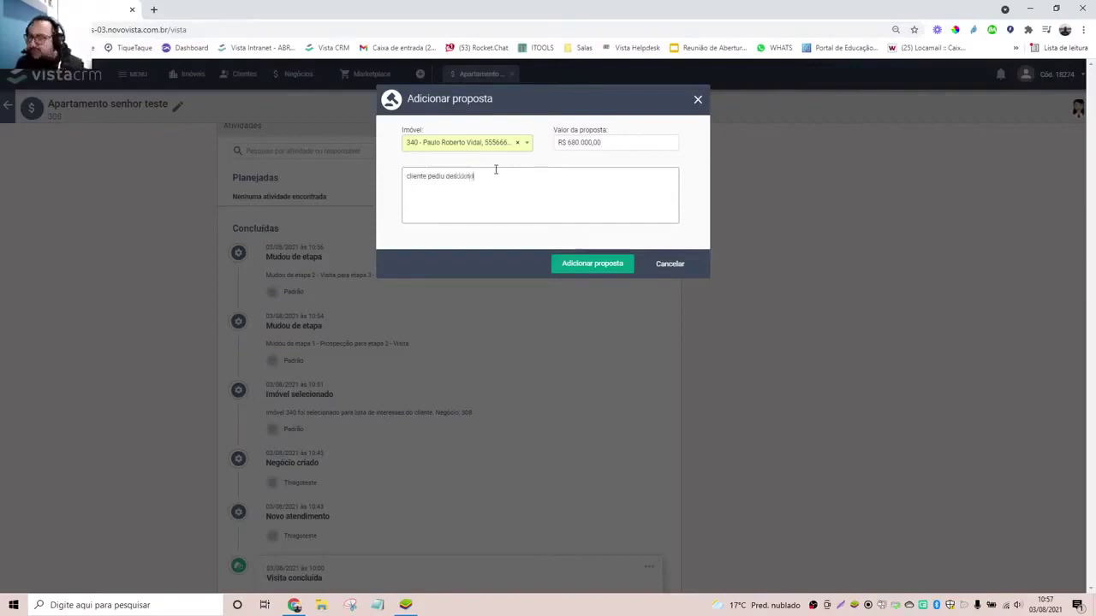
{"action": "left_click", "coordinate": [572, 265]}
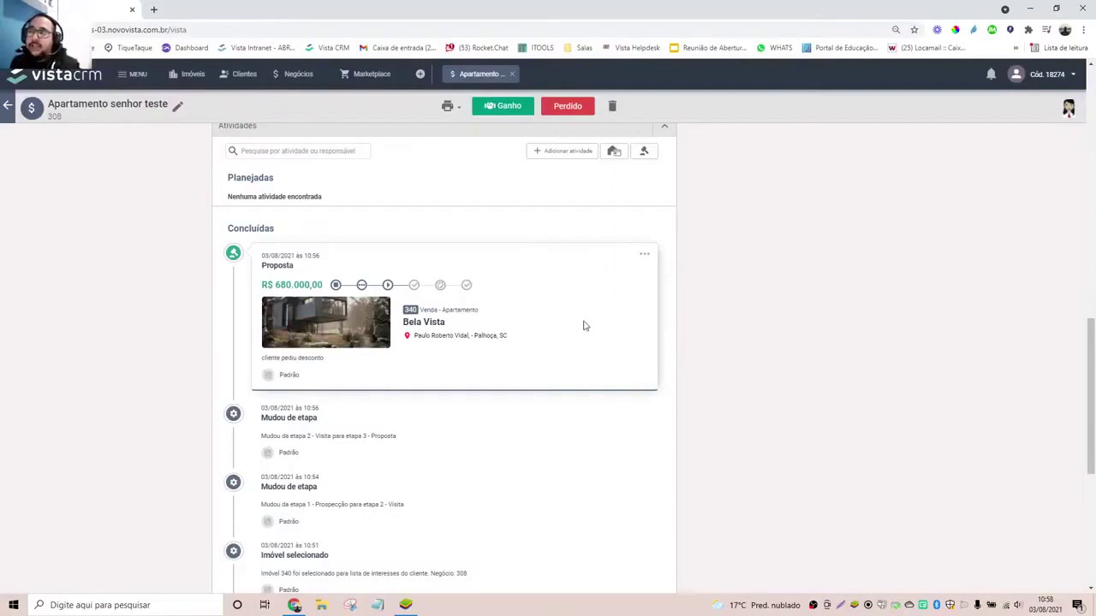
Start the contracting process (Iniciar contratação) from the R$ 680.000,00 proposal and confirm it.
{"action": "scroll", "coordinate": [585, 327], "scroll_direction": "up", "scroll_amount": 1}
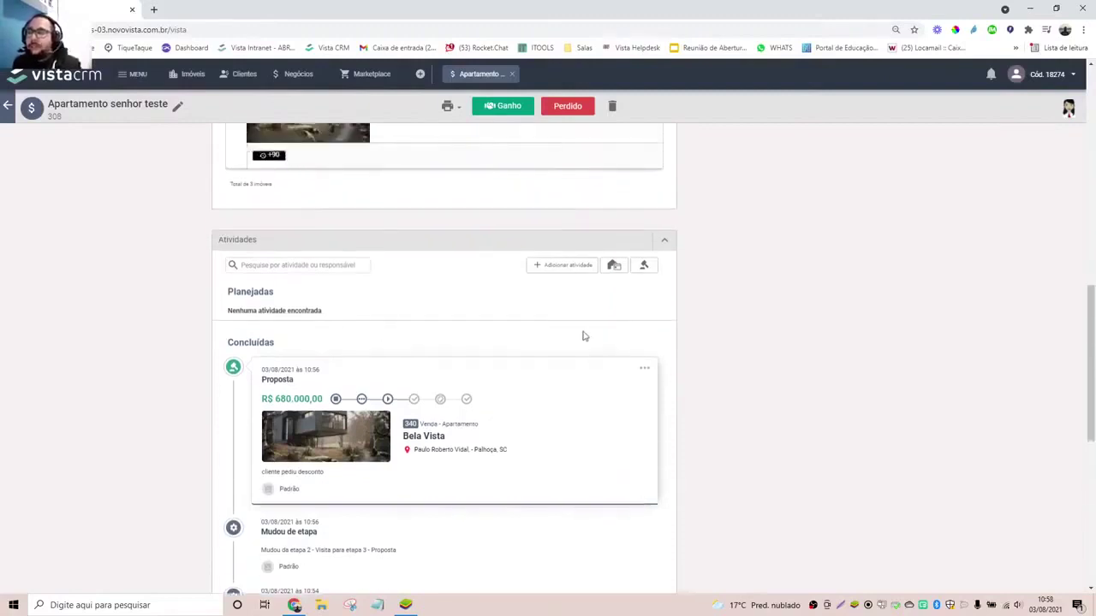
{"action": "scroll", "coordinate": [584, 337], "scroll_direction": "down", "scroll_amount": 1}
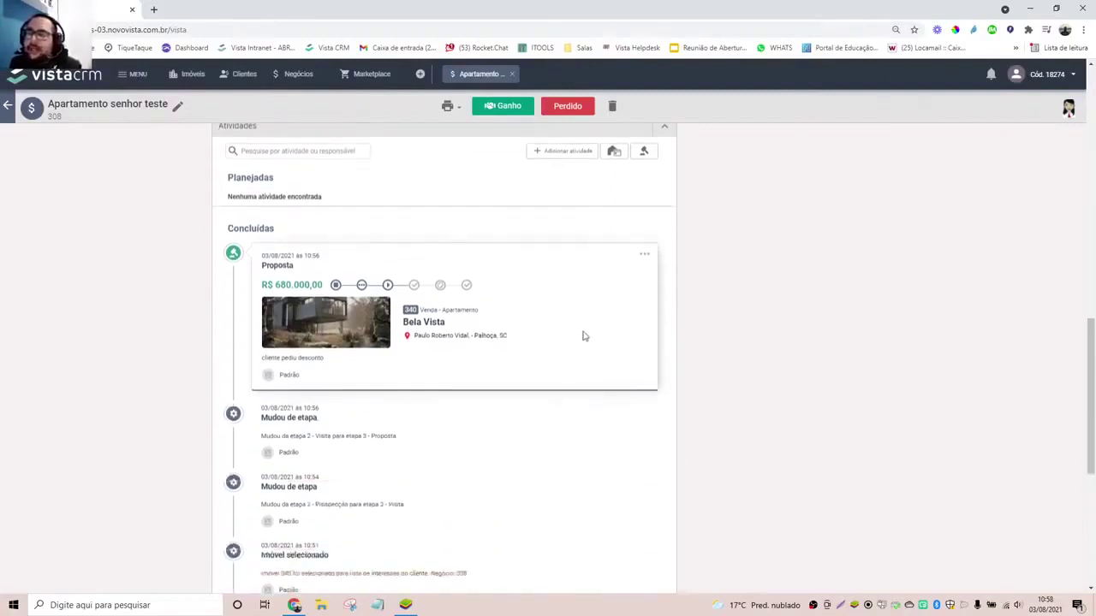
{"action": "left_click", "coordinate": [645, 258]}
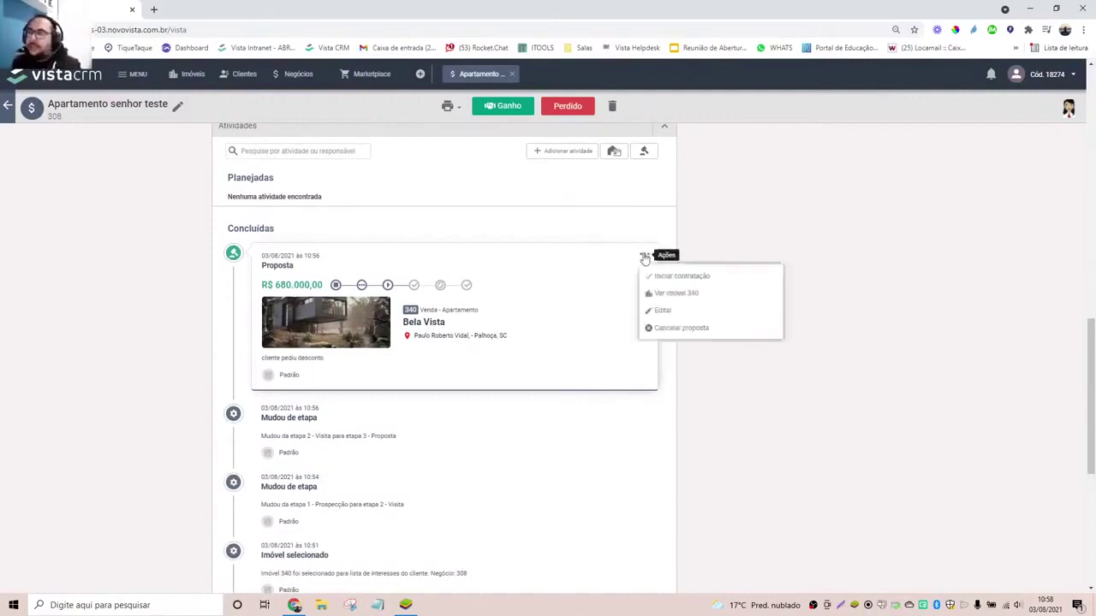
{"action": "left_click", "coordinate": [522, 277]}
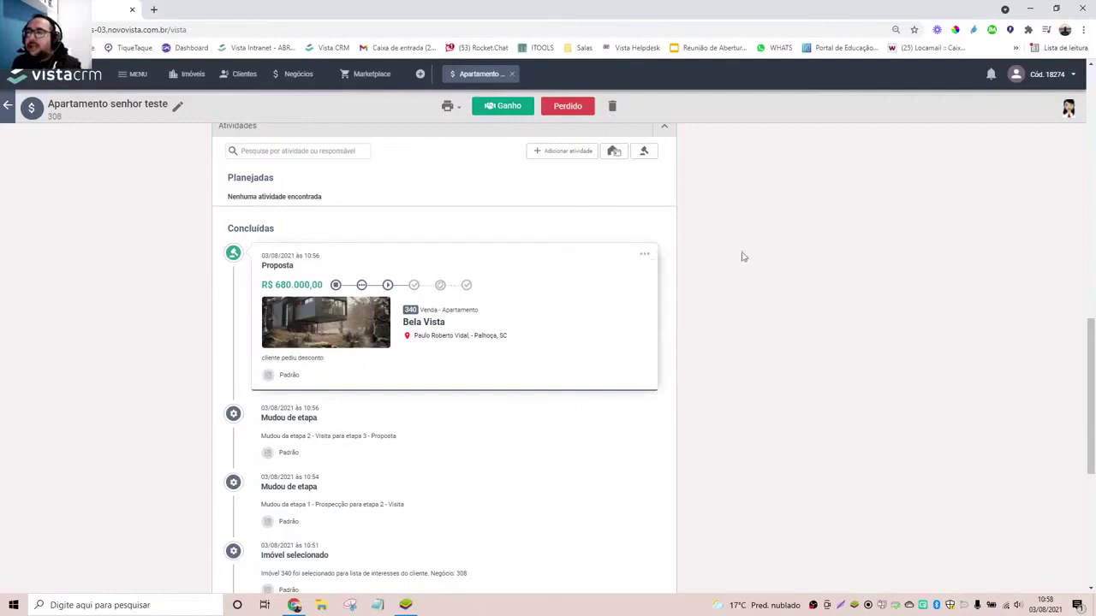
{"action": "left_click", "coordinate": [645, 257]}
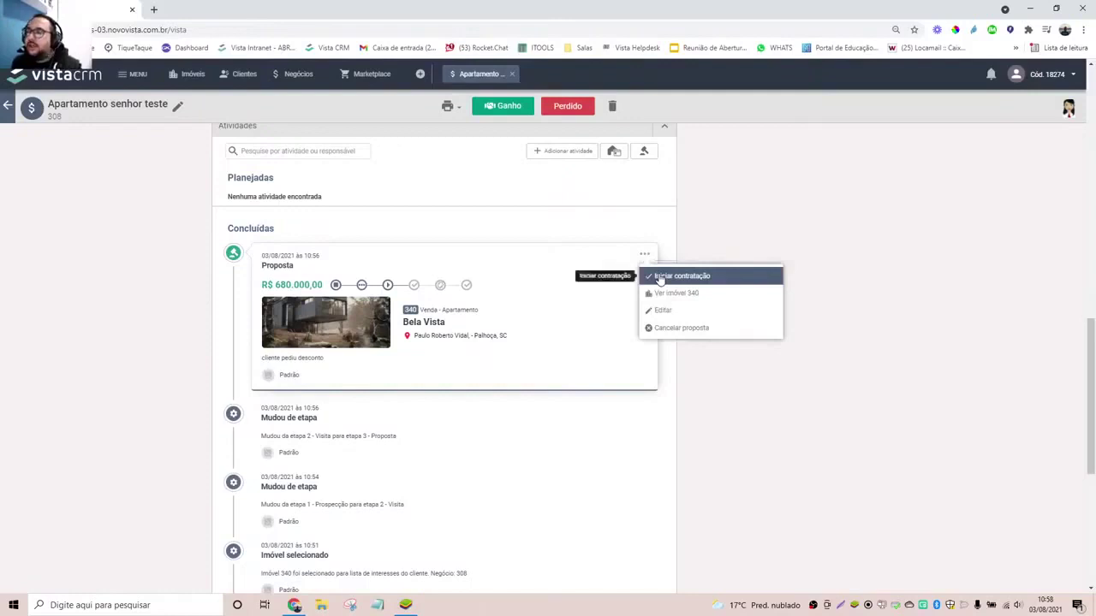
{"action": "left_click", "coordinate": [660, 278]}
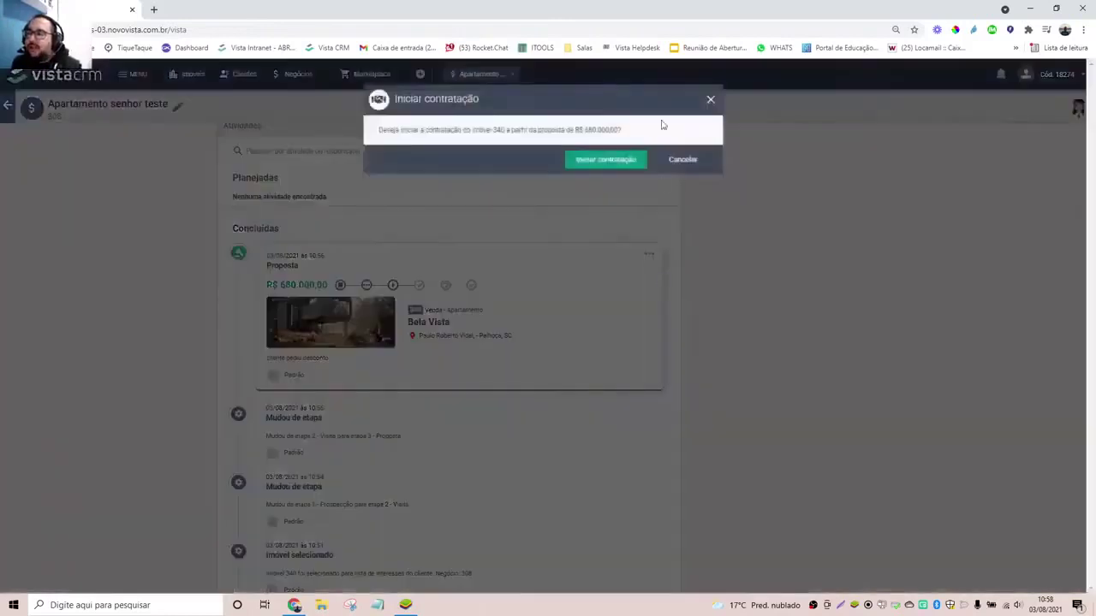
{"action": "left_click", "coordinate": [606, 160]}
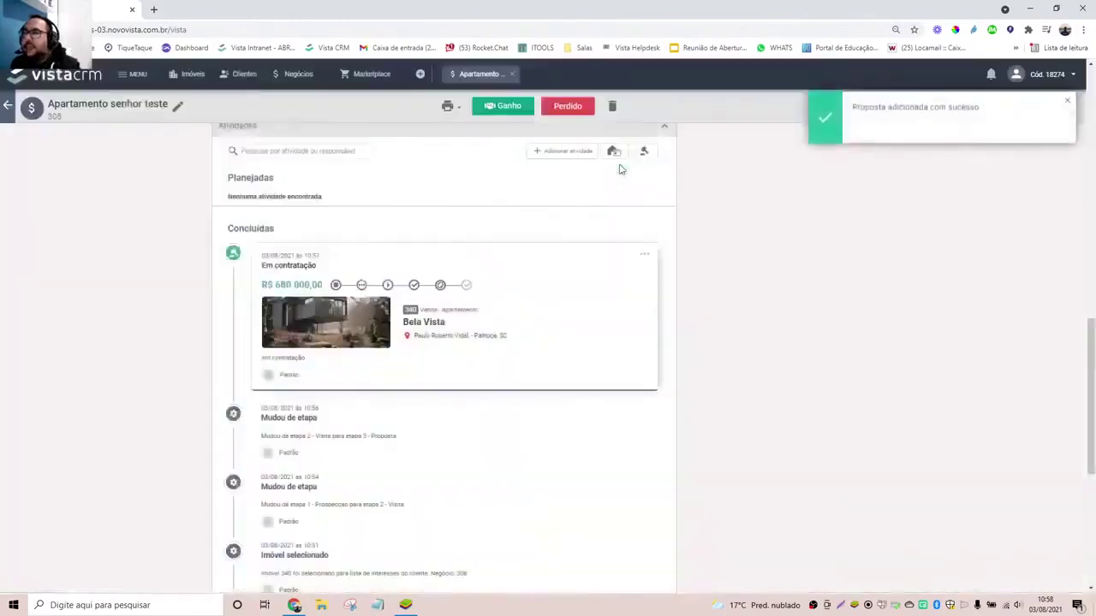
Move the "Apartamento senhor teste" deal to the Fechamento stage from its own page.
{"action": "scroll", "coordinate": [654, 229], "scroll_direction": "up", "scroll_amount": 4}
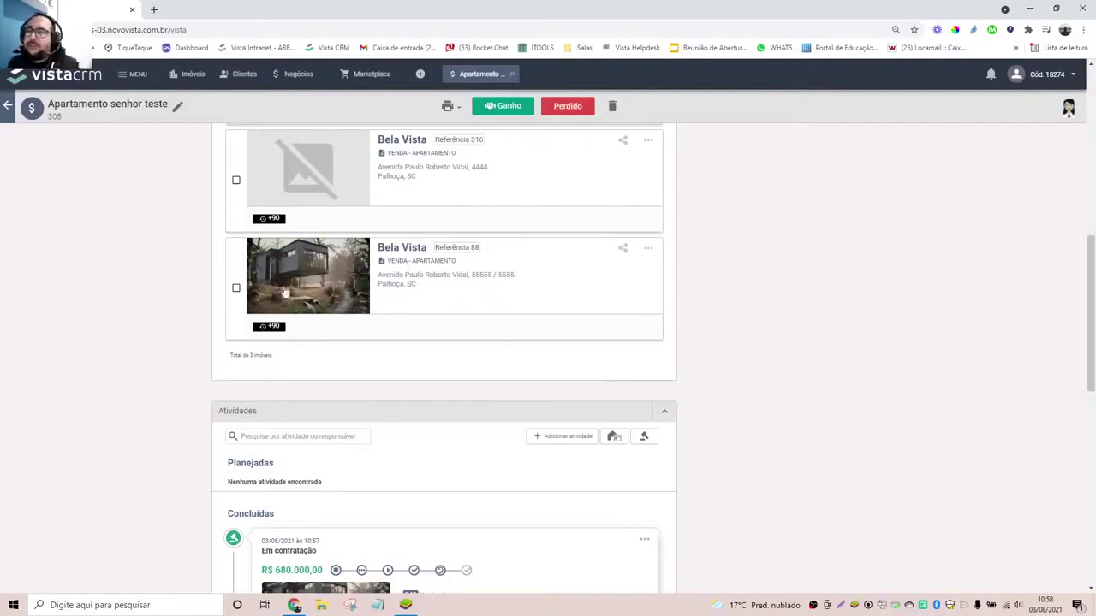
{"action": "scroll", "coordinate": [422, 449], "scroll_direction": "down", "scroll_amount": 4}
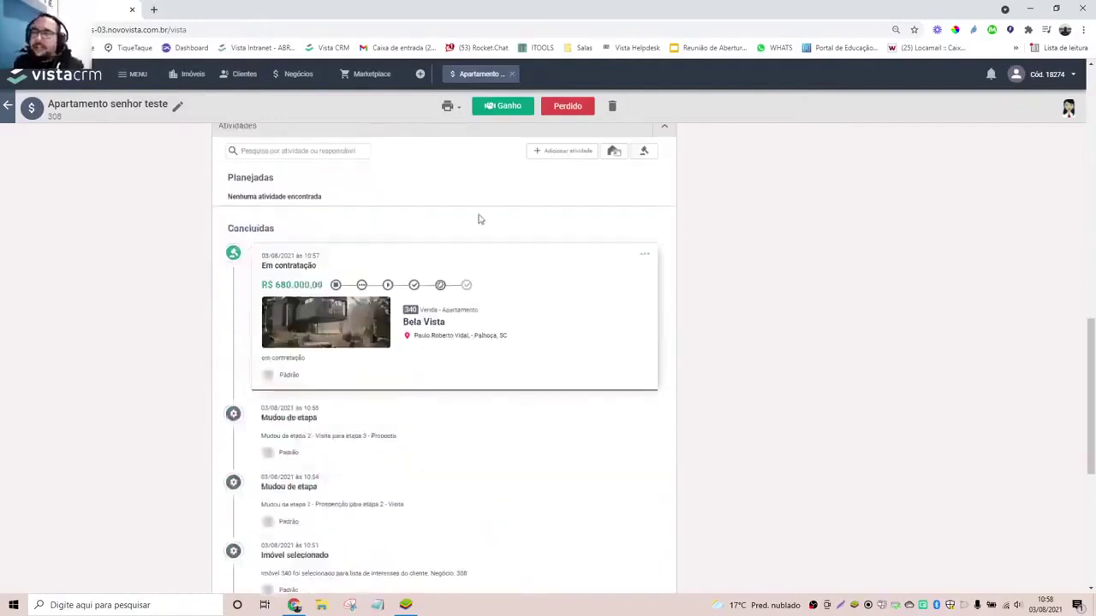
{"action": "scroll", "coordinate": [455, 321], "scroll_direction": "up", "scroll_amount": 5}
{"action": "scroll", "coordinate": [454, 320], "scroll_direction": "down", "scroll_amount": 3}
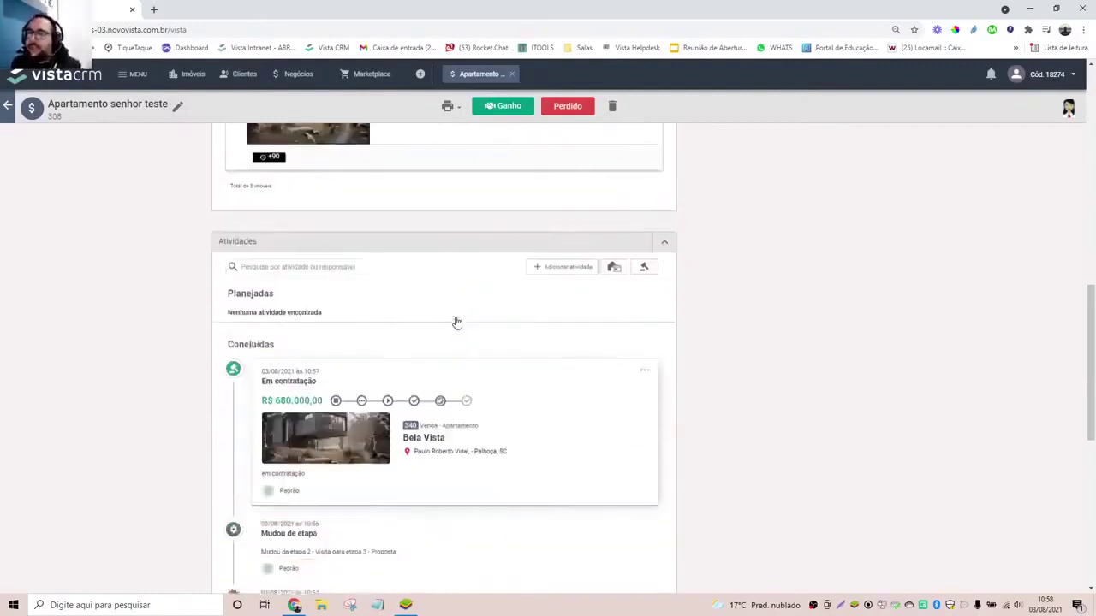
{"action": "scroll", "coordinate": [464, 311], "scroll_direction": "up", "scroll_amount": 5}
{"action": "scroll", "coordinate": [464, 311], "scroll_direction": "down", "scroll_amount": 3}
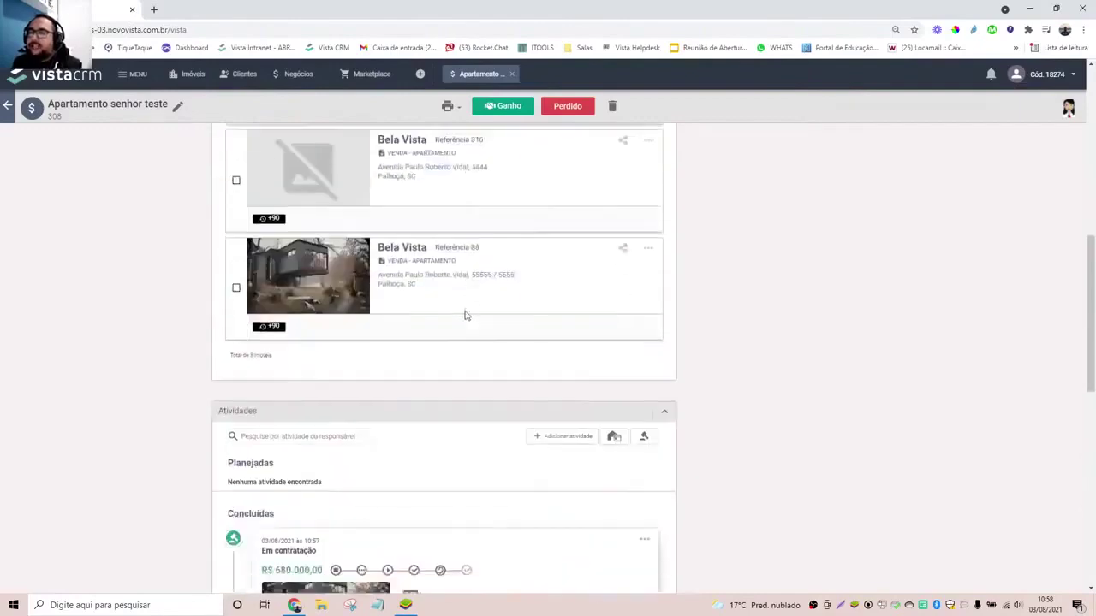
{"action": "scroll", "coordinate": [477, 324], "scroll_direction": "up", "scroll_amount": 8}
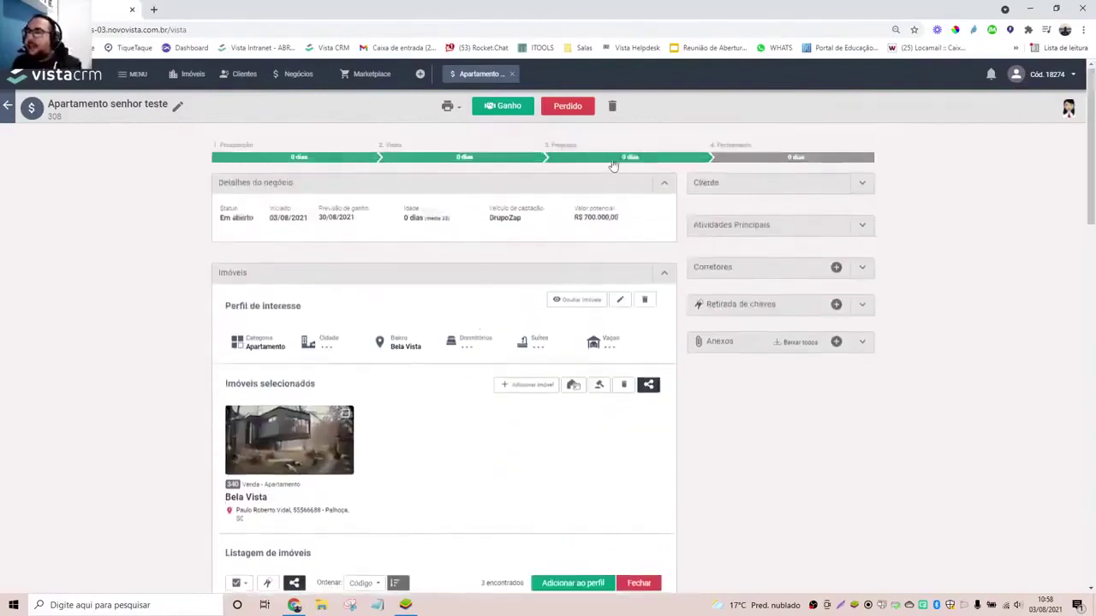
{"action": "left_click", "coordinate": [795, 158]}
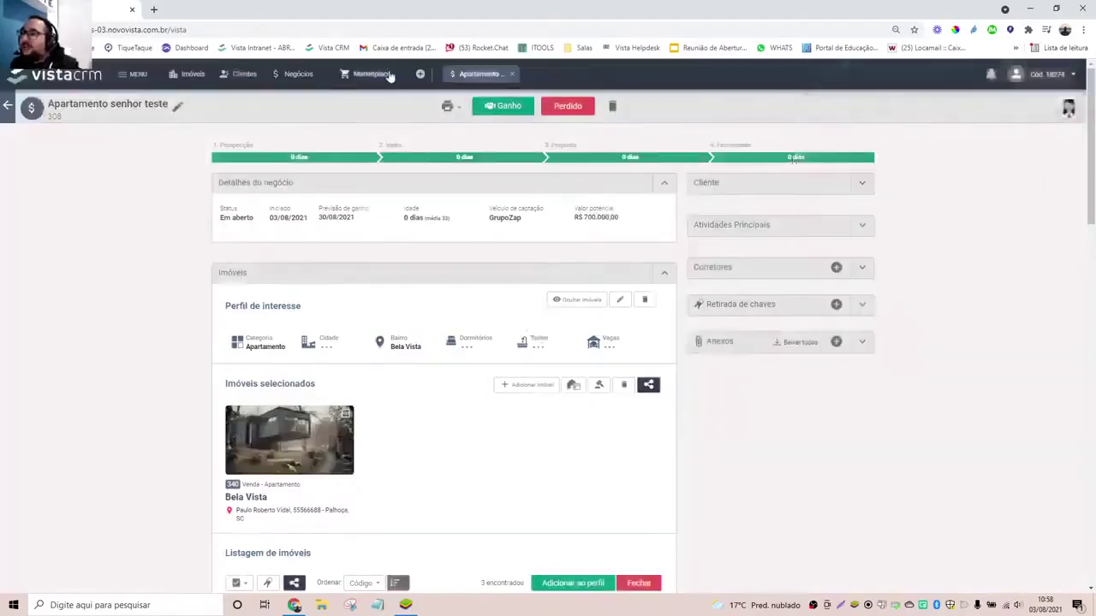
View the sales pipeline of all deals and return to the "Apartamento senhor teste" deal's page.
{"action": "left_click", "coordinate": [280, 76]}
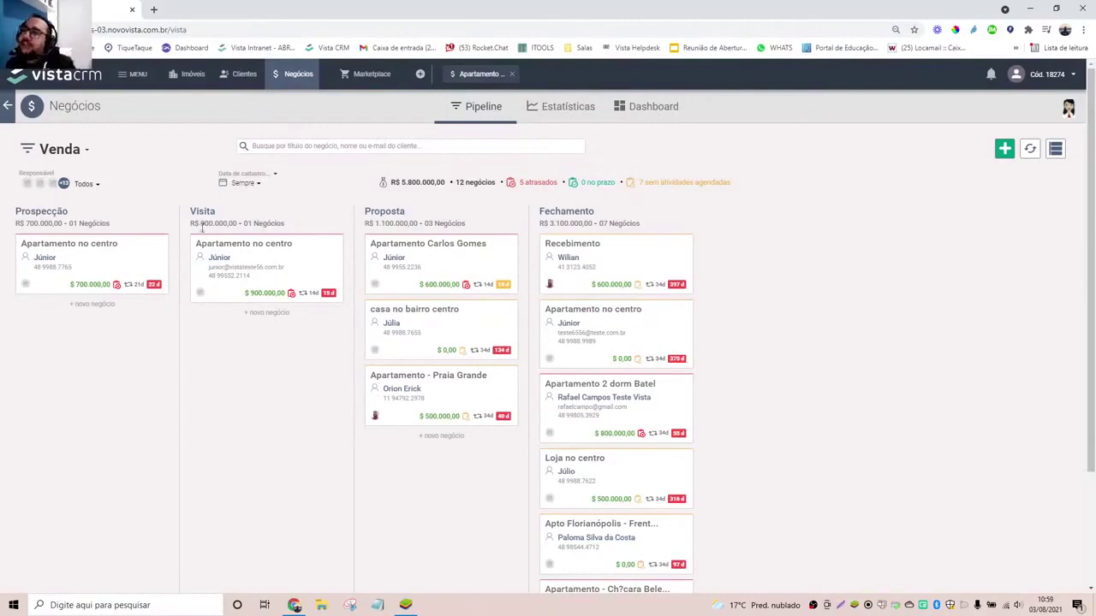
{"action": "left_click", "coordinate": [459, 77]}
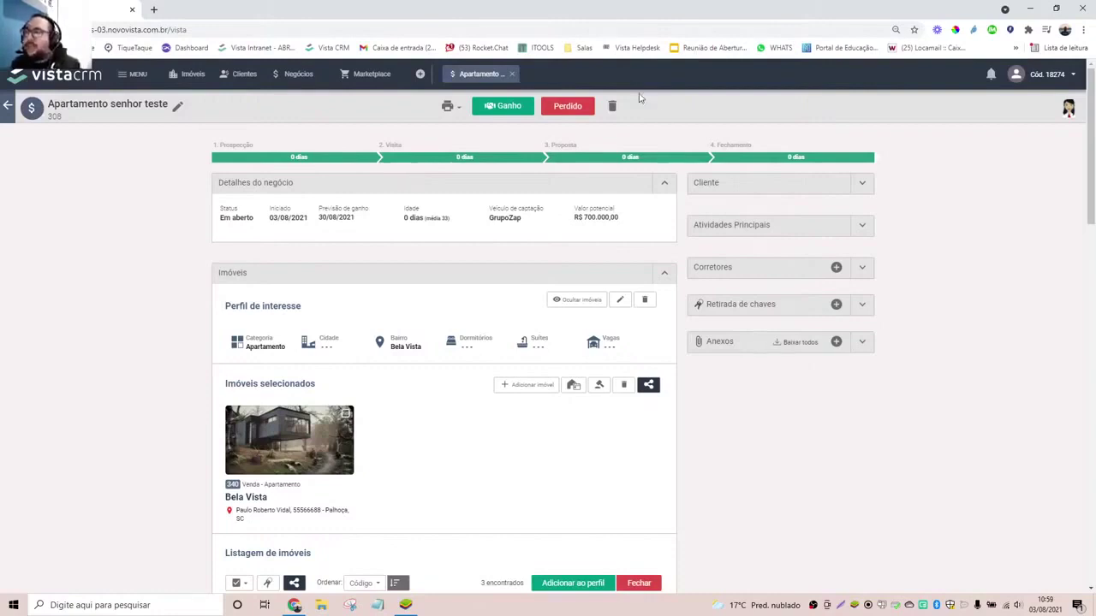
{"action": "scroll", "coordinate": [594, 282], "scroll_direction": "down", "scroll_amount": 5}
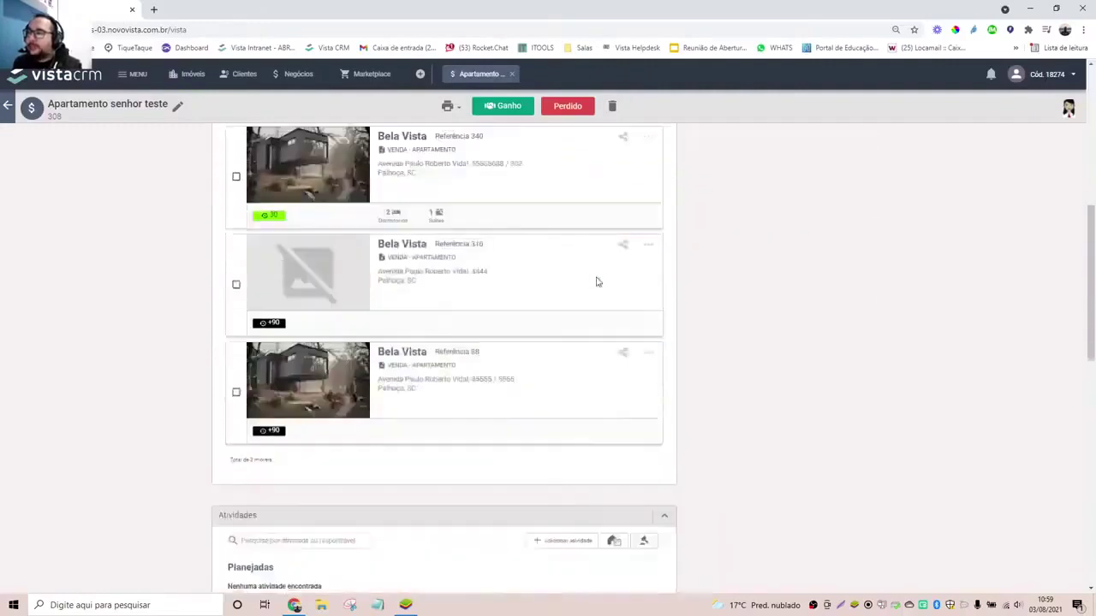
{"action": "scroll", "coordinate": [594, 282], "scroll_direction": "up", "scroll_amount": 5}
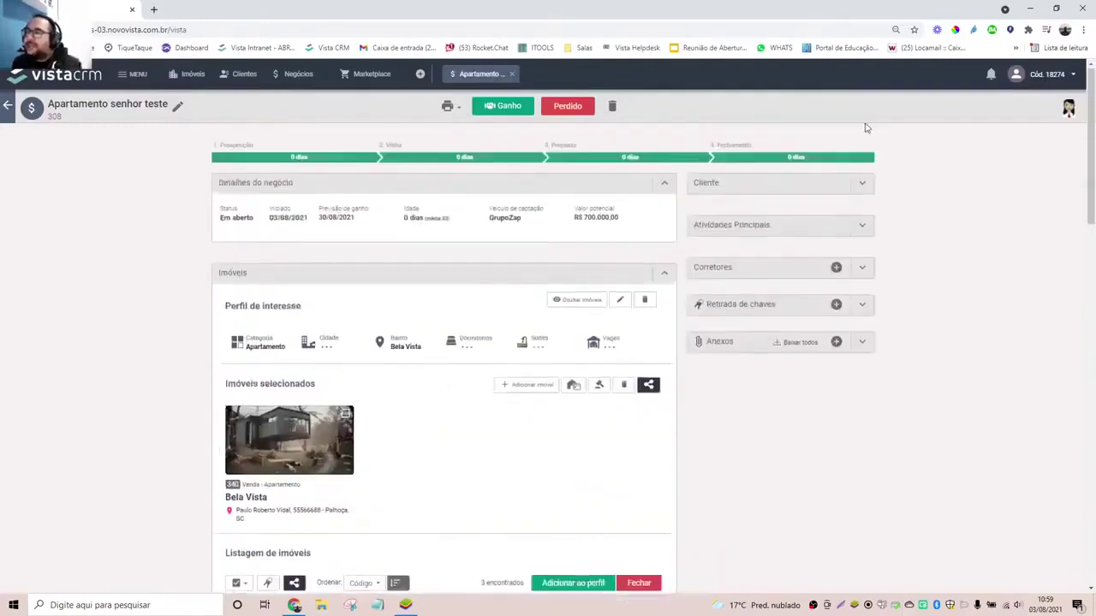
Start marking the deal as won, selecting property 340 and the client status Já comprou.
{"action": "left_click", "coordinate": [499, 108]}
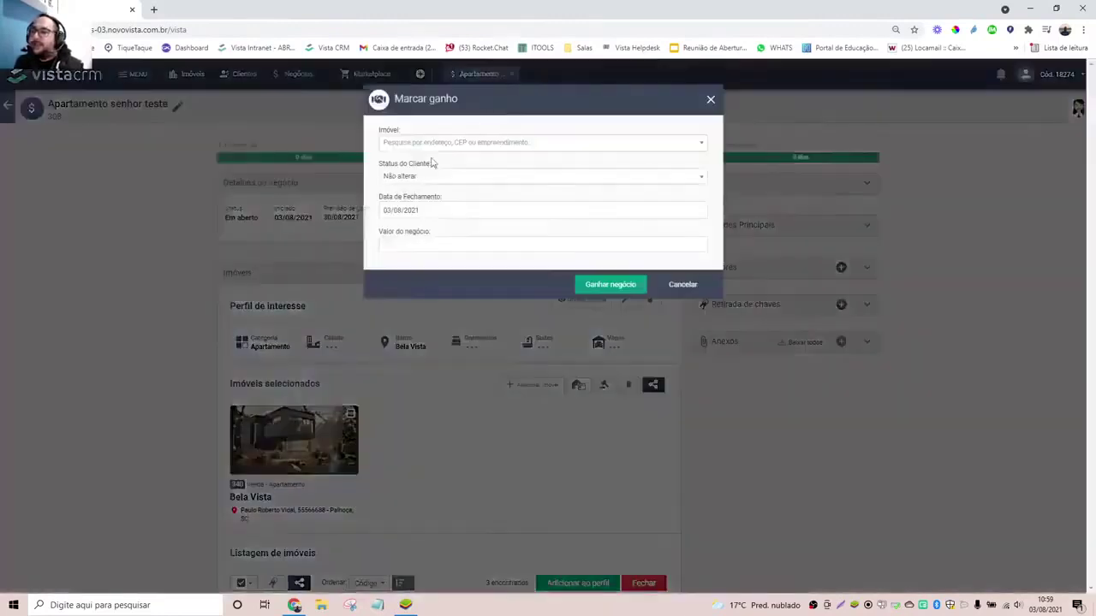
{"action": "left_click", "coordinate": [437, 143]}
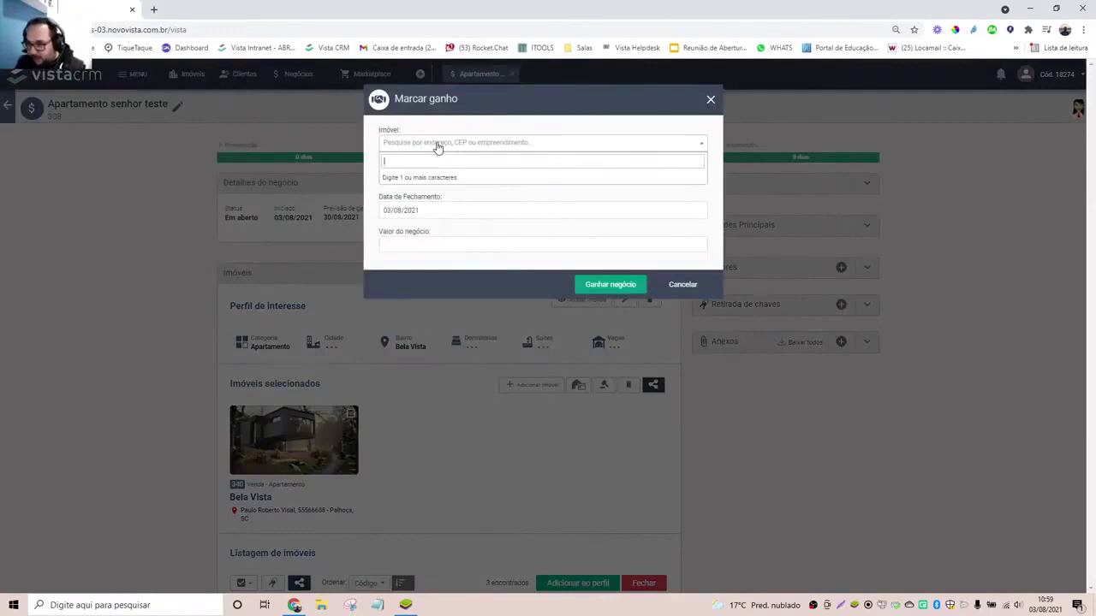
{"action": "type", "text": "348"}
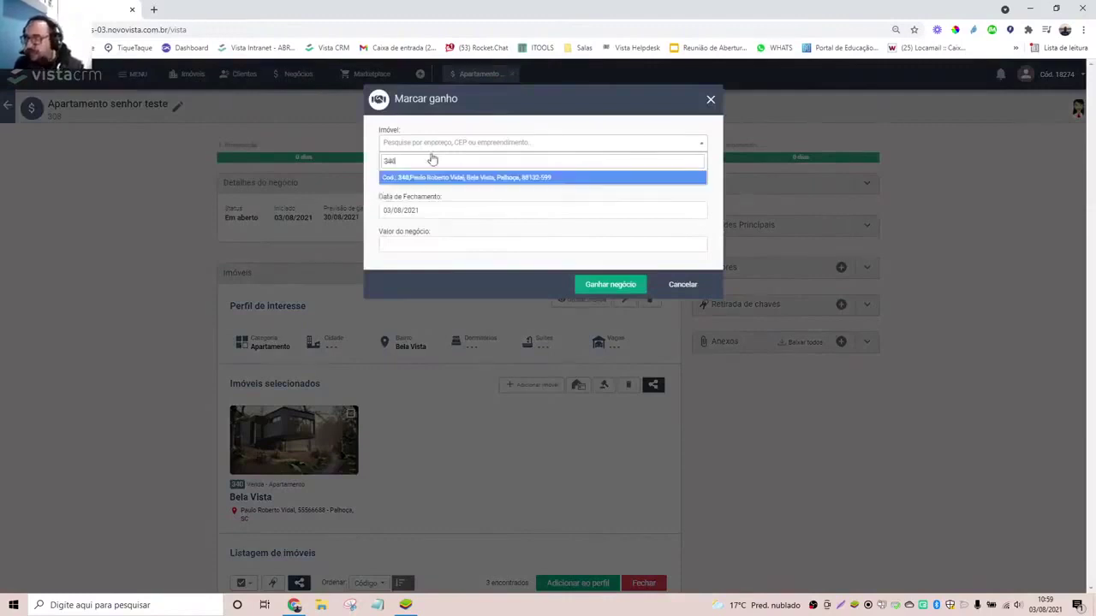
{"action": "left_click", "coordinate": [436, 179]}
{"action": "left_click", "coordinate": [436, 177]}
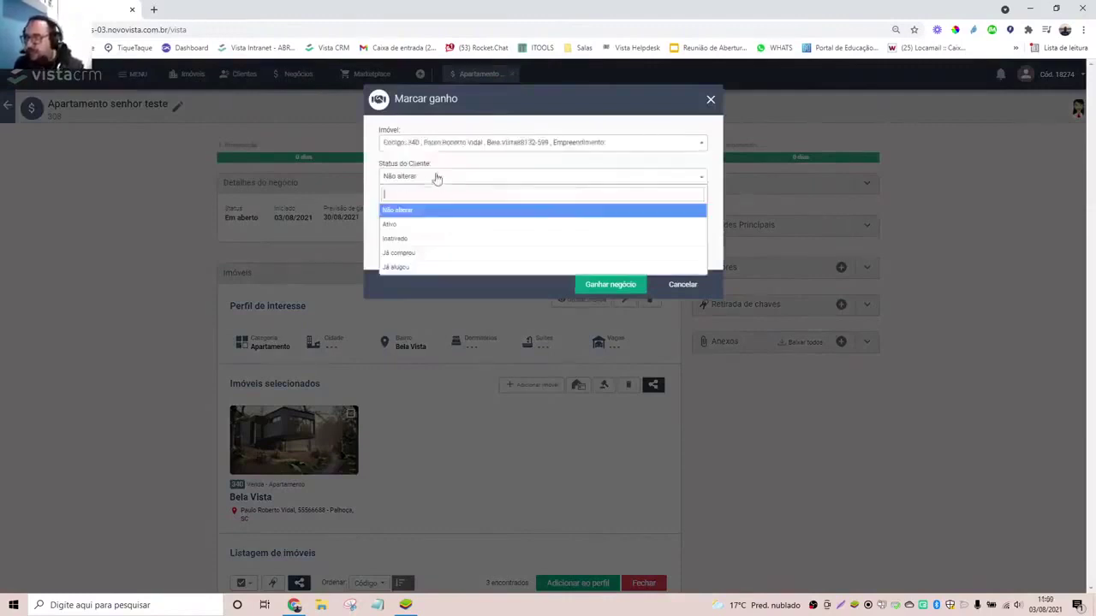
{"action": "left_click", "coordinate": [419, 253]}
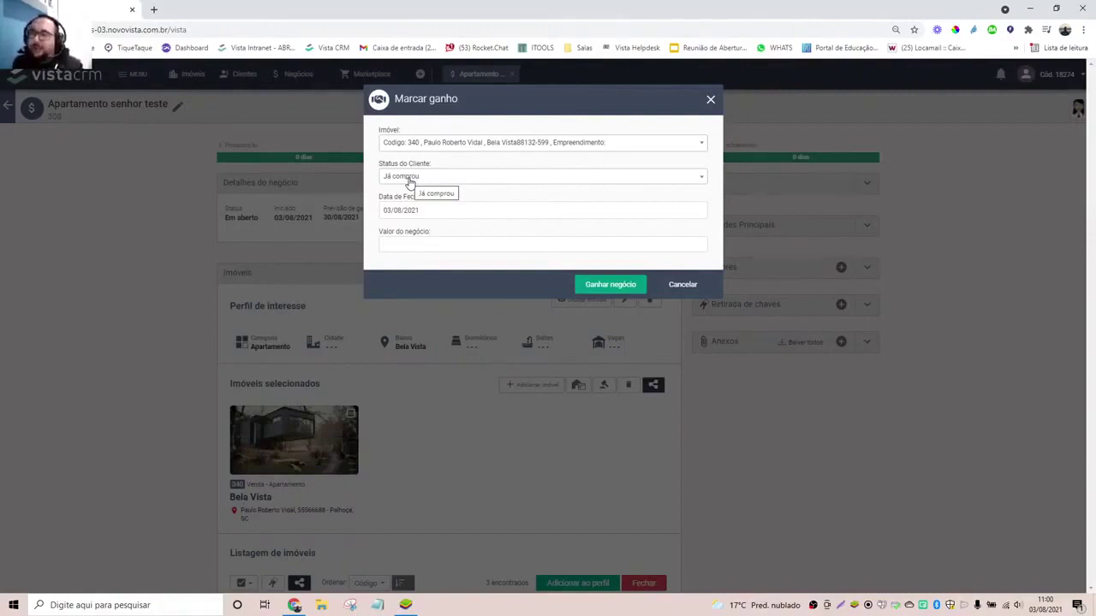
Win the deal with a value of R$ 680.000,00 and close its page.
{"action": "left_click", "coordinate": [434, 244]}
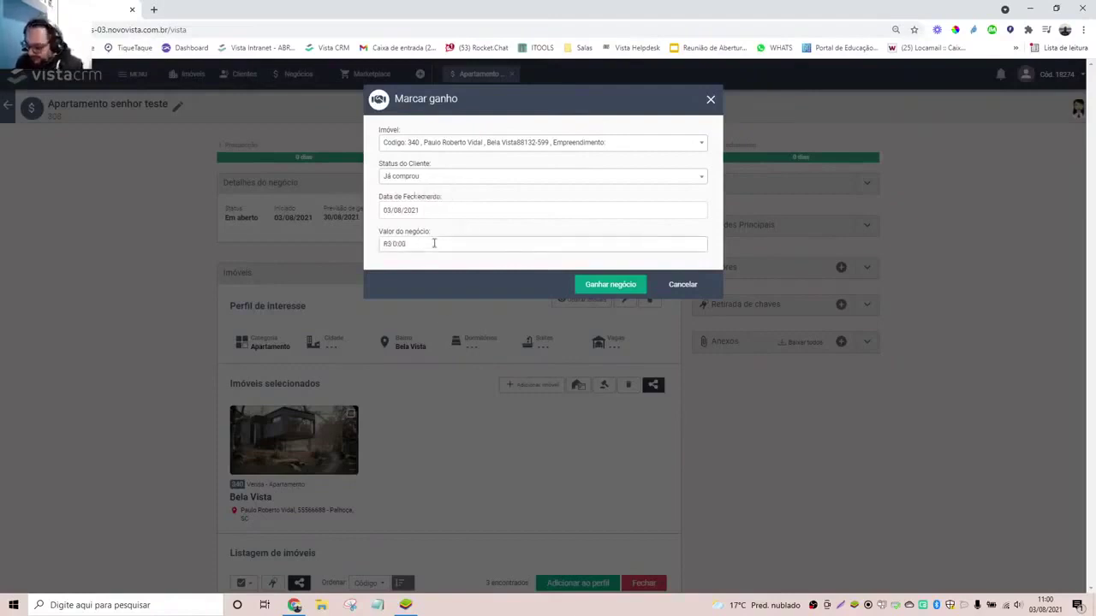
{"action": "type", "text": "68000000"}
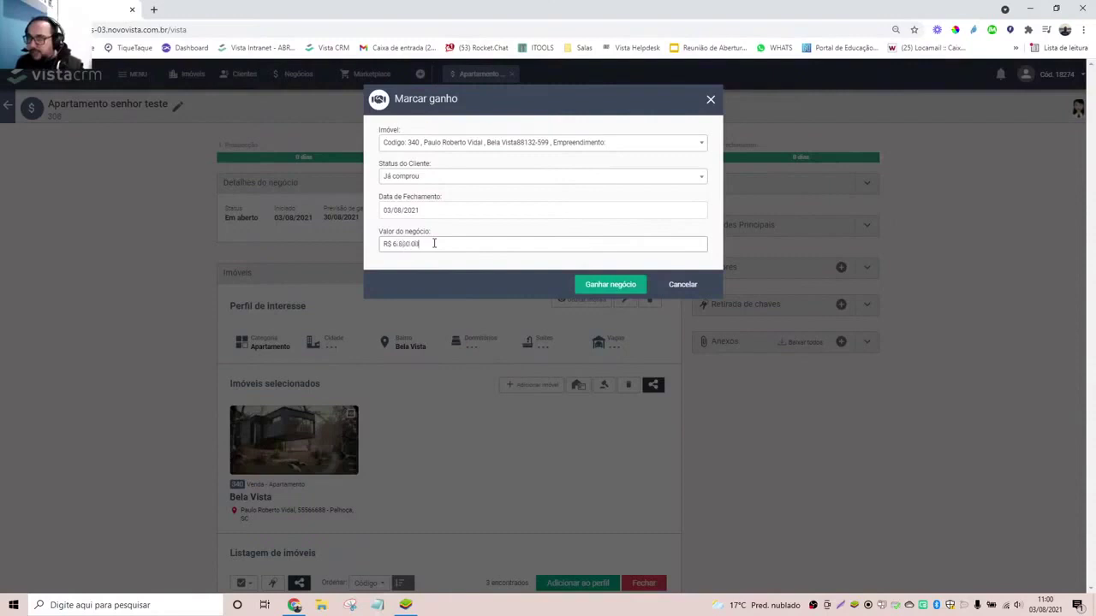
{"action": "type", "text": "0"}
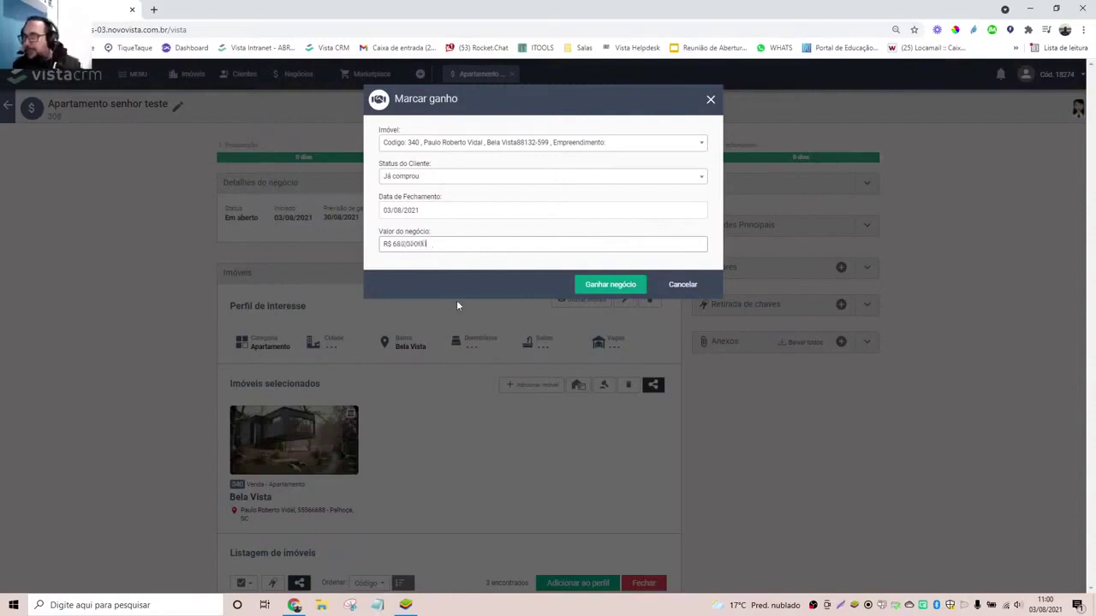
{"action": "left_click", "coordinate": [590, 291]}
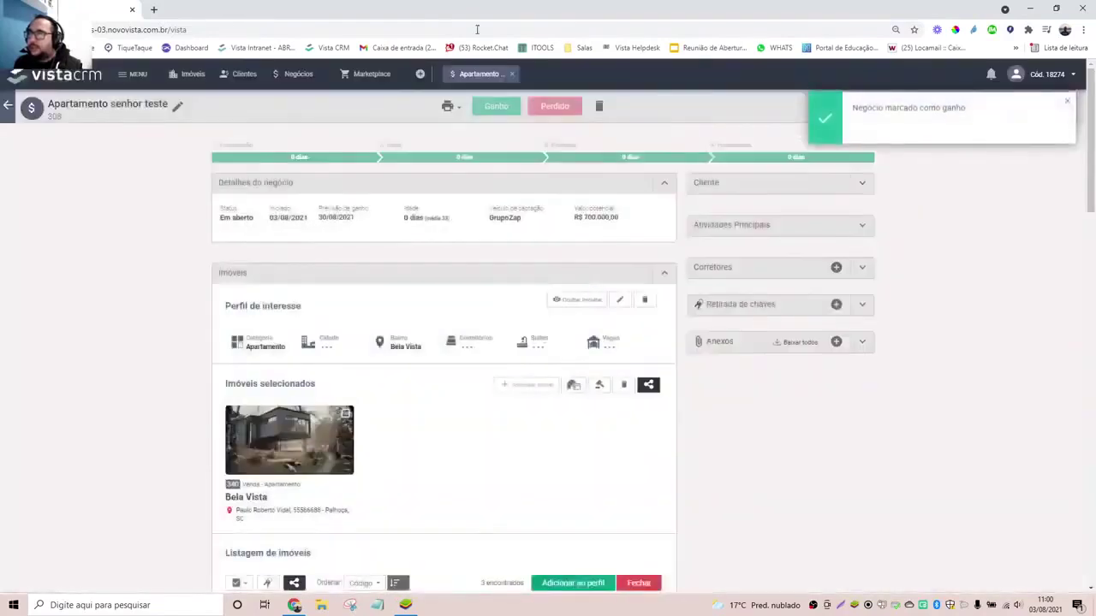
{"action": "left_click", "coordinate": [513, 74]}
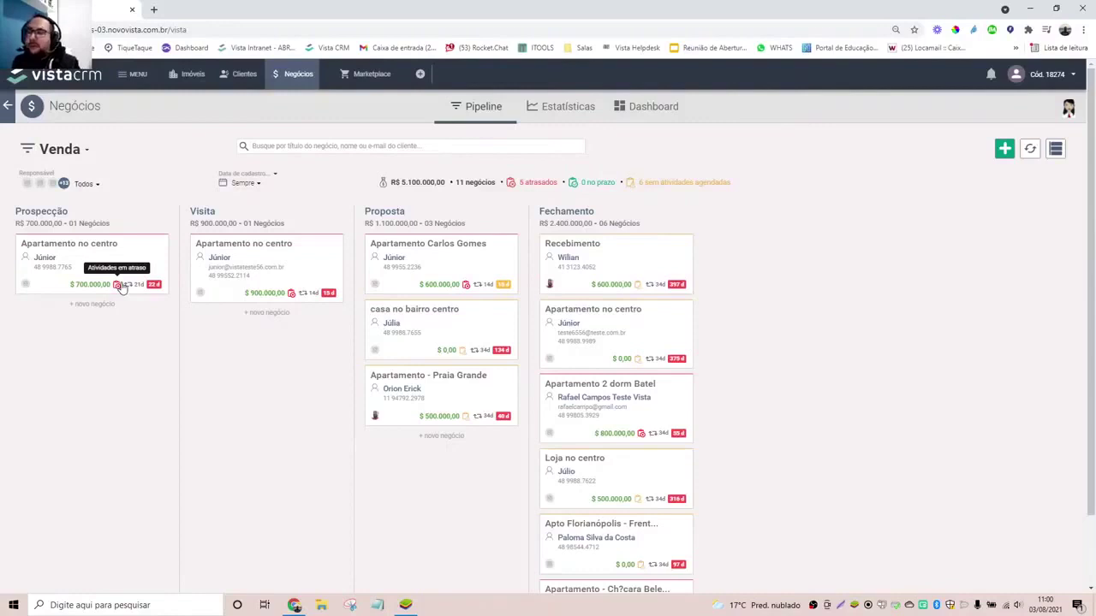
View the conversion statistics of started sales deals, examining the Proposta stage's breakdown and the available period options.
{"action": "left_click", "coordinate": [546, 107]}
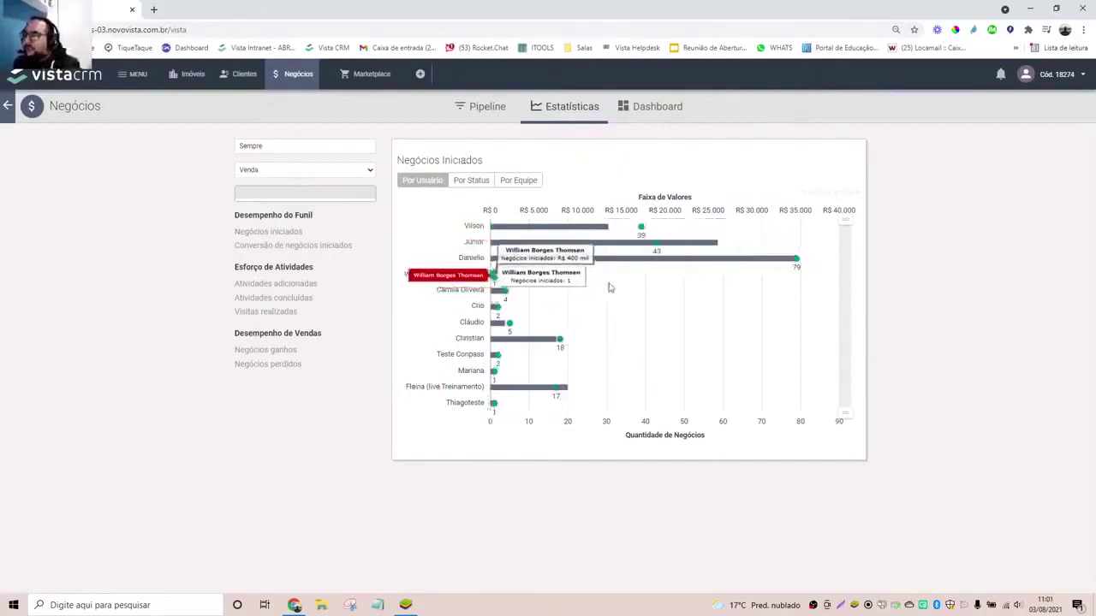
{"action": "left_click", "coordinate": [264, 232]}
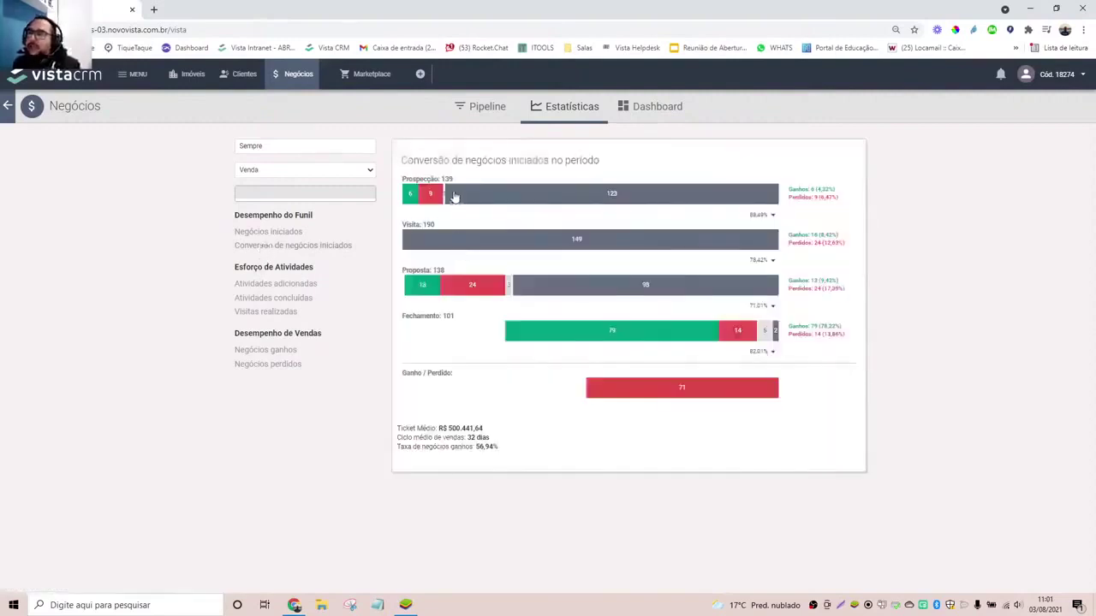
{"action": "mouse_move", "coordinate": [456, 288]}
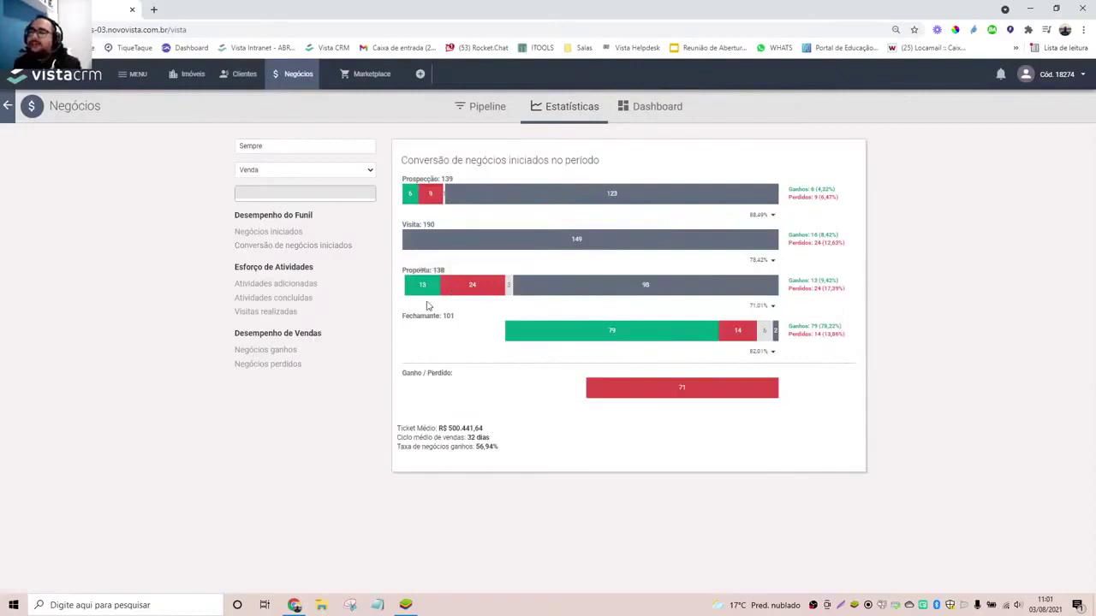
{"action": "mouse_move", "coordinate": [414, 297]}
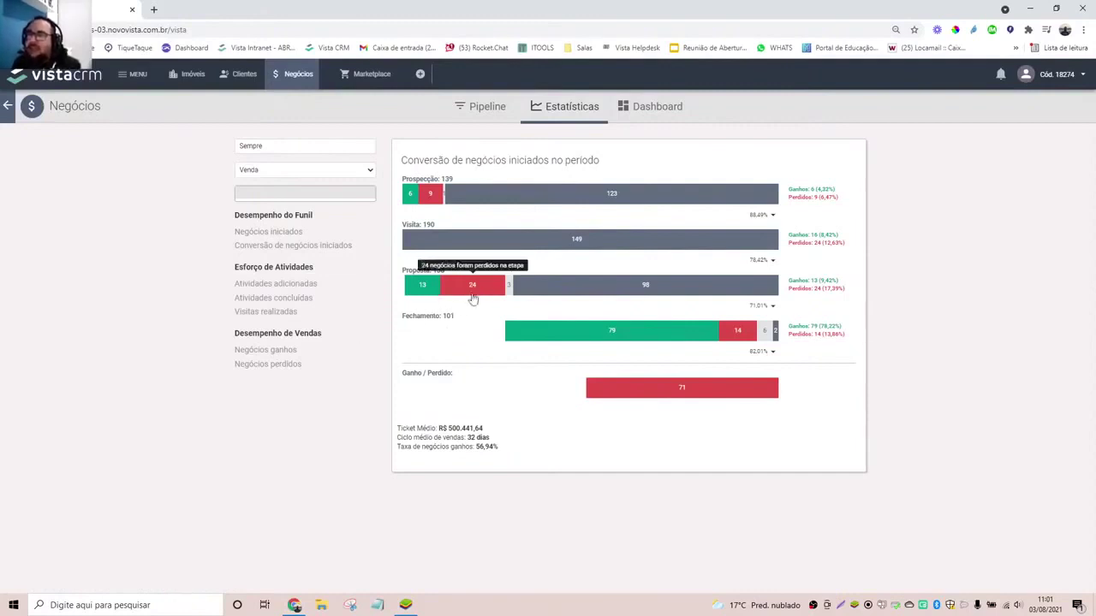
{"action": "left_click", "coordinate": [303, 148]}
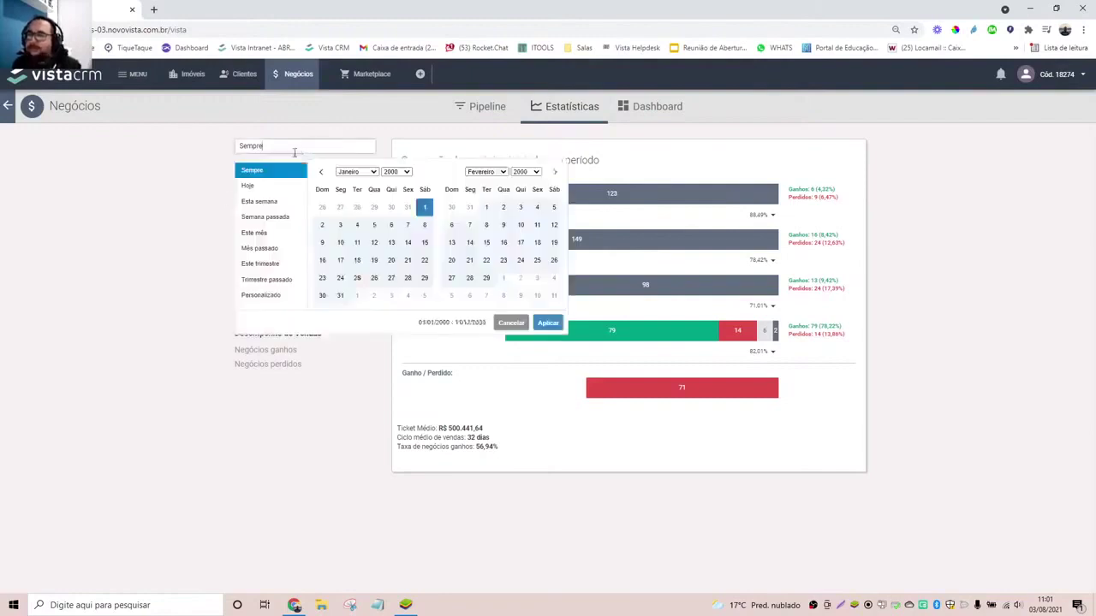
{"action": "left_click", "coordinate": [197, 158]}
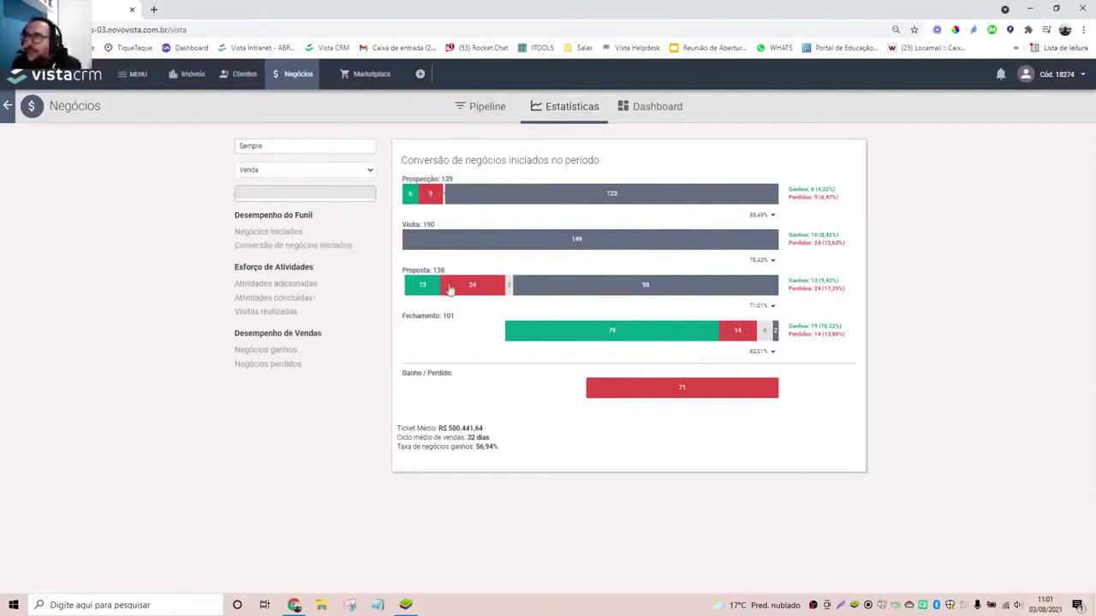
{"action": "mouse_move", "coordinate": [640, 291]}
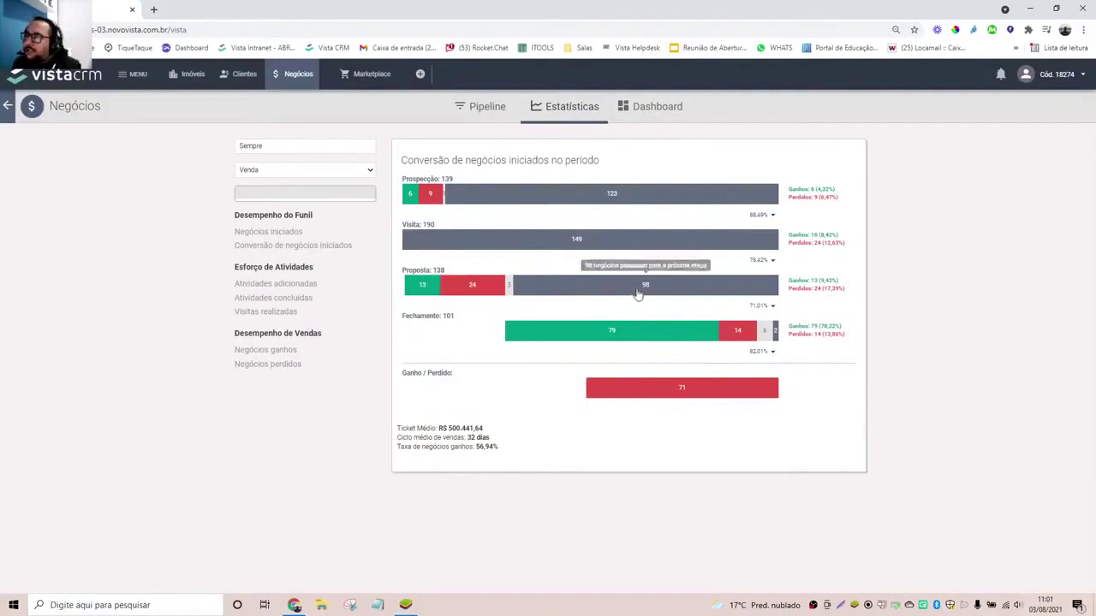
List the deals lost at the Proposta stage, view the "Apartamento Florianópolis / São José" deal, and close its page.
{"action": "left_click", "coordinate": [469, 286]}
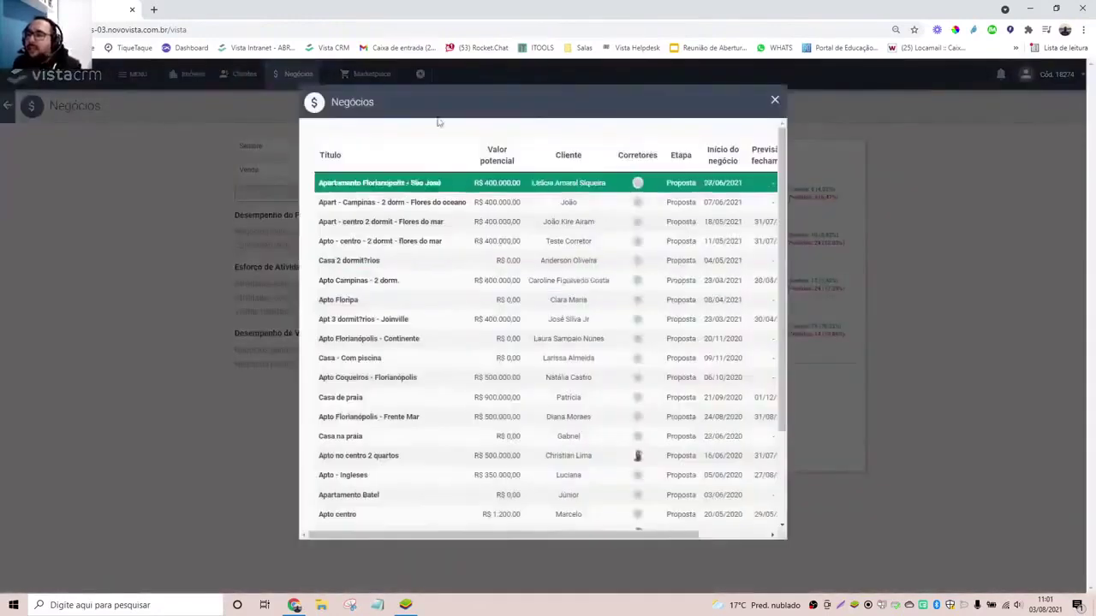
{"action": "scroll", "coordinate": [404, 376], "scroll_direction": "down", "scroll_amount": 3}
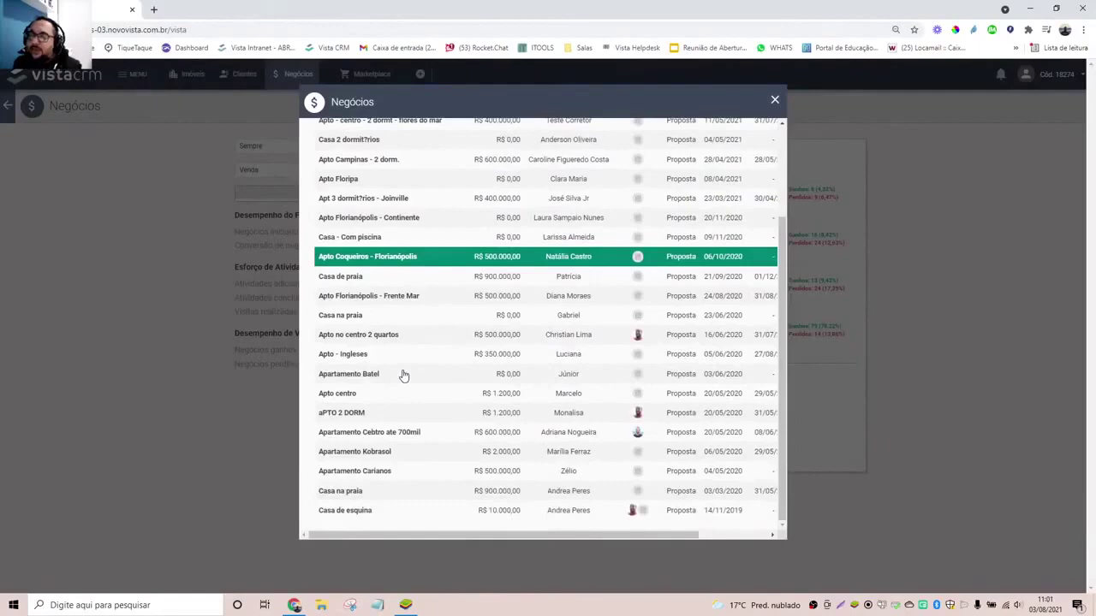
{"action": "scroll", "coordinate": [394, 428], "scroll_direction": "up", "scroll_amount": 3}
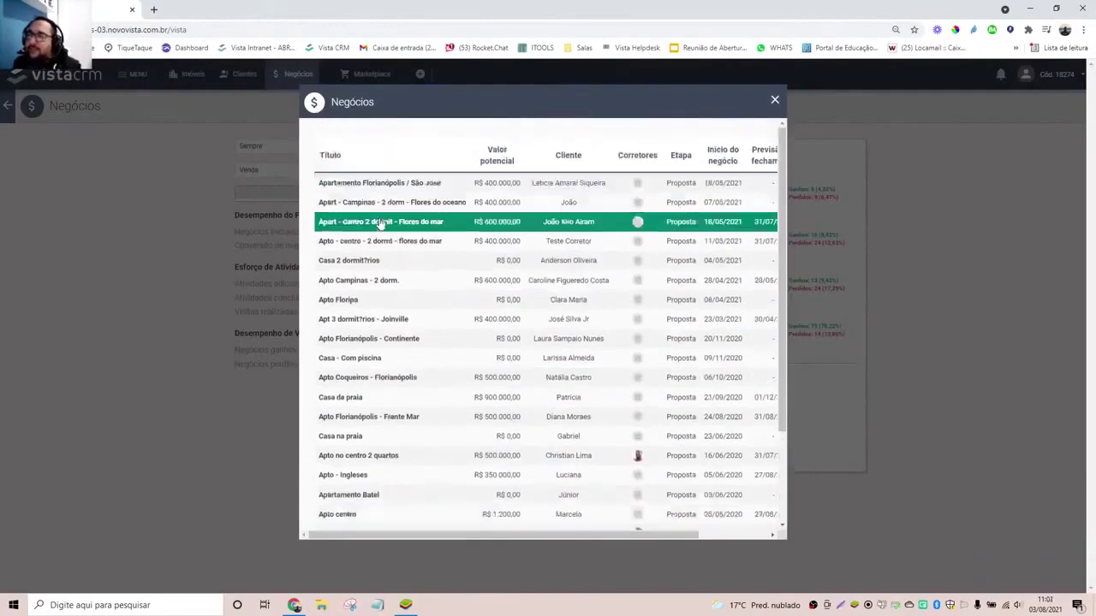
{"action": "scroll", "coordinate": [380, 224], "scroll_direction": "down", "scroll_amount": 3}
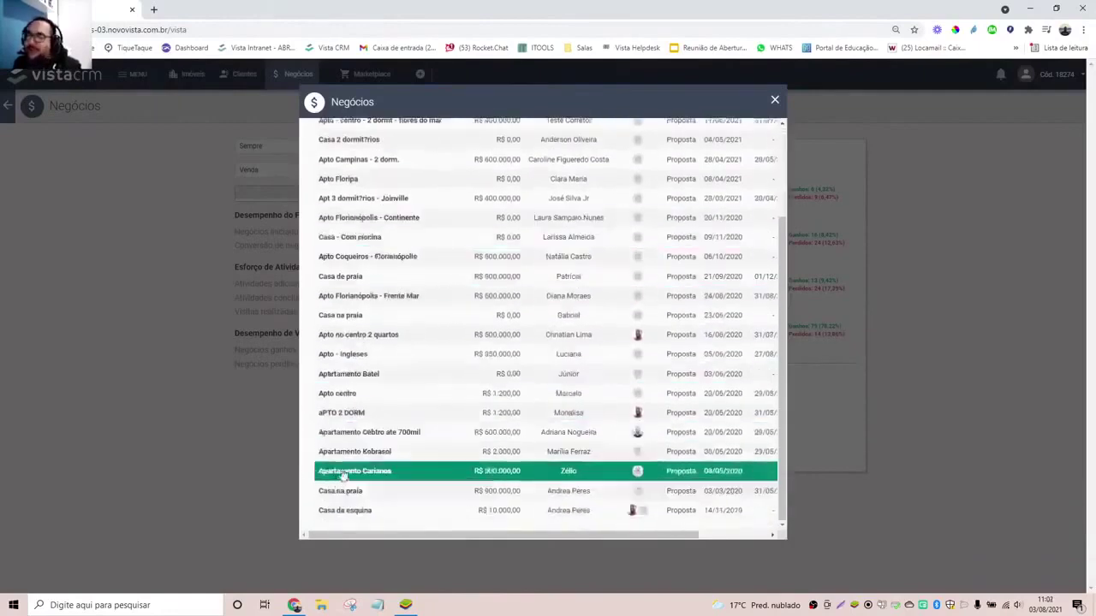
{"action": "scroll", "coordinate": [344, 470], "scroll_direction": "up", "scroll_amount": 3}
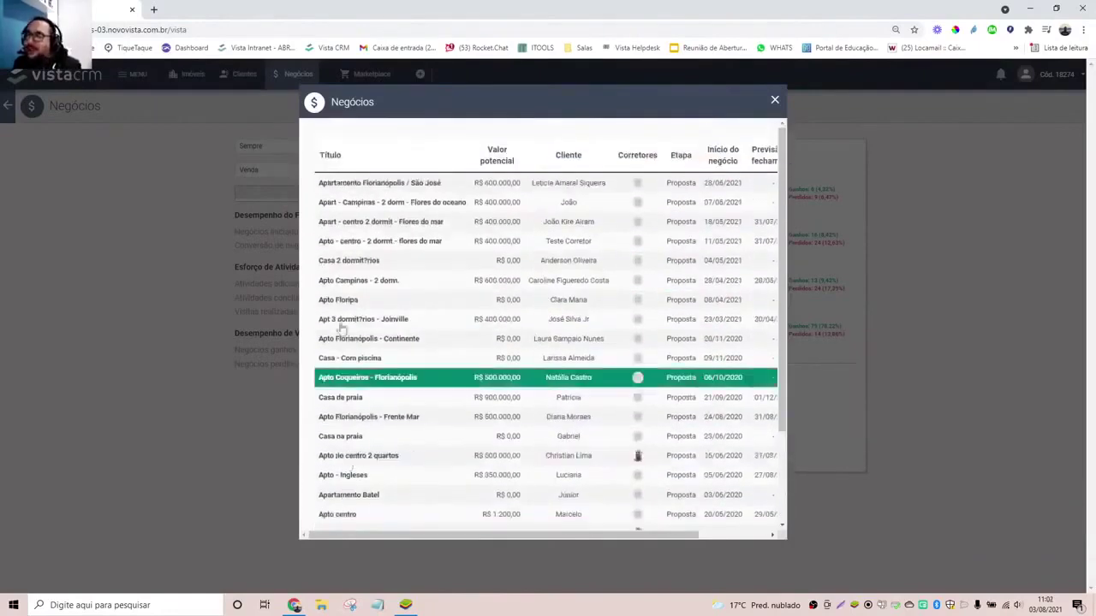
{"action": "left_click", "coordinate": [368, 192]}
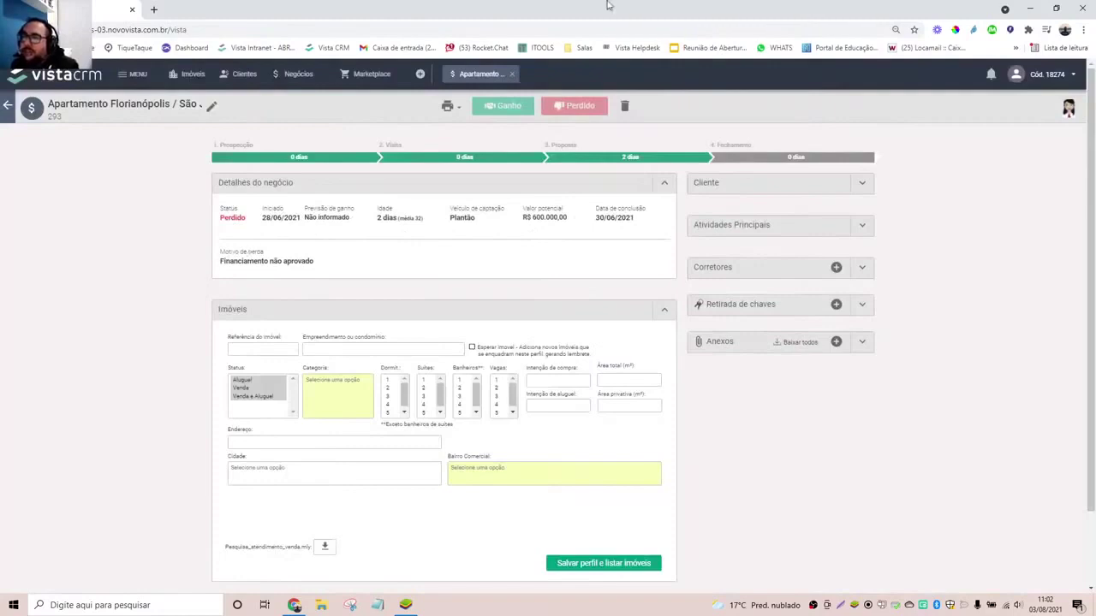
{"action": "left_click", "coordinate": [512, 74]}
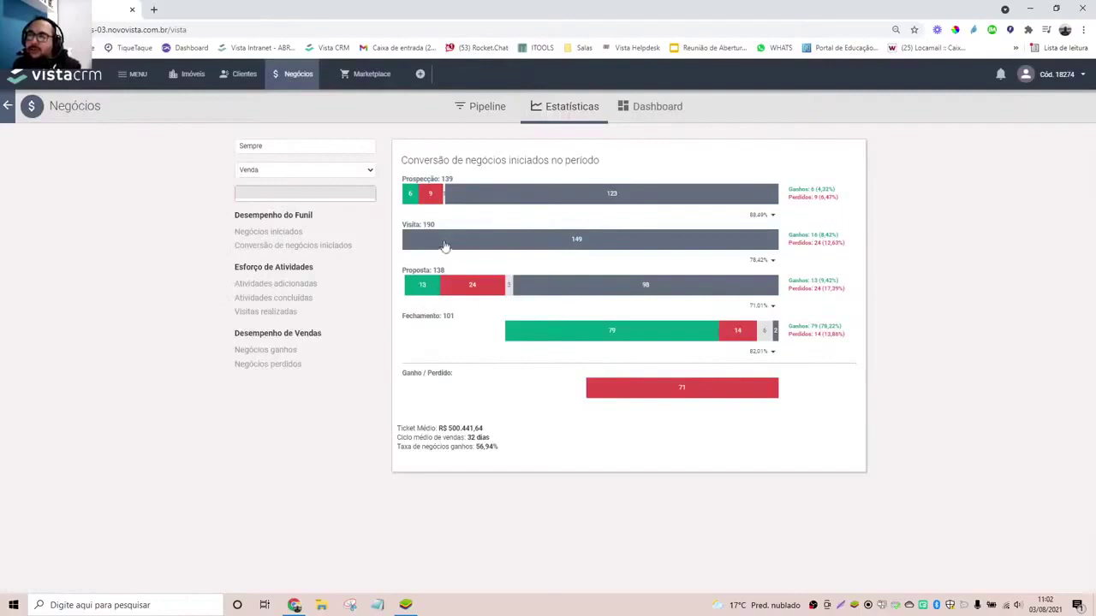
View the added activities and won deals statistics, checking the list of deals won by the second broker in the chart.
{"action": "left_click", "coordinate": [267, 288]}
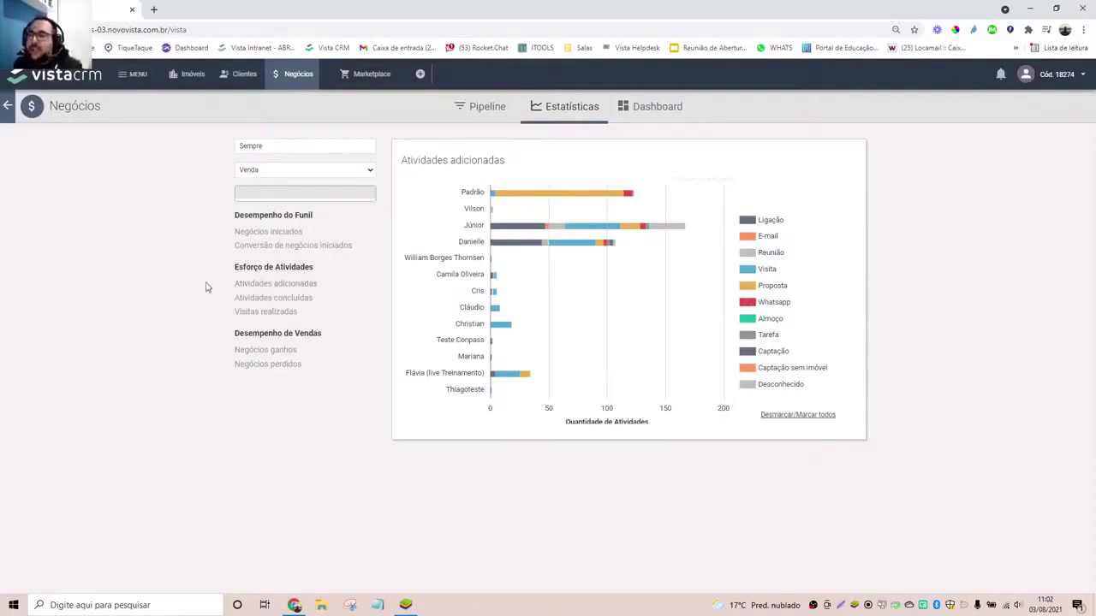
{"action": "left_click", "coordinate": [266, 348]}
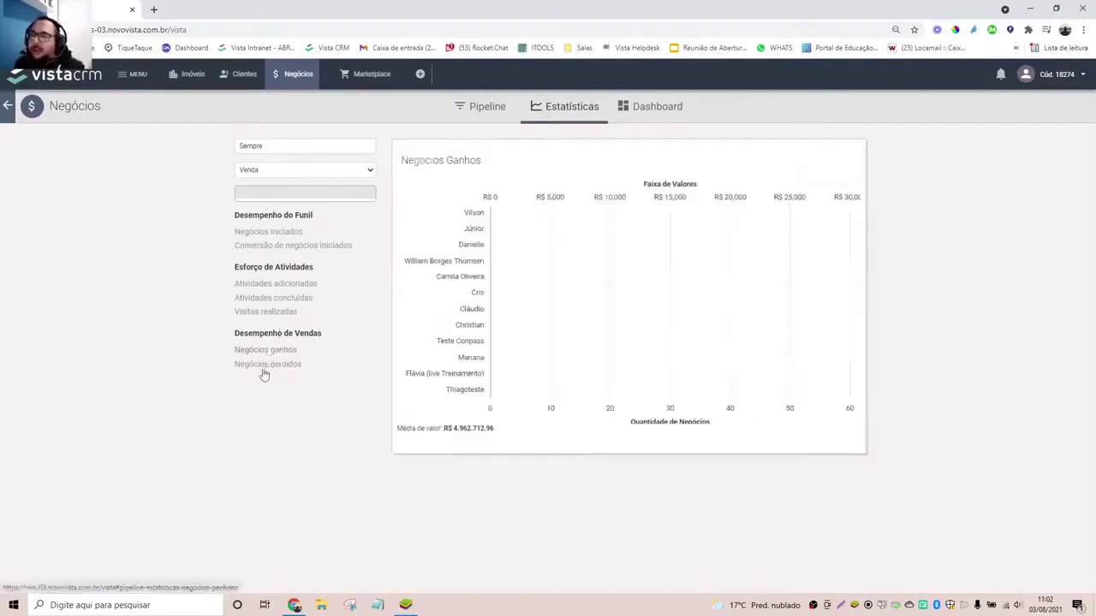
{"action": "mouse_move", "coordinate": [552, 233]}
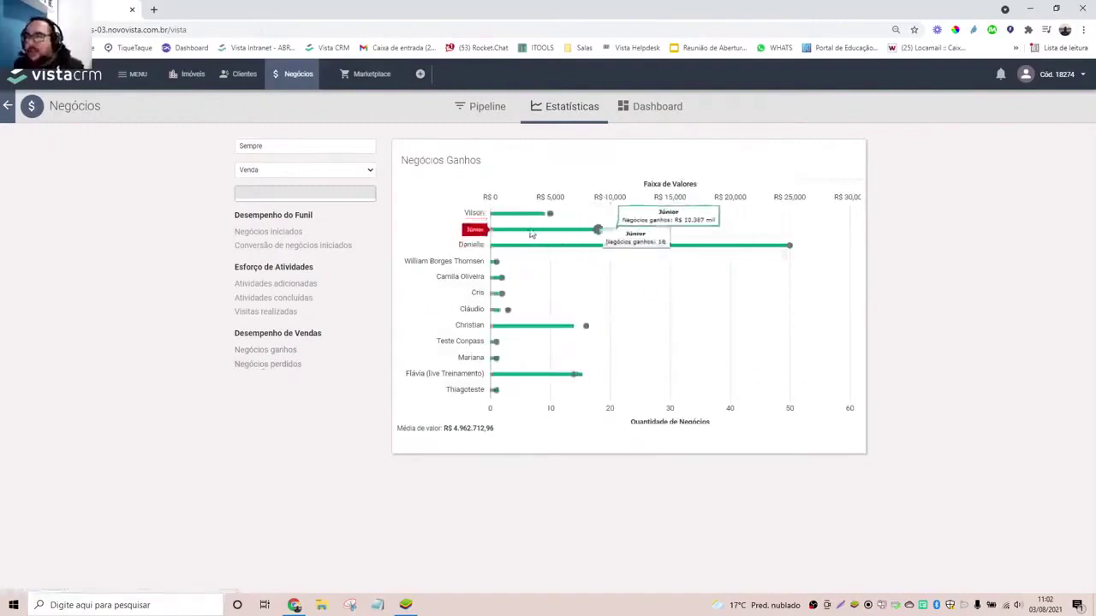
{"action": "left_click", "coordinate": [531, 233]}
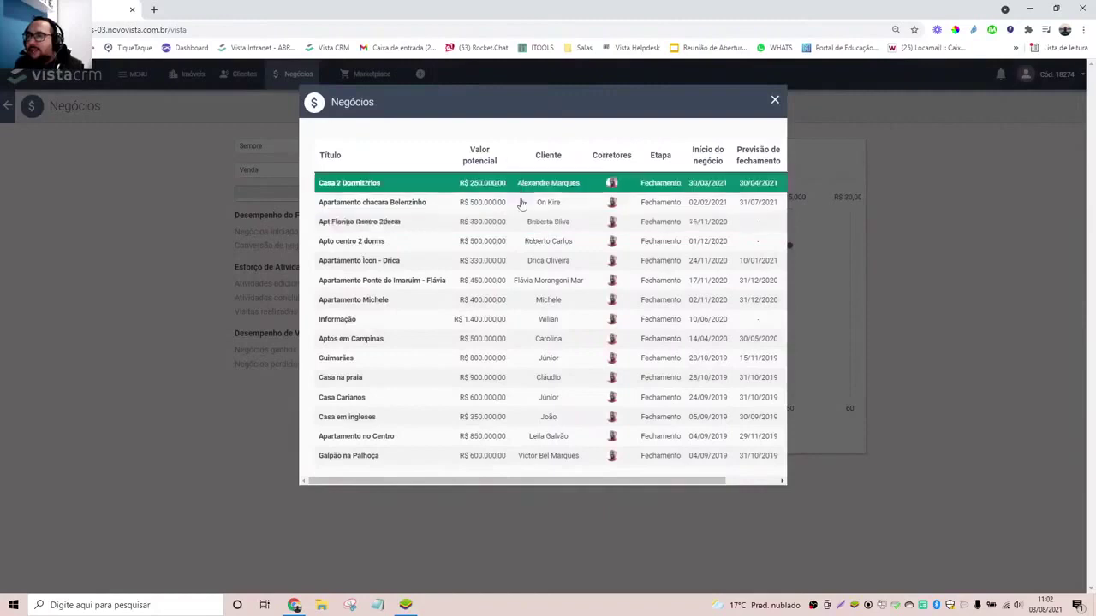
{"action": "left_click", "coordinate": [156, 266]}
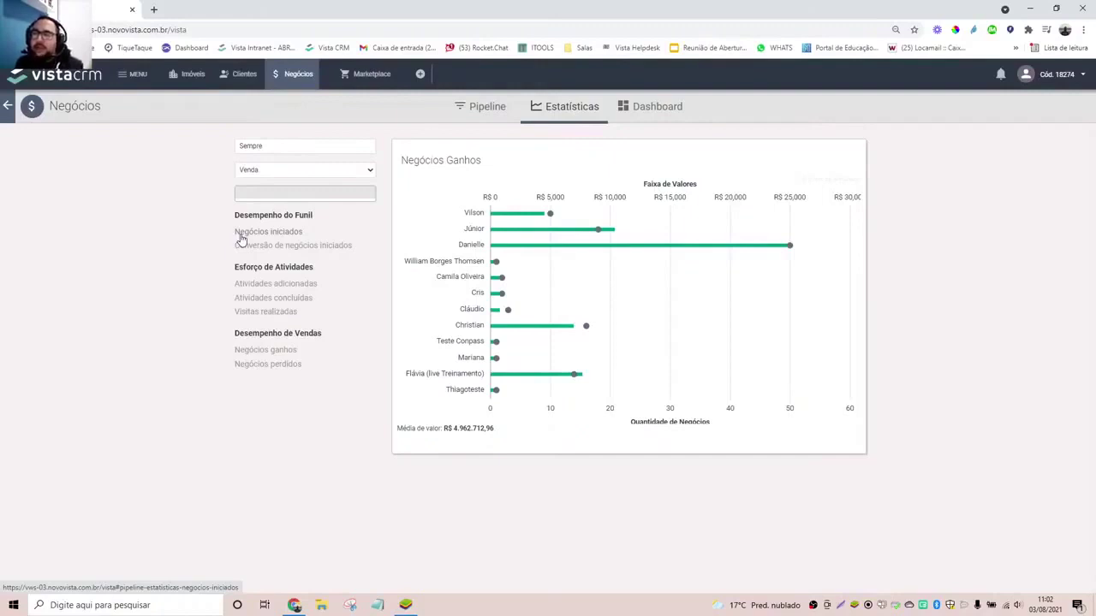
View the sales deals Dashboard, examining the Motivos de perda chart.
{"action": "left_click", "coordinate": [648, 115]}
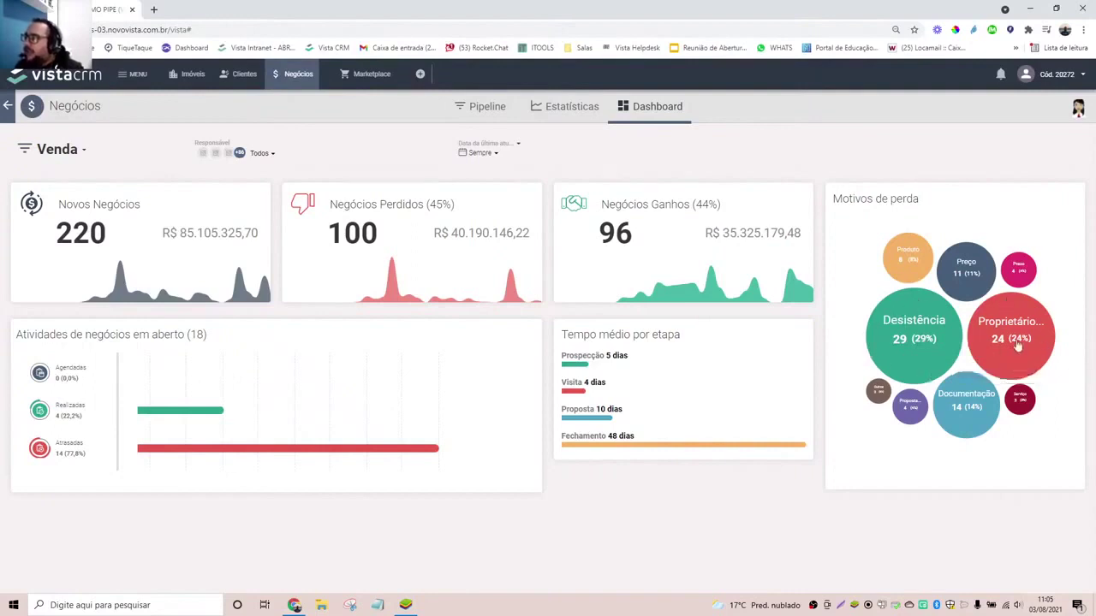
{"action": "mouse_move", "coordinate": [1010, 323]}
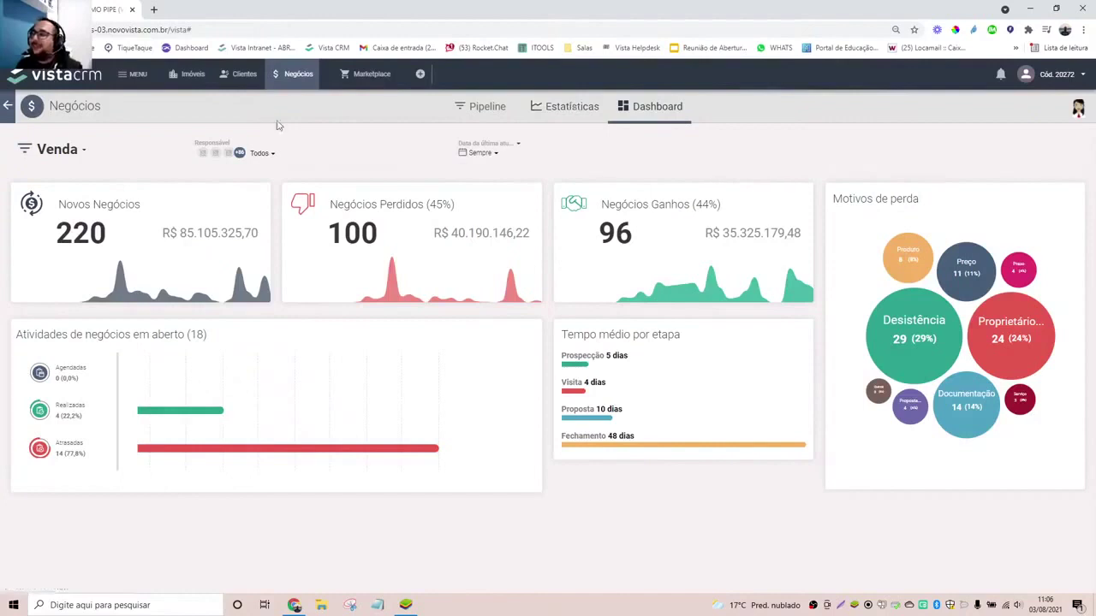
{"action": "mouse_move", "coordinate": [922, 254]}
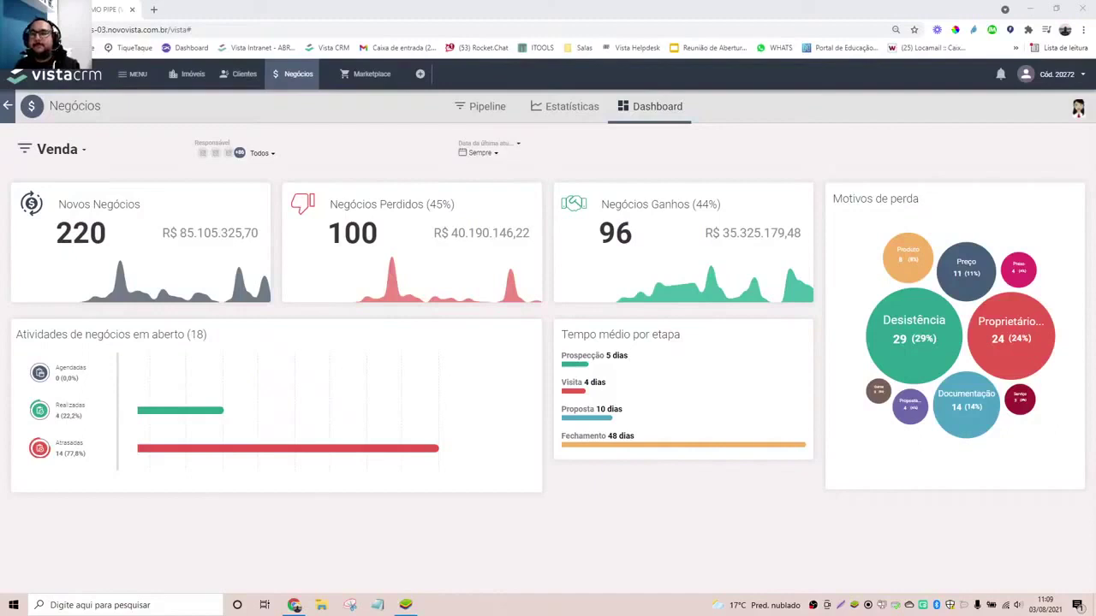
Open the Imóveis section.
{"action": "left_click", "coordinate": [204, 71]}
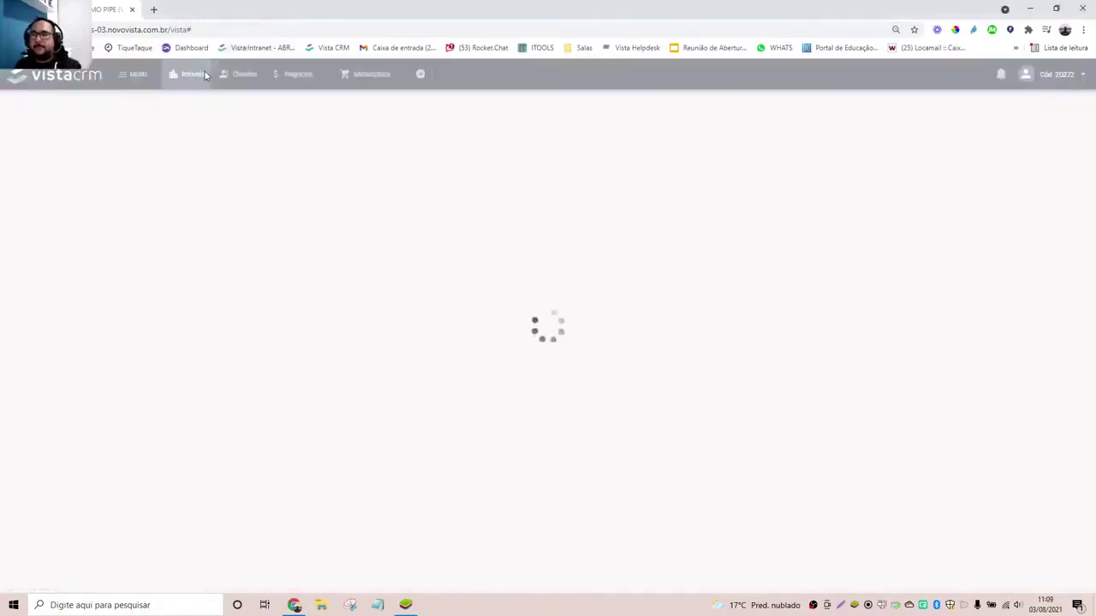